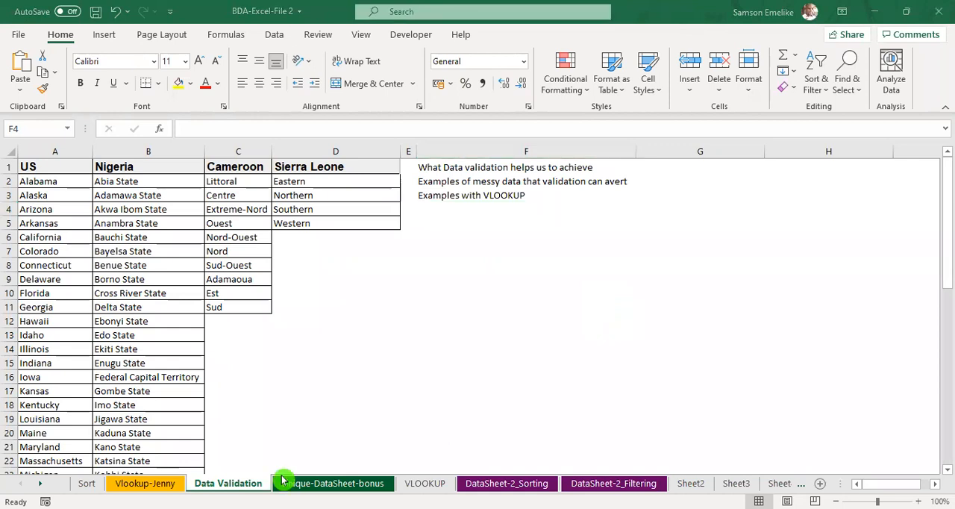
Step: Check which sheets are hidden in the workbook and close the list without unhiding any
click(236, 486)
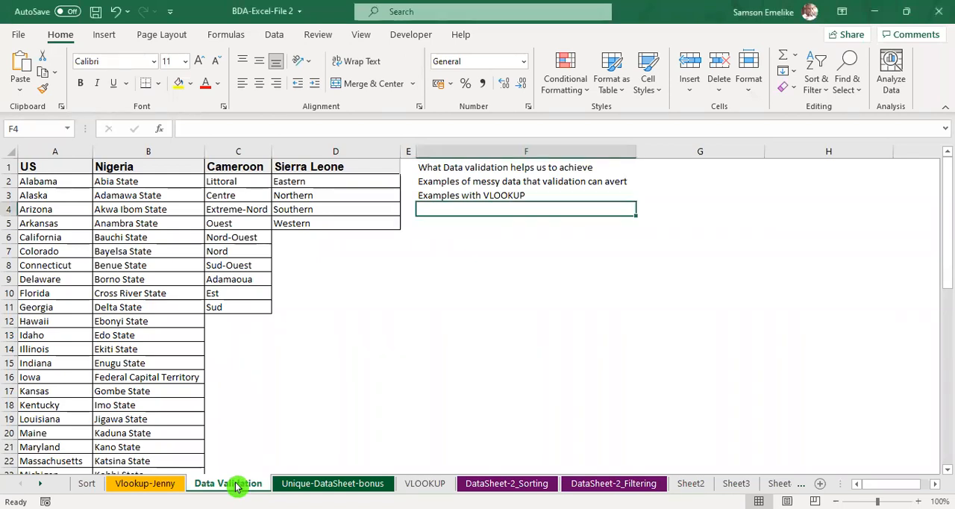
right_click(236, 487)
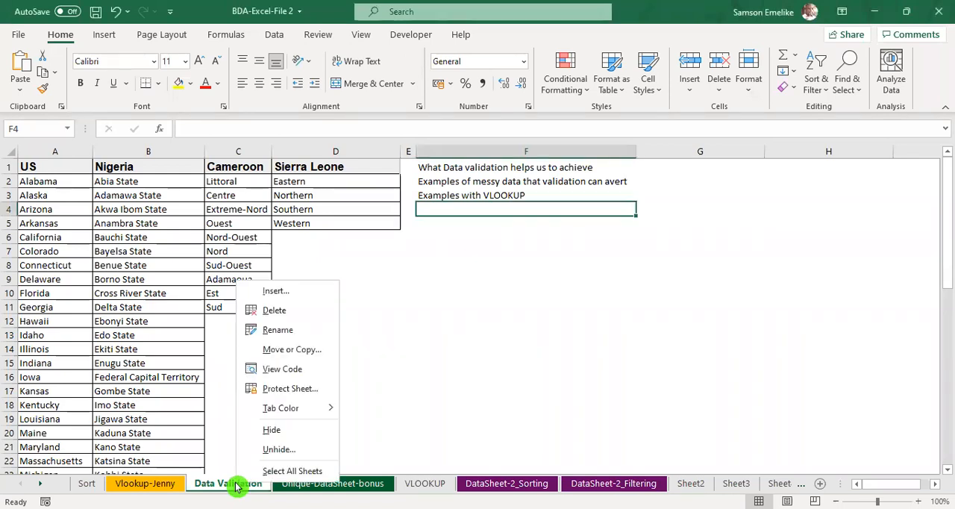
click(286, 450)
drag(287, 377, 494, 274)
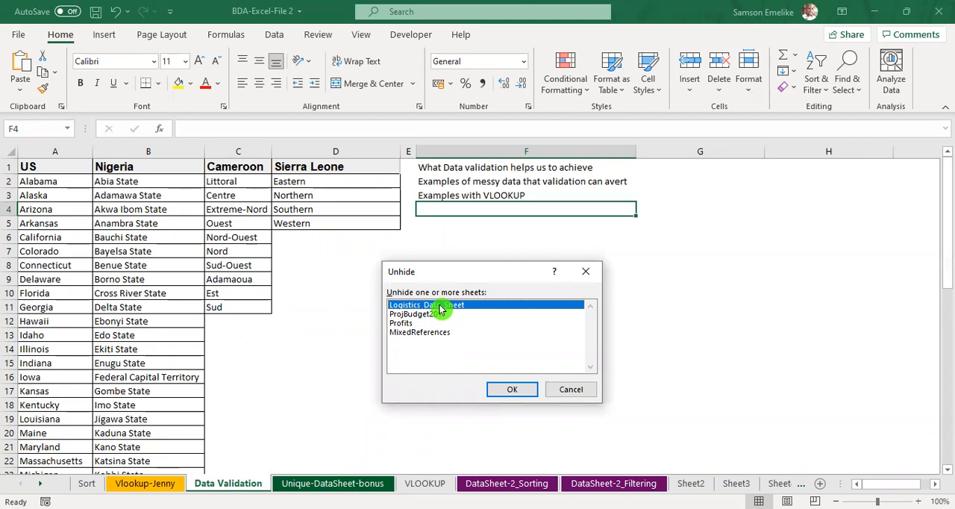
click(570, 389)
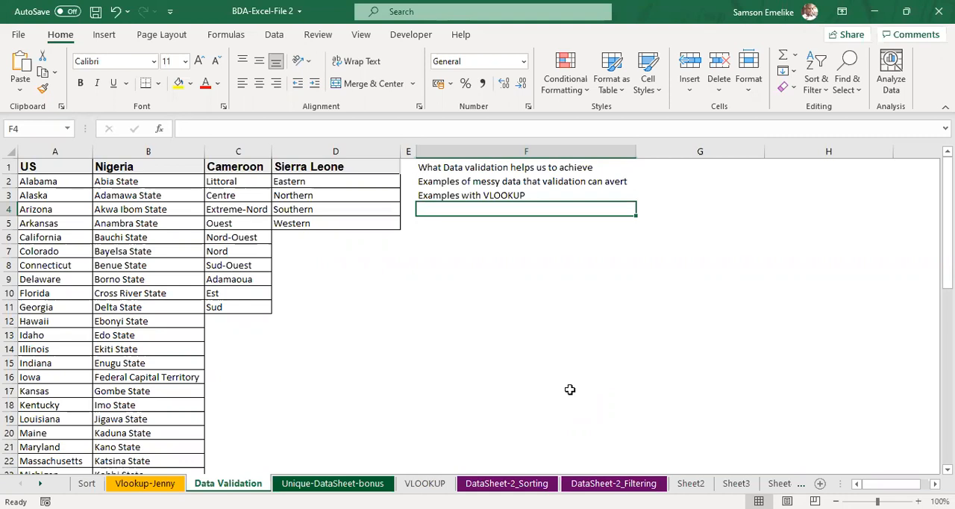
click(556, 137)
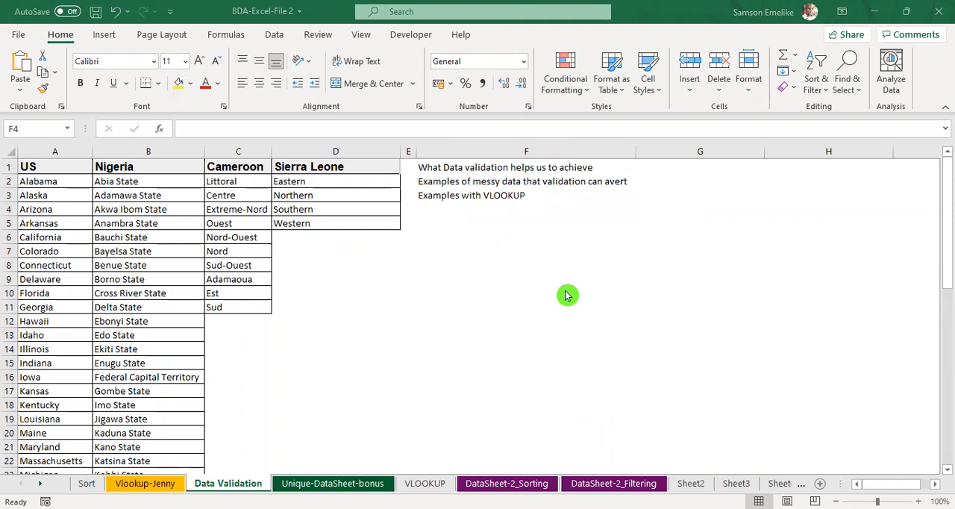
Step: Narrow column F on the Data Validation sheet and reduce columns G to I to an equal, smaller width
click(448, 250)
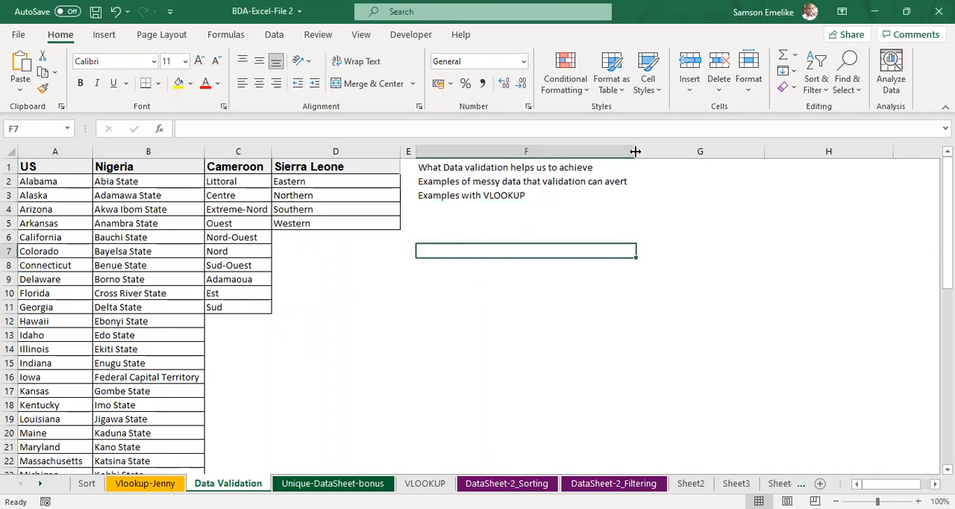
drag(572, 155, 573, 156)
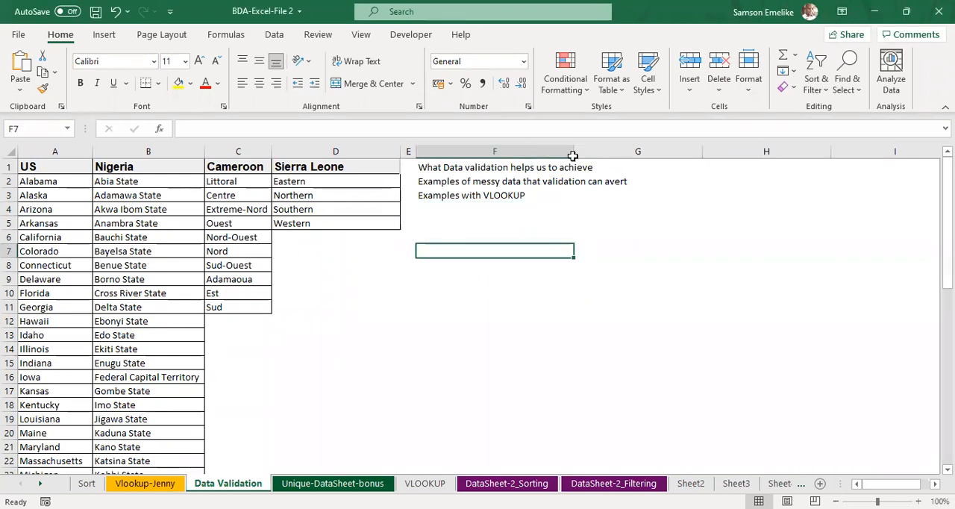
drag(702, 151, 828, 153)
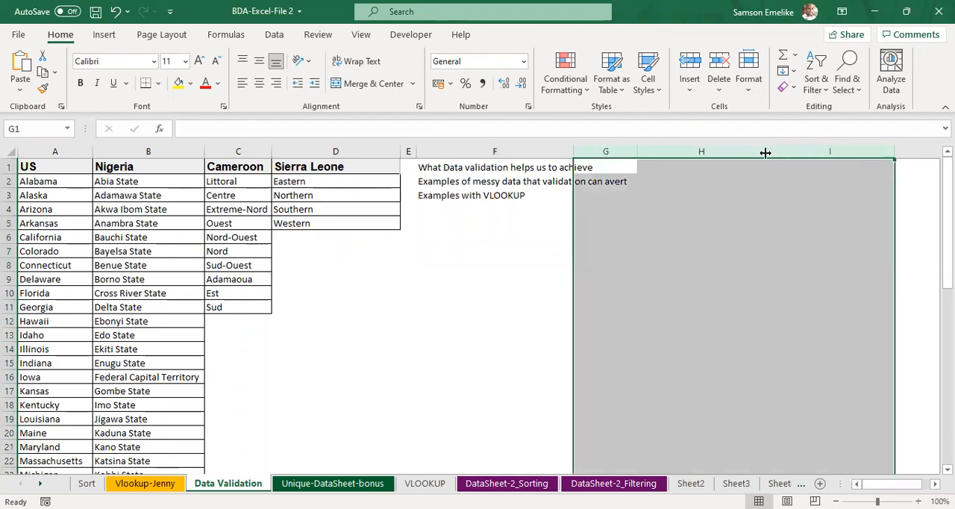
drag(765, 152, 712, 152)
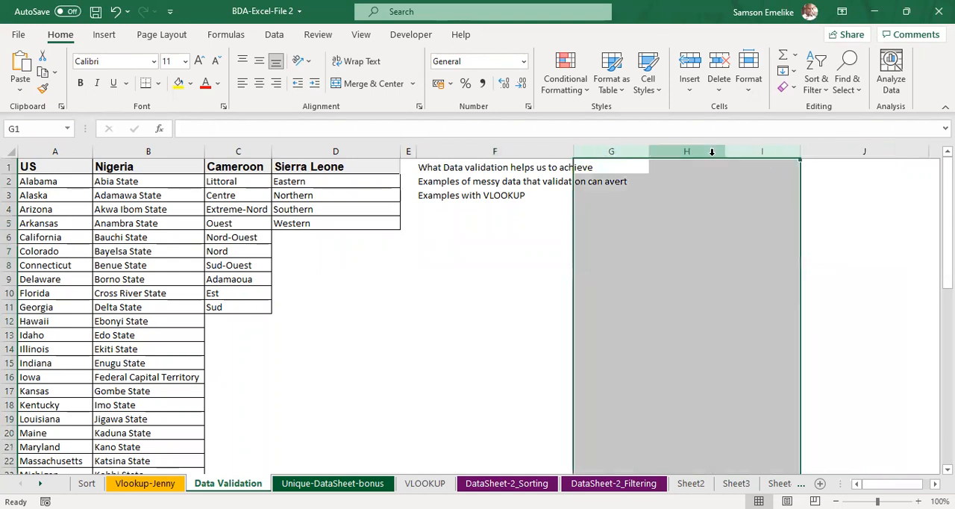
Step: Enter the headers State in cell G5 and LGA in cell H5
click(626, 223)
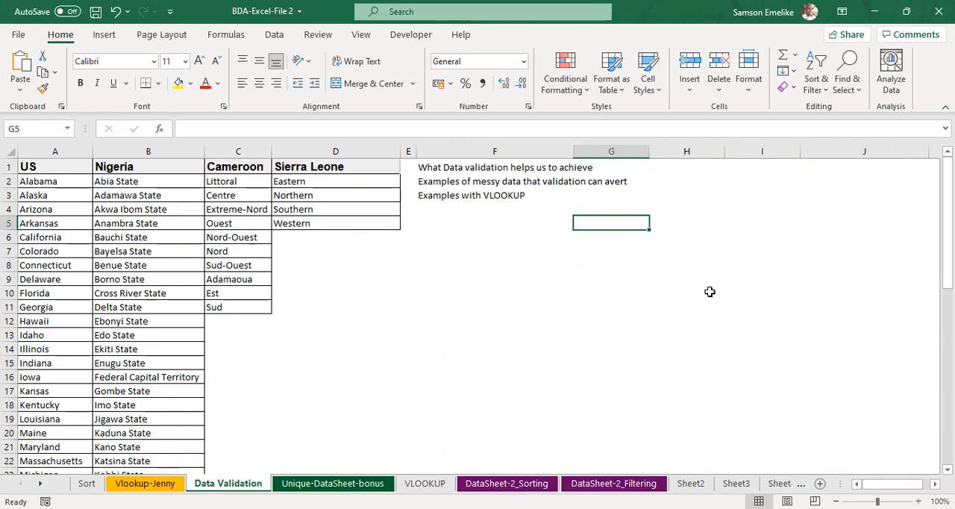
text(State)
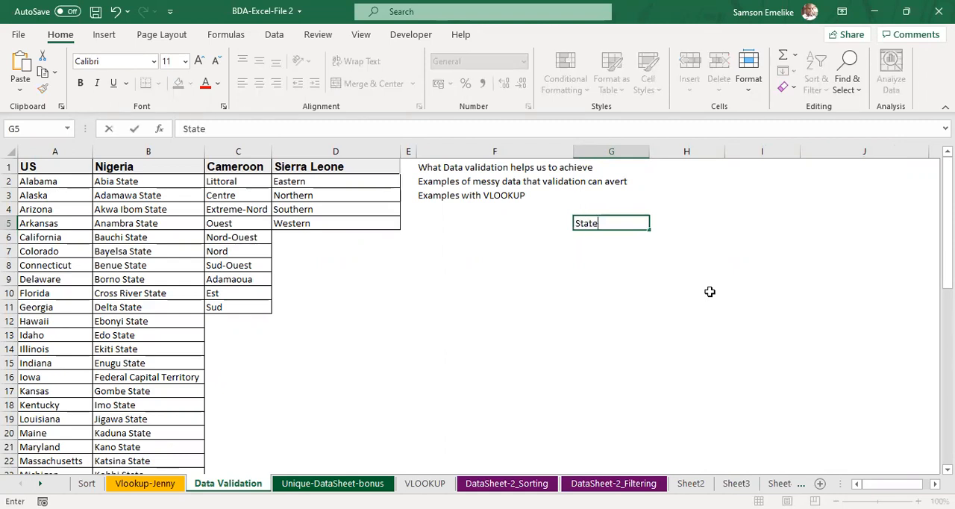
key(Tab)
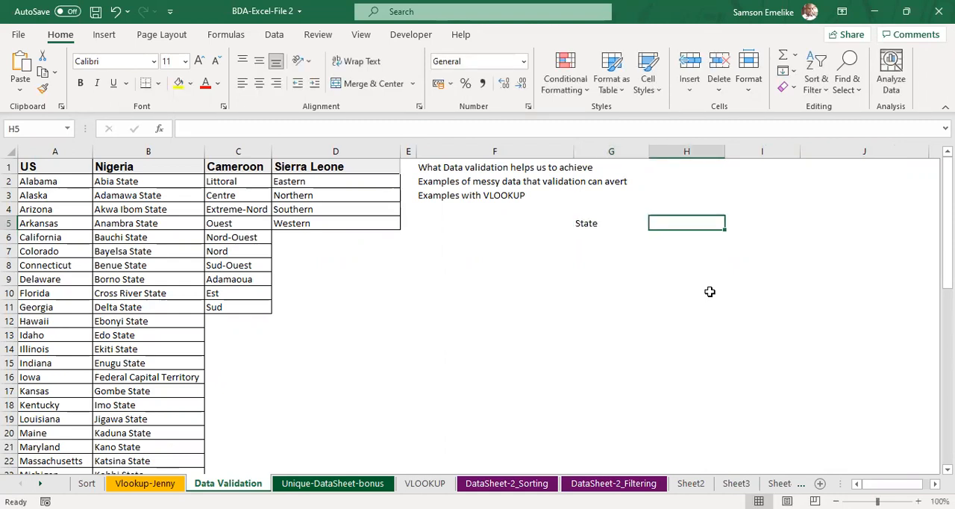
text(LGA)
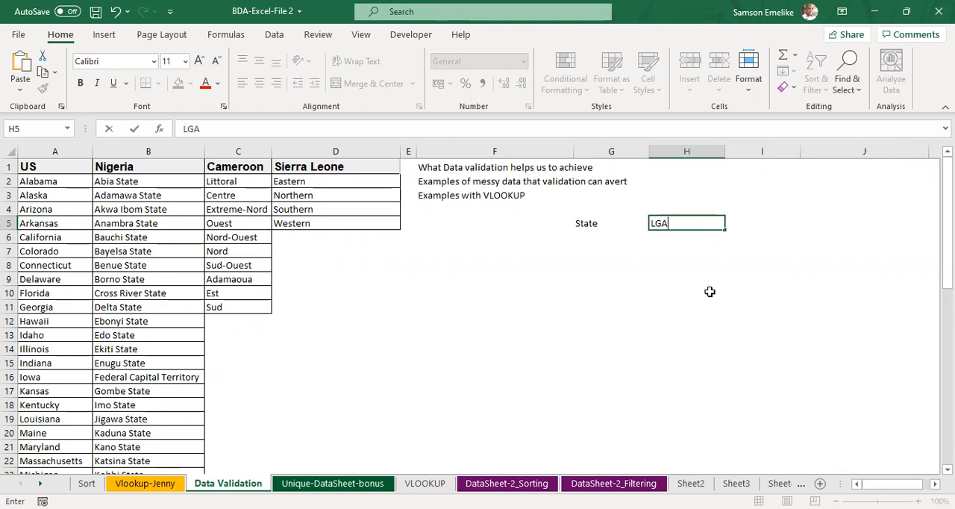
key(Return)
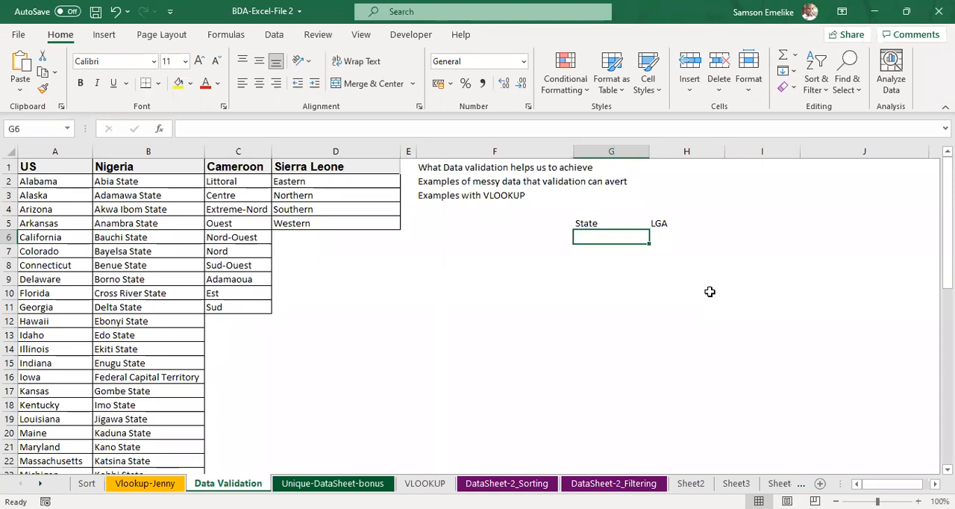
Step: Replace the headers in cells G5 and H5 with Country and Status
click(598, 223)
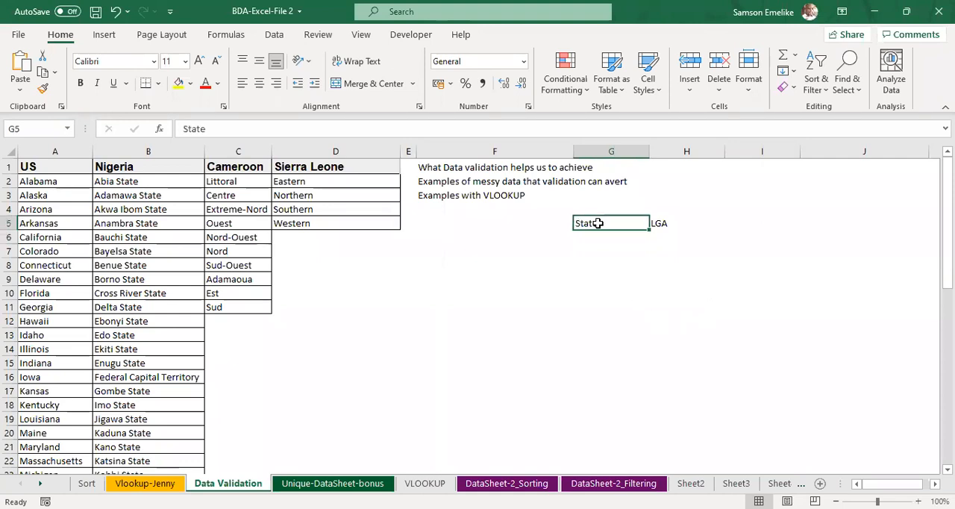
text(Country)
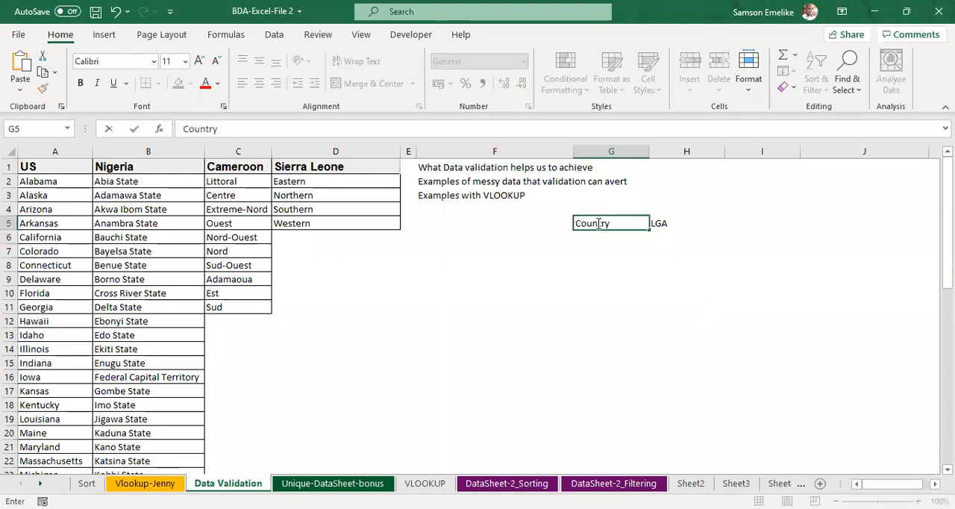
key(Tab)
key(Delete)
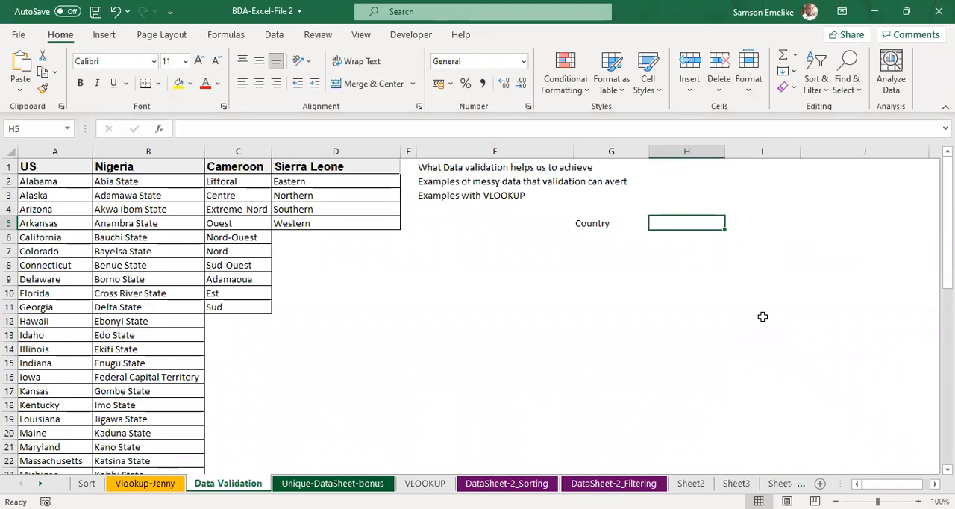
text(Status)
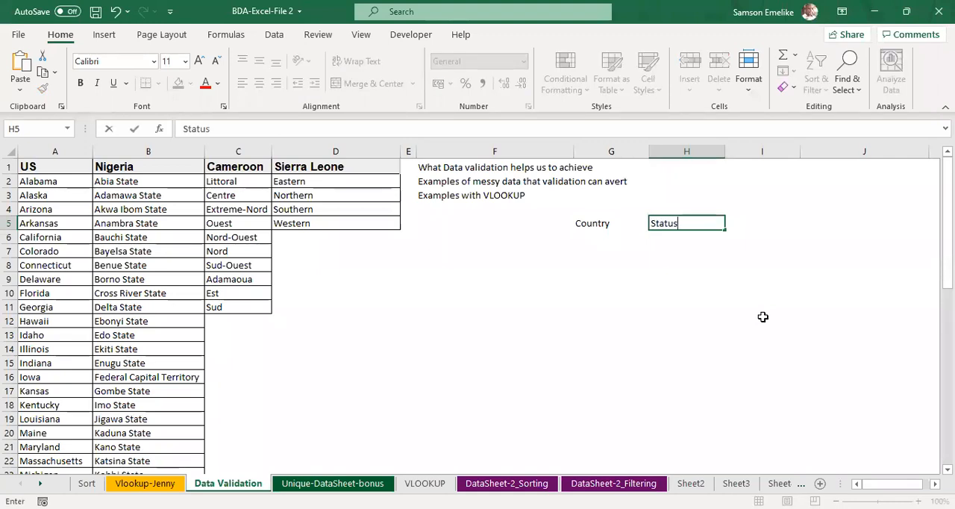
key(Return)
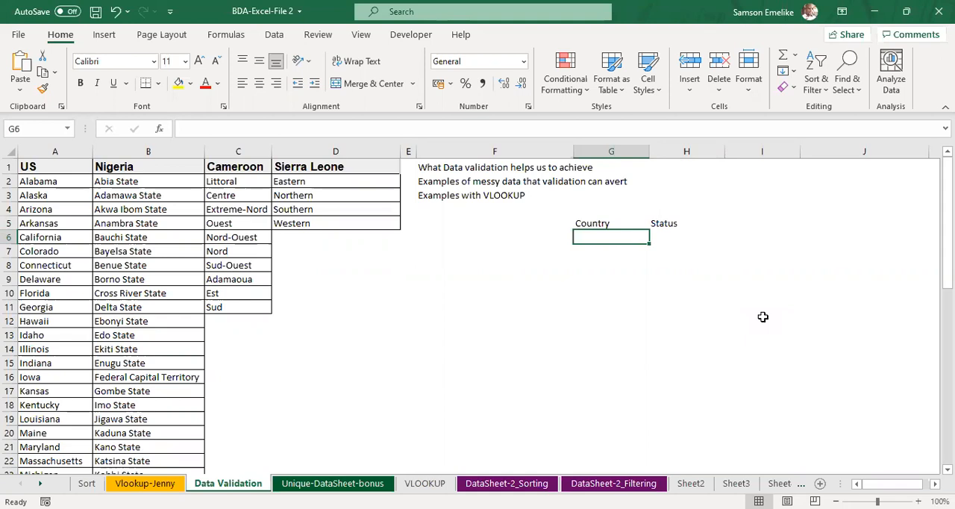
Step: List Nigeria, Cameroon, United Kingdom and DCR down cells F6 to F9
key(Left)
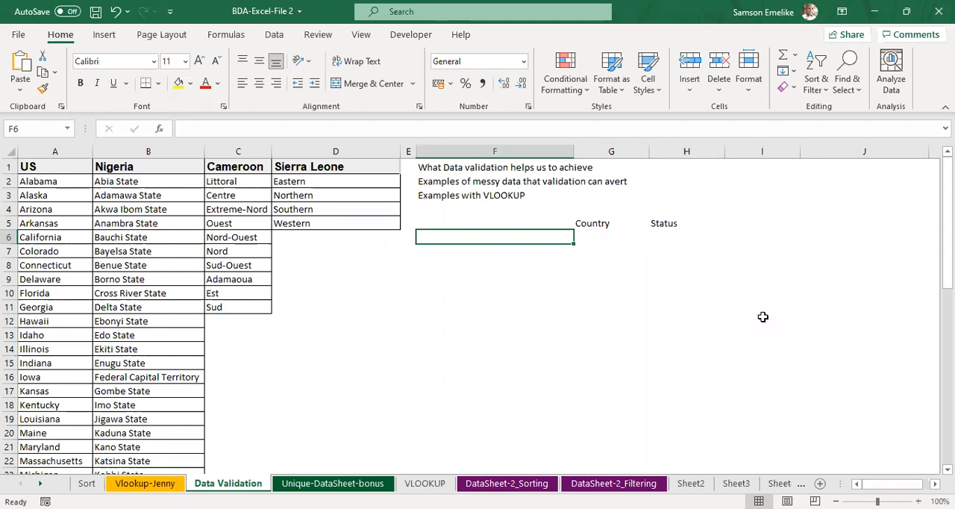
text(Nigeria)
key(Return)
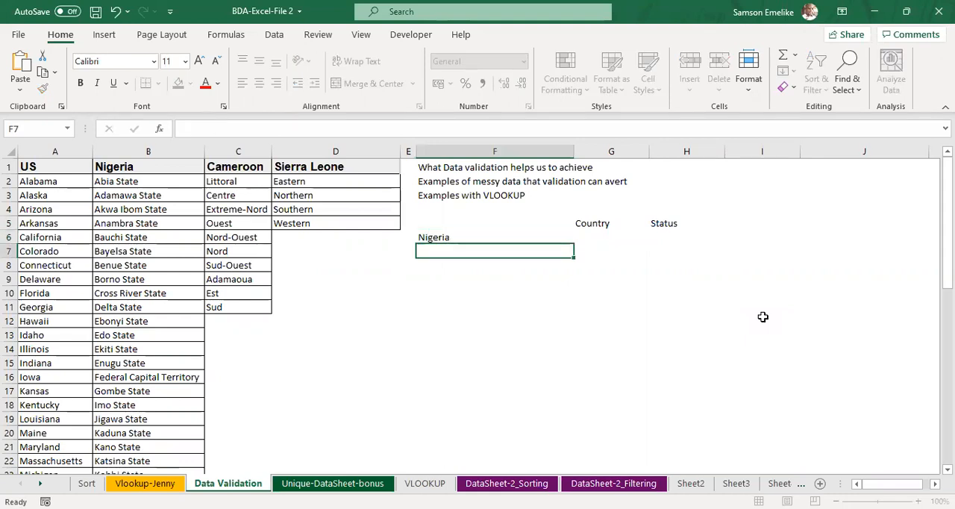
text(Cameroon)
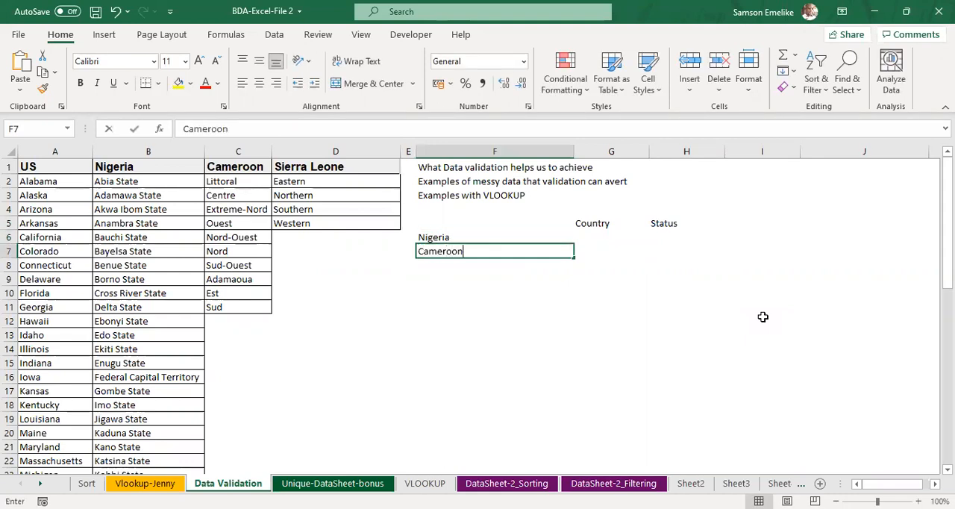
key(Return)
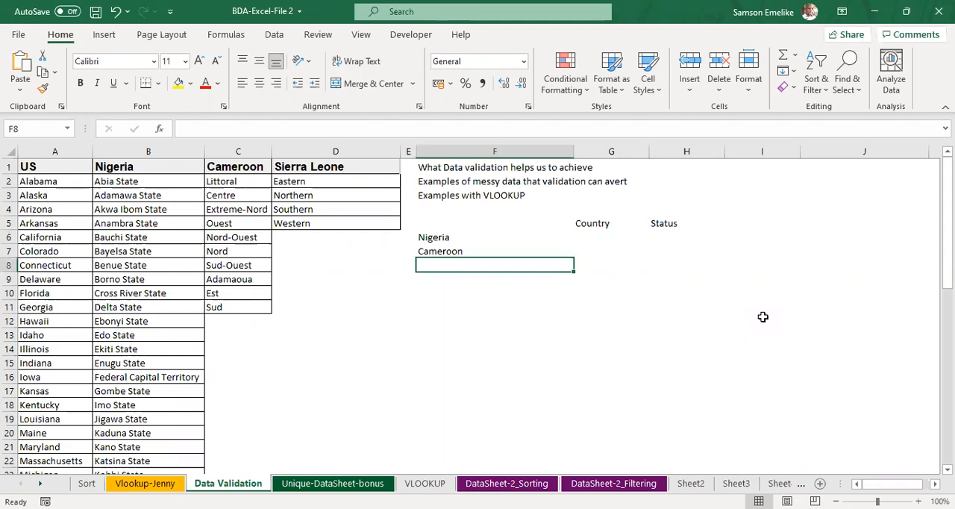
text(United)
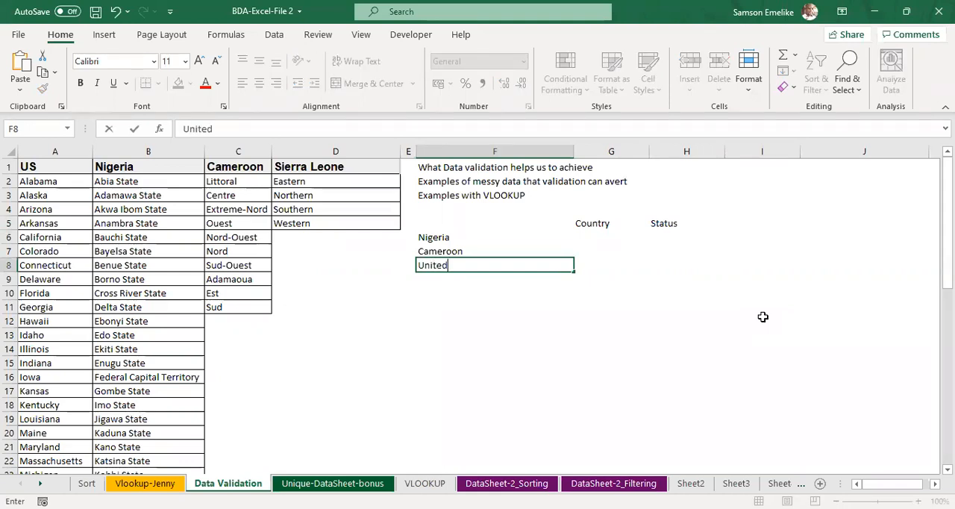
text( Kingdom)
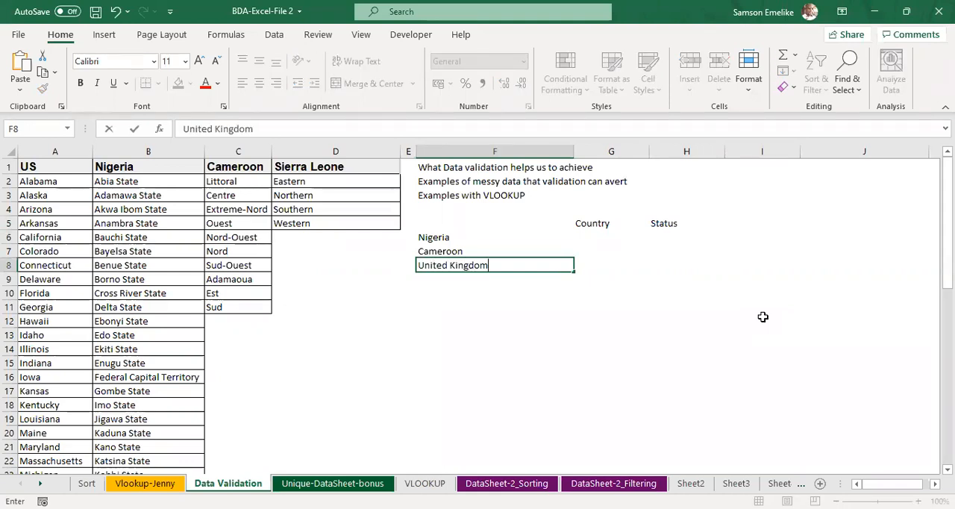
key(Return)
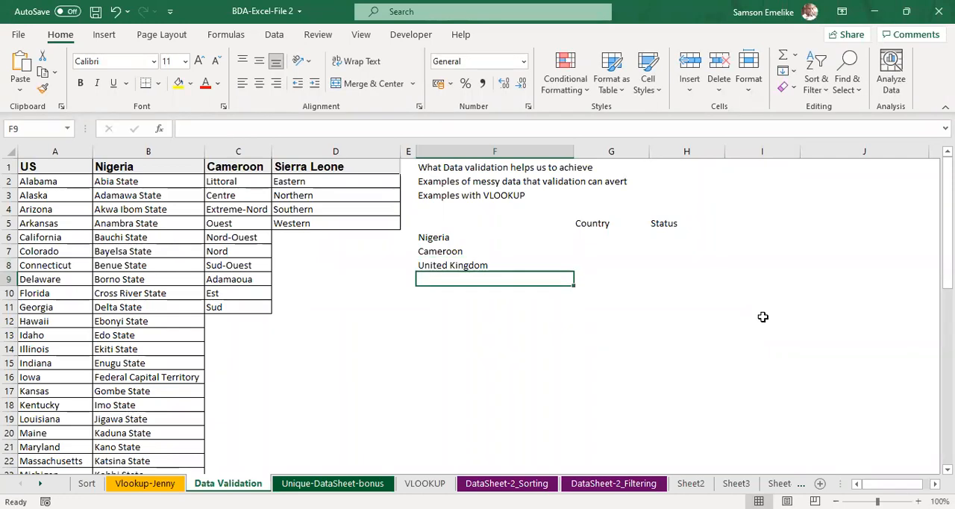
text(DCR)
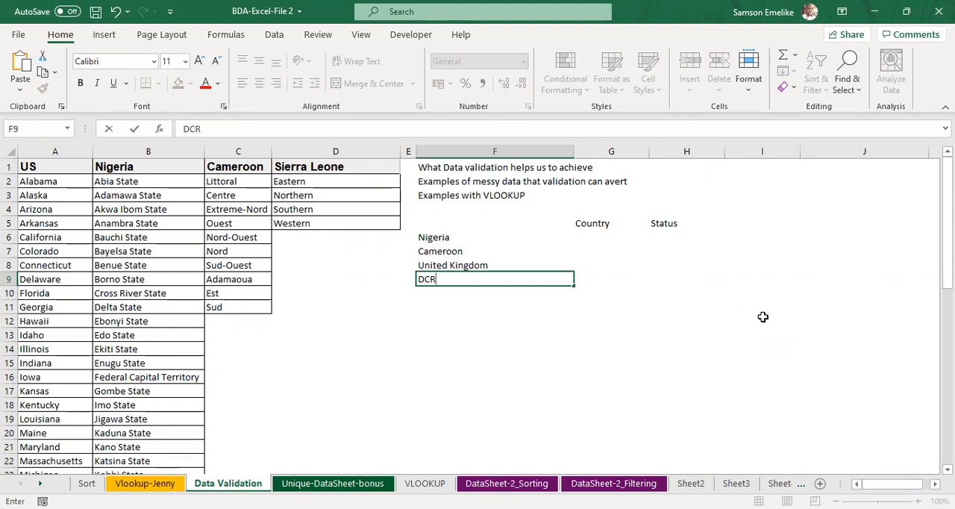
key(Return)
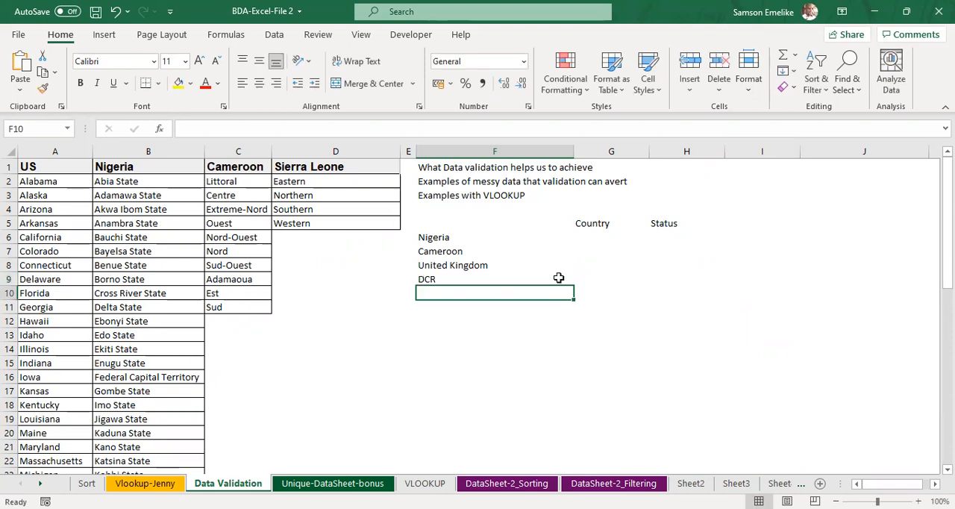
Step: Enter NG in cell G6 under the Country header, beside Nigeria
click(595, 233)
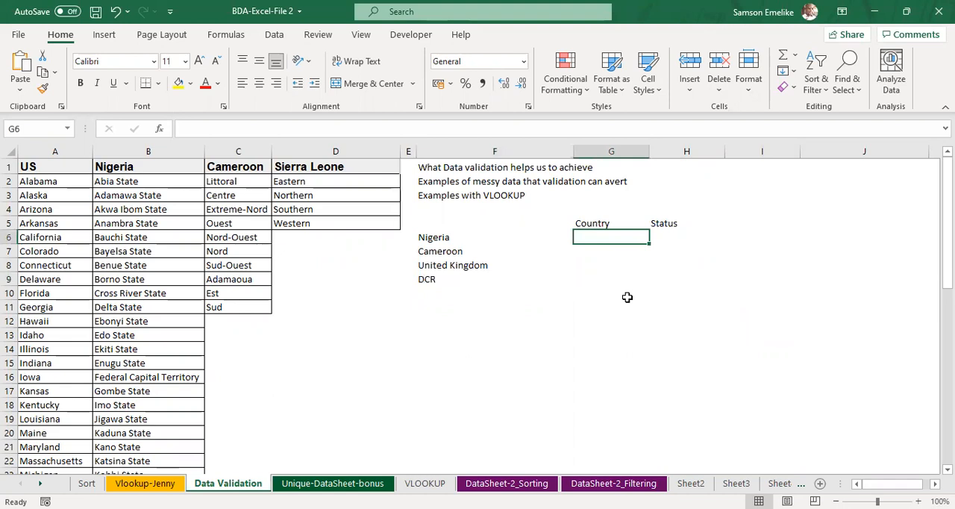
text(NG)
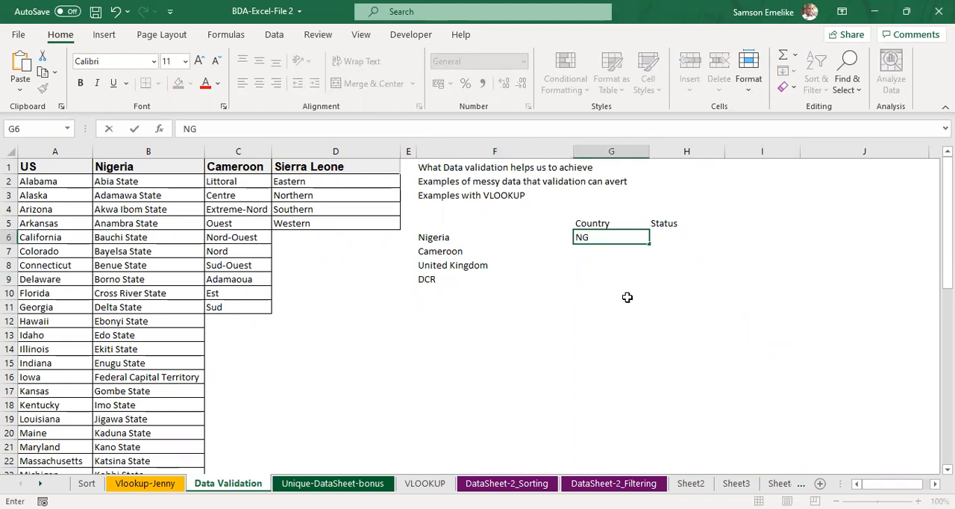
key(Return)
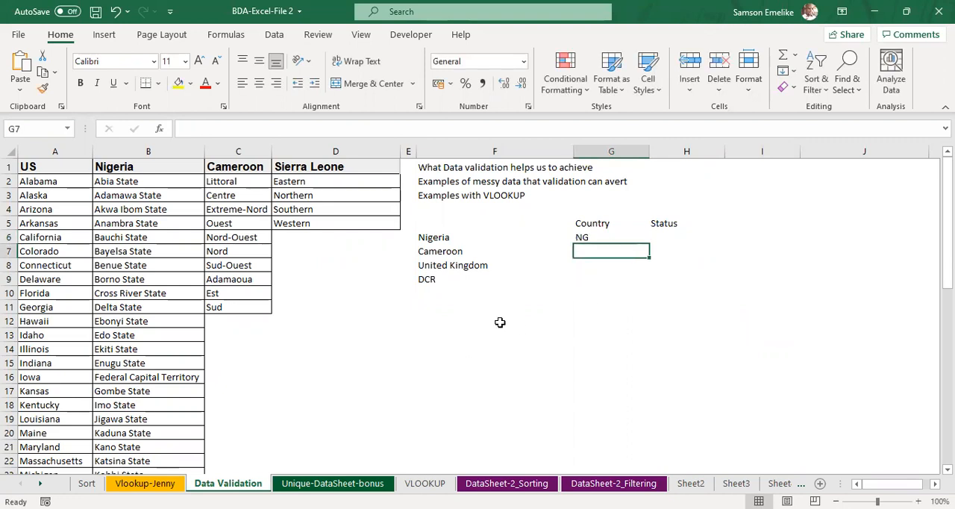
Step: Move the Cameroon, United Kingdom and DCR entries down to F15:F17 and fill Nigeria from F6 down to F9
click(445, 254)
drag(445, 263, 437, 397)
click(471, 238)
drag(575, 253, 572, 287)
Step: Enter Nigeria in cell G7 under the Country header
click(595, 250)
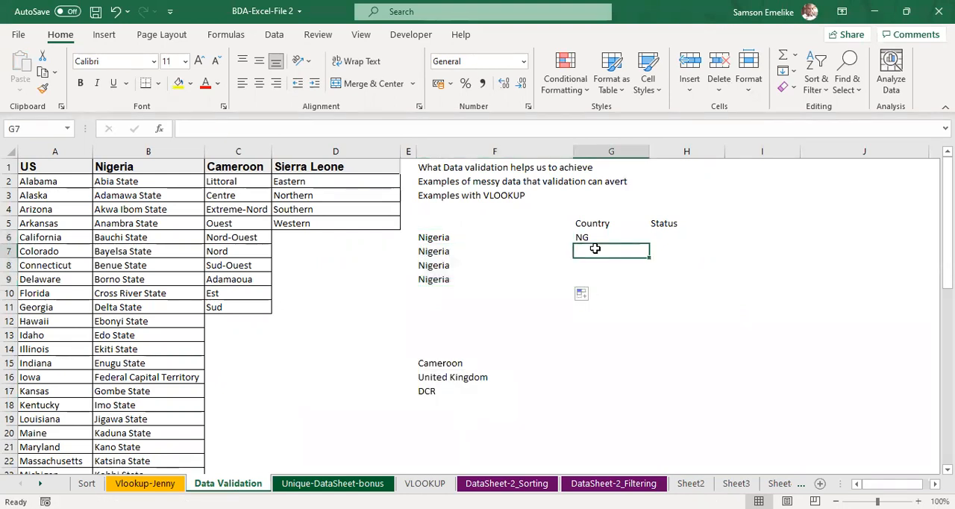
text(Nigeria)
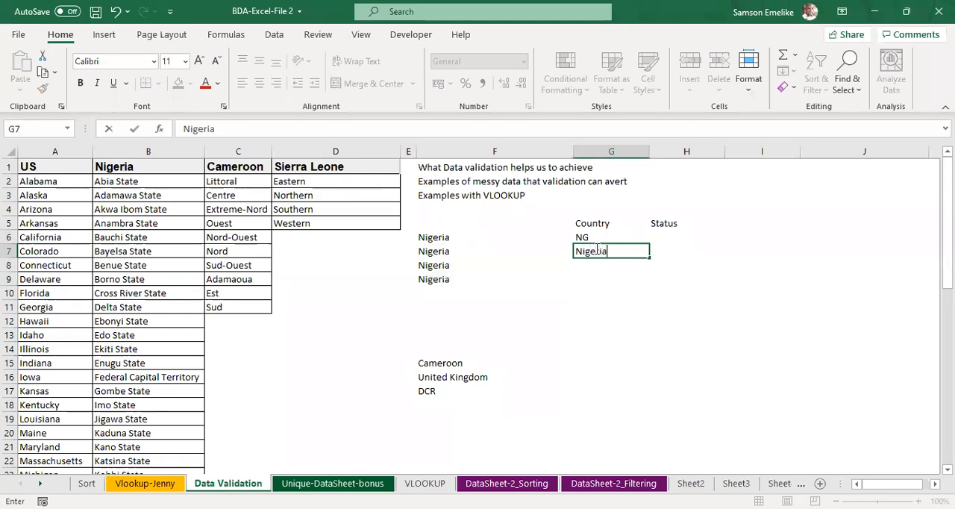
key(Return)
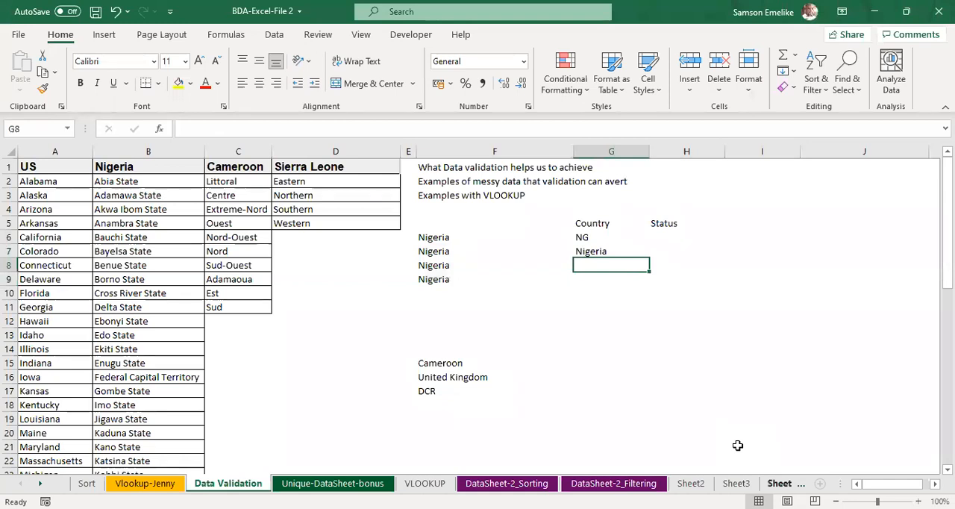
Step: Enter Nigeria with a leading space in cell G8 under the Country header
key(F2)
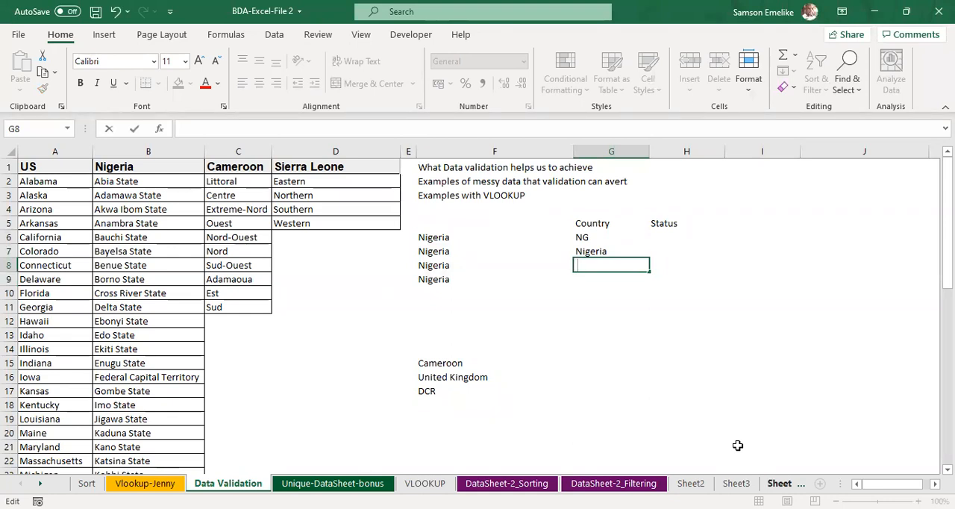
text(Niger)
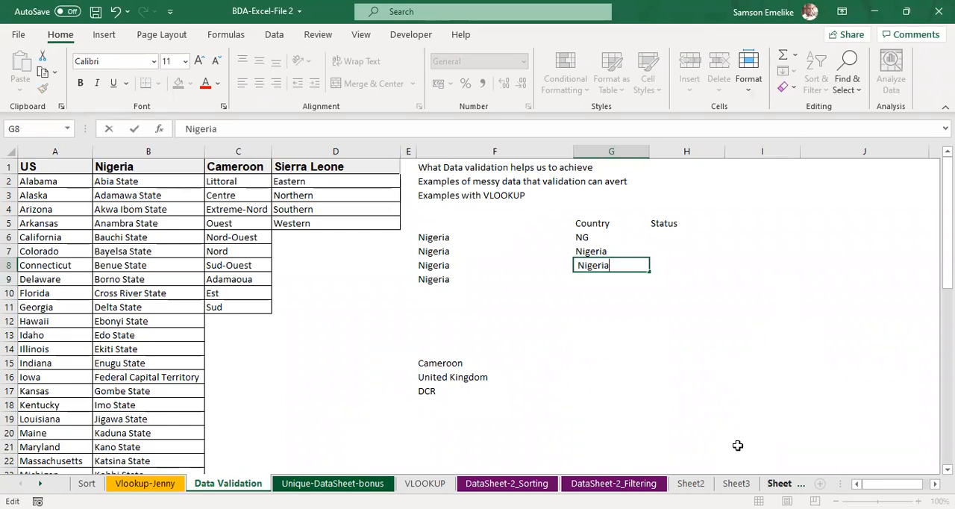
text(ia)
key(Return)
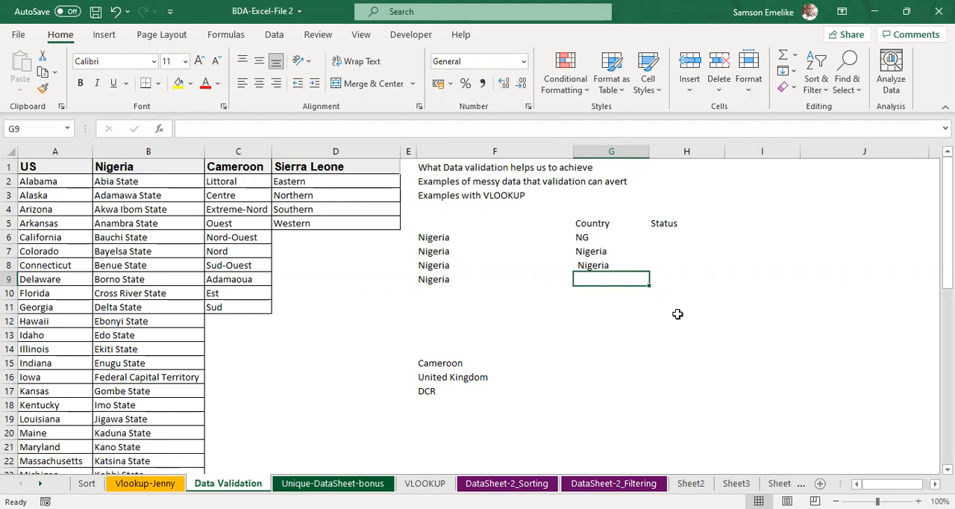
Step: Clear the Nigeria entry in F9, move Cameroon from F15 into it and fill Cameroon down to F11
click(433, 289)
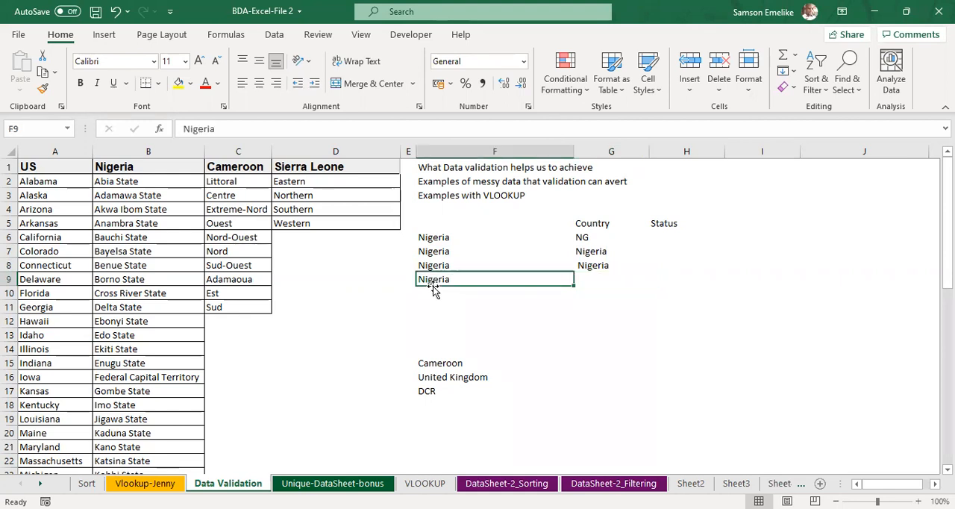
key(Delete)
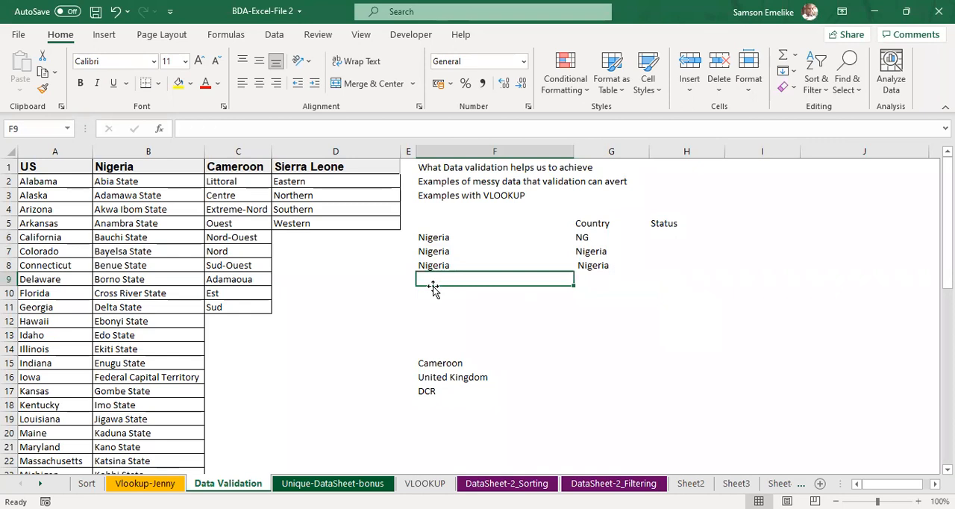
click(438, 363)
drag(442, 357, 579, 307)
Step: Enter the spelling variants Cameron, Cameroon and Camerone in cells G9 to G11 beside the Cameroon entries
click(597, 283)
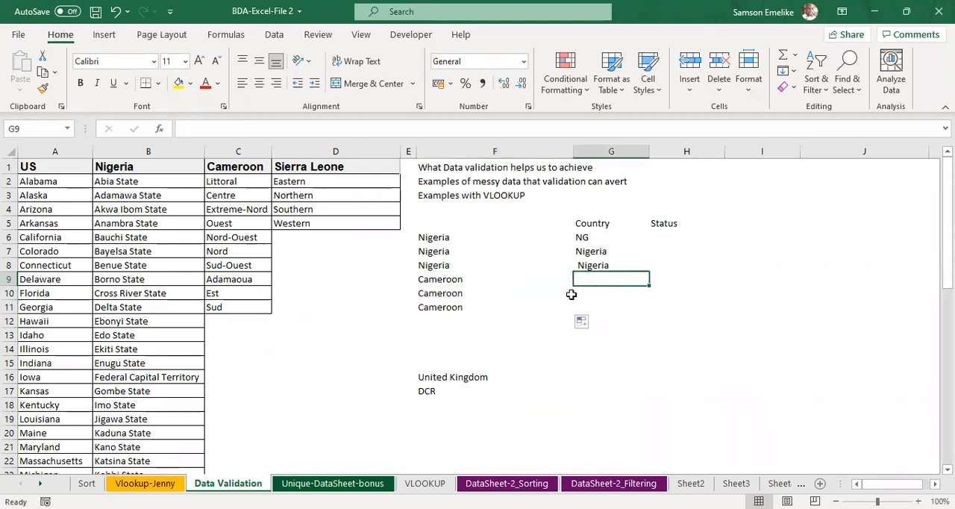
text(Cameron)
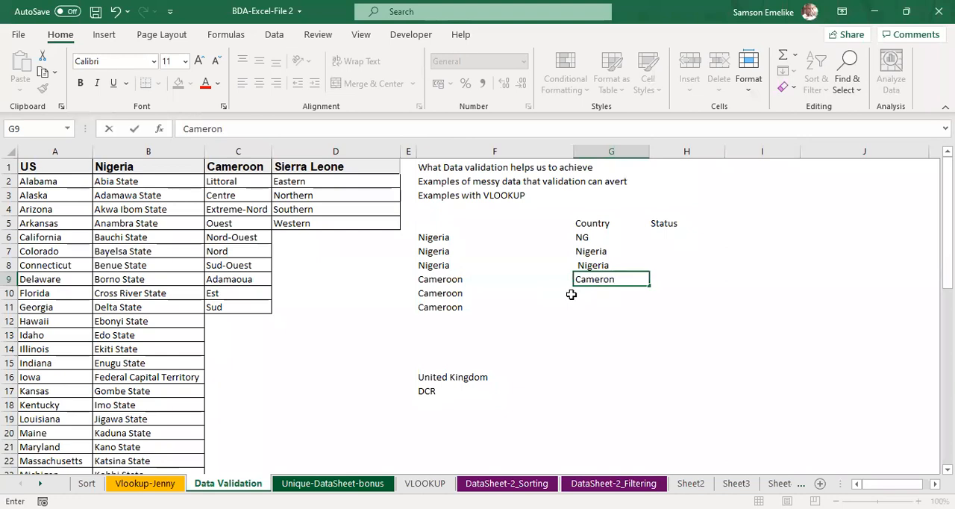
key(Return)
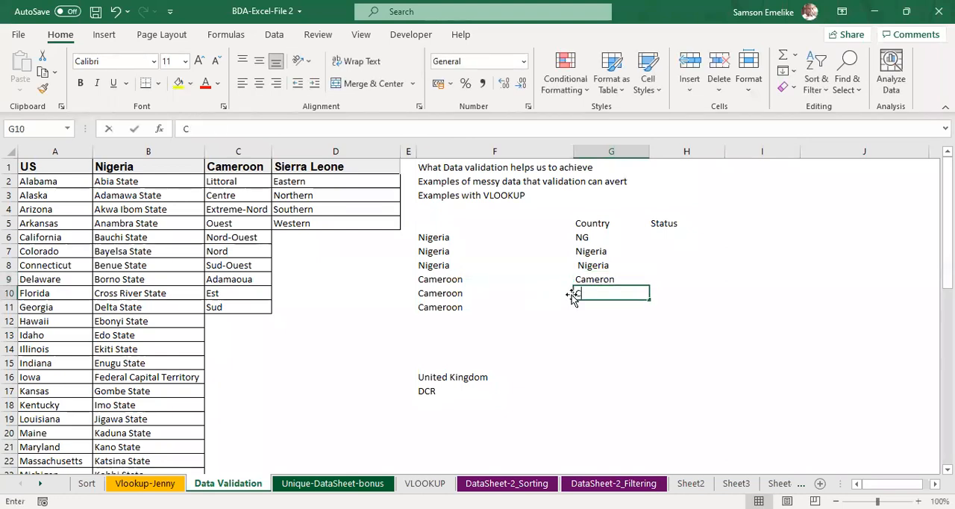
text(Cameron)
key(Return)
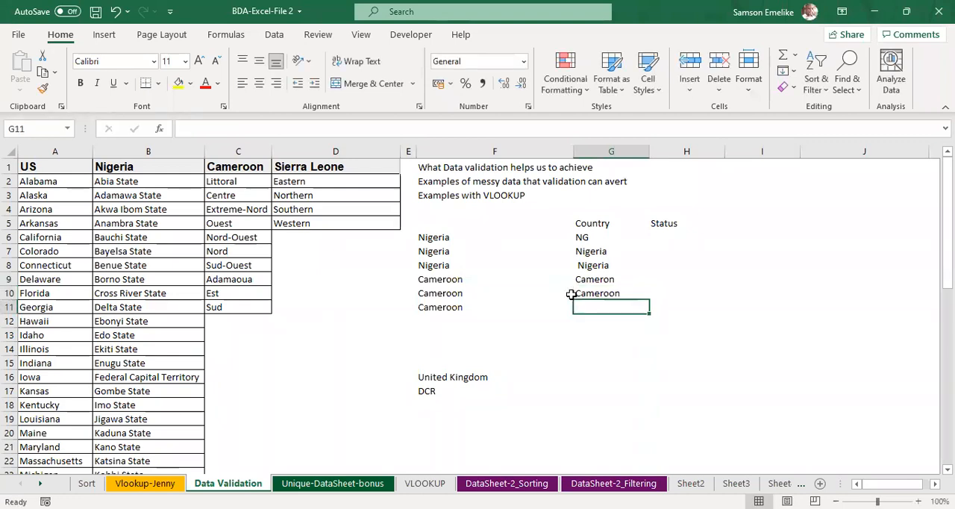
text(Camero)
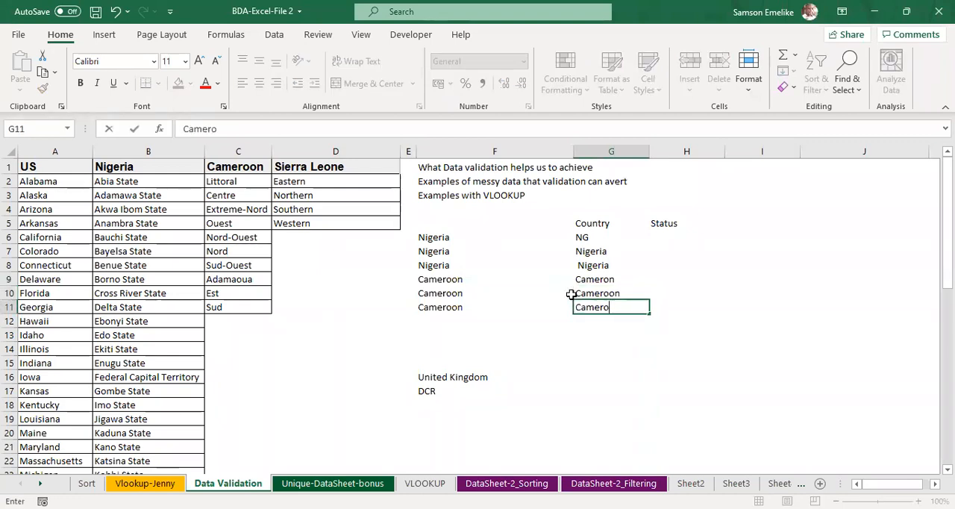
text(ne)
key(Return)
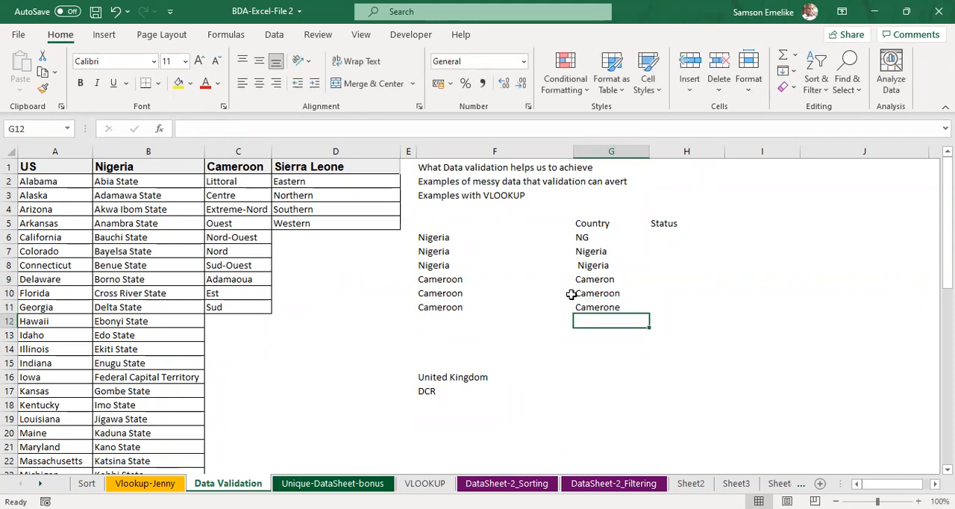
Step: Move the United Kingdom entry from F16 up to F12, directly below the Cameroon entries
click(459, 388)
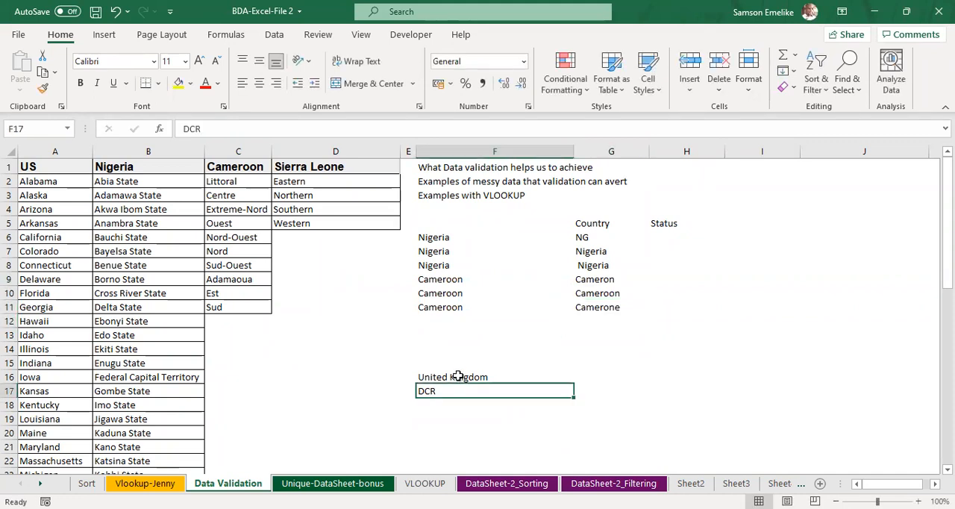
click(459, 377)
drag(462, 327, 463, 326)
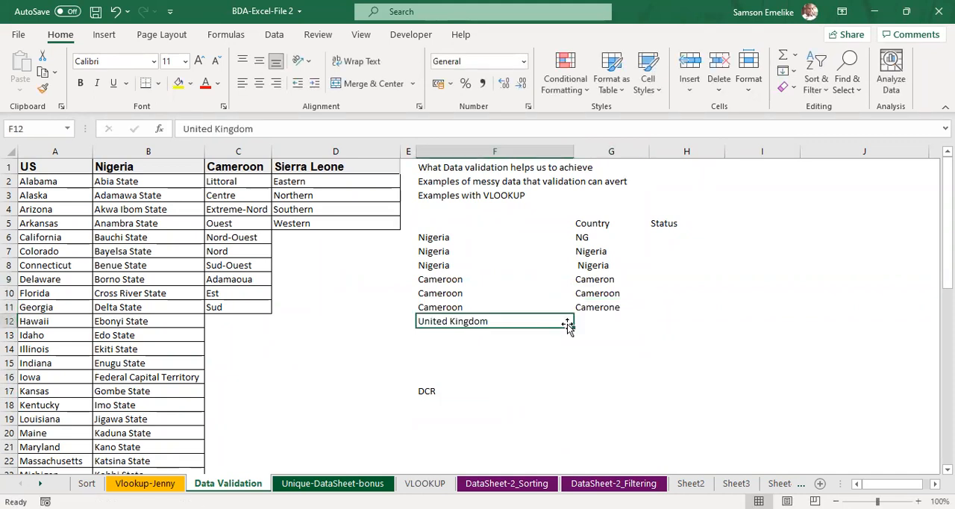
Step: Enter the variants utd kingdom, UK and United Kingdom in cells G12 to G14 under the Country header
click(601, 319)
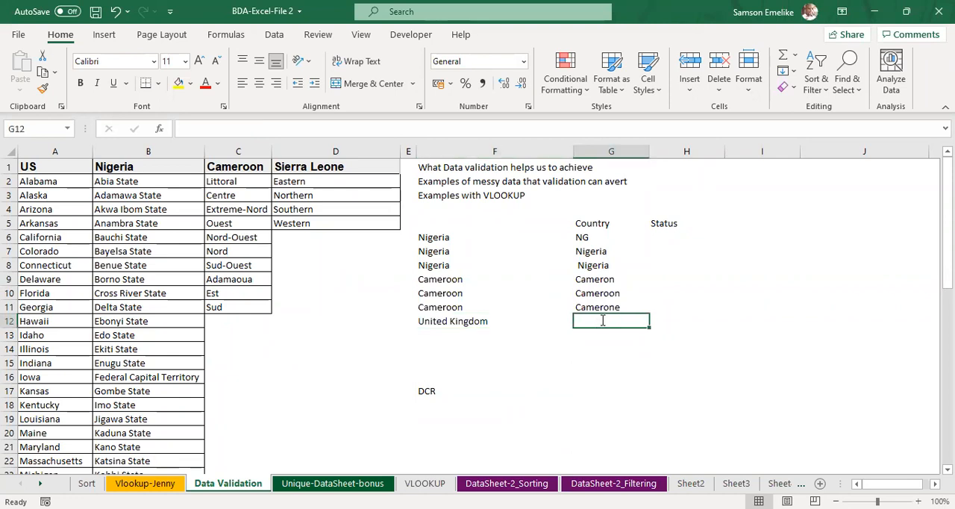
text(K)
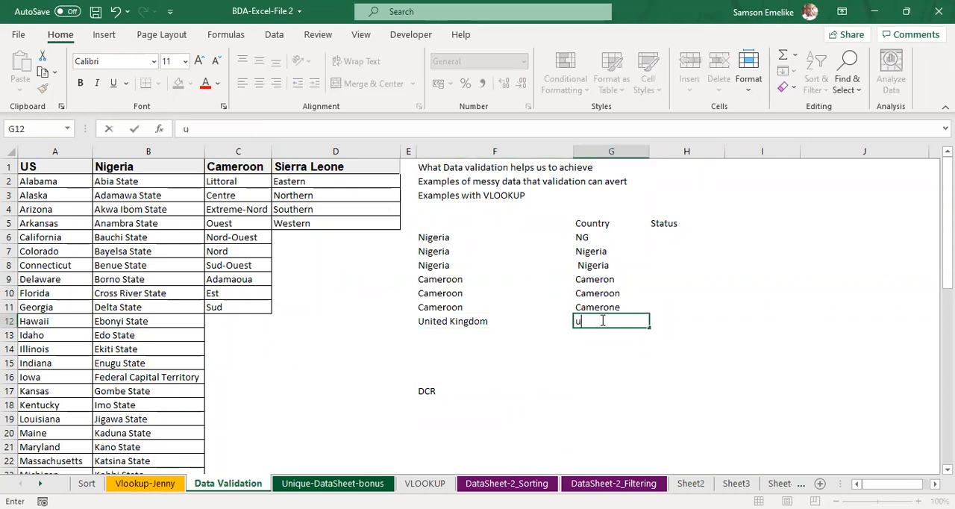
text(utd Kingdom)
key(Return)
text(UK)
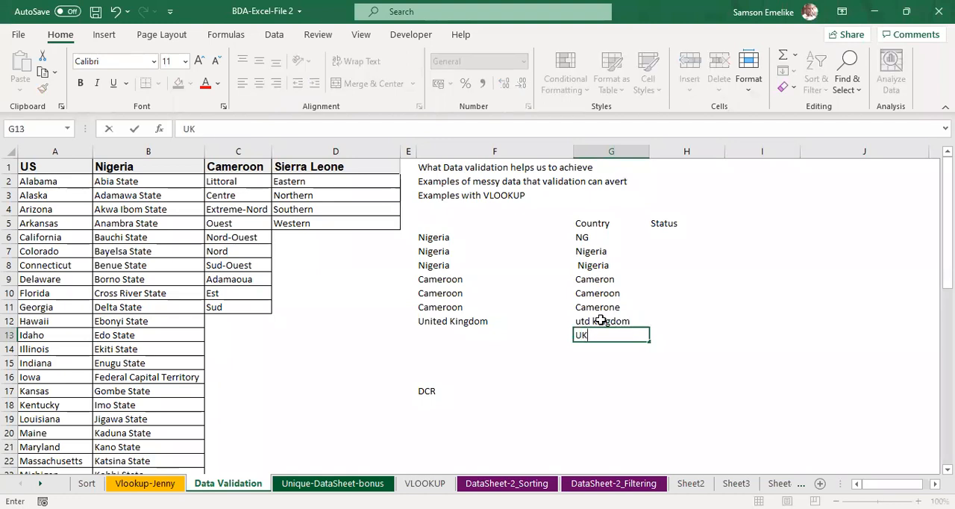
key(Return)
text(United Kingdom)
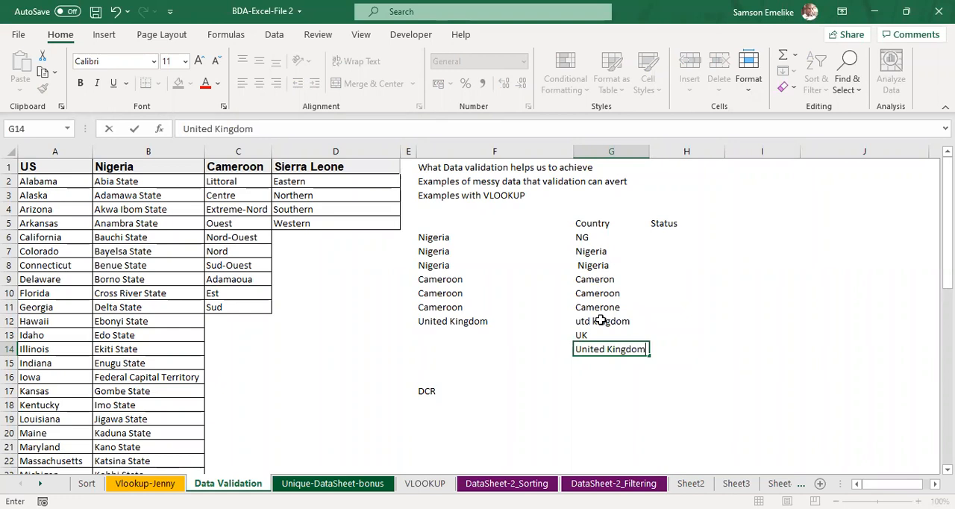
key(Return)
Step: Move DCR from F17 up to F15 and fill United Kingdom from F12 down to F14
click(448, 388)
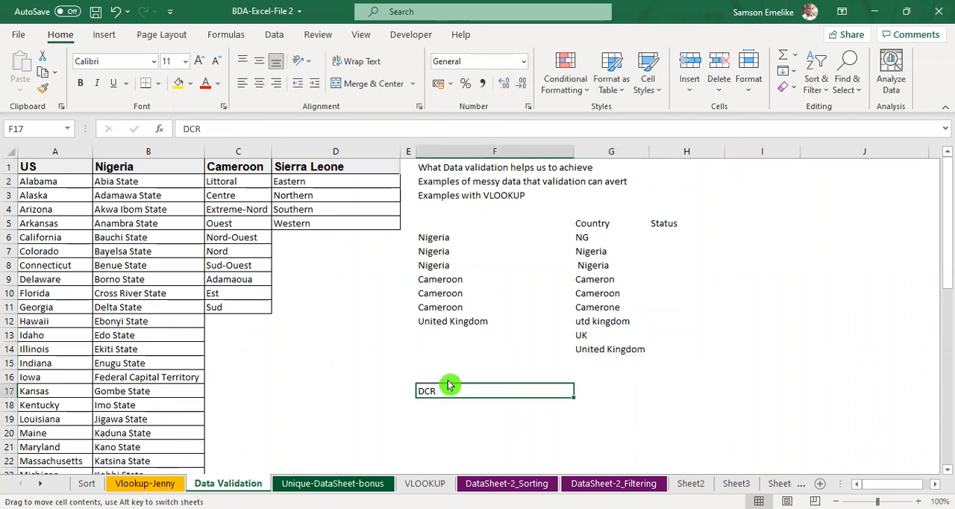
drag(448, 385, 450, 369)
click(466, 321)
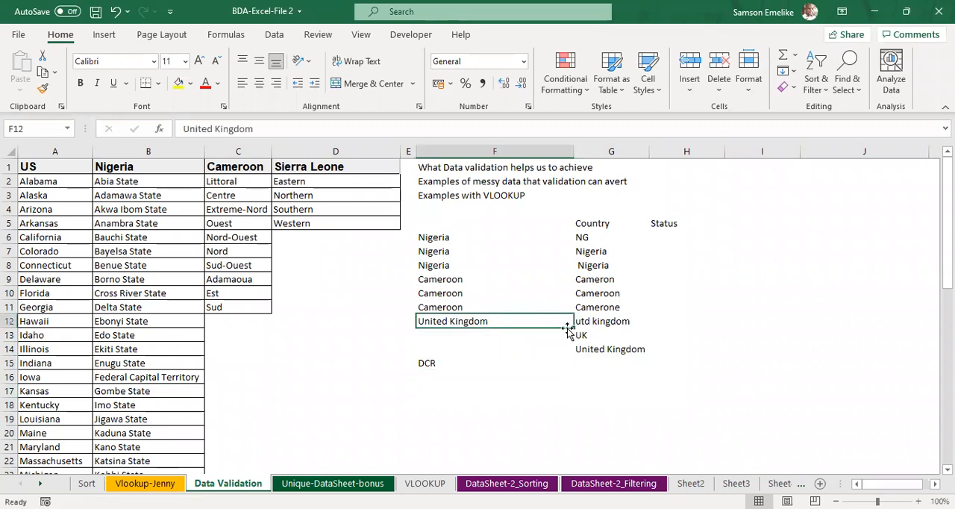
drag(573, 328, 482, 351)
Step: Enter Democratic Republic of Congo in cell G15, beside DCR
click(606, 363)
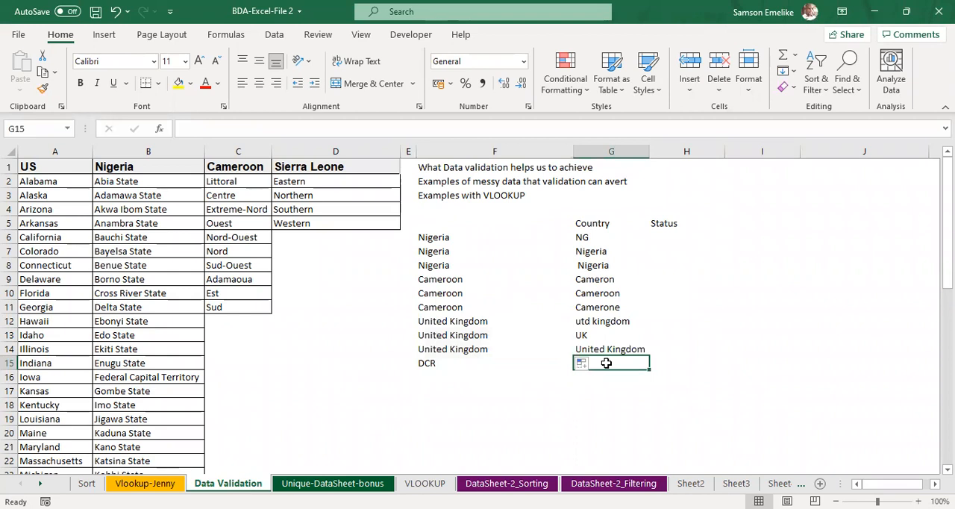
text(Democra)
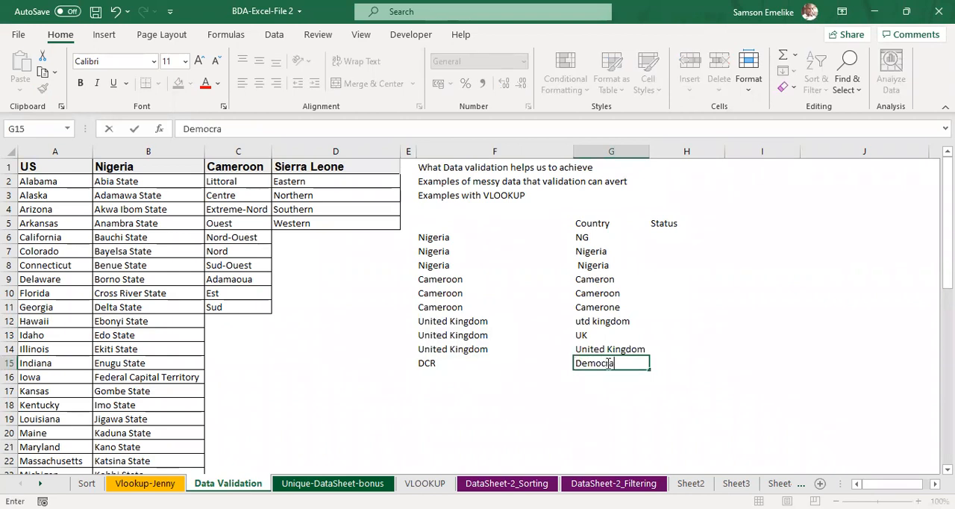
text(tic Republic o)
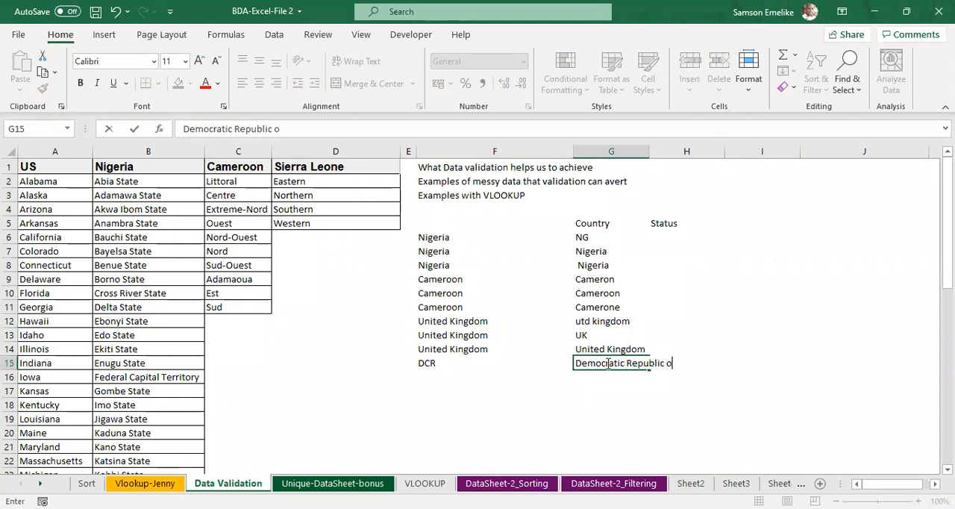
text(f Congo)
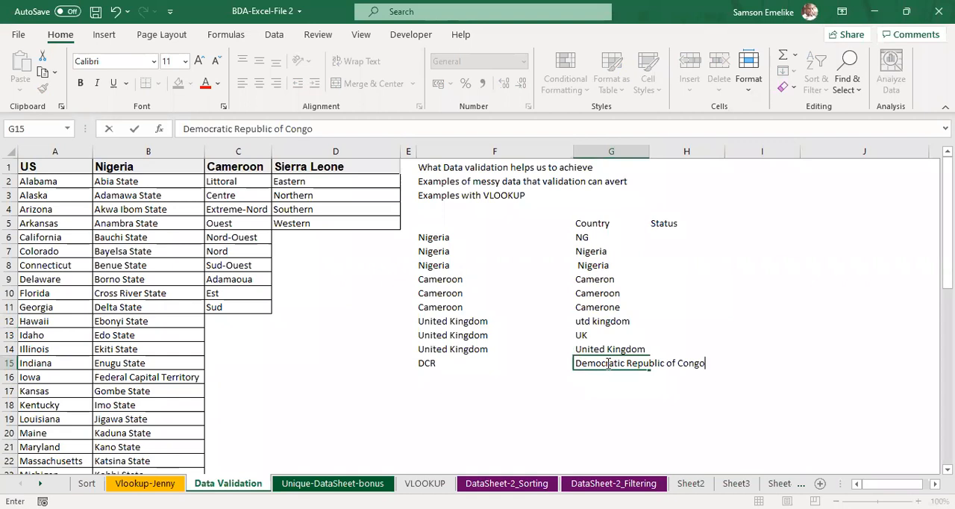
key(Return)
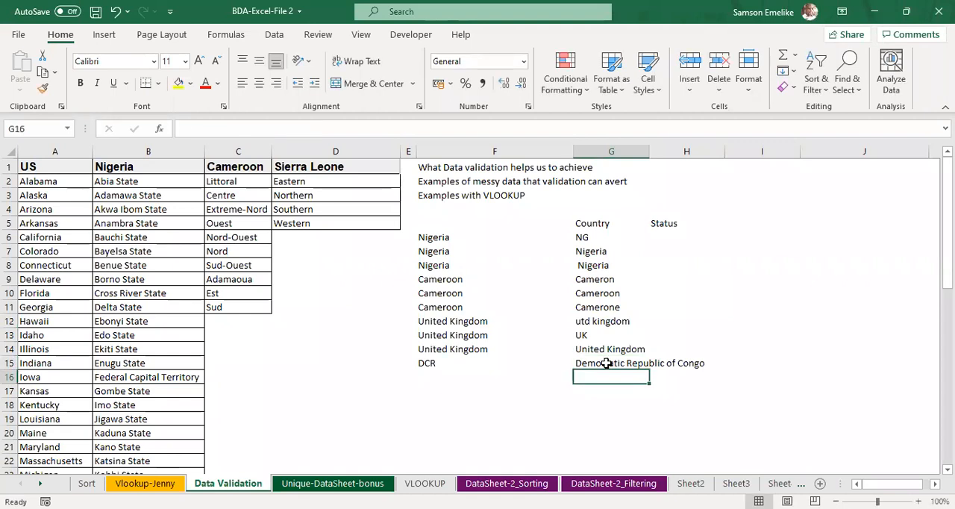
Step: Enter the variants D.C.R and DCR in cells G16 and G17
text(D)
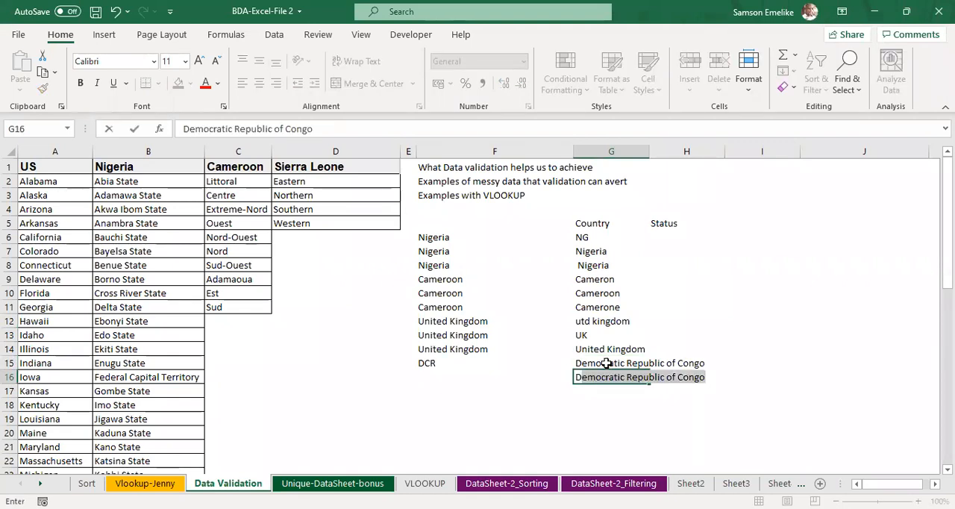
text(.C.R)
key(Return)
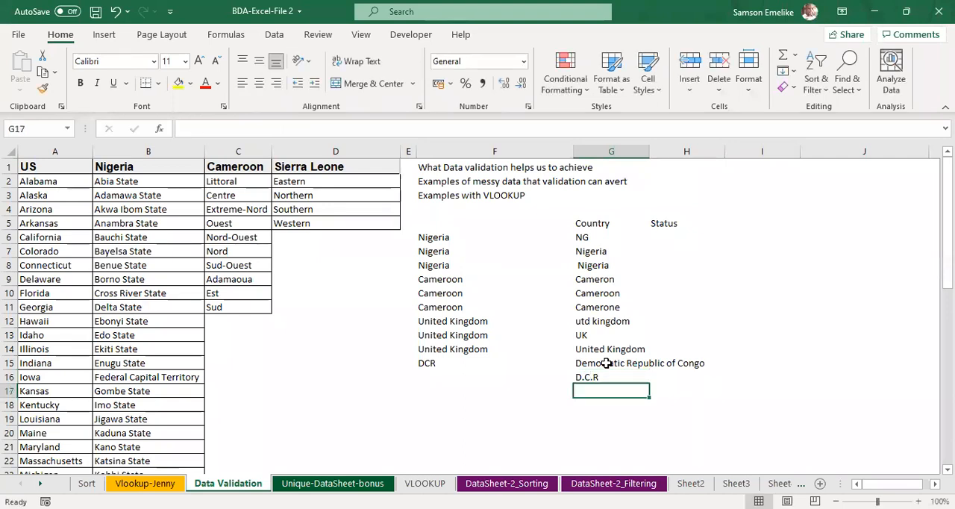
text(DCR)
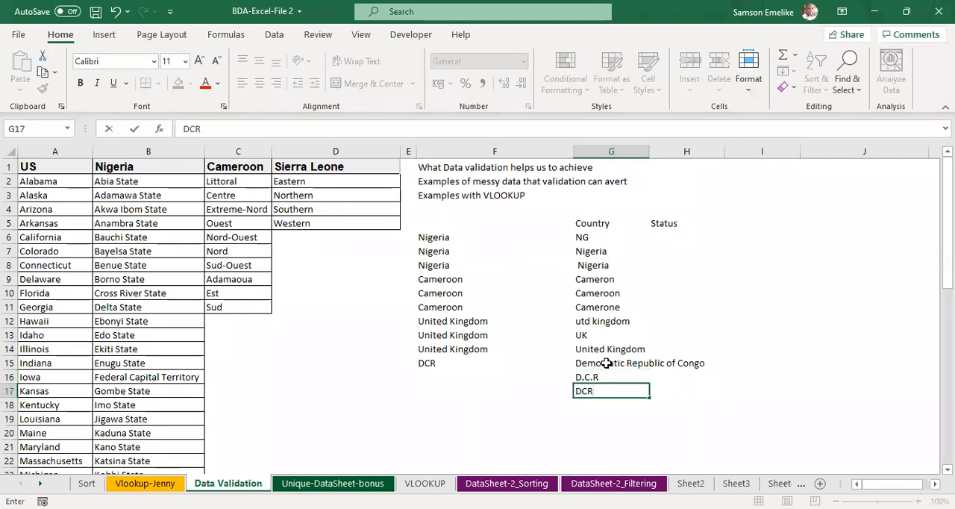
key(Return)
Step: Color-code the Country variants by filling G6:G8 yellow, G9:G11 light purple and G12:G14 light orange
drag(582, 237, 597, 314)
click(179, 83)
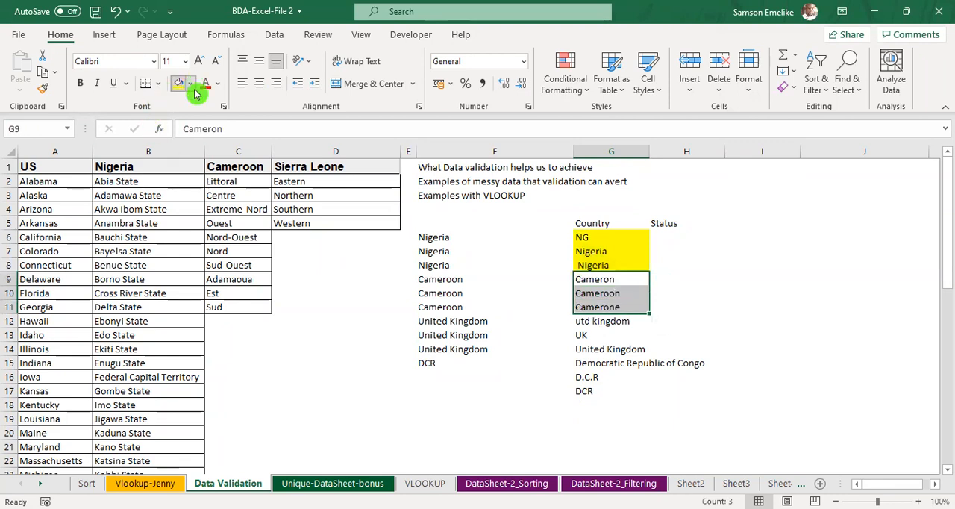
click(192, 85)
drag(580, 321, 584, 349)
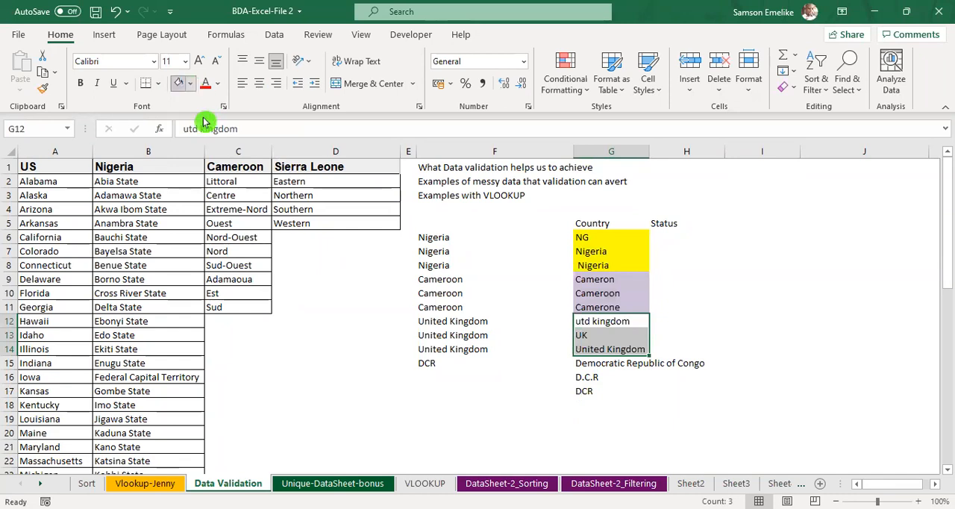
click(191, 83)
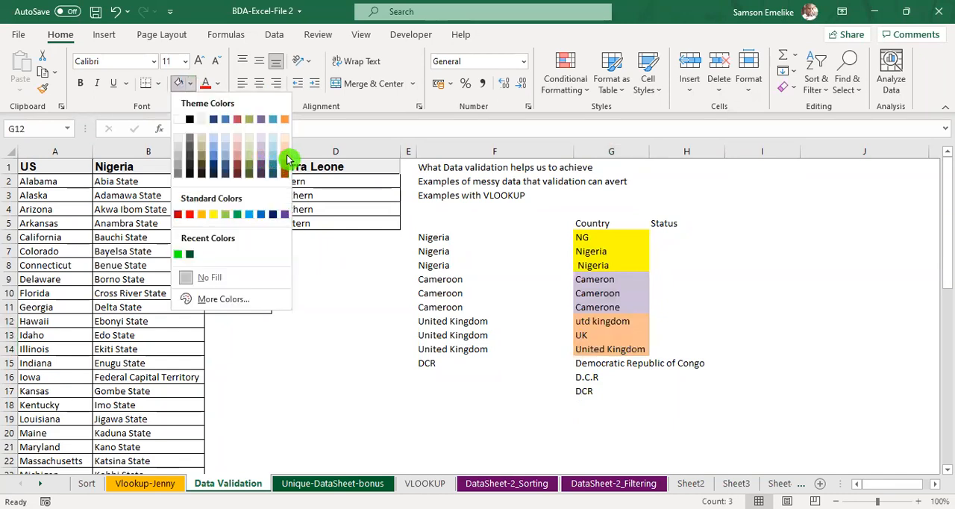
click(285, 151)
Step: Fill the Congo variants in G15:G17 dark grey and autofit the width of column G
drag(612, 363, 617, 391)
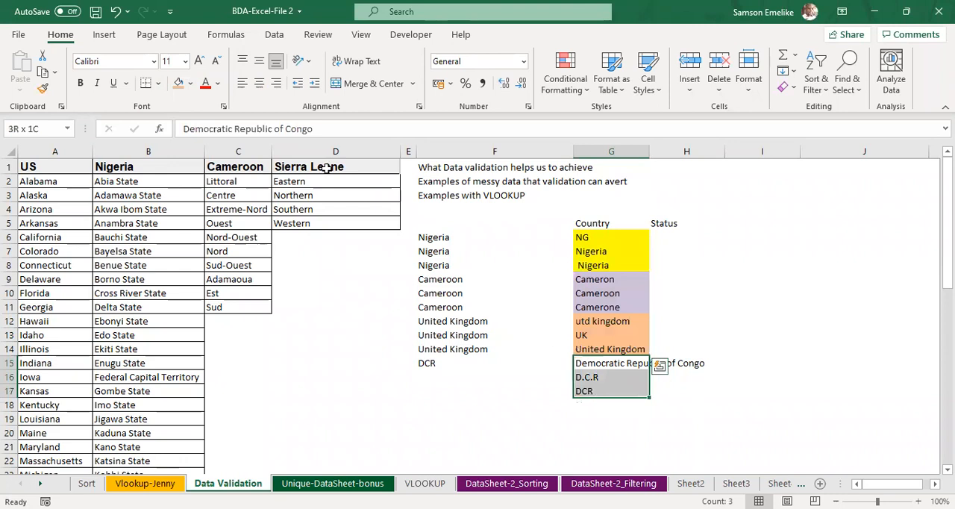
click(192, 84)
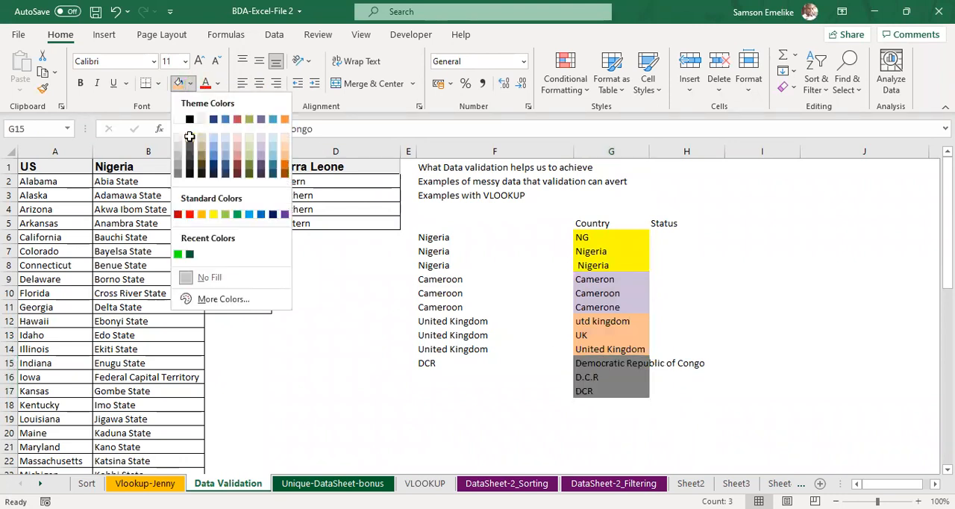
click(189, 141)
double_click(650, 153)
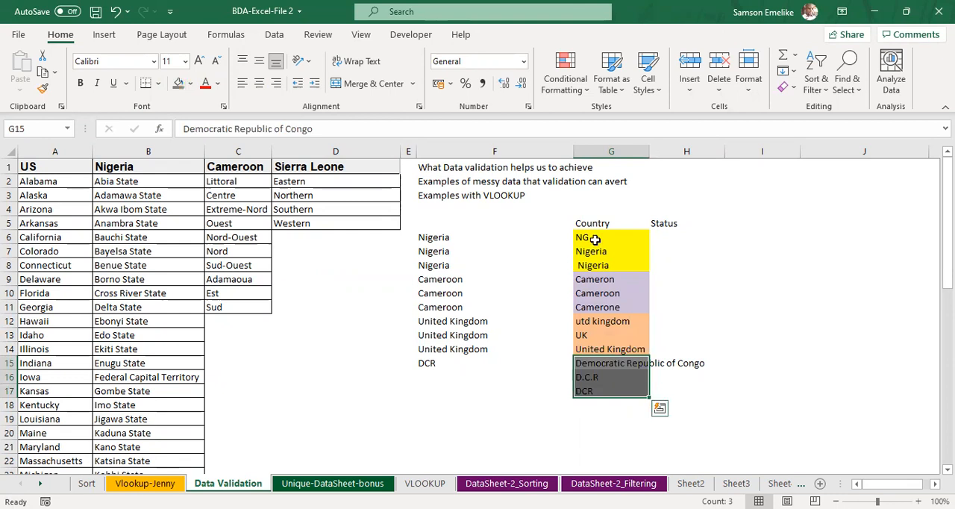
click(838, 331)
Step: Replace the Status heading in cell H5 with Count
click(726, 225)
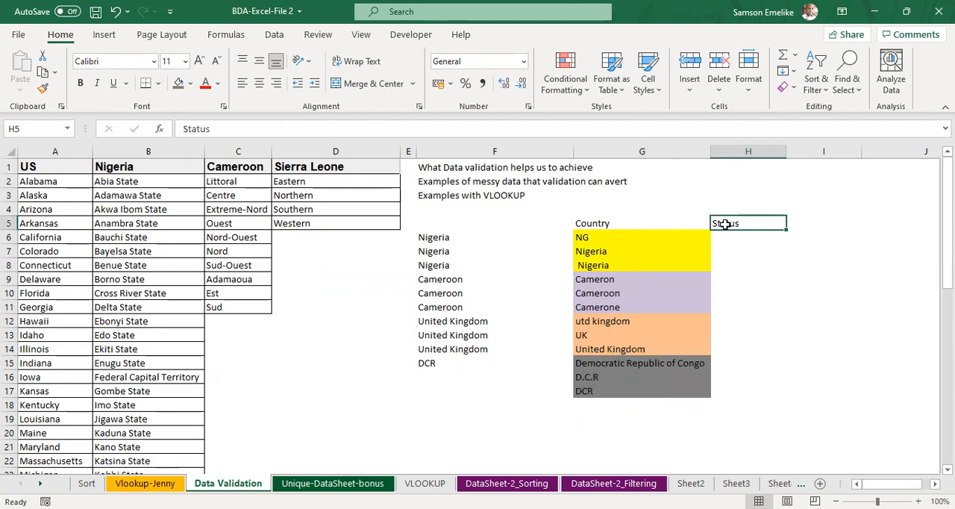
text(Count)
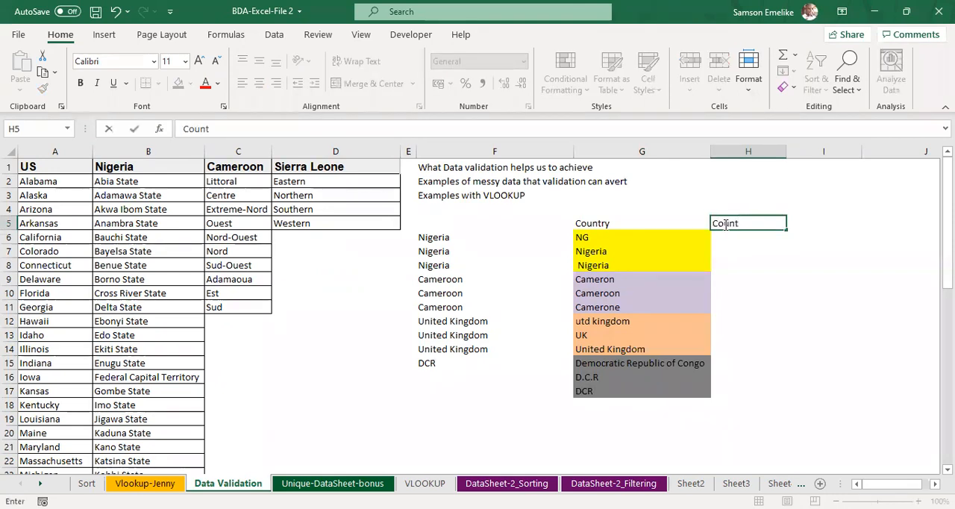
key(Return)
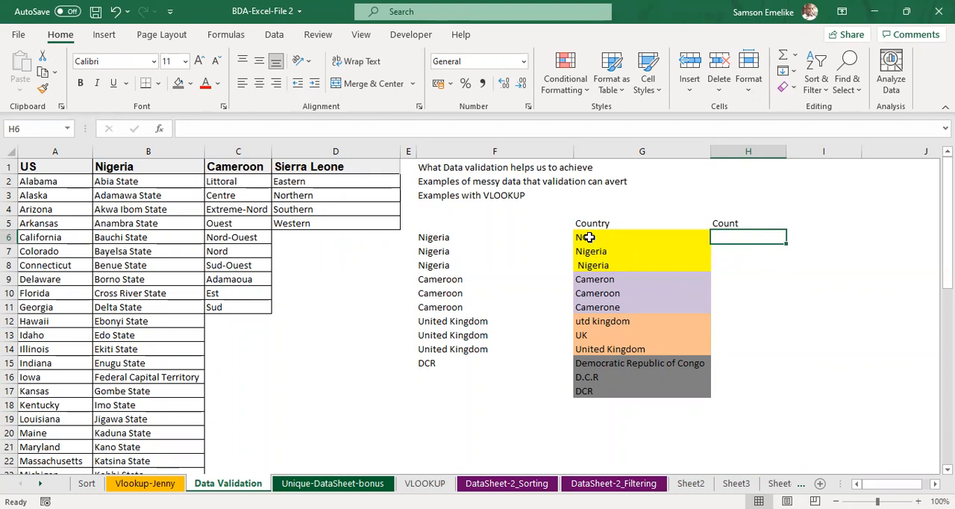
drag(589, 237, 593, 265)
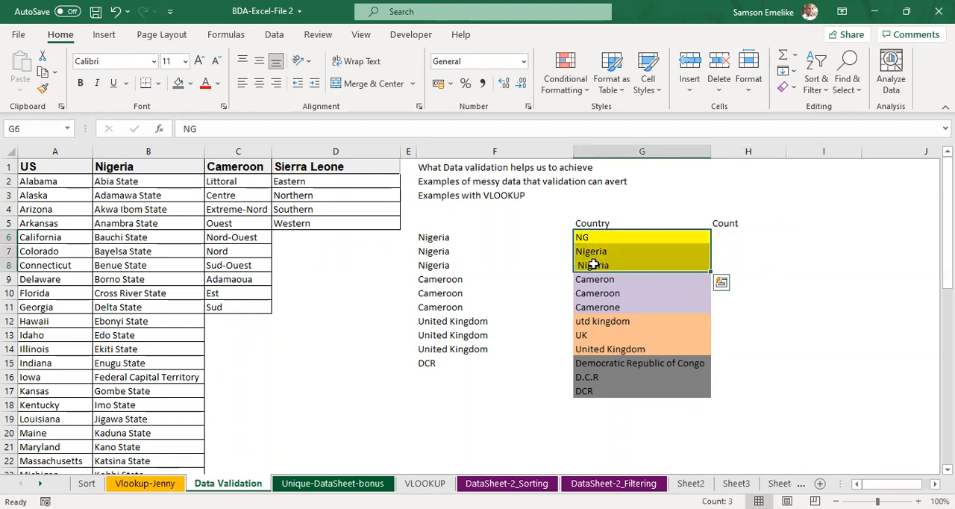
click(732, 223)
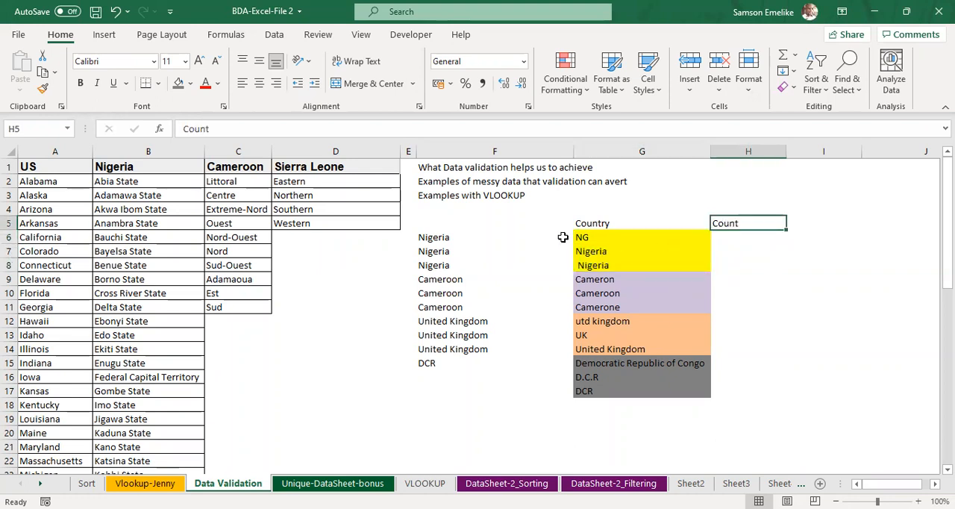
click(436, 237)
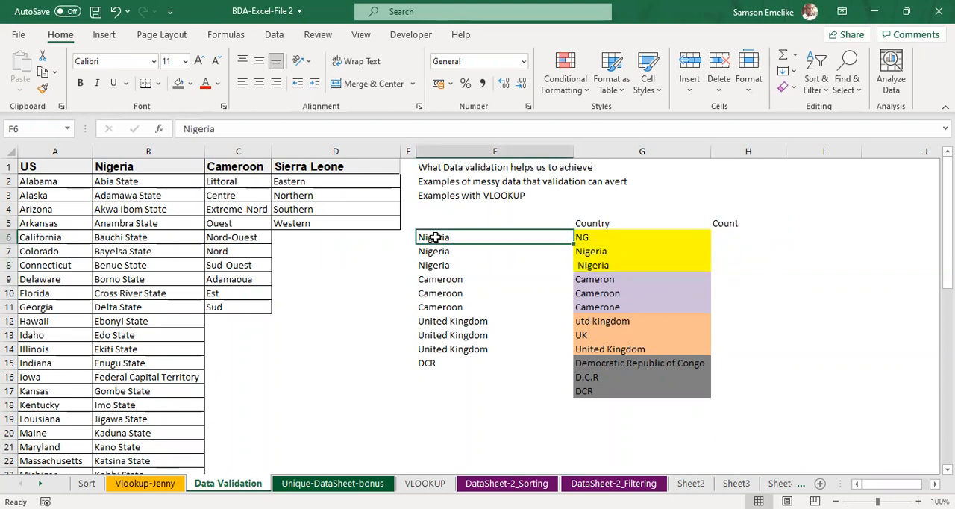
ctrl+click(448, 284)
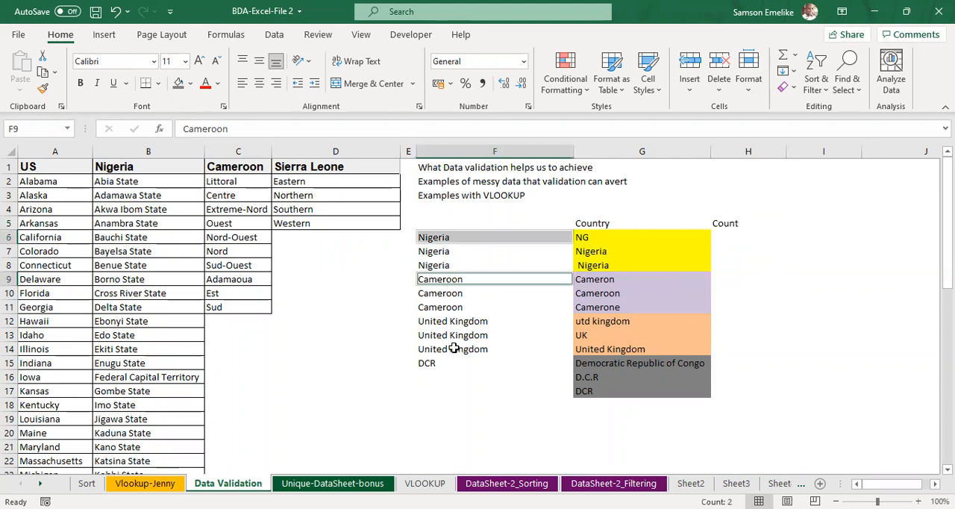
ctrl+click(446, 321)
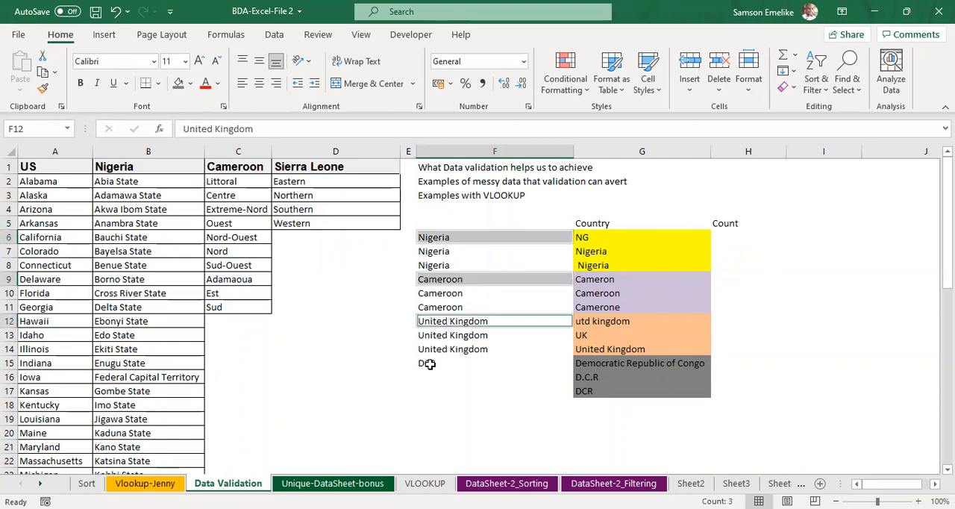
ctrl+click(430, 363)
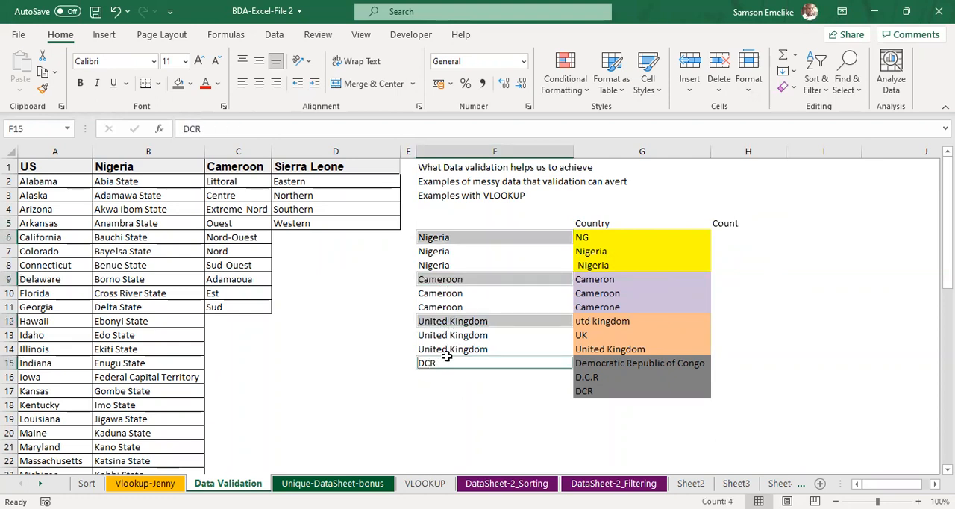
Step: Start a count list by copying Nigeria to I5 and moving the Count heading to I4, with column H narrowed
click(452, 236)
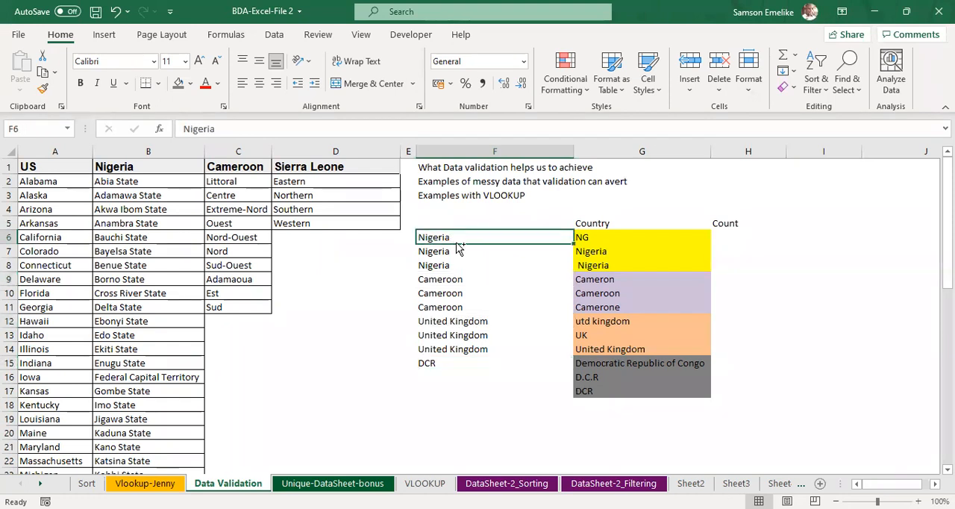
drag(457, 243, 840, 217)
click(734, 222)
drag(735, 216, 807, 214)
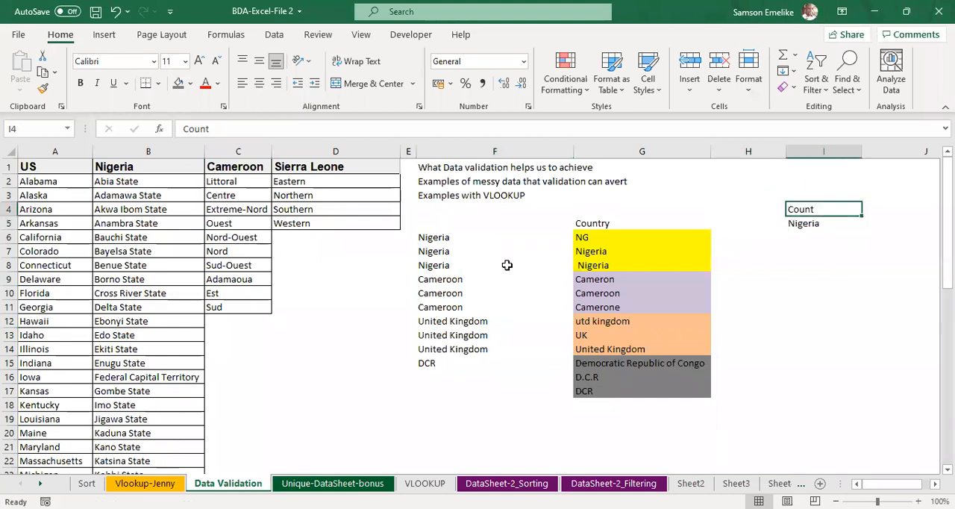
drag(786, 153, 723, 162)
Step: Copy Cameroon, United Kingdom and DCR from column F into cells I6:I8, below Nigeria
click(446, 281)
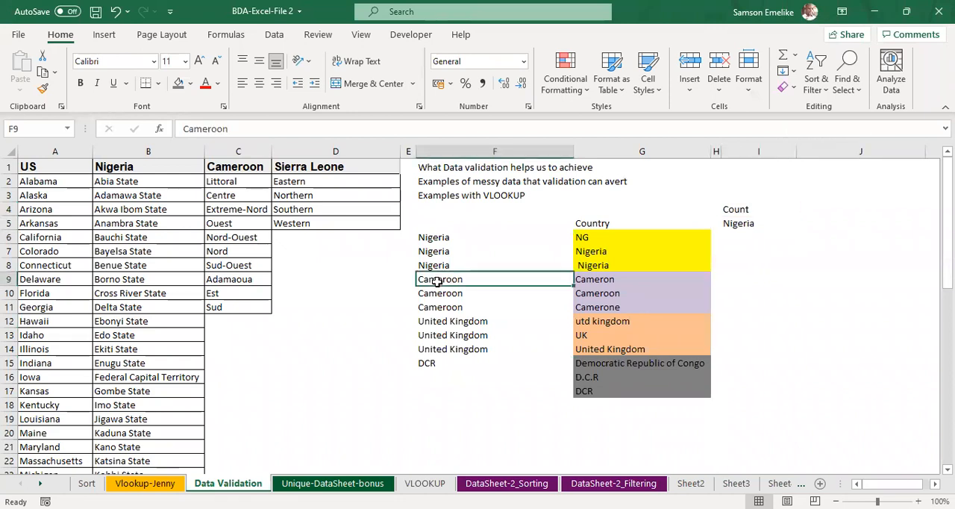
drag(793, 261, 790, 240)
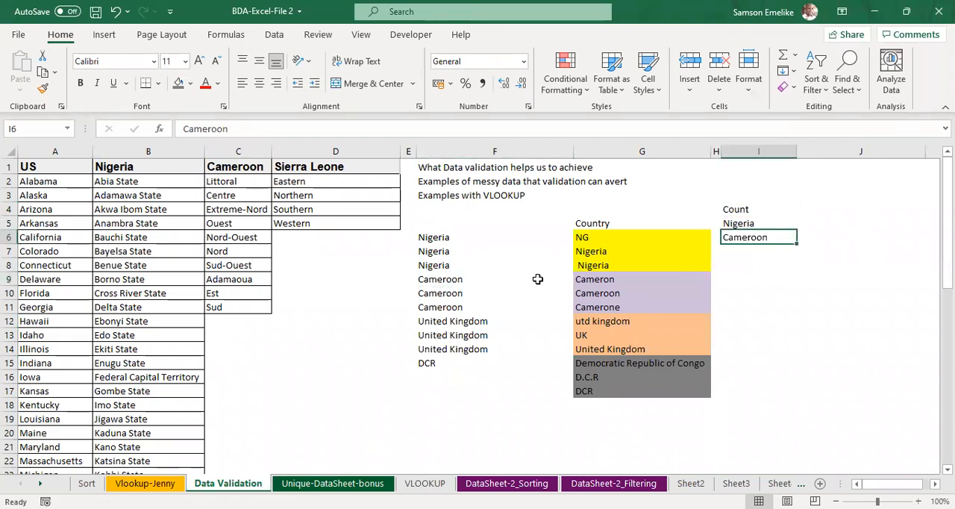
click(442, 320)
drag(461, 328, 764, 249)
click(433, 363)
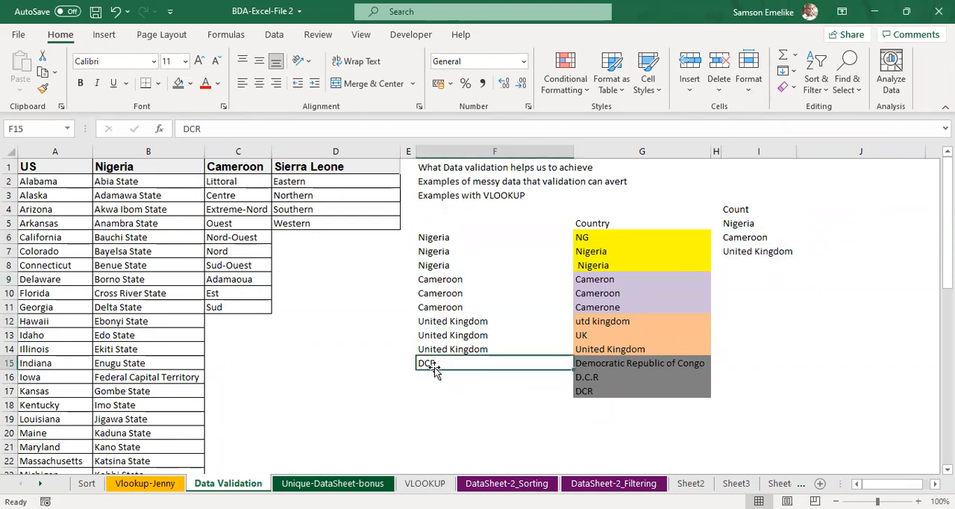
click(793, 264)
text(DCR)
Step: Narrow column J, beside the count list
click(744, 209)
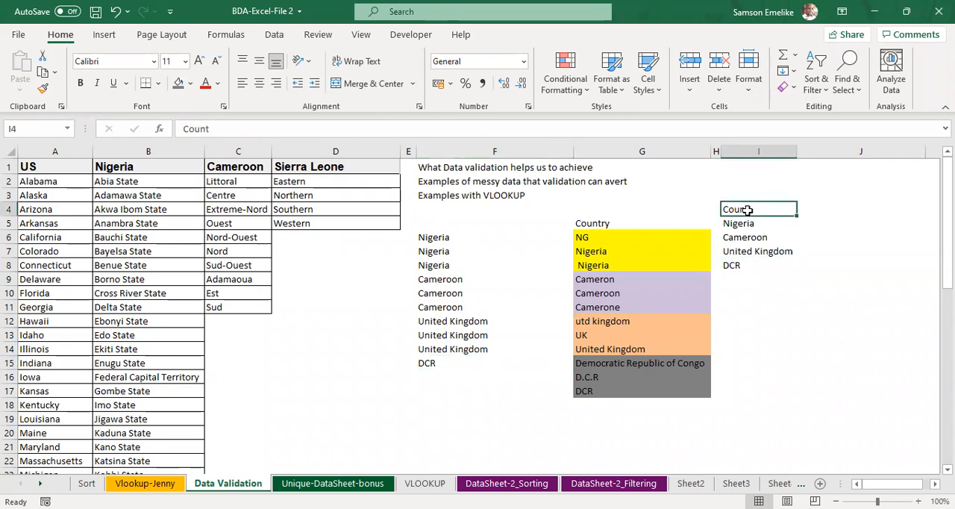
click(818, 209)
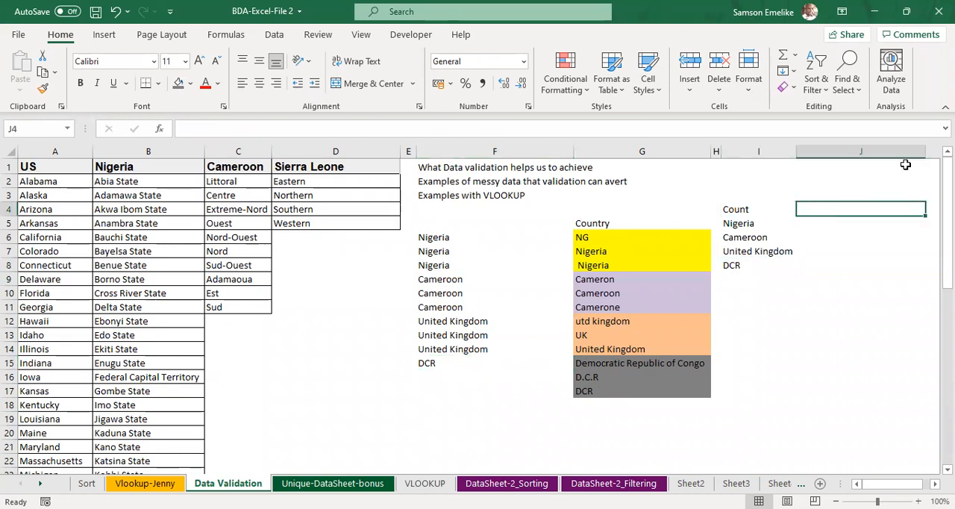
drag(927, 151, 856, 171)
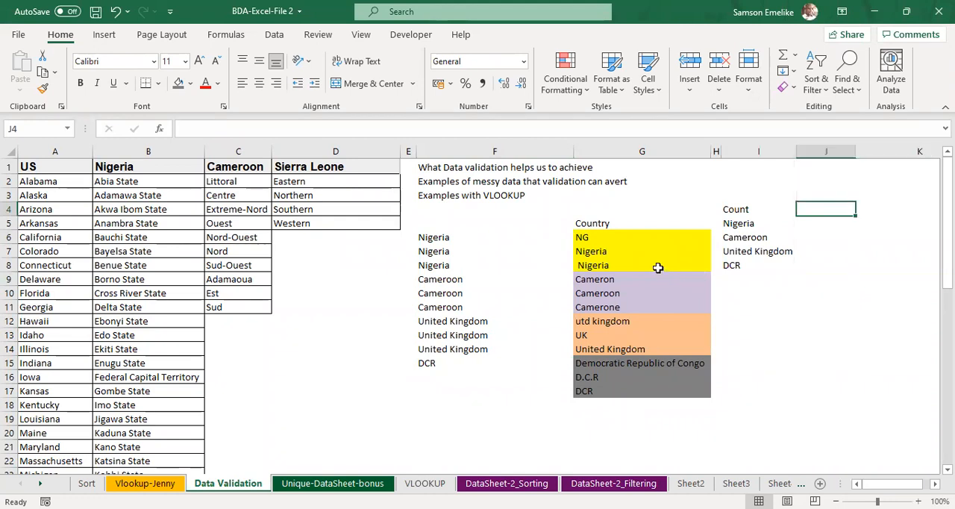
drag(583, 238, 587, 252)
click(588, 253)
click(599, 271)
click(592, 237)
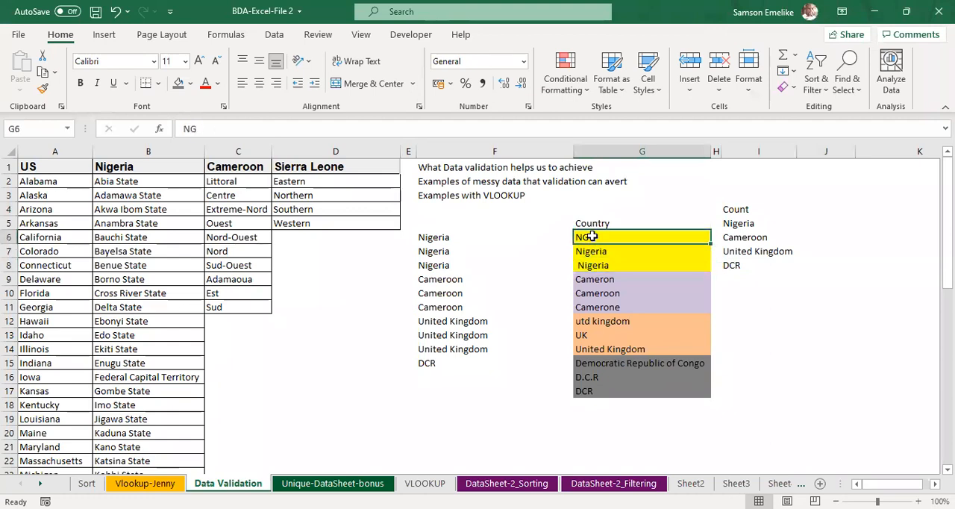
click(591, 252)
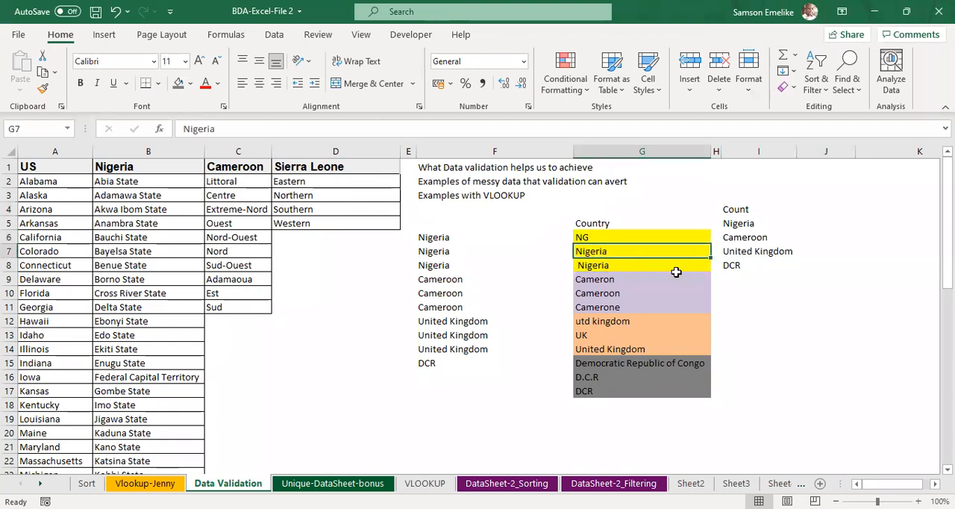
click(598, 265)
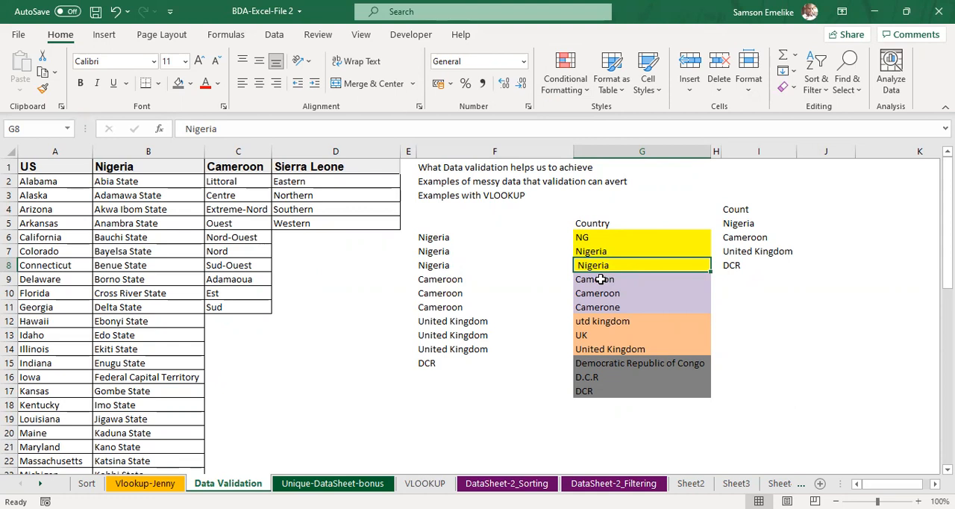
Step: Shift the entries in F9:G17 down one row and enter Nigeria in both F9 and G9
drag(451, 281, 620, 403)
click(460, 265)
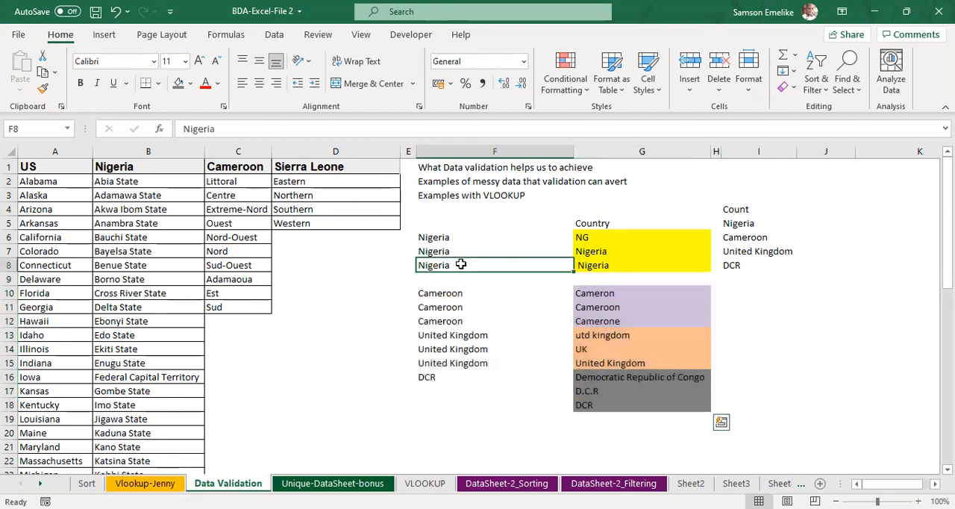
drag(573, 275, 573, 282)
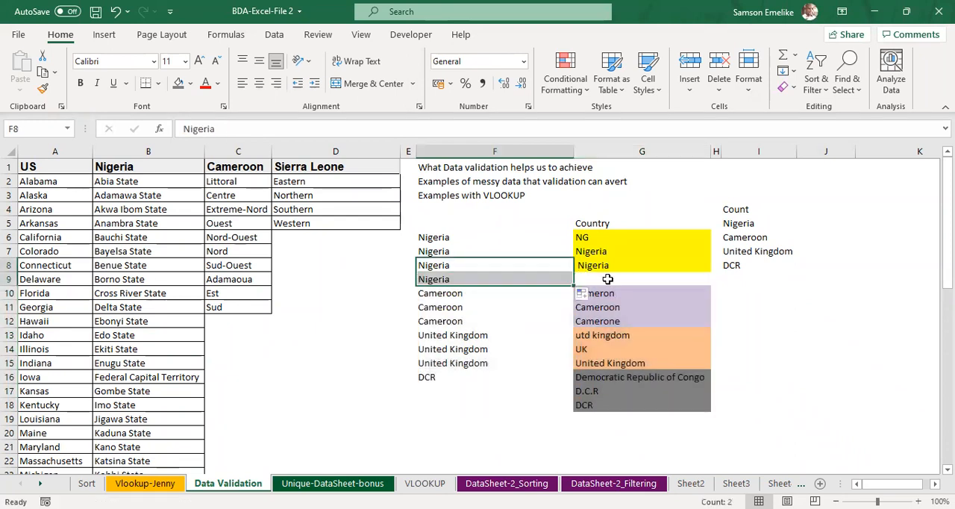
click(608, 279)
text(Nigeria)
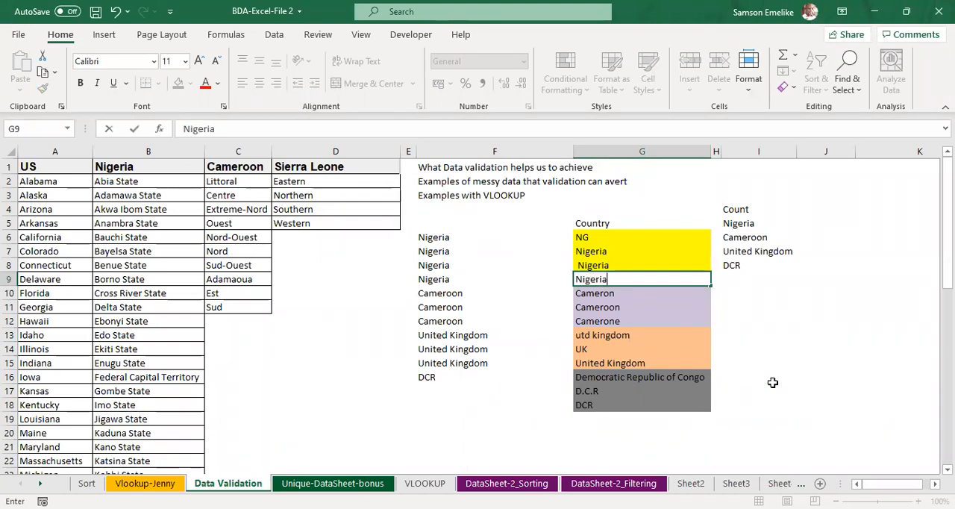
key(Return)
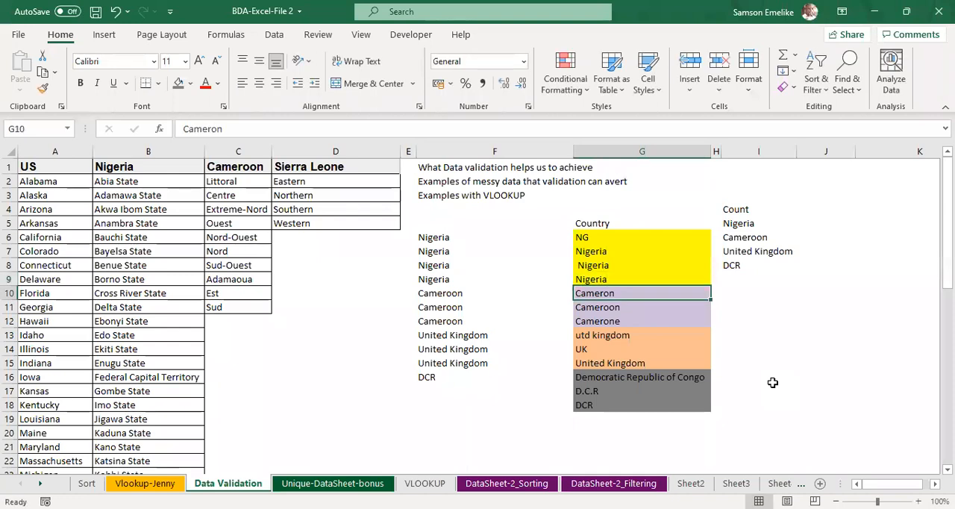
Step: Compare the Nigeria entries in G7:G9 and check the first Cameroon variant in G10
click(592, 254)
click(599, 279)
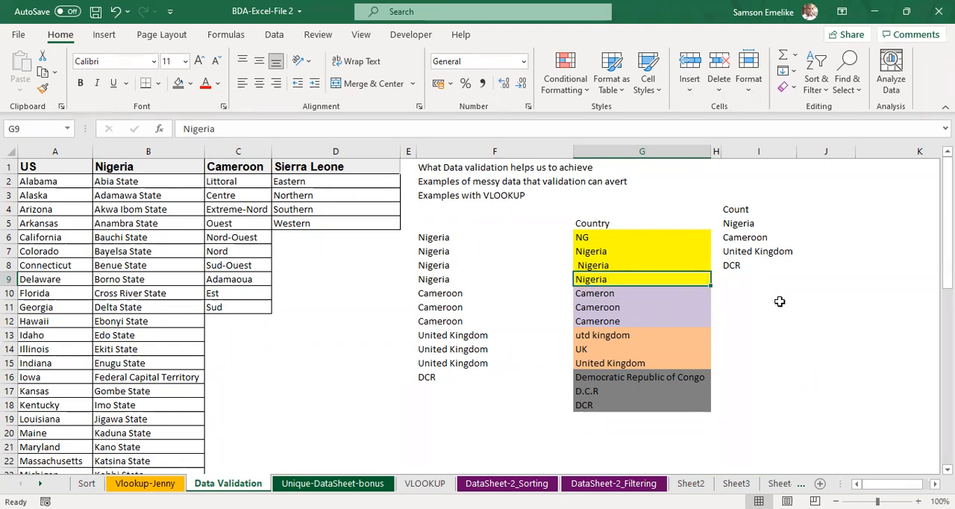
click(591, 252)
click(597, 267)
click(602, 276)
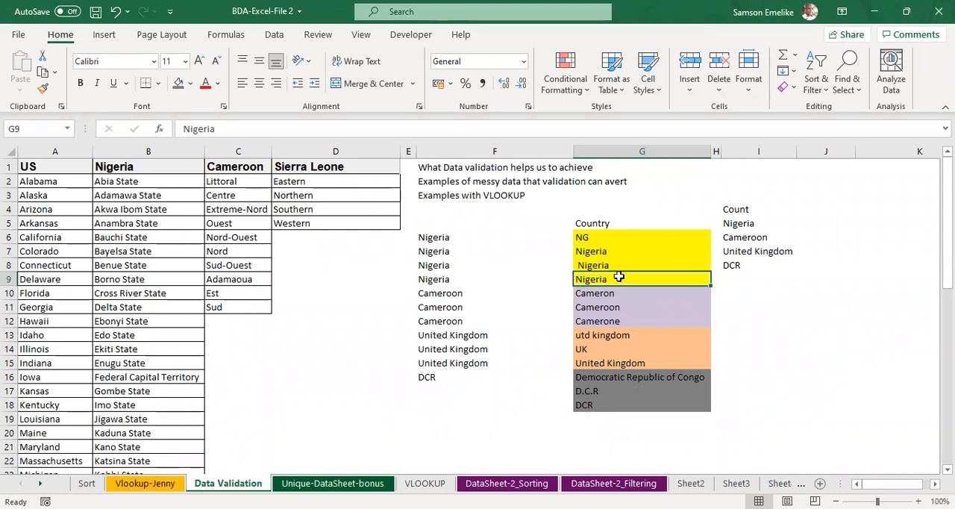
click(784, 221)
click(813, 223)
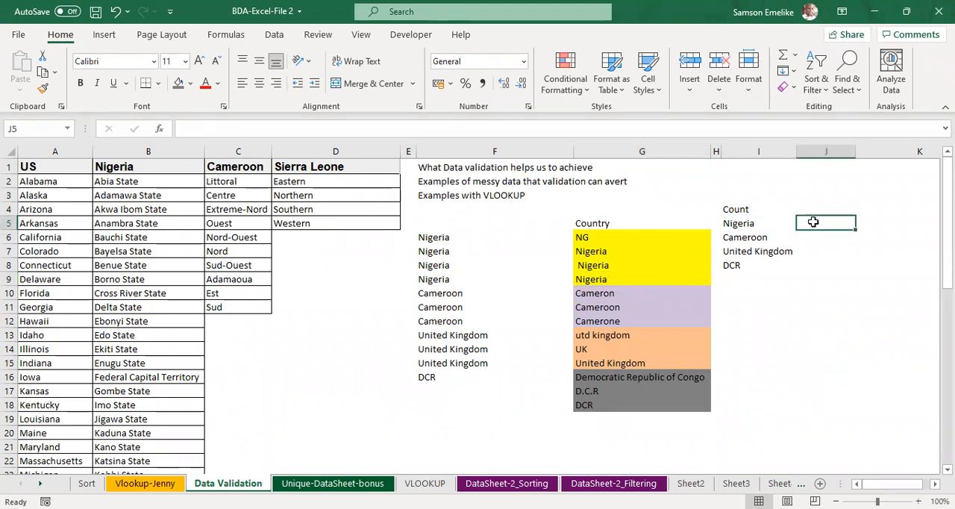
click(599, 294)
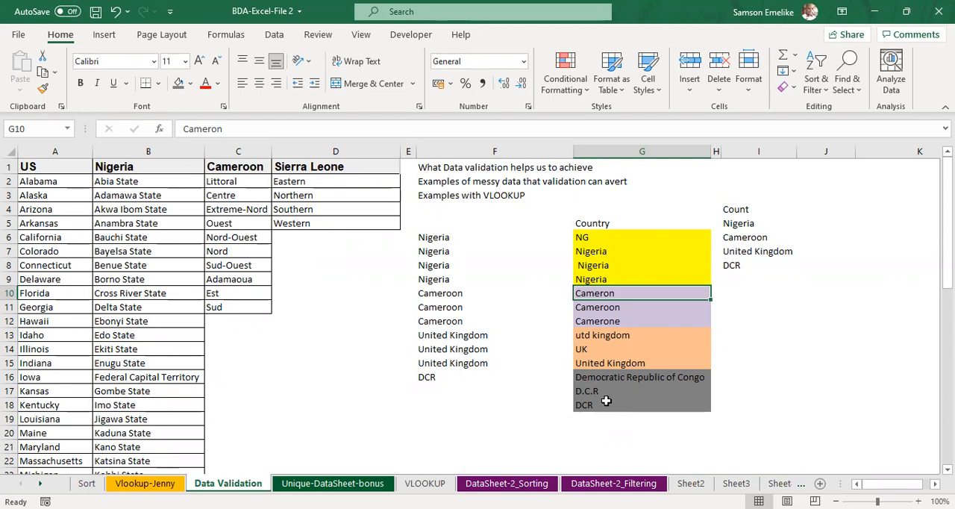
Step: Count the Nigeria entries in cell J5 with the formula =COUNTIF(G6:G18,F6)
click(805, 223)
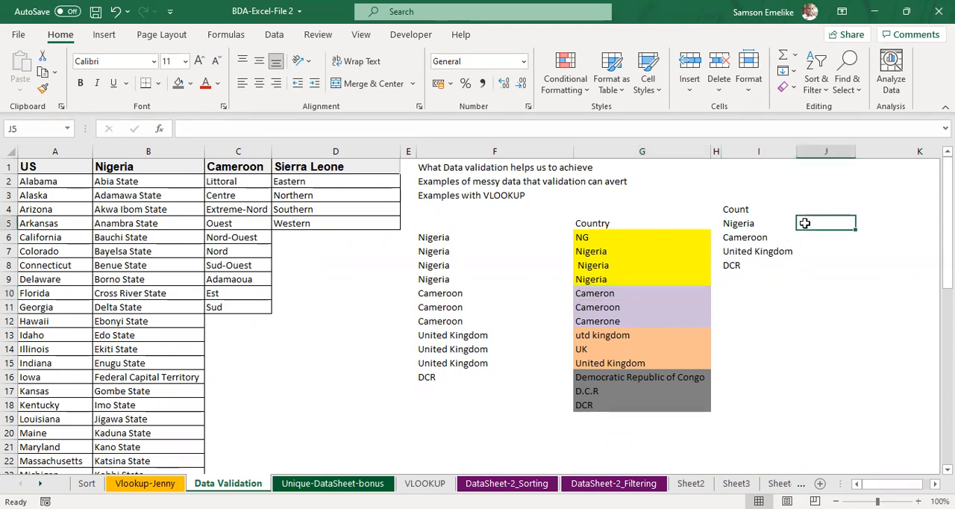
text(=countif)
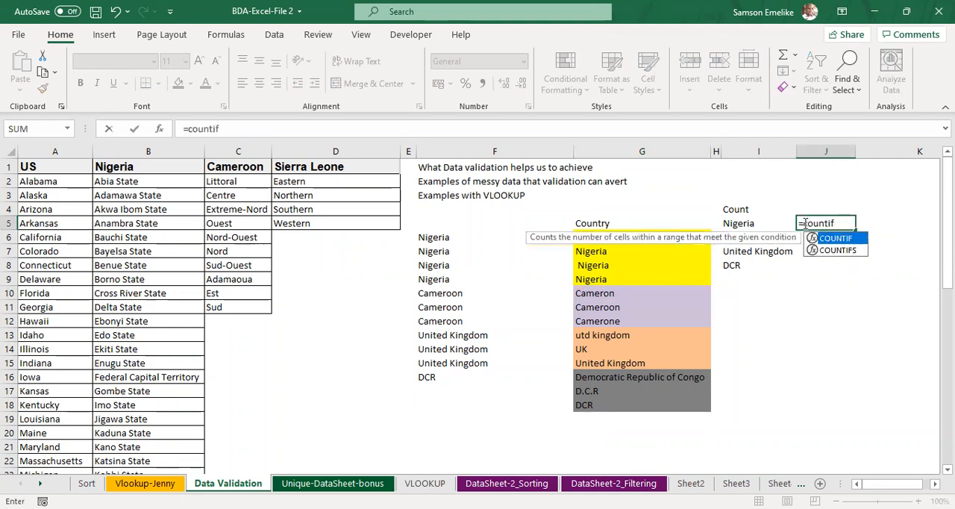
key(Tab)
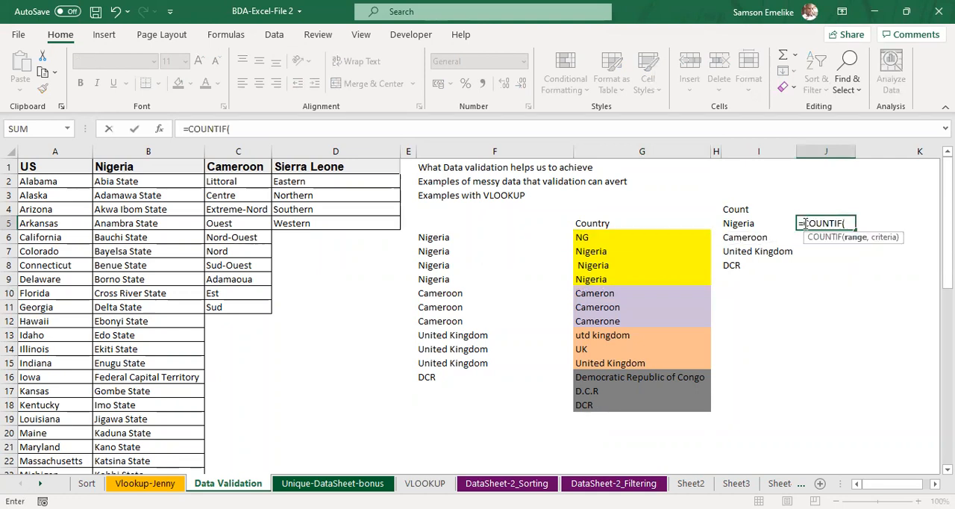
click(603, 237)
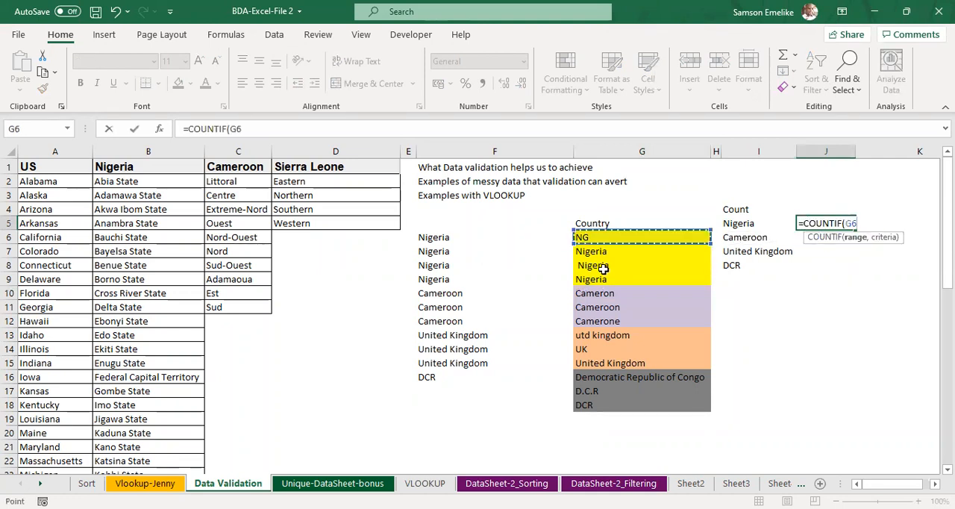
shift+click(611, 405)
text(,)
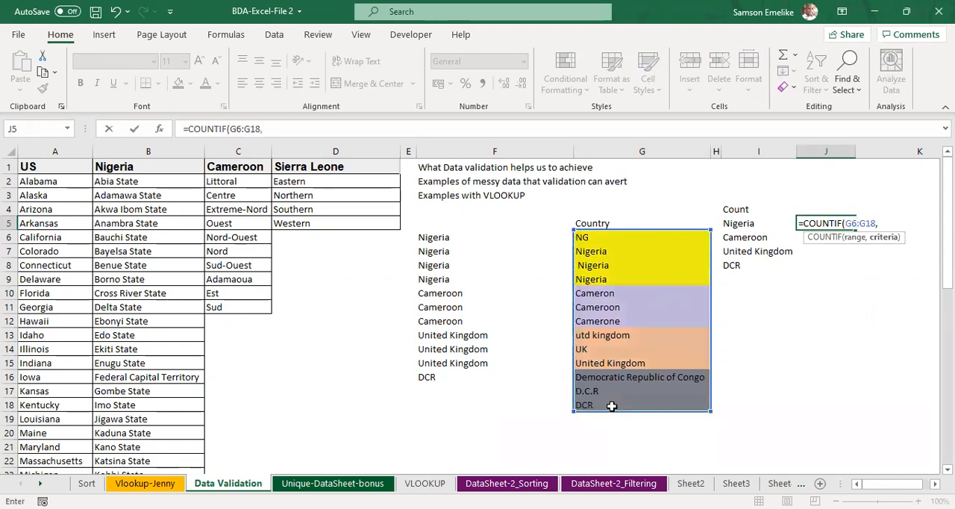
click(442, 237)
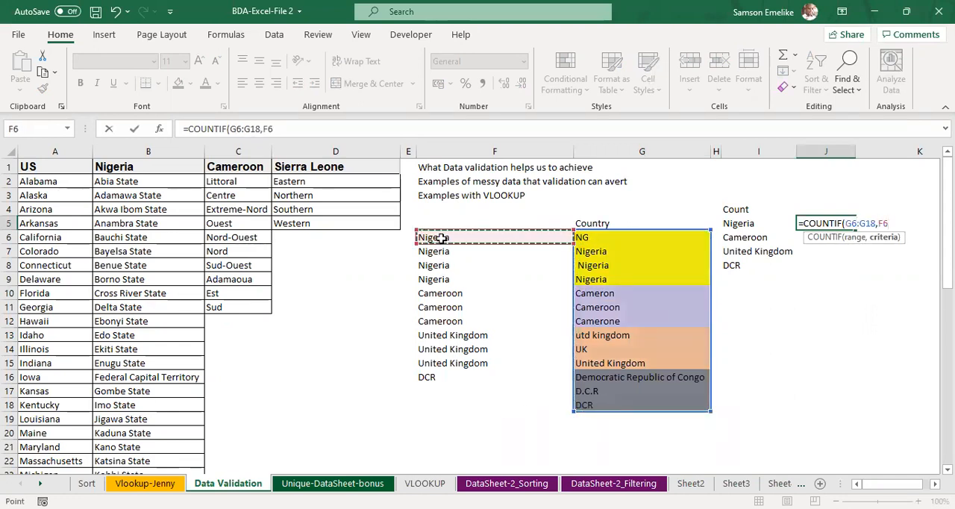
key(Return)
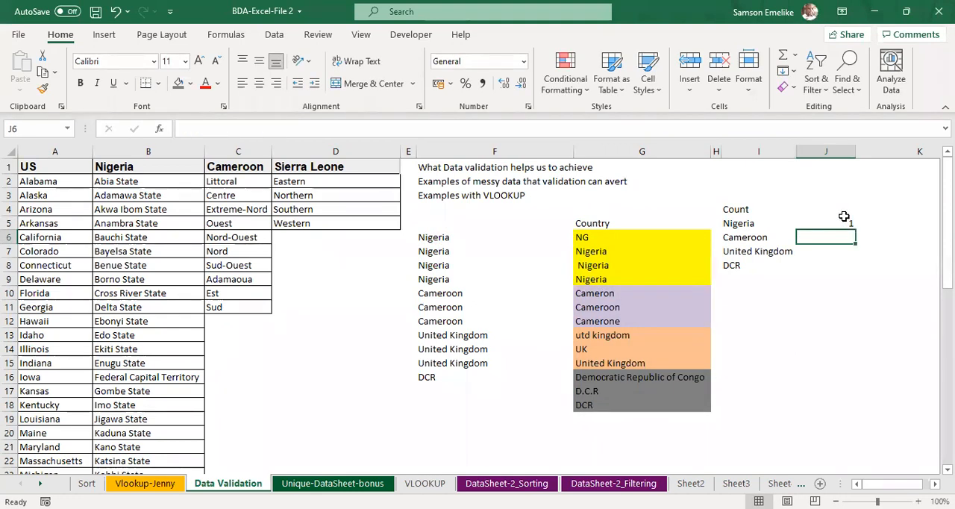
Step: Compare the Nigeria variants in G6:G9 with the standard name in F6 and review the messy-data note in F2
click(582, 237)
click(603, 252)
click(601, 265)
click(601, 279)
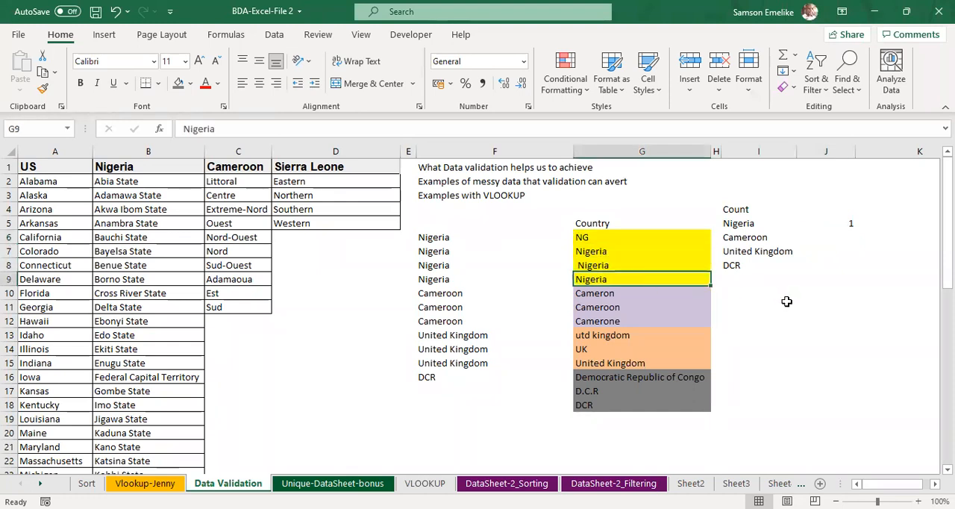
click(437, 237)
click(589, 238)
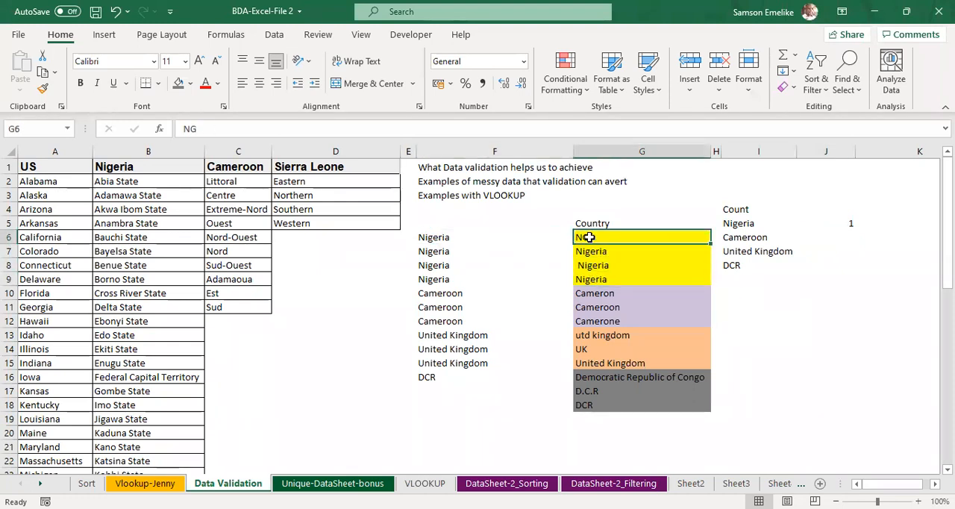
click(485, 239)
click(609, 252)
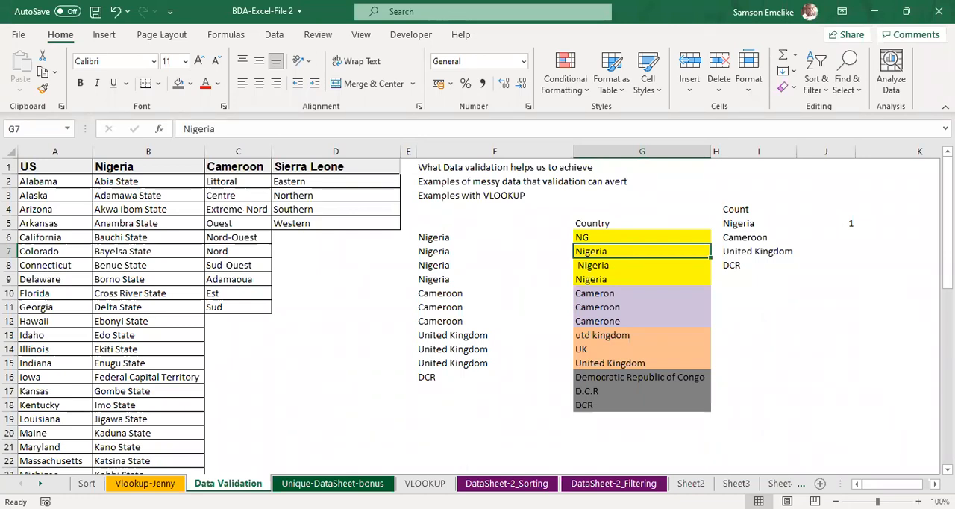
click(446, 182)
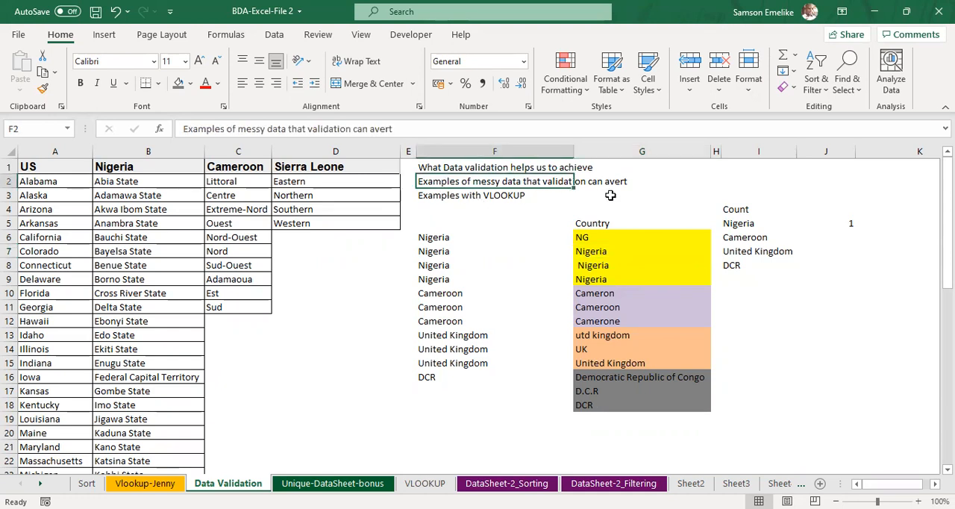
click(535, 223)
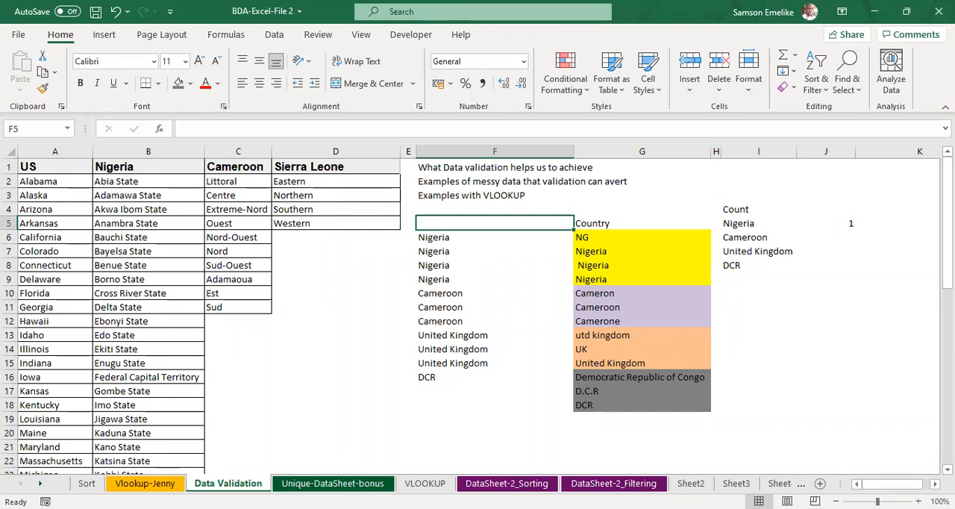
Step: Widen the Date column E on the DataSheet-2_Filtering sheet to fit its dates
click(608, 489)
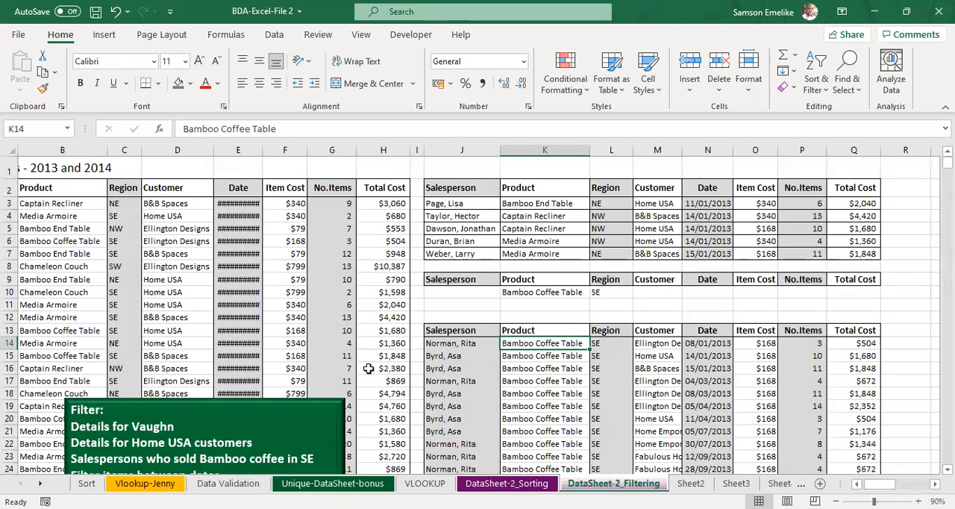
double_click(260, 148)
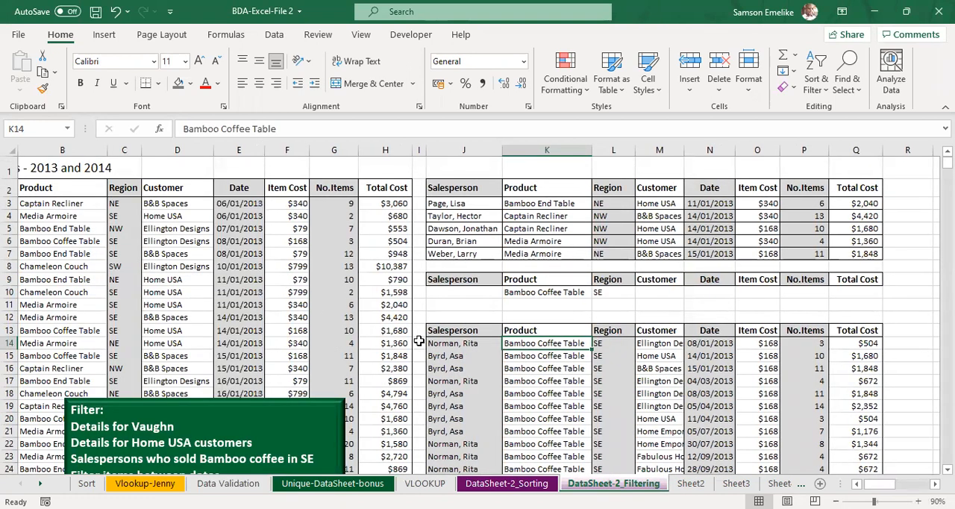
Step: Look through the DataSheet-2_Sorting, VLOOKUP, Sort and Vlookup-Jenny sheets for sample data, and return to Data Validation
click(483, 487)
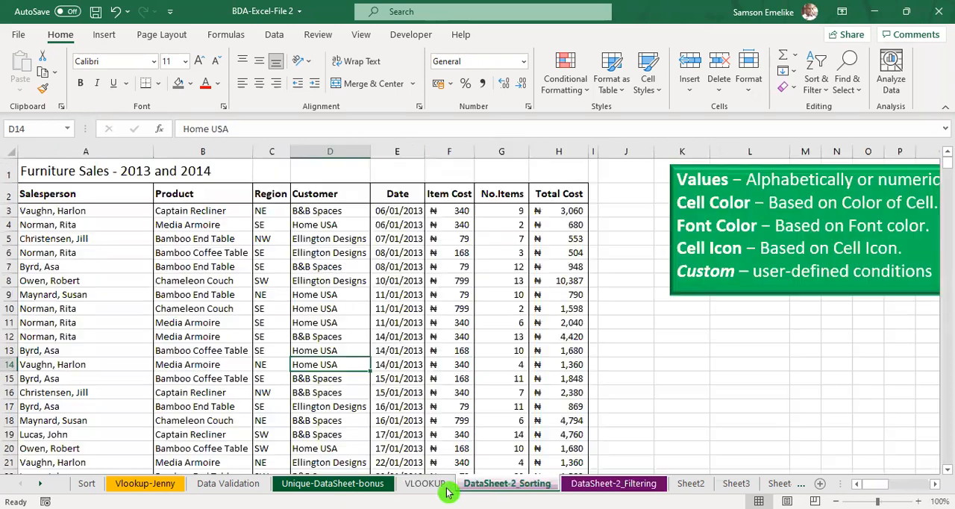
click(436, 487)
click(483, 487)
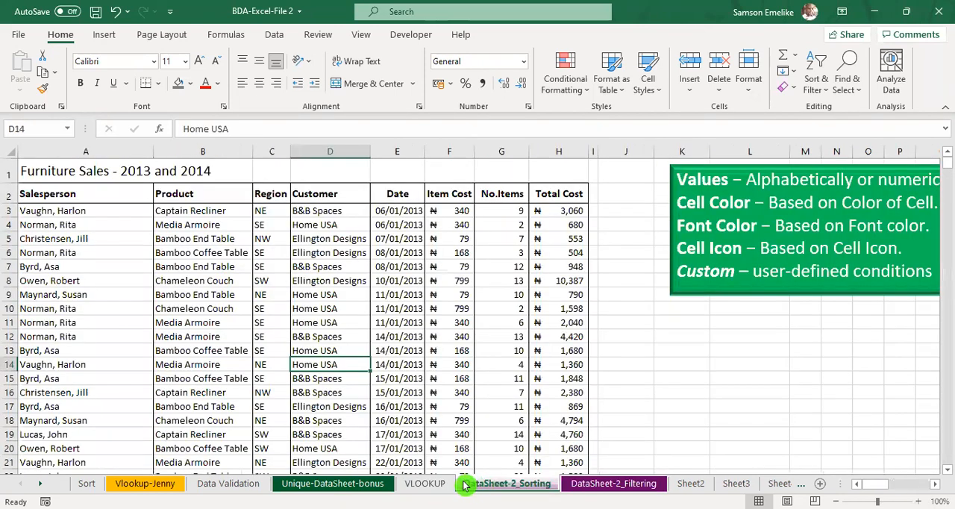
click(214, 487)
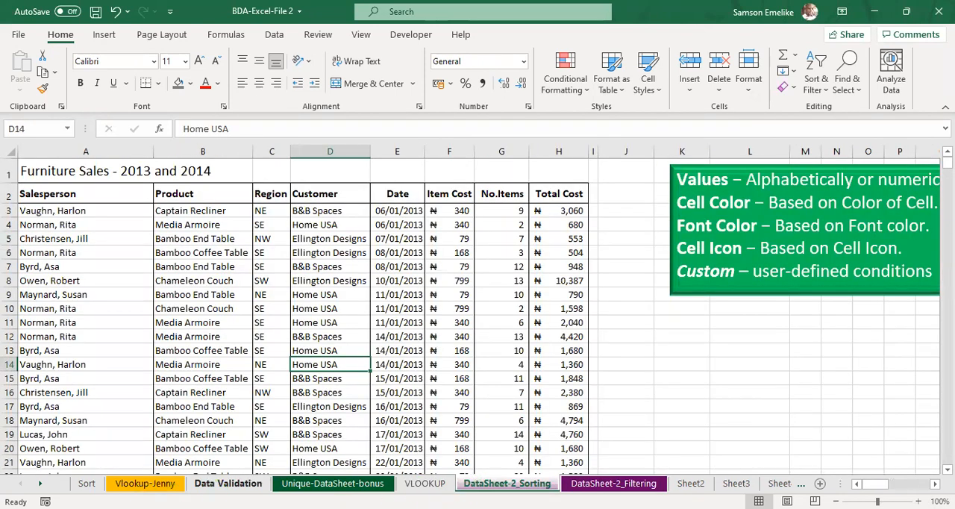
click(87, 484)
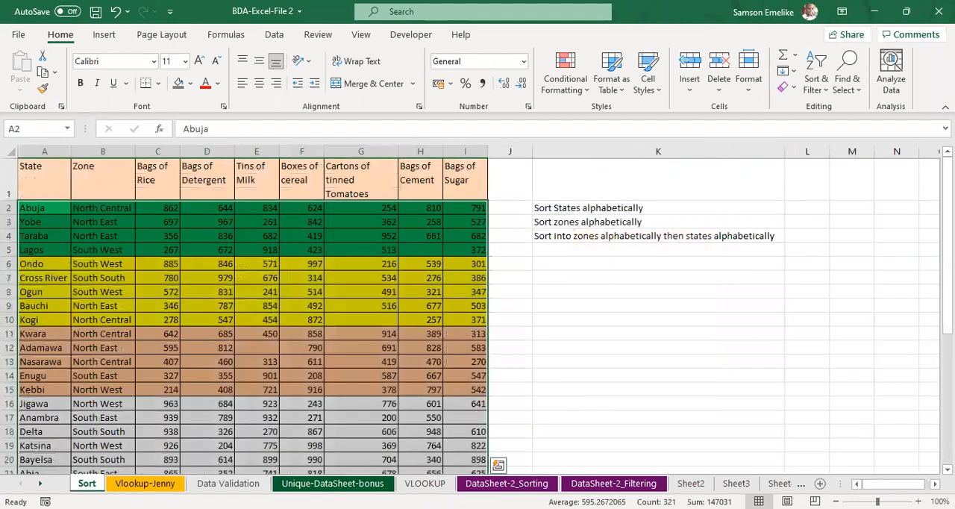
click(134, 486)
click(228, 486)
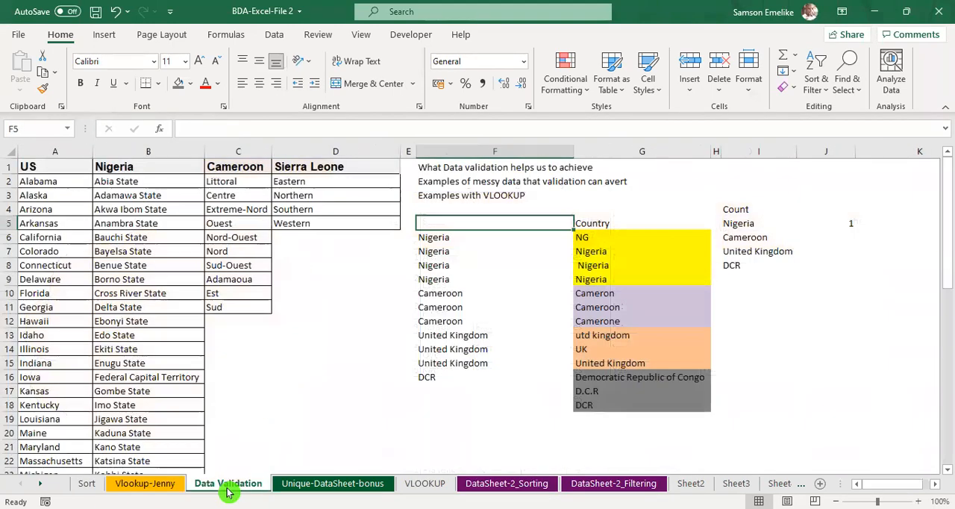
Step: Clear all entries below the Email header in column K of the Unique-DataSheet-bonus sheet, K2:K742
click(326, 486)
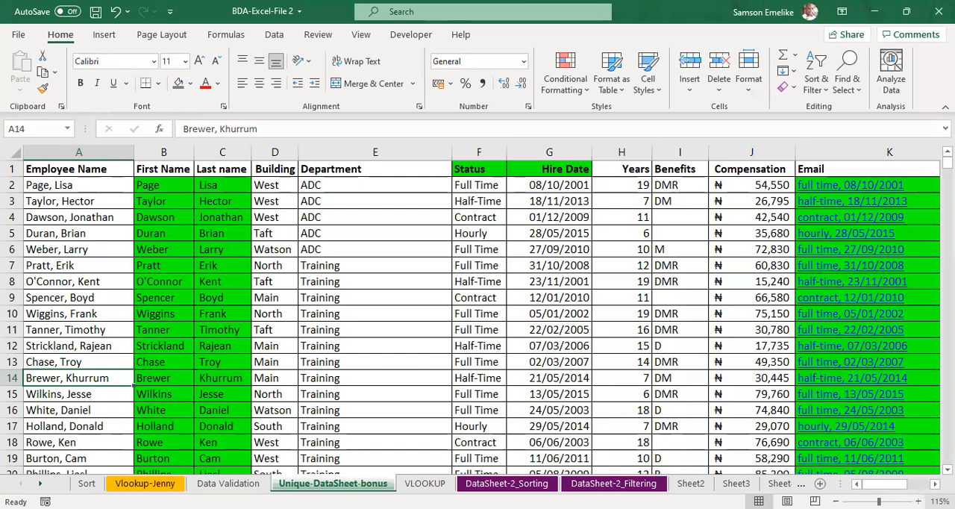
scroll(753, 184, right, 2)
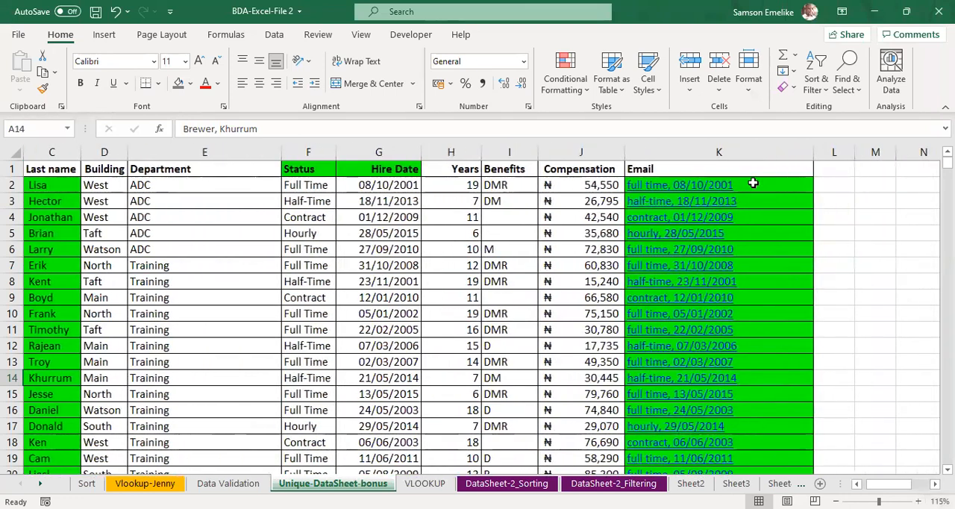
click(754, 183)
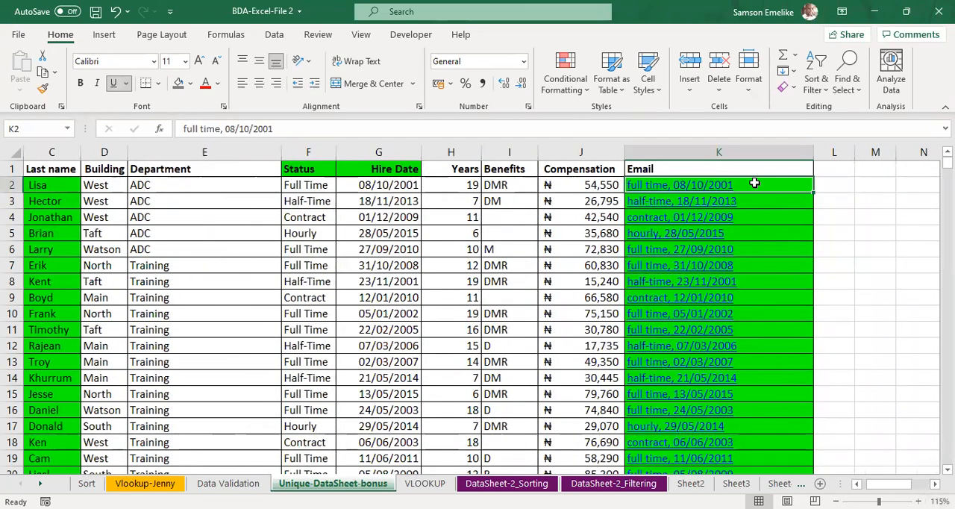
key(ctrl+shift+Down)
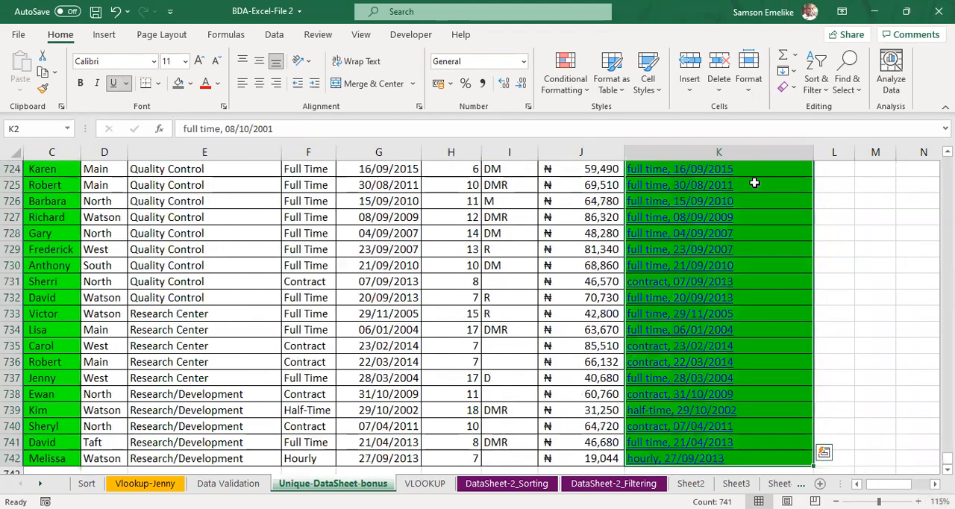
scroll(754, 183, up, 20)
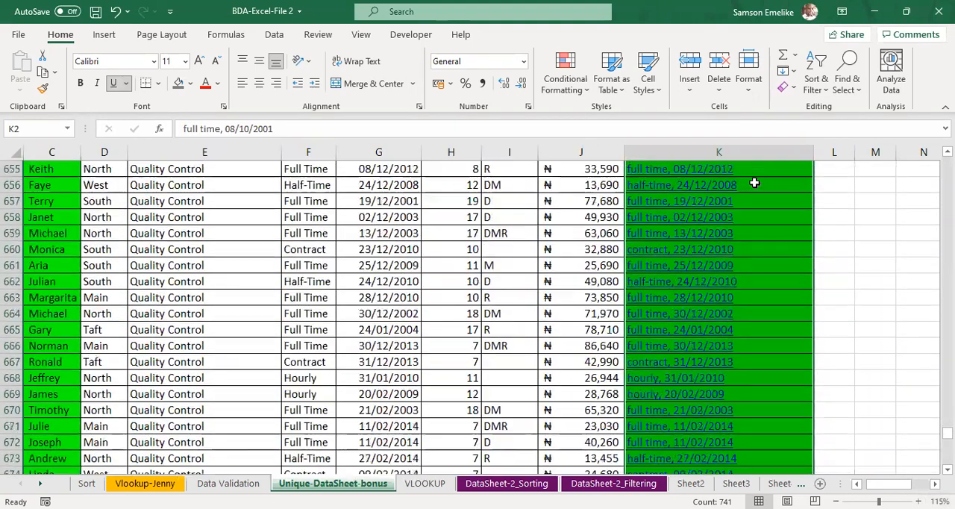
scroll(754, 183, up, 20)
scroll(754, 183, up, 9)
key(Delete)
click(690, 183)
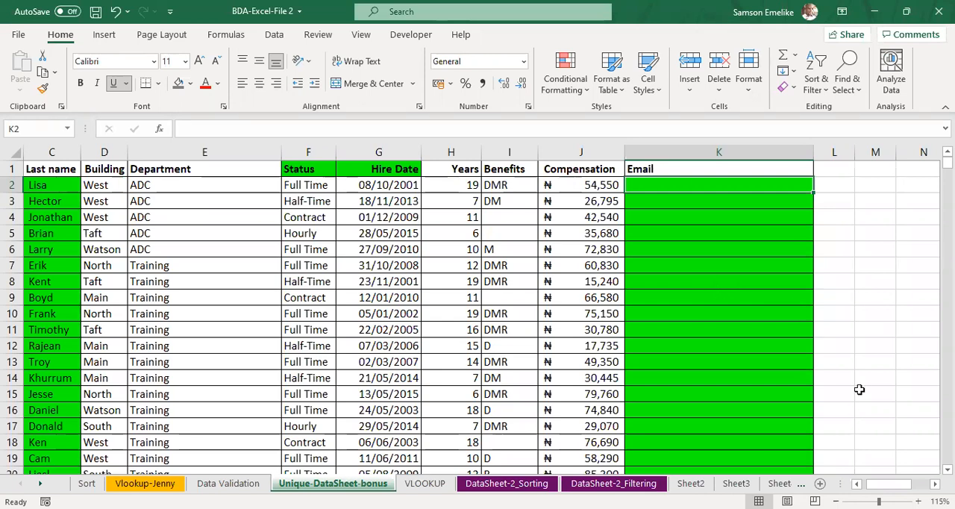
scroll(859, 389, left, 2)
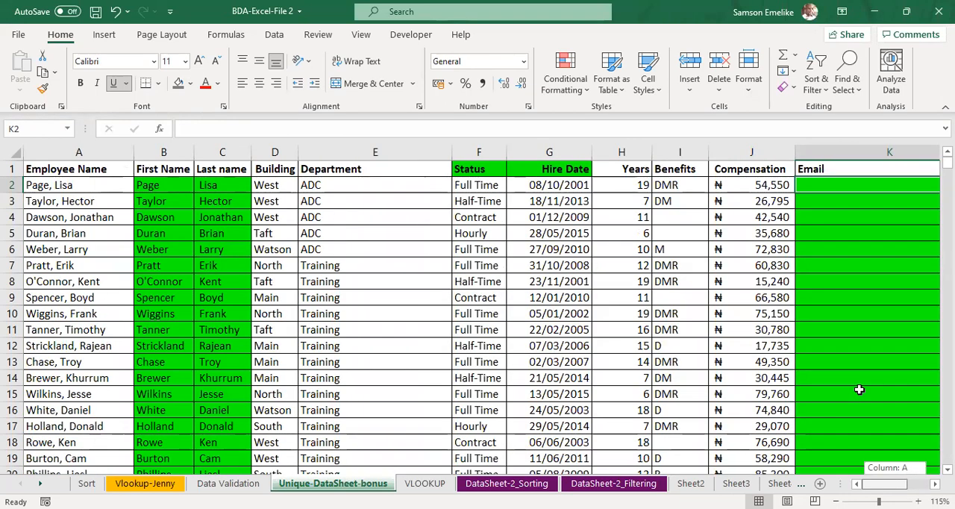
scroll(859, 388, right, 4)
scroll(859, 389, left, 3)
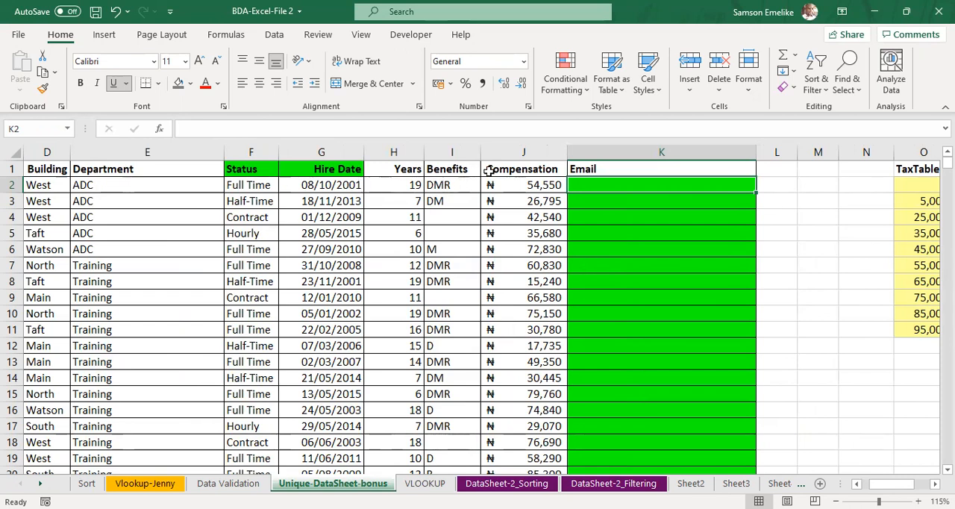
click(524, 152)
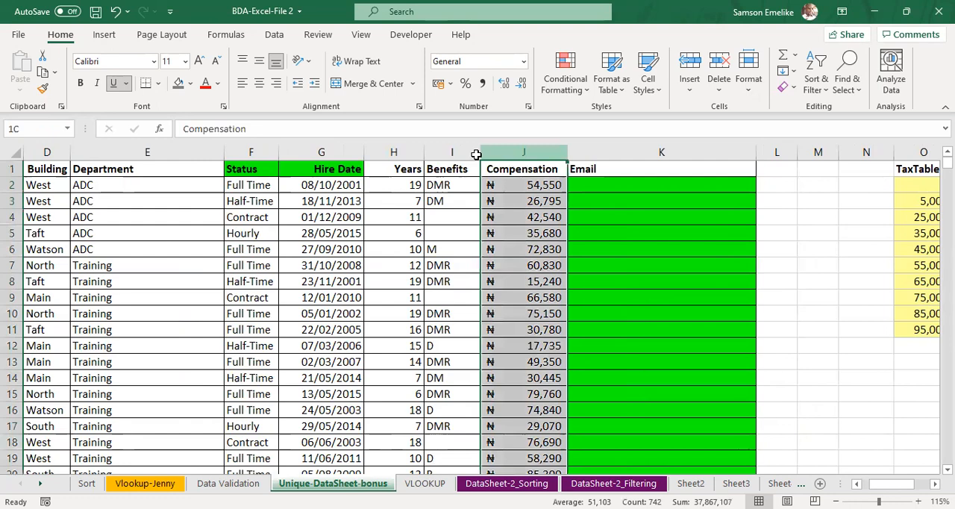
shift+click(149, 155)
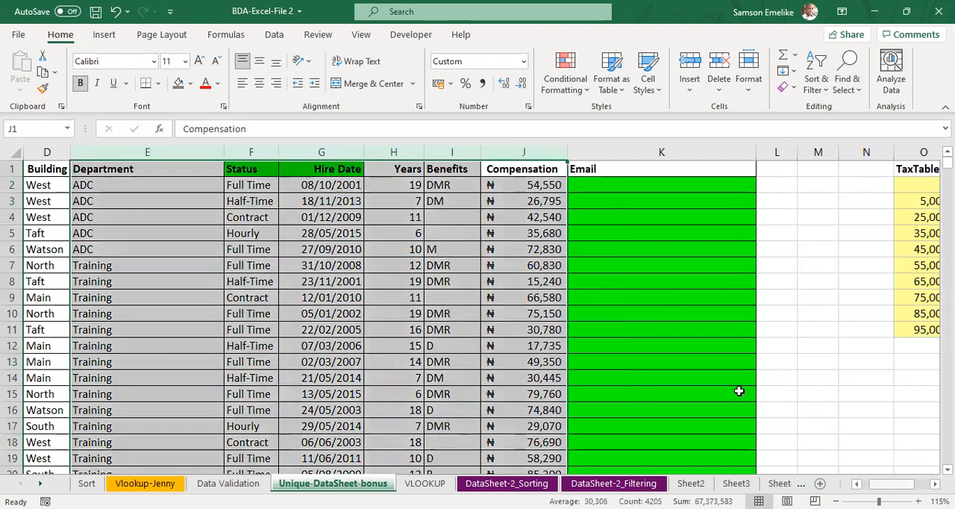
scroll(739, 391, left, 3)
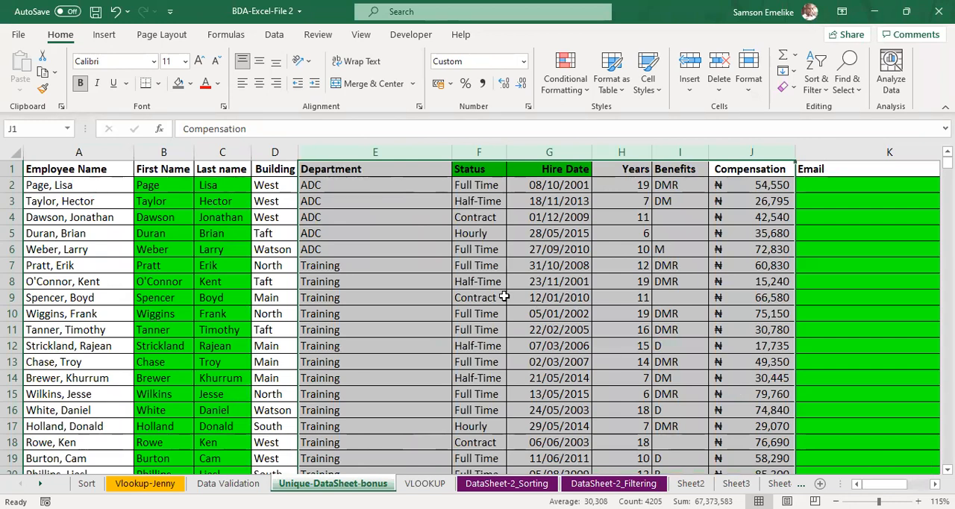
Step: Copy the employee table range A1:K11 and paste it at cell L3 of the Data Validation sheet
drag(63, 169, 883, 329)
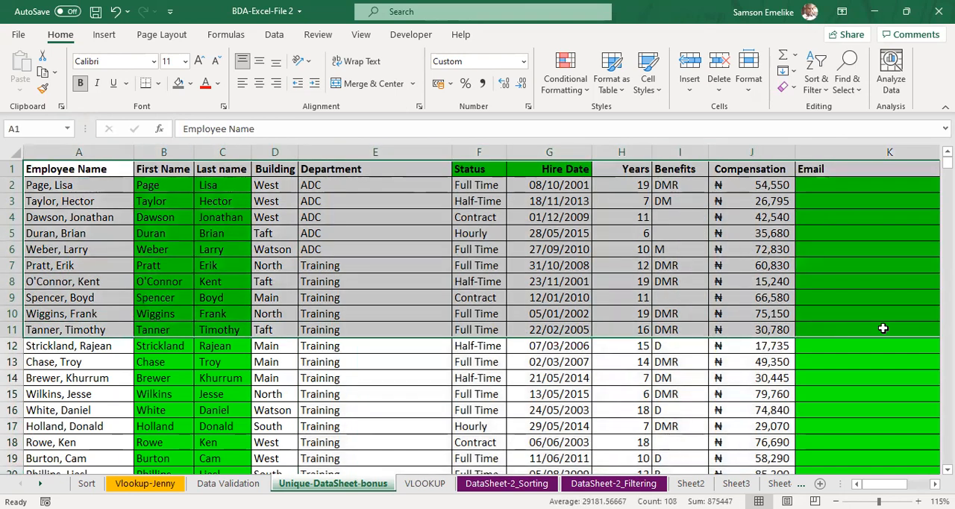
key(ctrl+c)
click(426, 483)
click(237, 485)
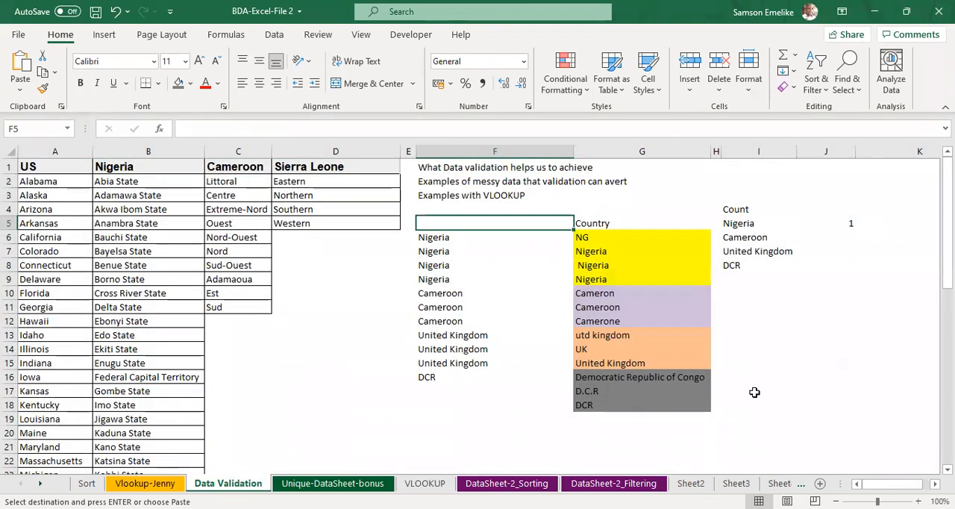
scroll(755, 392, right, 6)
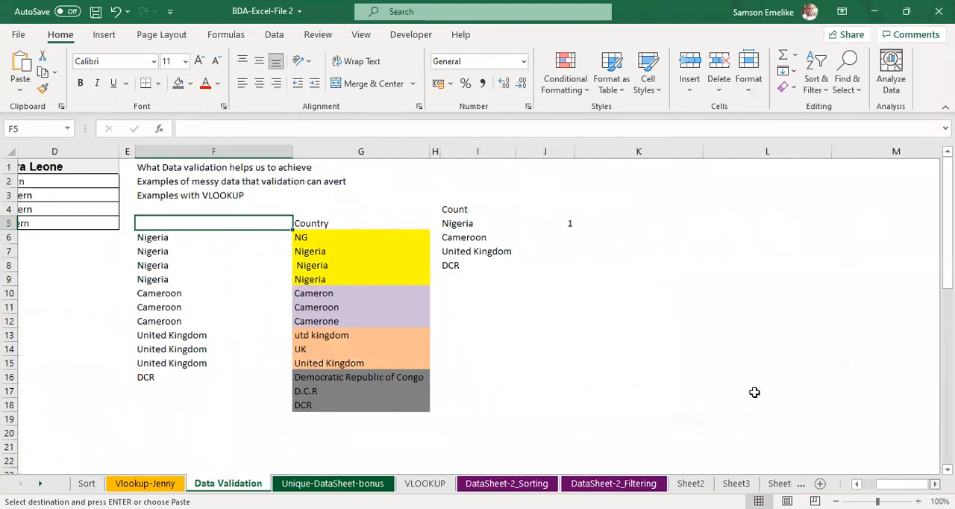
scroll(755, 392, right, 1)
click(393, 190)
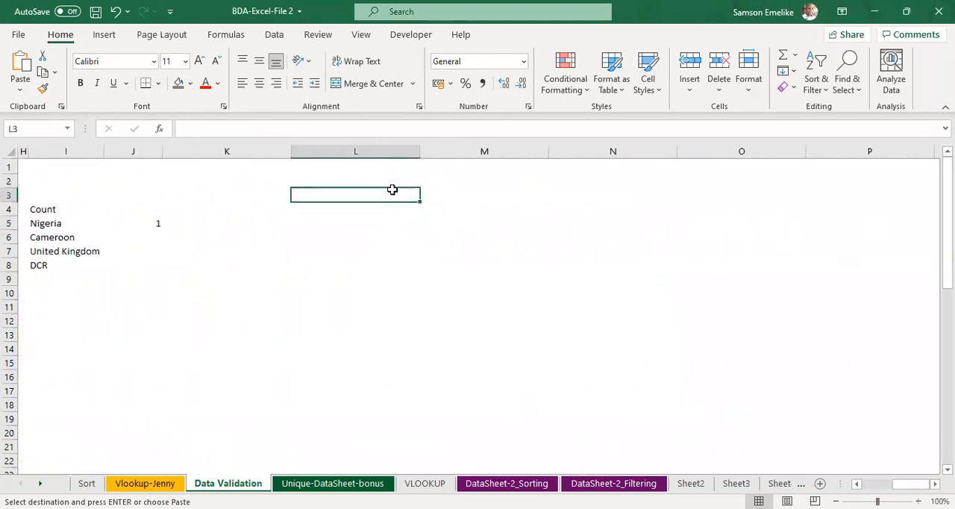
key(ctrl+v)
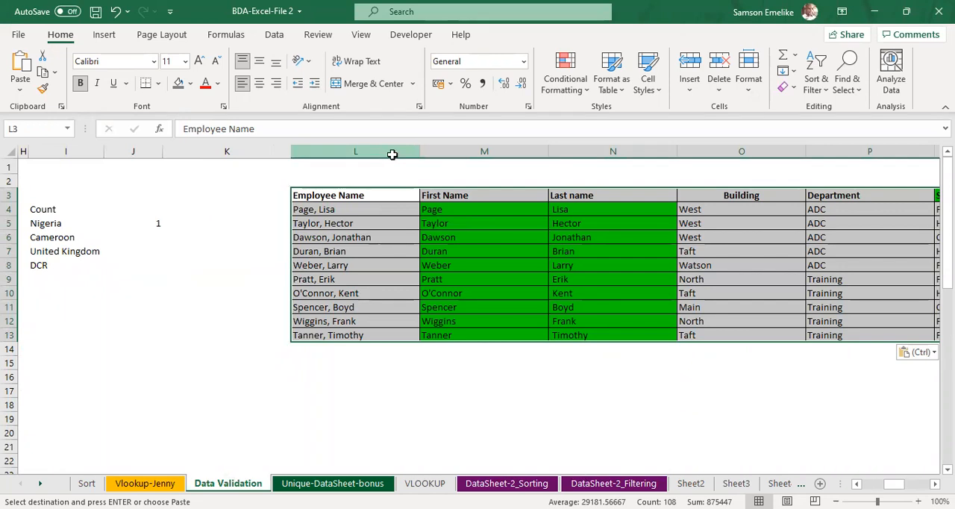
Step: Autofit columns L through T of the pasted employee table to their contents
drag(355, 150, 665, 149)
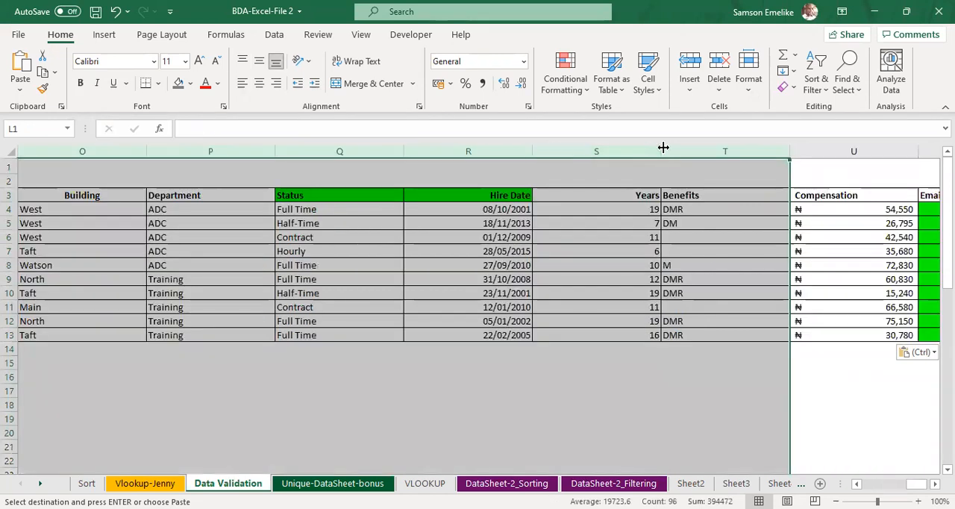
double_click(663, 148)
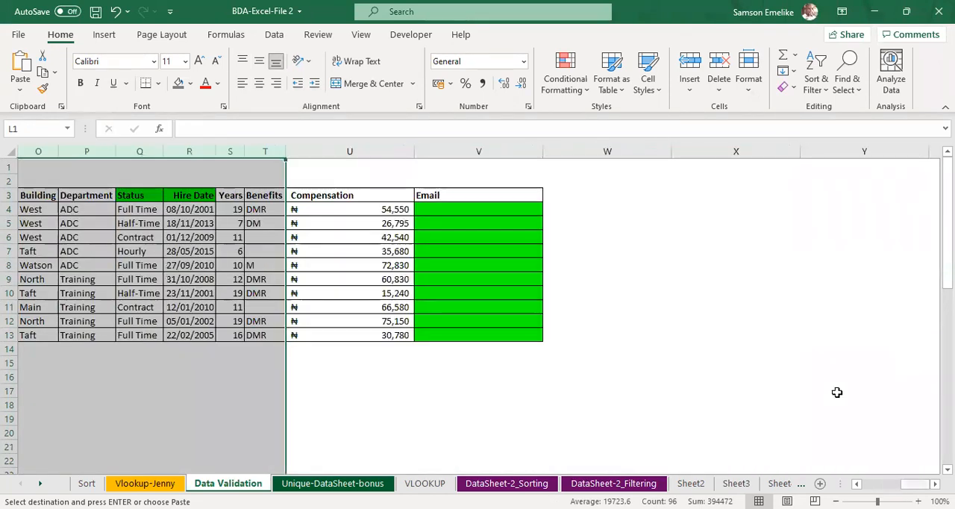
scroll(838, 392, left, 2)
scroll(838, 391, left, 4)
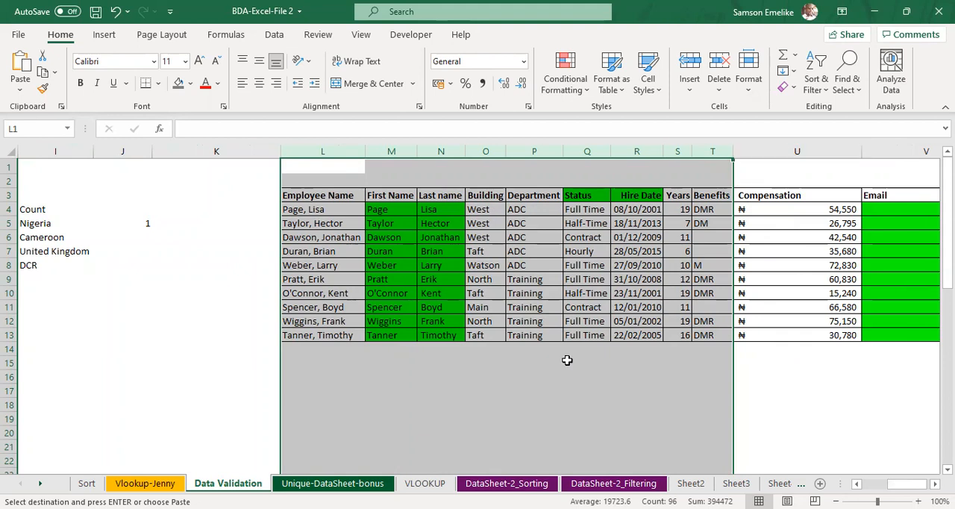
click(374, 374)
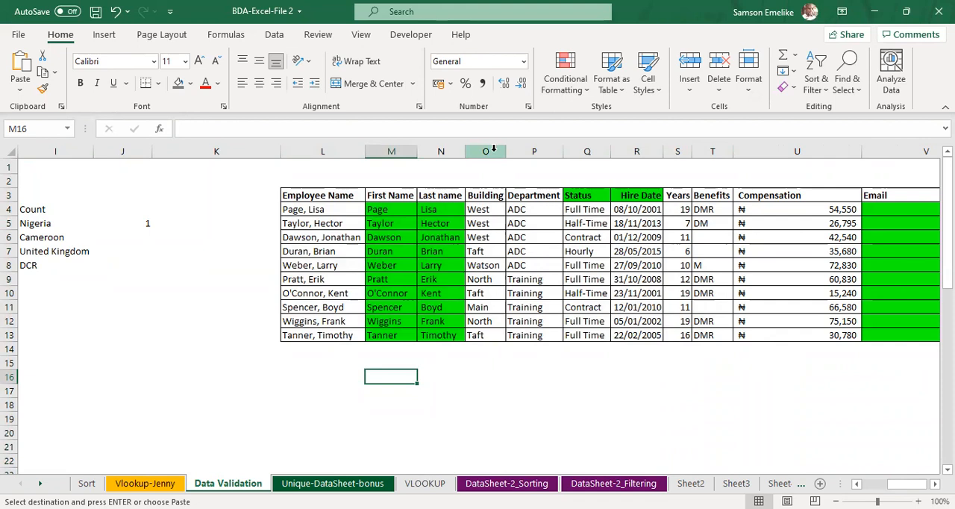
Step: Delete columns O through U, Building to Compensation, so that Email directly follows Last name
drag(486, 151, 560, 159)
drag(753, 174, 772, 155)
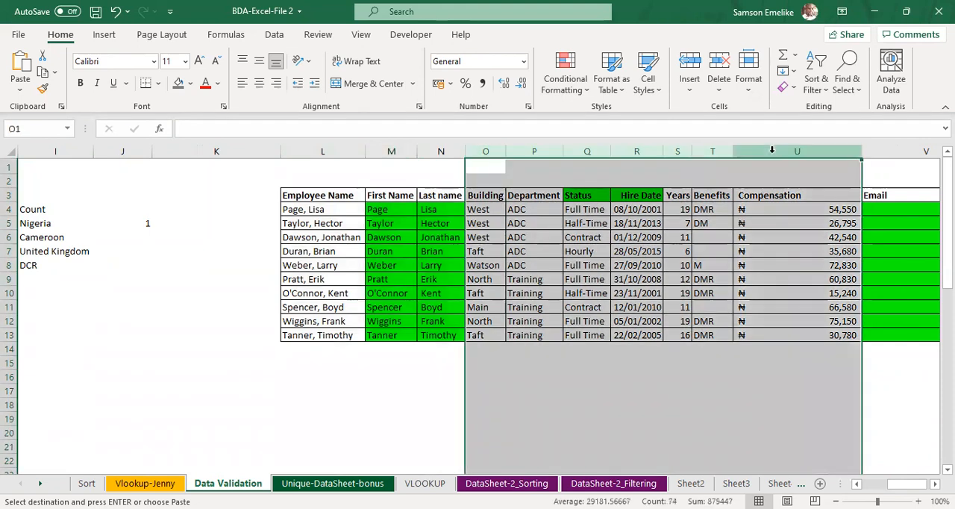
right_click(806, 301)
click(805, 291)
Step: Enter the first employee's e-mail address in O4, built as first name, dot, last name at the havron360.org domain
click(498, 211)
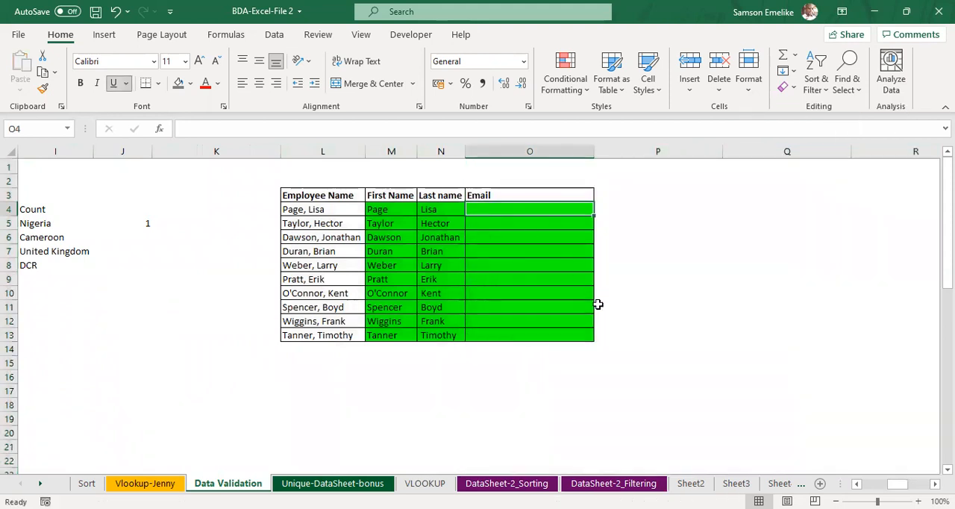
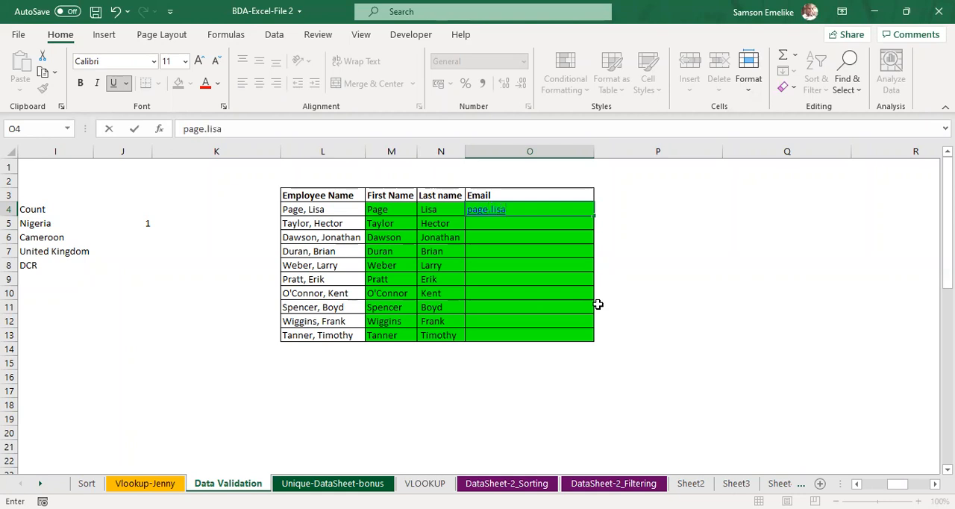
key(Return)
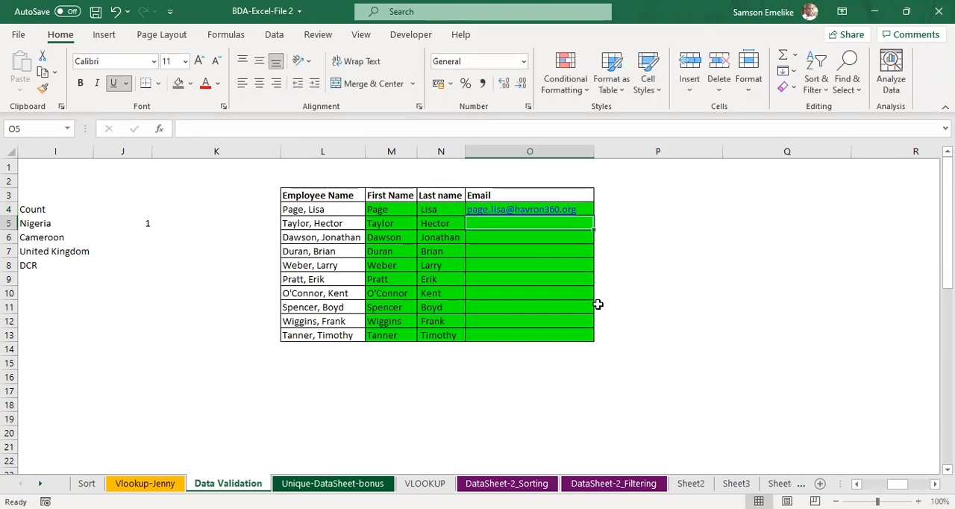
Step: Flash Fill the remaining e-mail addresses down O5:O13 and autofit column O to its contents
key(ctrl+e)
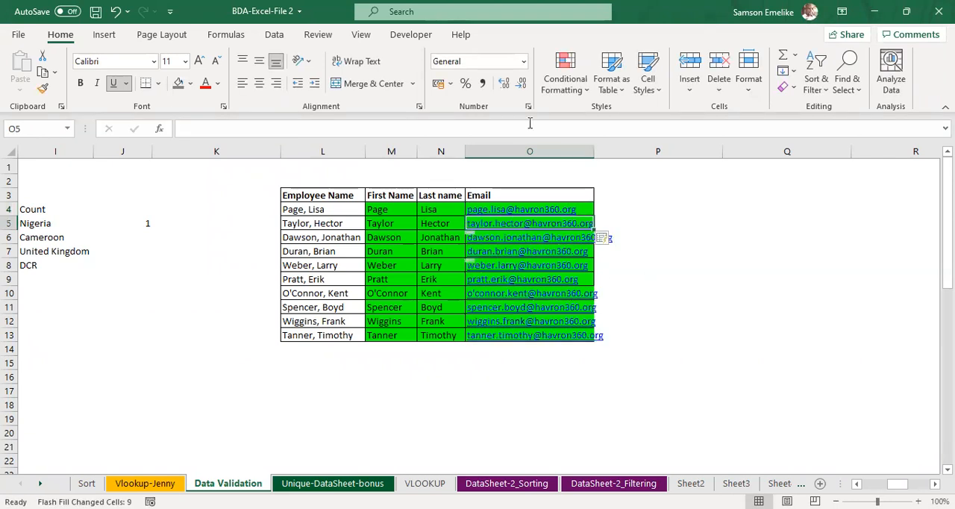
double_click(594, 151)
click(656, 336)
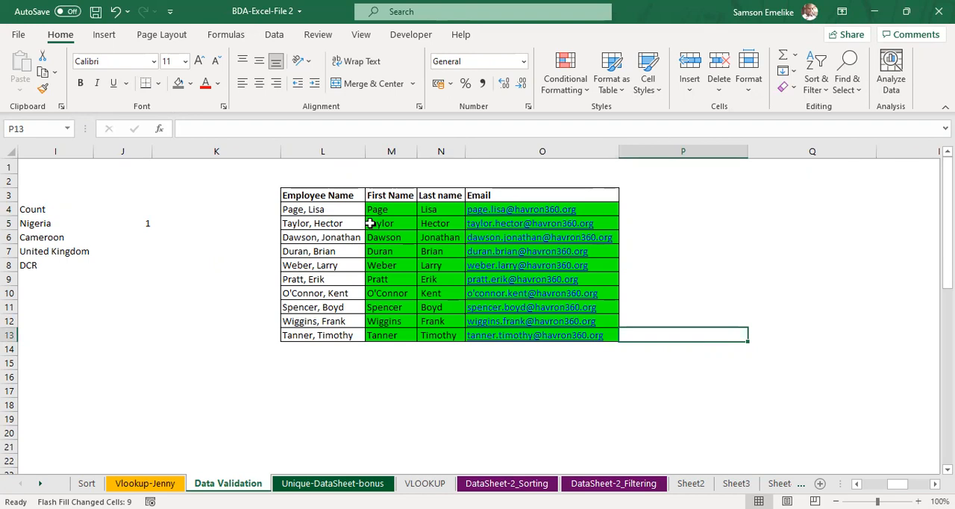
Step: Narrow columns G through K to one equal smaller width so the employee table sits closer to the country list
scroll(386, 228, down, 1)
scroll(395, 264, up, 1)
scroll(694, 219, left, 4)
scroll(694, 219, right, 2)
scroll(694, 219, left, 2)
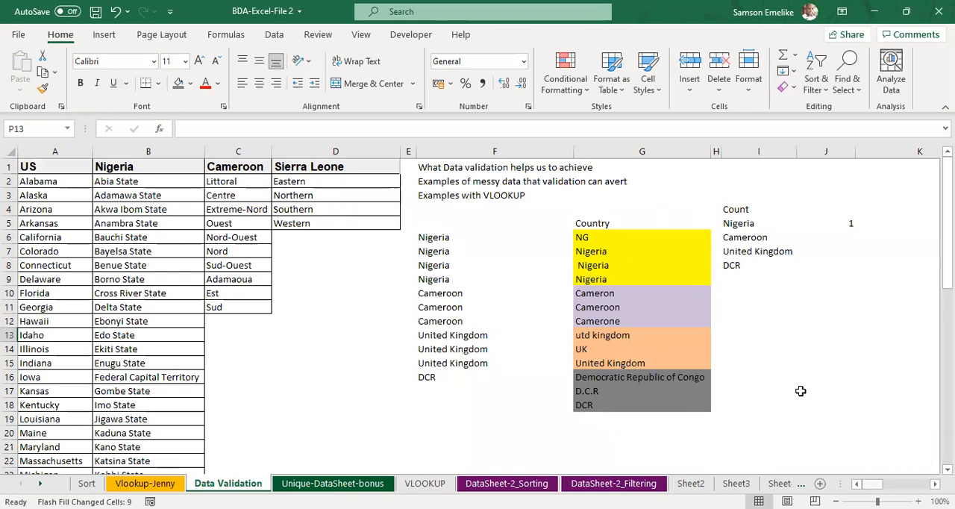
scroll(800, 391, right, 4)
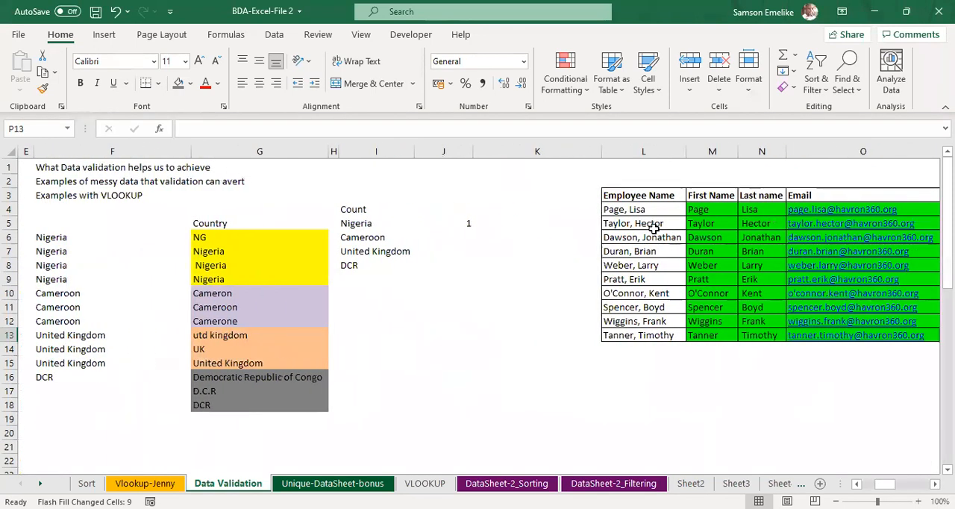
drag(550, 149, 212, 144)
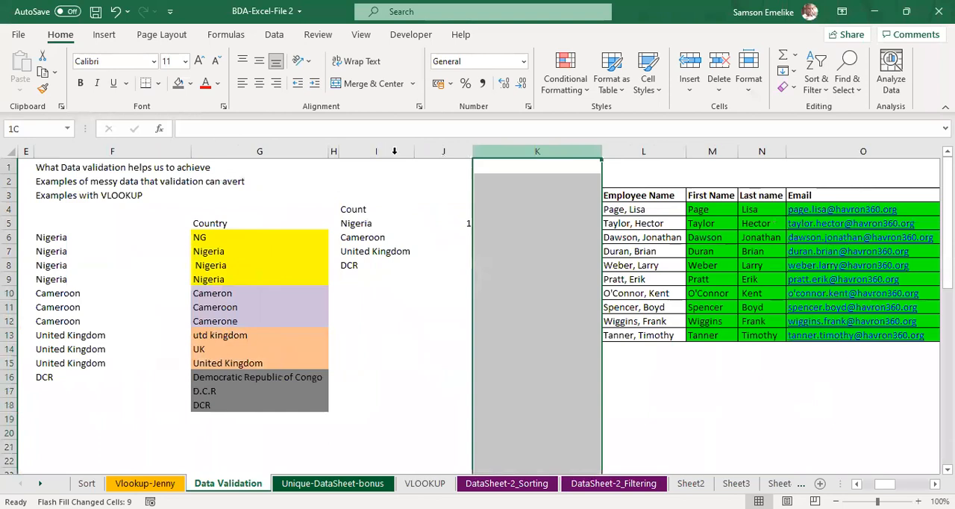
drag(415, 151, 384, 151)
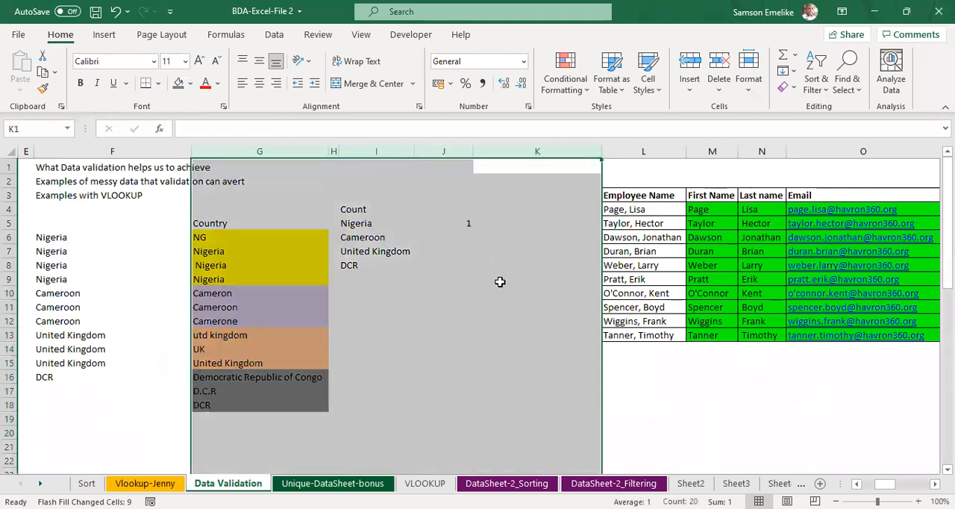
click(455, 197)
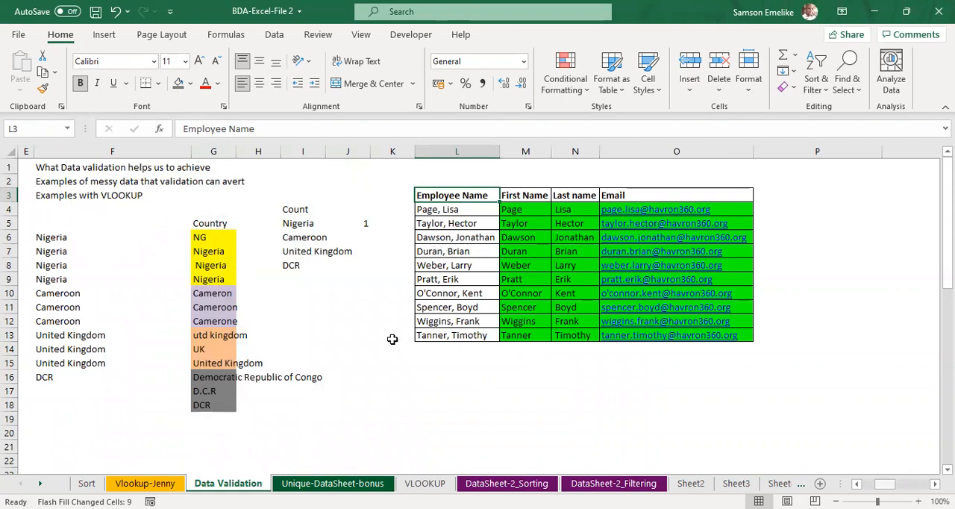
Step: Examine the state lists under the country headers and the further employee names on the Unique-DataSheet-bonus sheet
scroll(85, 229, left, 3)
scroll(47, 277, down, 1)
scroll(47, 278, up, 1)
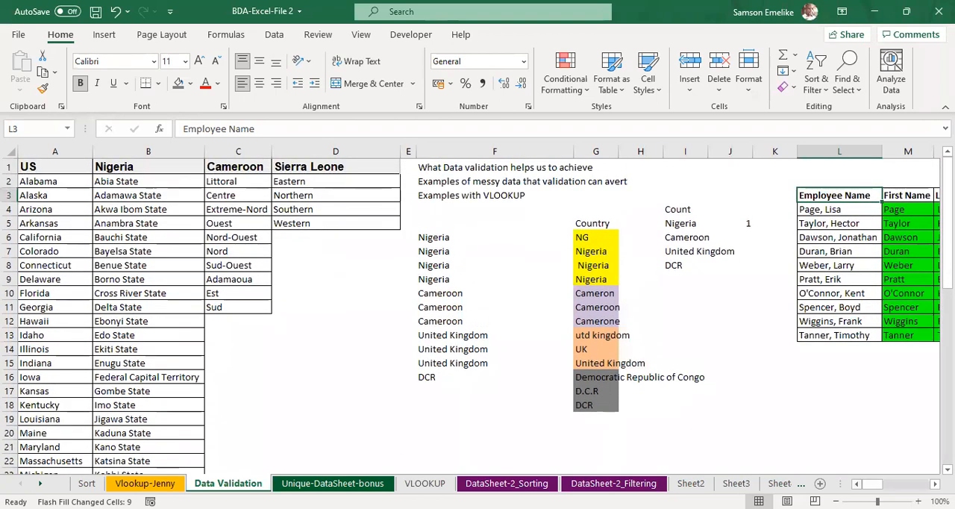
scroll(47, 281, down, 7)
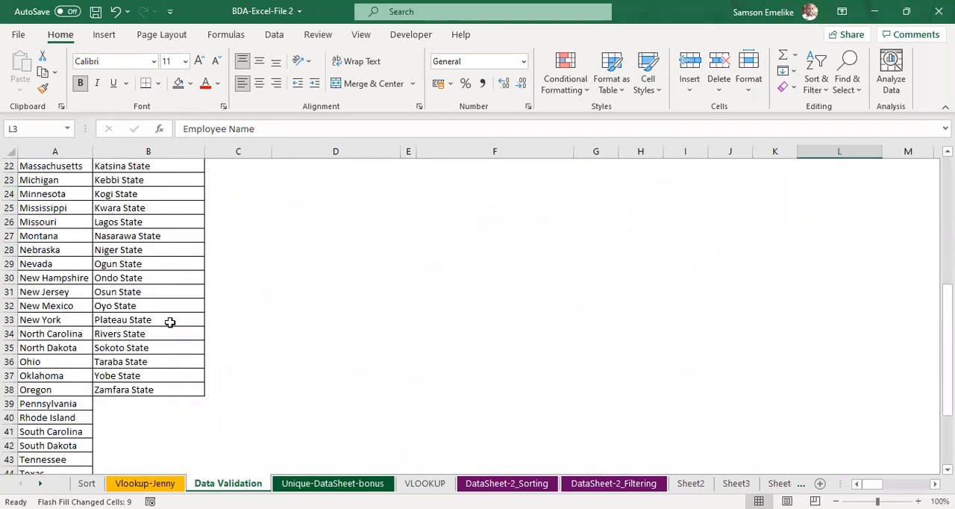
scroll(108, 276, up, 7)
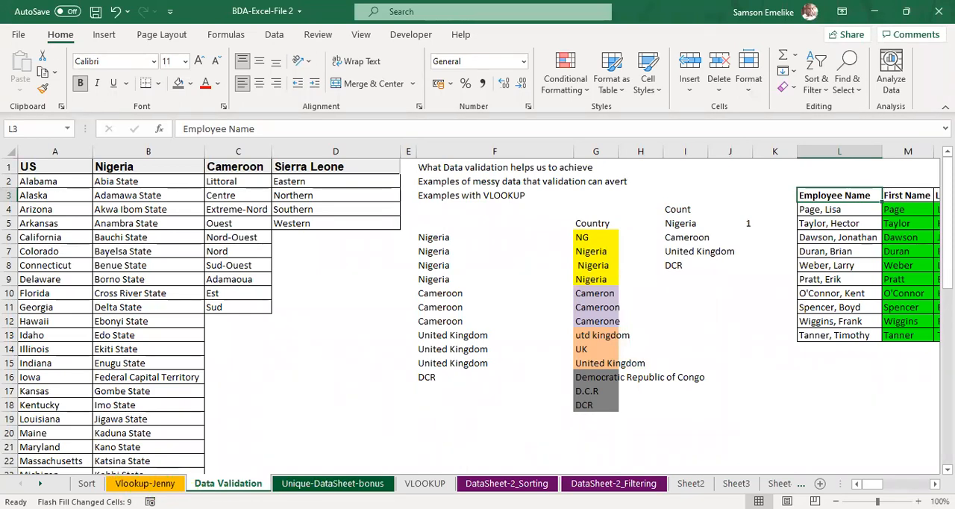
click(336, 489)
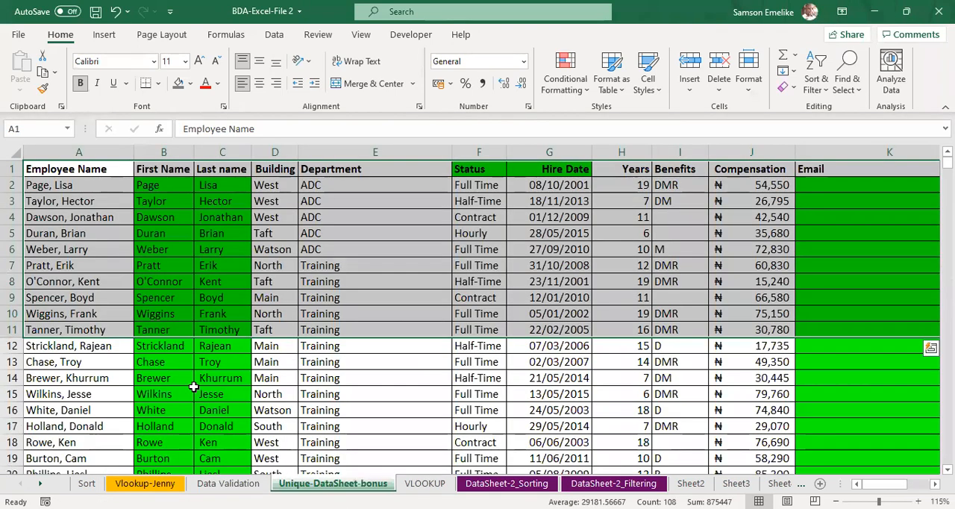
scroll(194, 387, down, 1)
scroll(64, 255, down, 5)
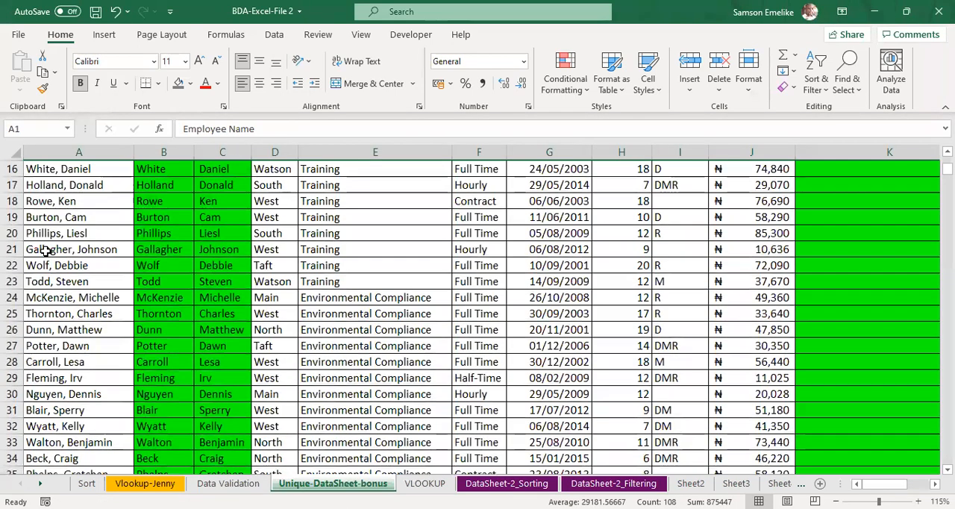
drag(45, 298, 59, 394)
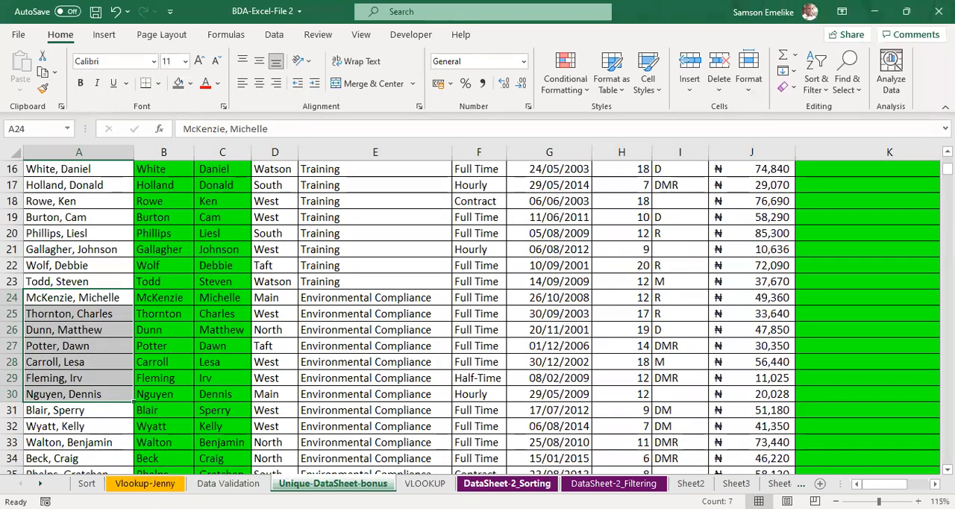
click(240, 483)
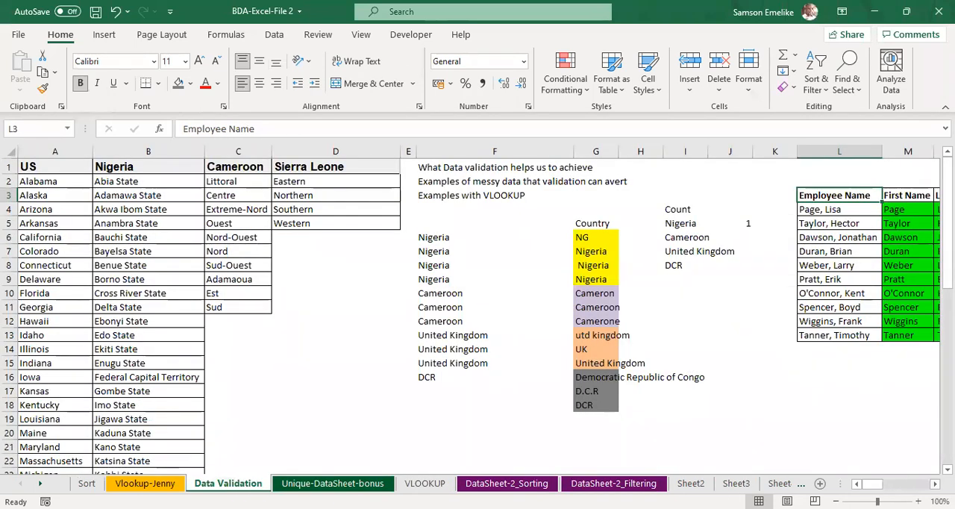
scroll(860, 387, right, 5)
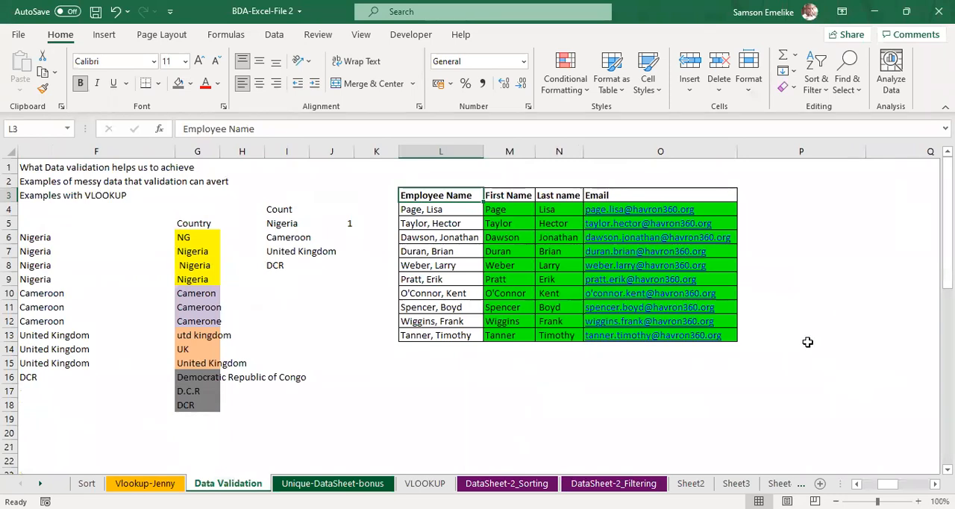
click(777, 200)
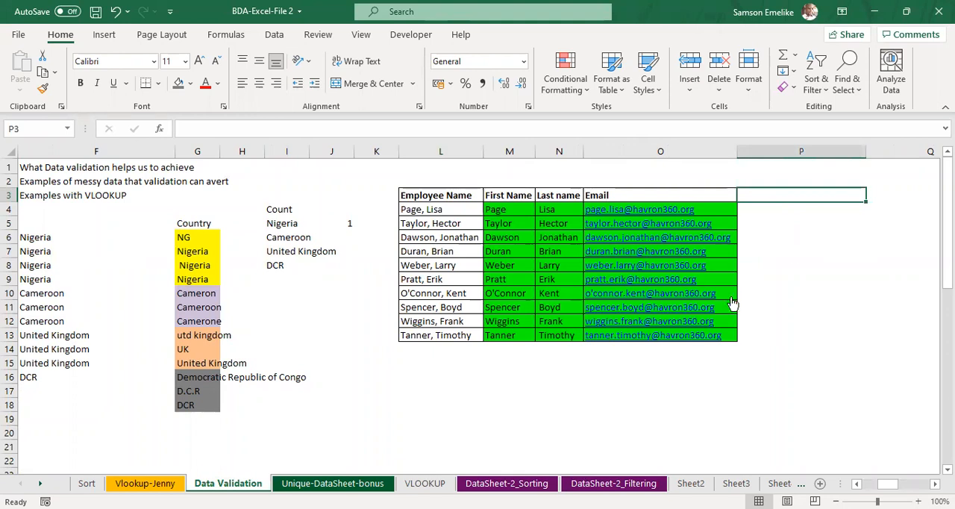
click(154, 483)
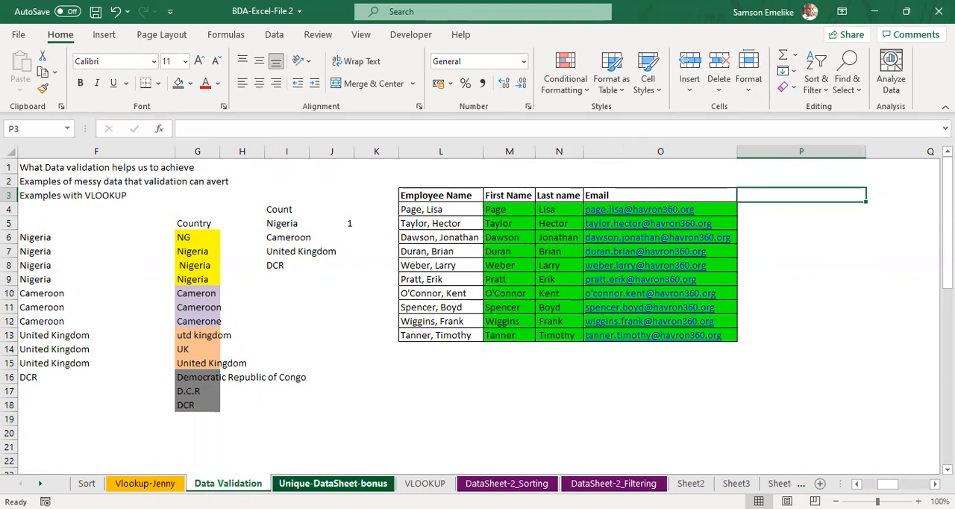
Step: Copy the employee names A26:A31 from the Unique-DataSheet-bonus sheet and paste them at L14 of the Data Validation sheet
click(329, 483)
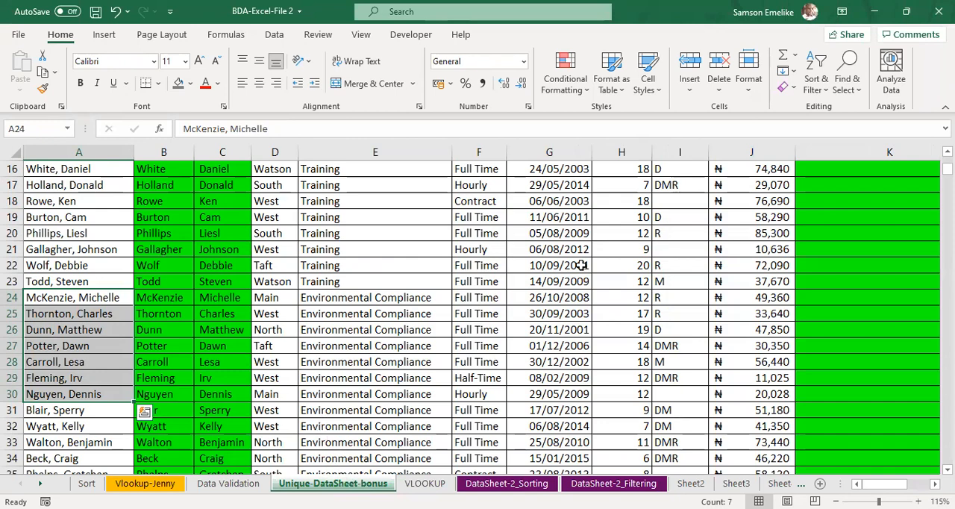
scroll(583, 265, up, 5)
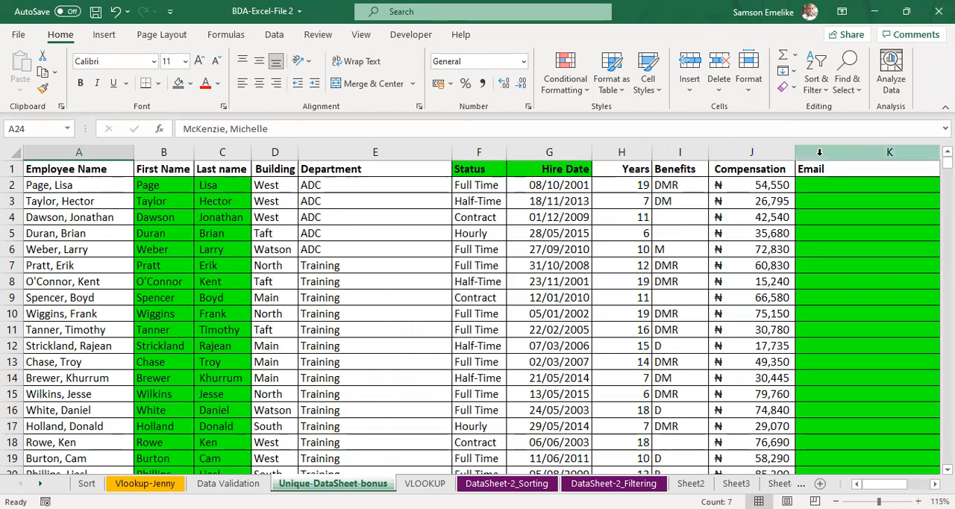
click(766, 169)
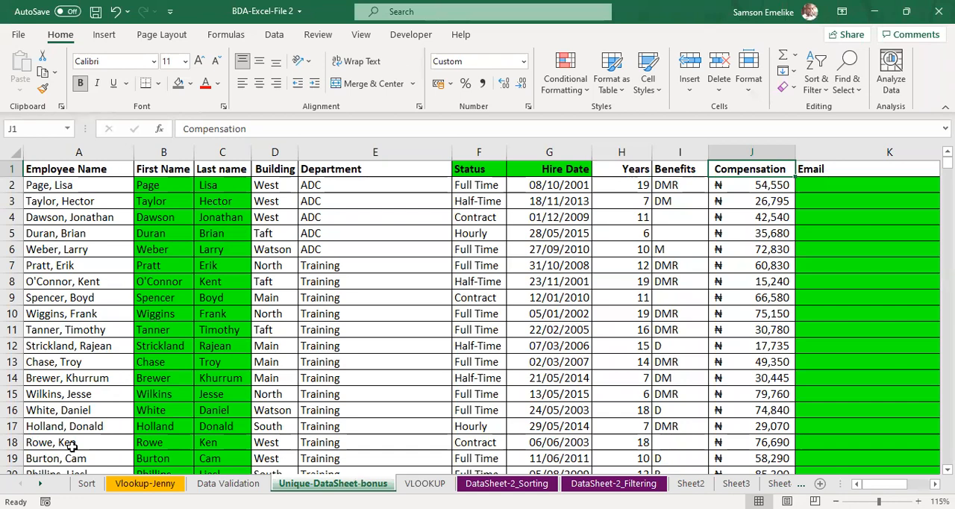
scroll(54, 432, down, 6)
drag(53, 282, 58, 361)
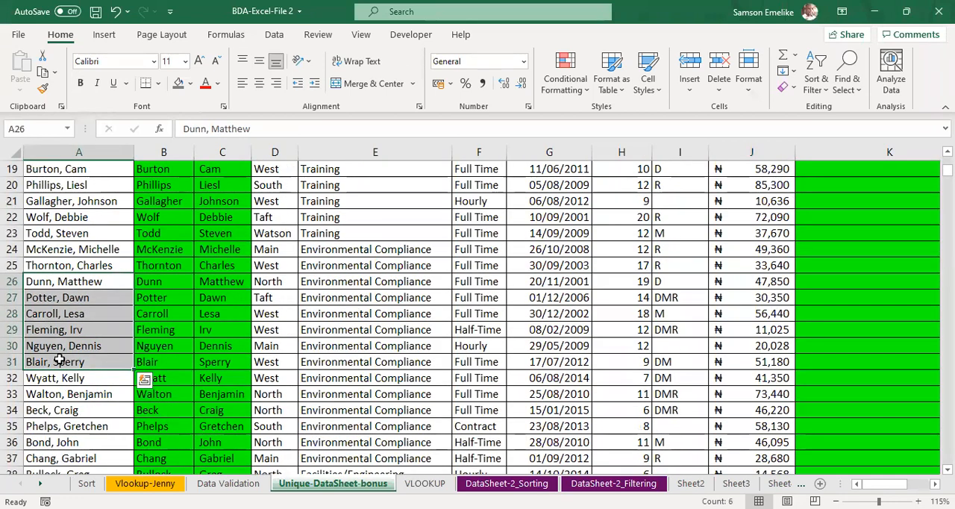
key(ctrl+c)
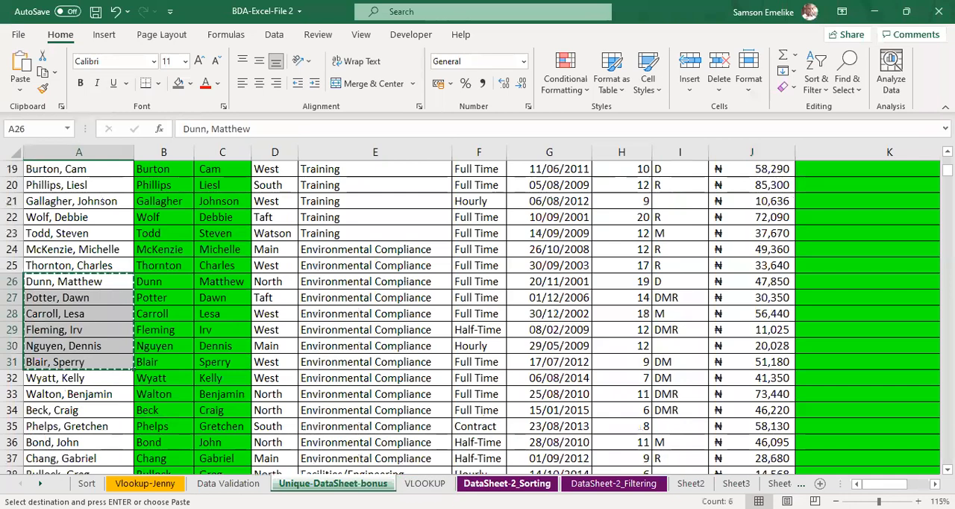
click(224, 485)
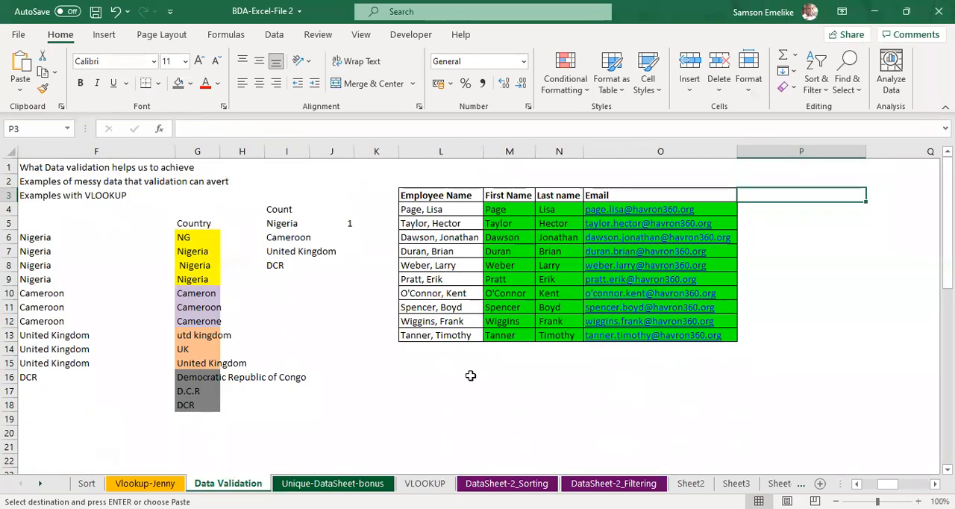
click(437, 350)
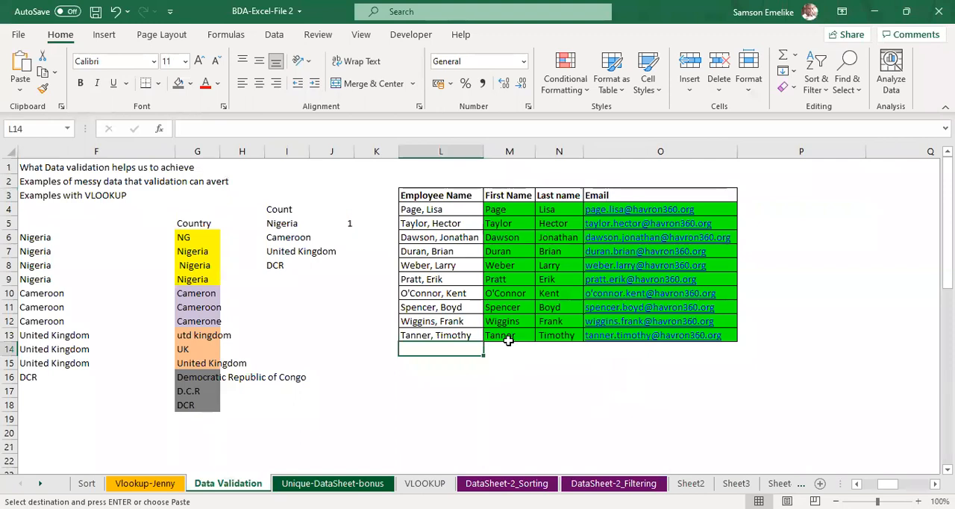
key(Return)
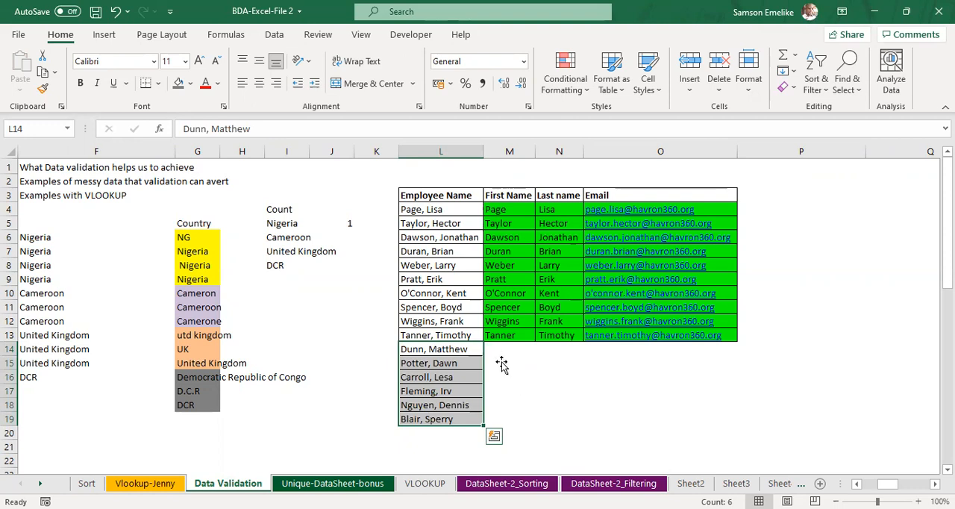
Step: Apply all borders to the empty cells M14:O19 beside the added employee names
click(442, 349)
key(ctrl+Right)
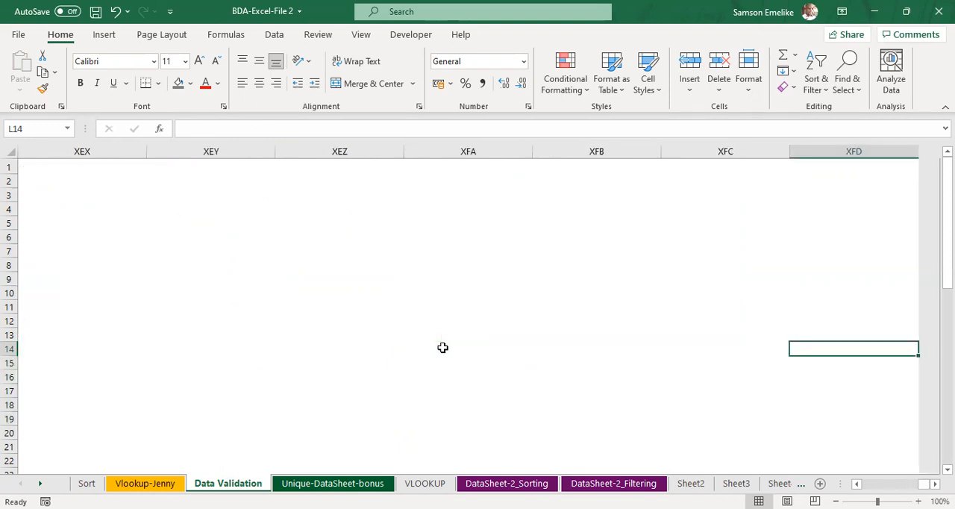
key(ctrl+shift+Left)
drag(123, 348, 247, 419)
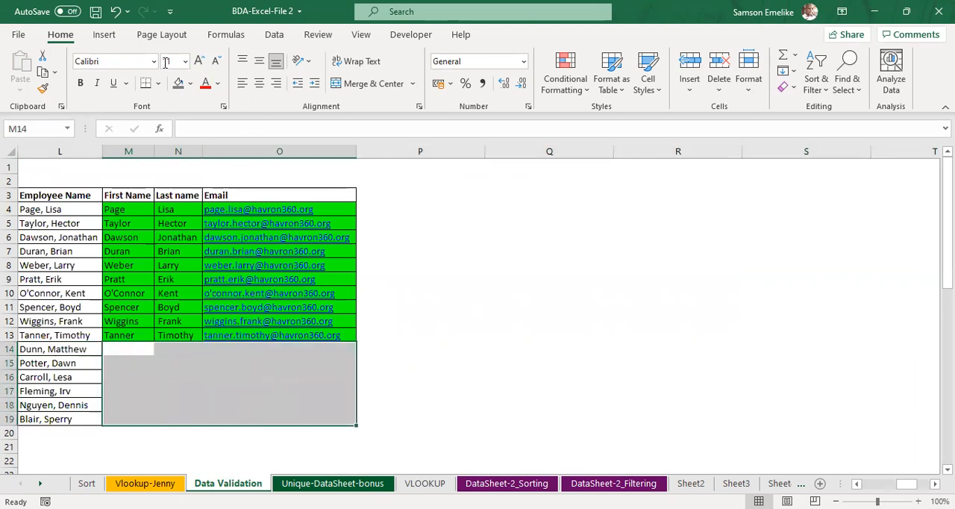
click(180, 205)
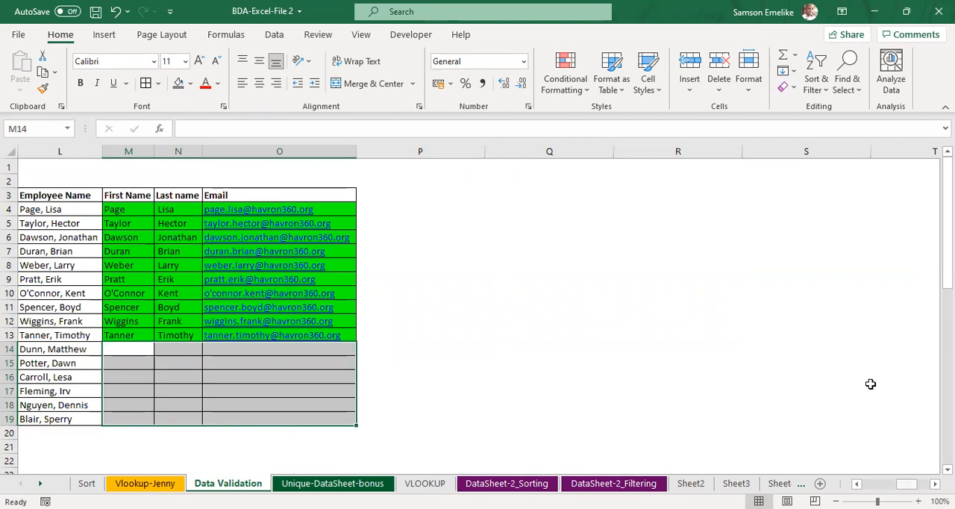
Step: Narrow columns F through H together to one equal small width so the whole employee table fits in view
scroll(871, 383, left, 5)
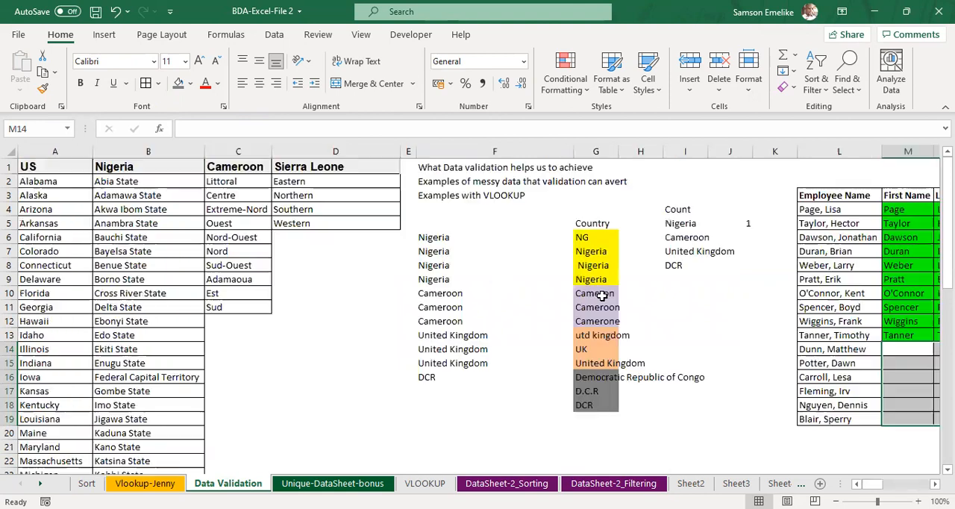
click(555, 154)
shift+click(623, 152)
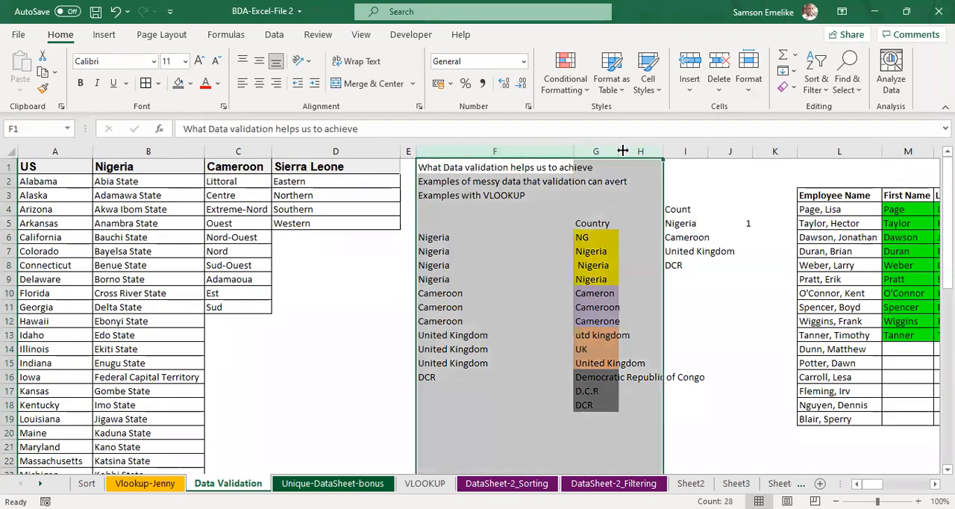
drag(623, 152, 587, 153)
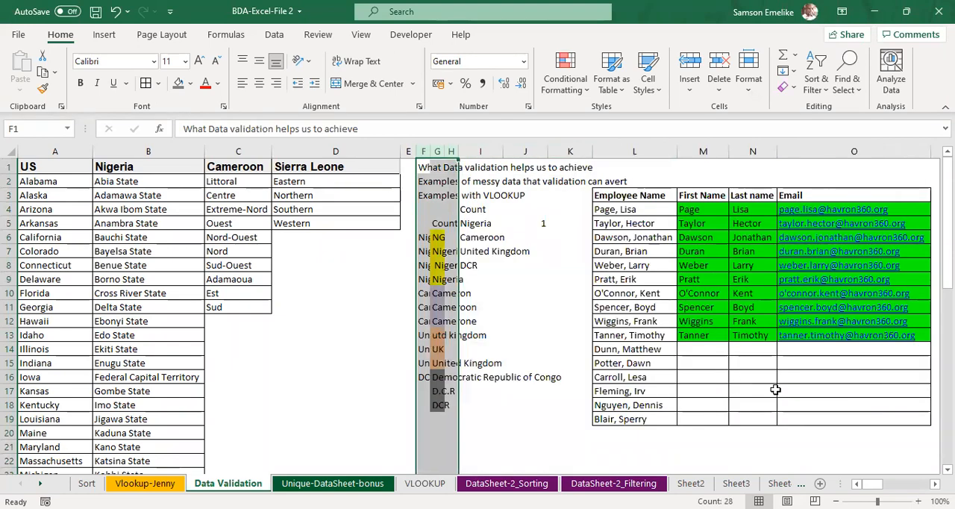
Step: Start a VLOOKUP formula in the first empty First Name cell, M14, with L14 as the lookup value
scroll(775, 389, right, 2)
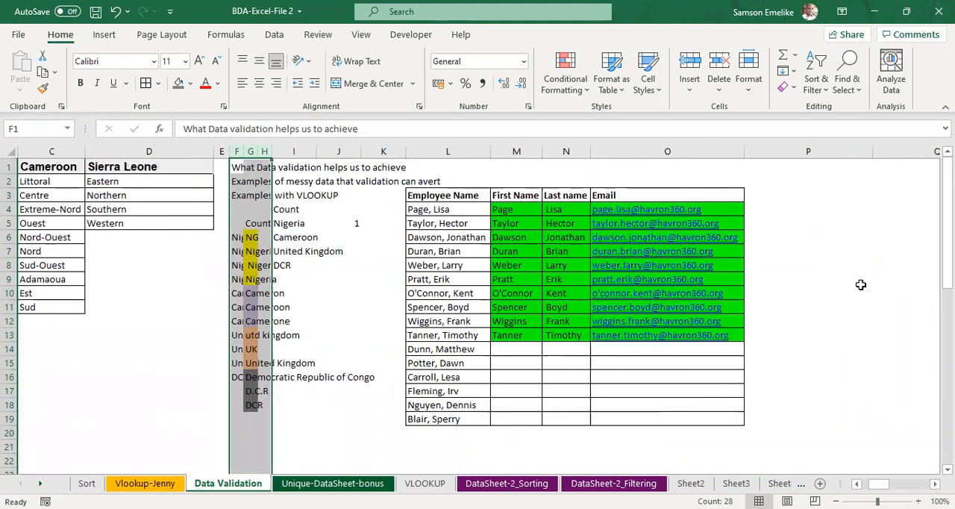
click(862, 283)
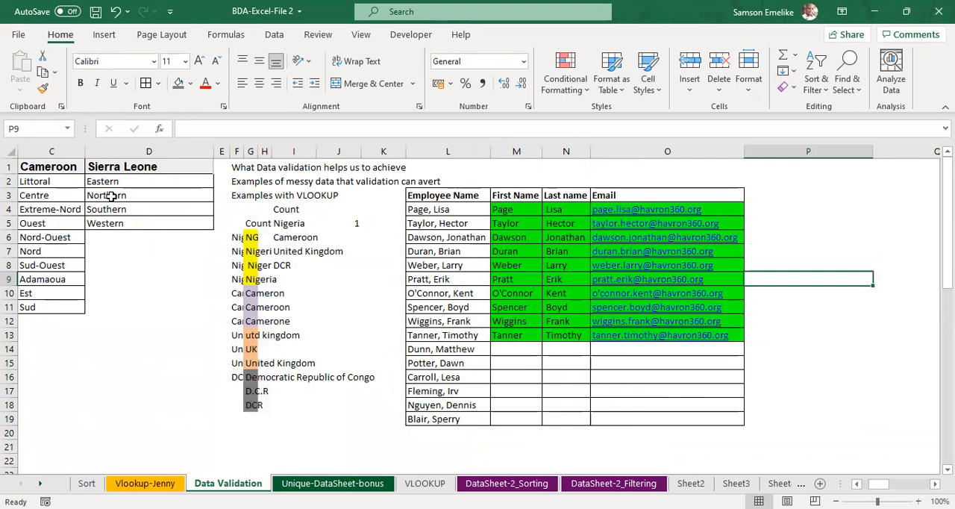
click(516, 350)
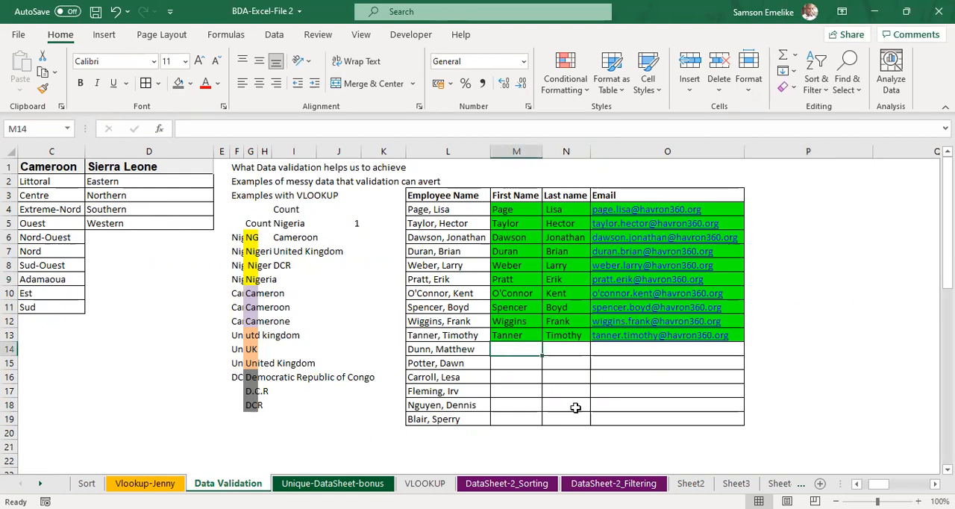
text(=)
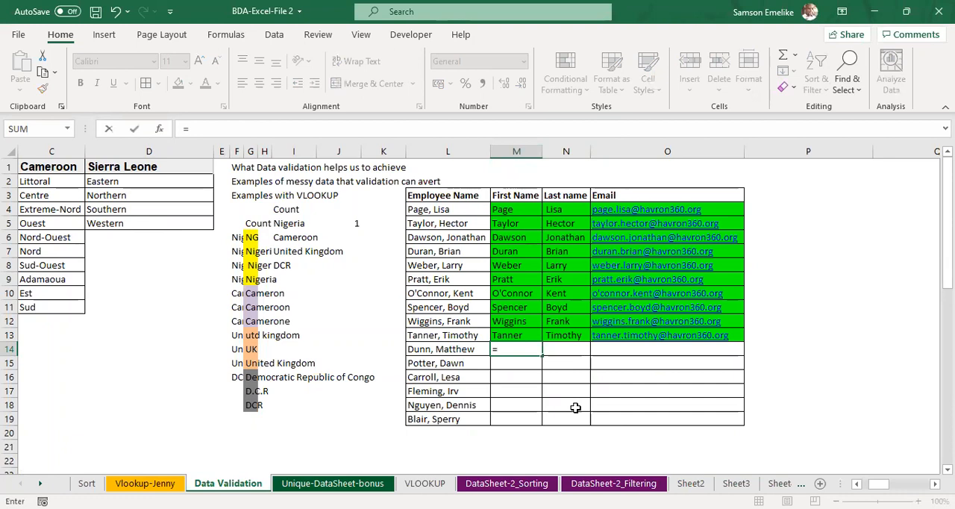
text(vloo)
key(Tab)
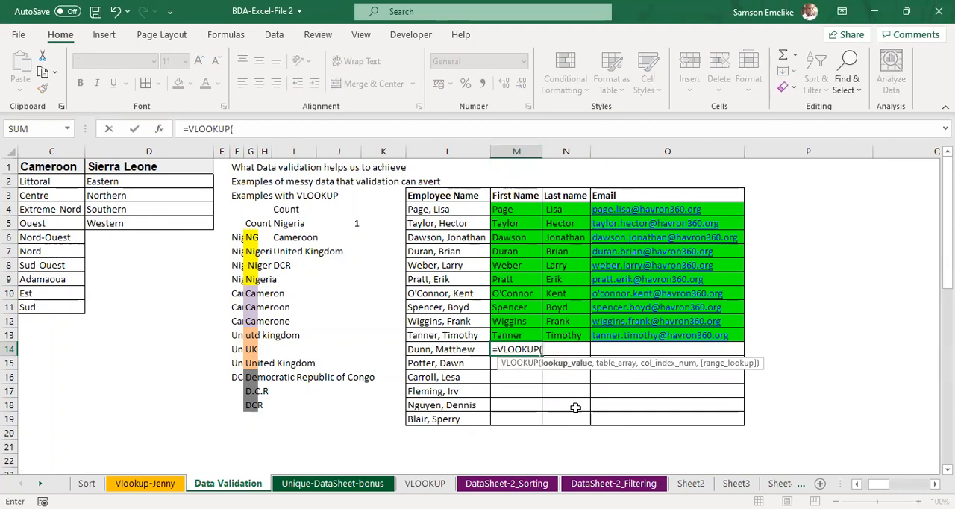
click(433, 347)
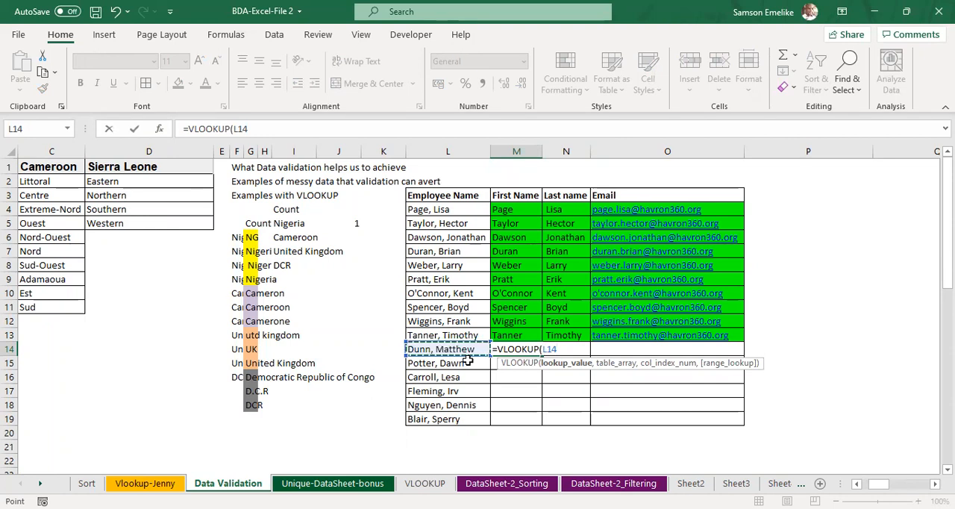
text(,)
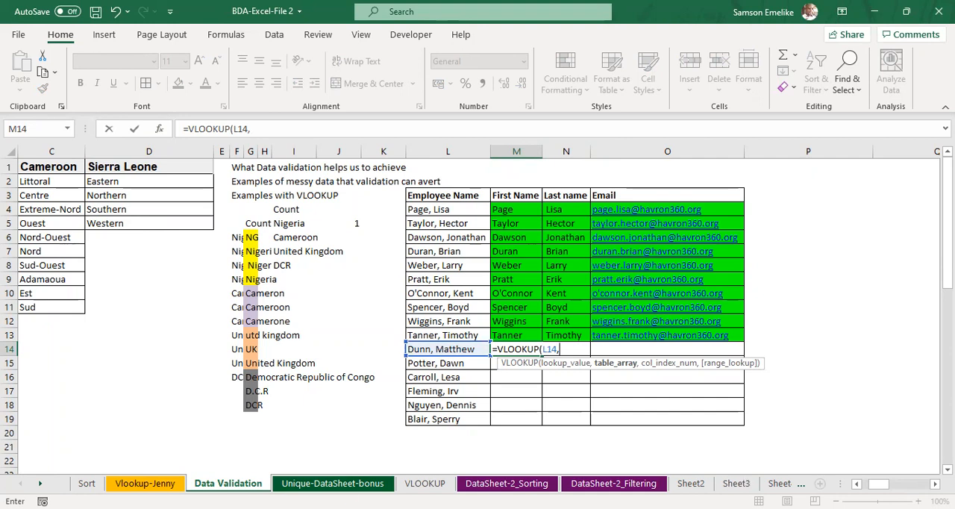
click(365, 489)
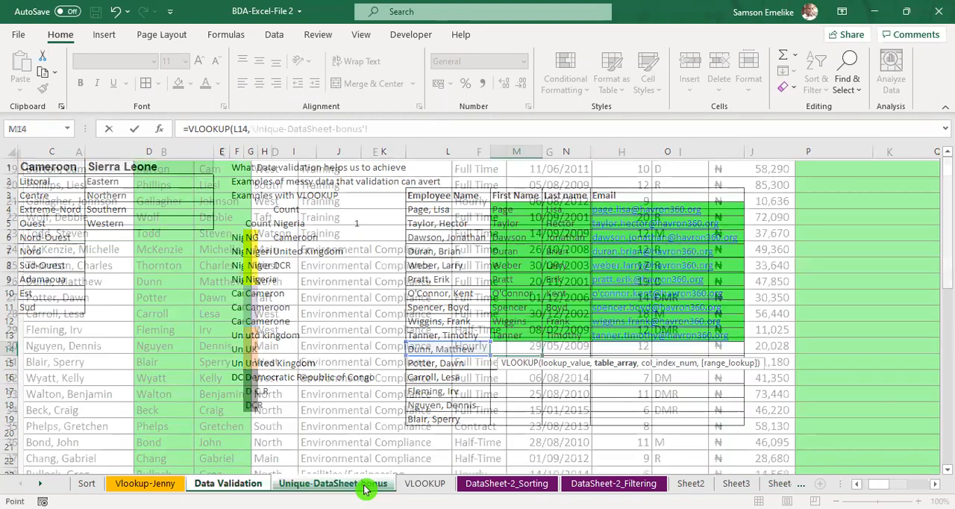
drag(64, 152, 132, 166)
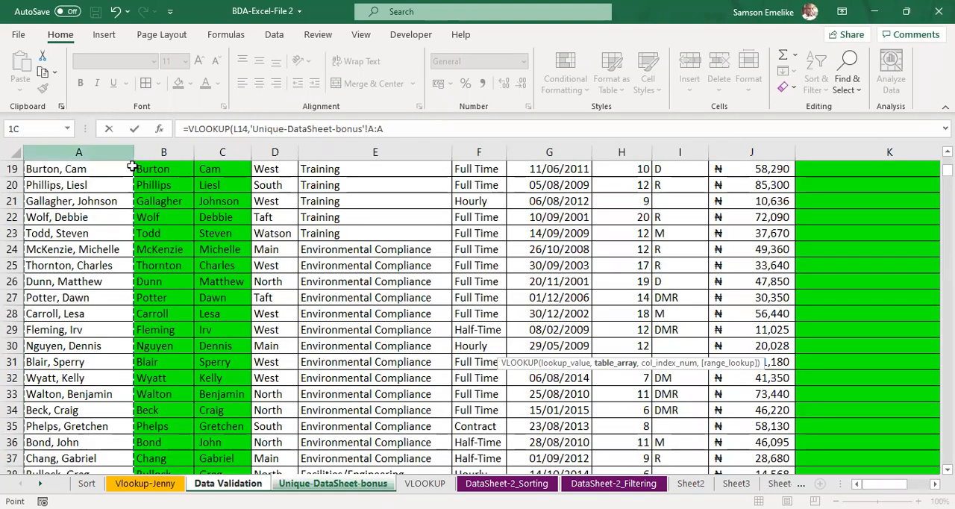
drag(806, 164, 785, 164)
scroll(786, 164, up, 6)
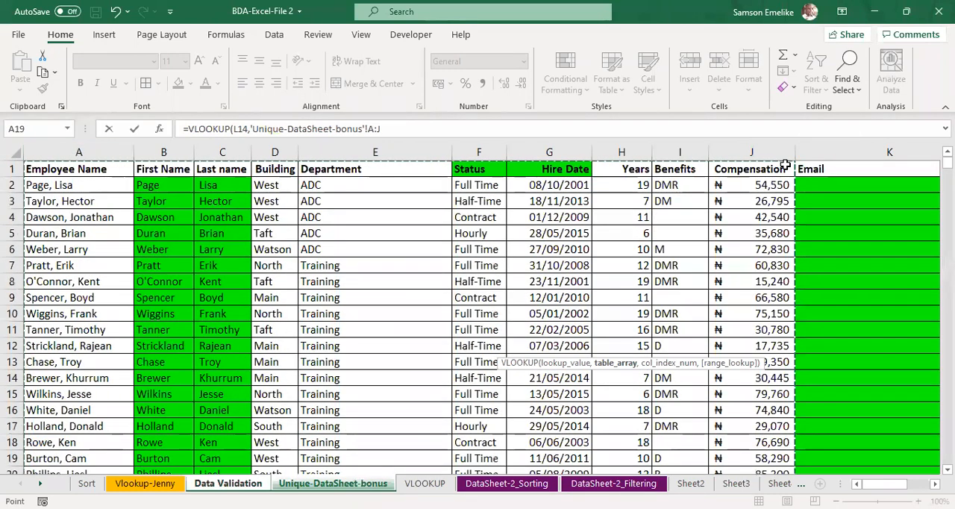
scroll(786, 164, down, 12)
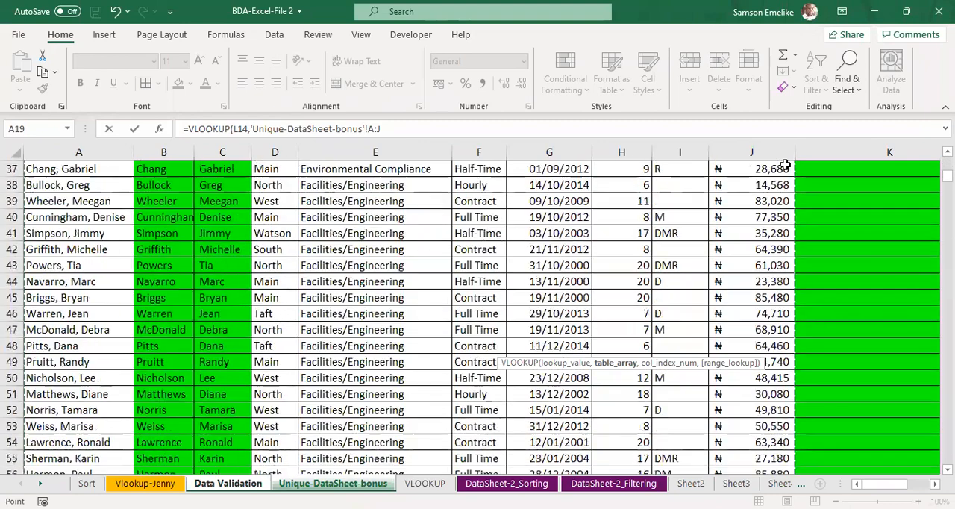
scroll(785, 165, up, 1)
scroll(785, 164, up, 11)
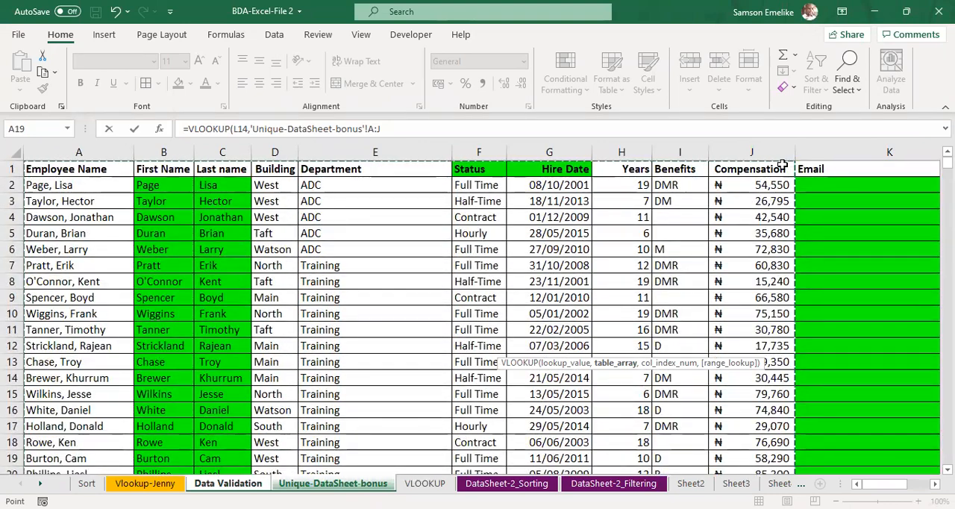
scroll(787, 179, down, 1)
scroll(786, 160, up, 1)
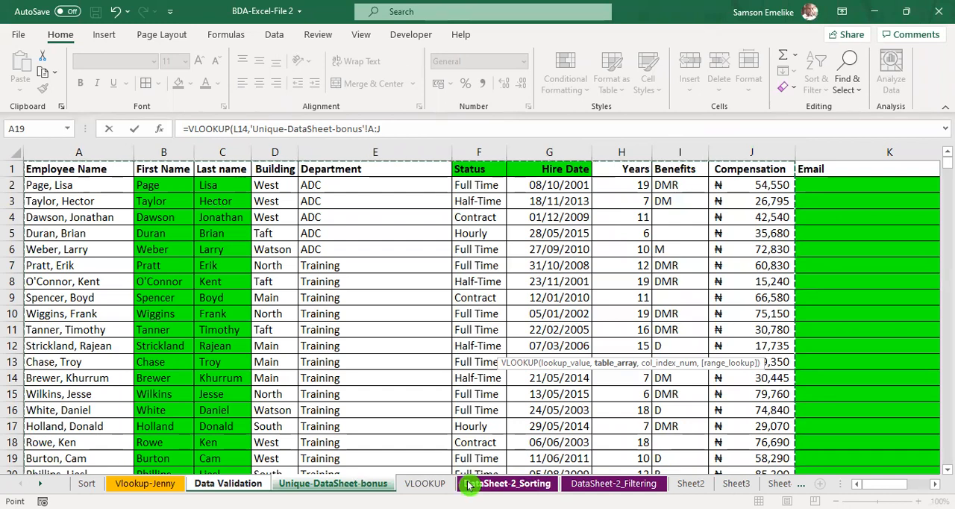
click(242, 484)
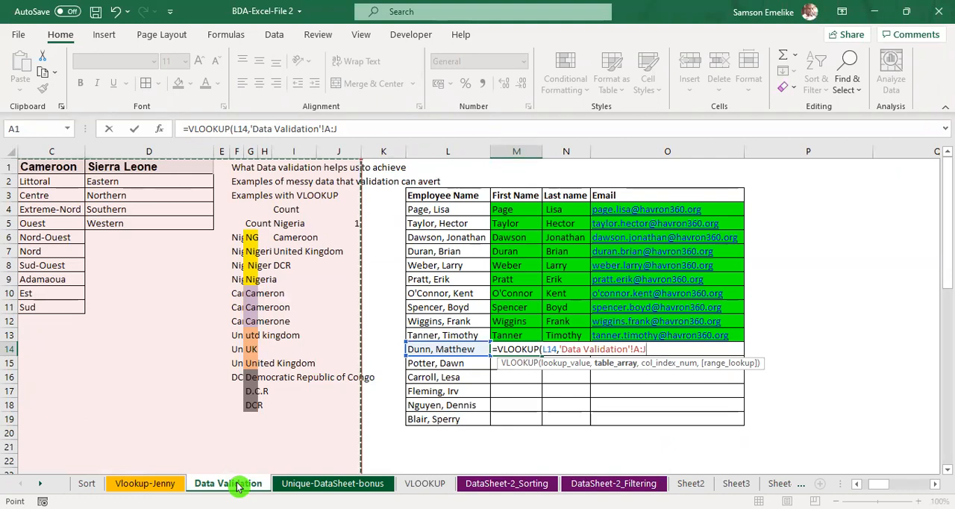
key(BackSpace)
key(BackSpace)
key(BackSpace)
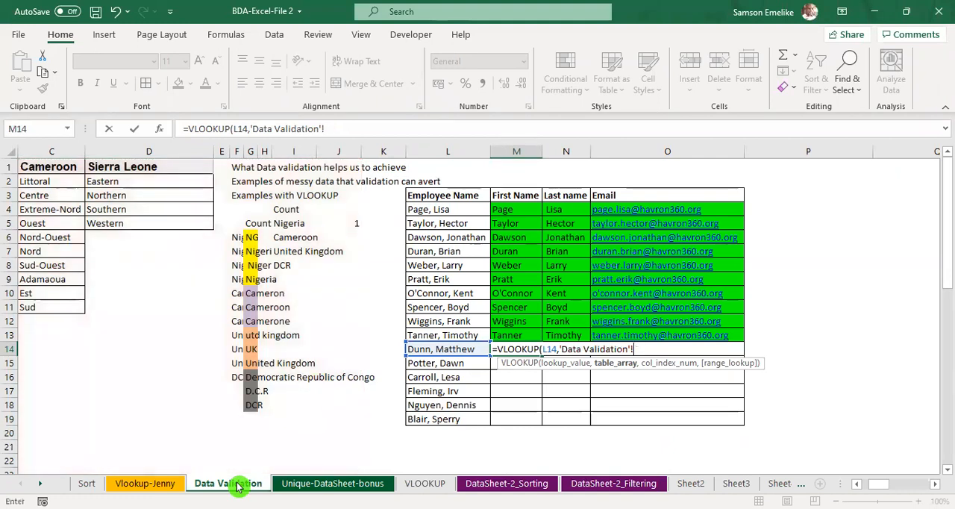
key(BackSpace)
key(BackSpace)
key(BackSpace)
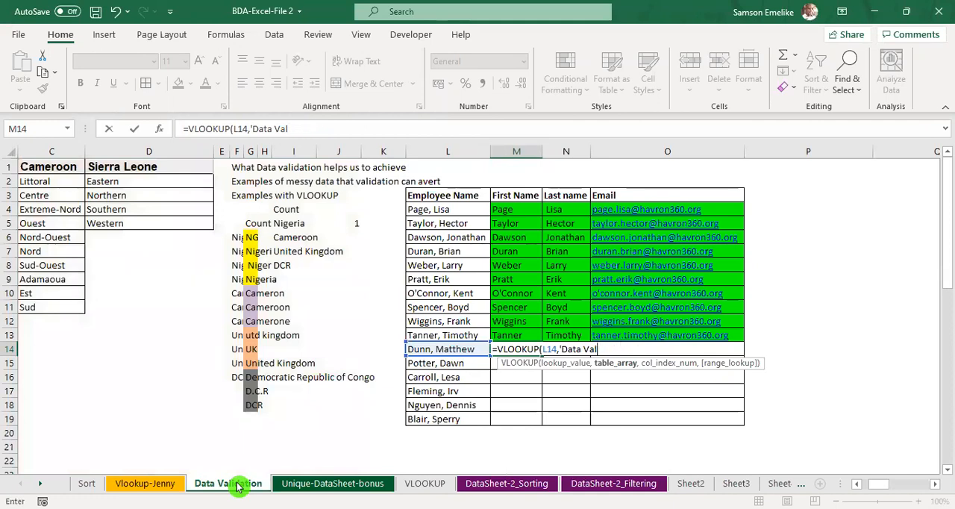
key(BackSpace)
key(BackSpace)
key(BackSpace)
key(BackSpace)
key(BackSpace)
key(BackSpace)
key(BackSpace)
key(BackSpace)
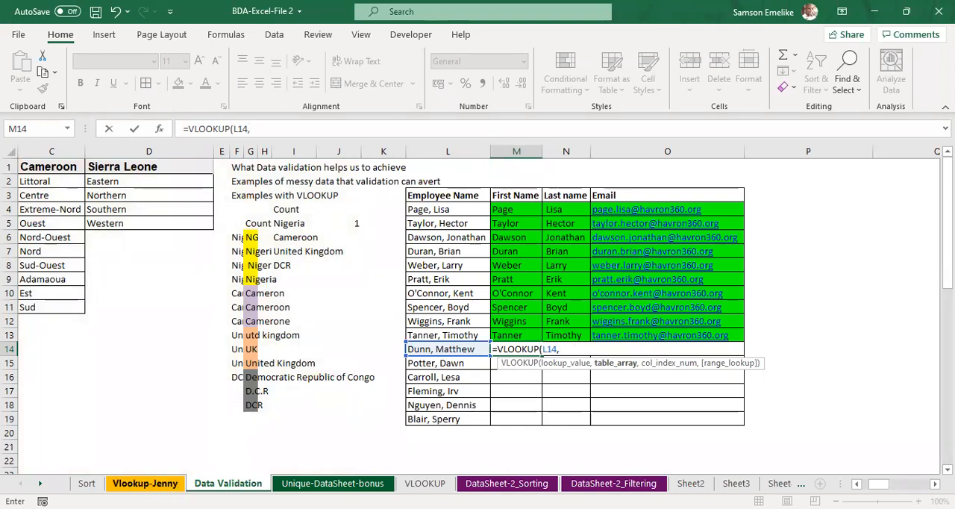
Step: Complete M14's VLOOKUP with columns A:J of the Unique-DataSheet-bonus sheet as table array, column index 10 and exact match FALSE
click(333, 484)
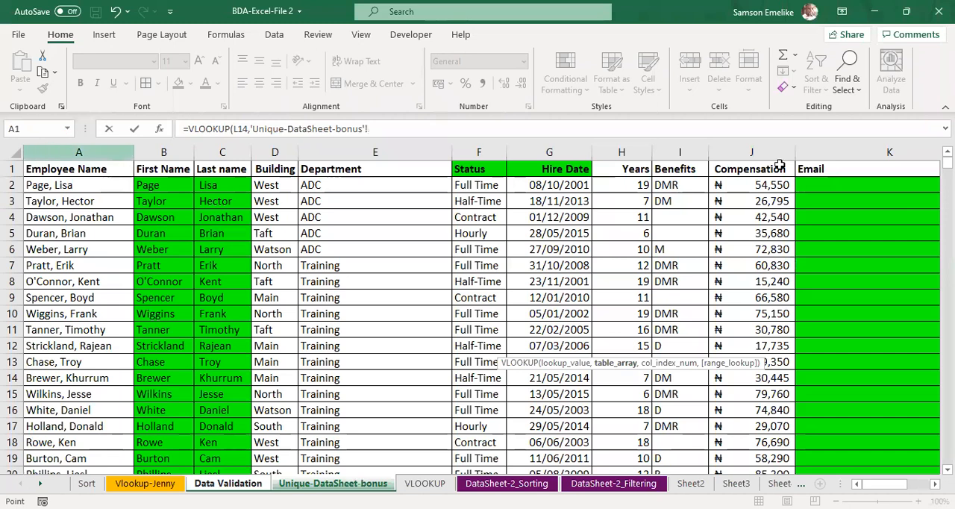
drag(78, 151, 779, 165)
text(,10)
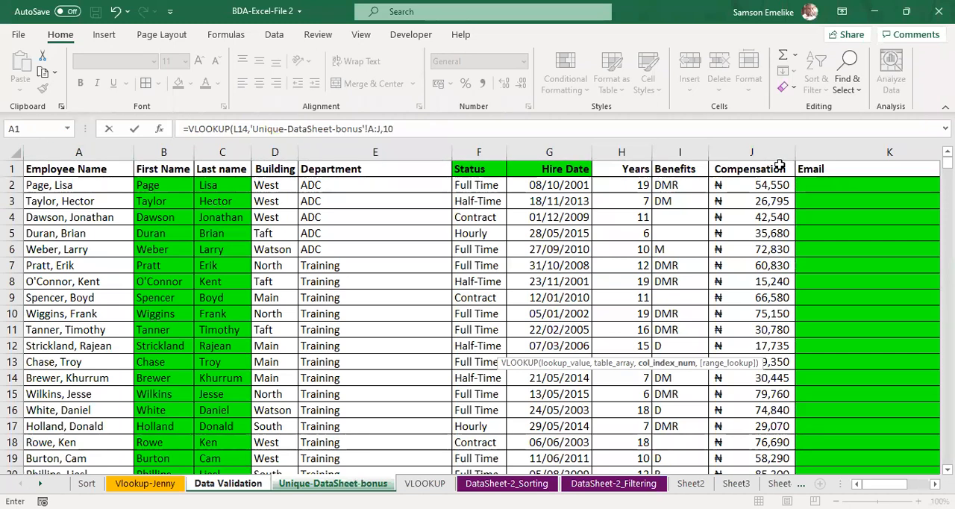
text(,)
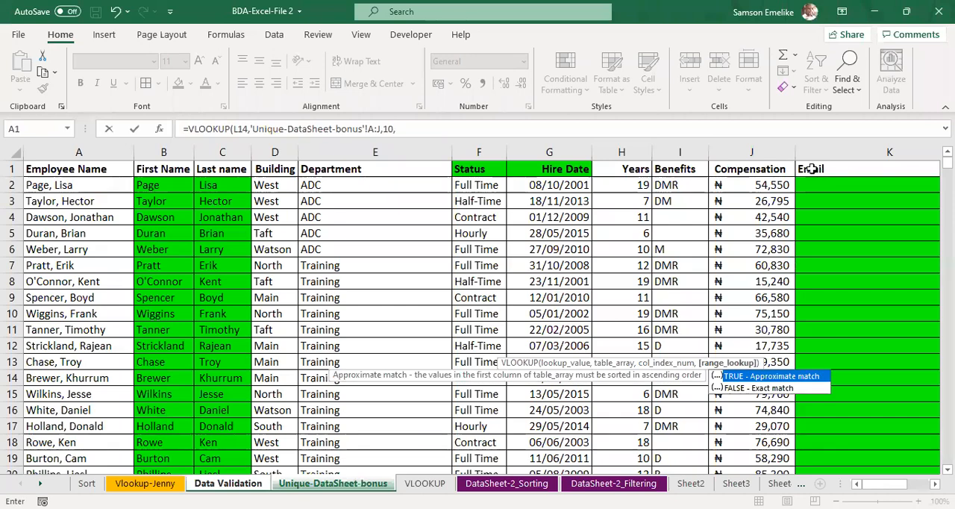
key(Return)
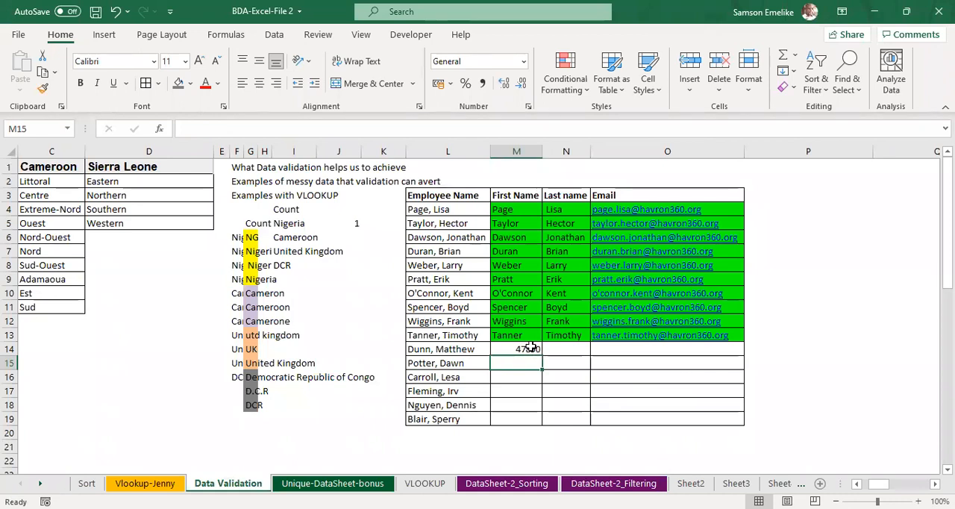
scroll(604, 365, up, 3)
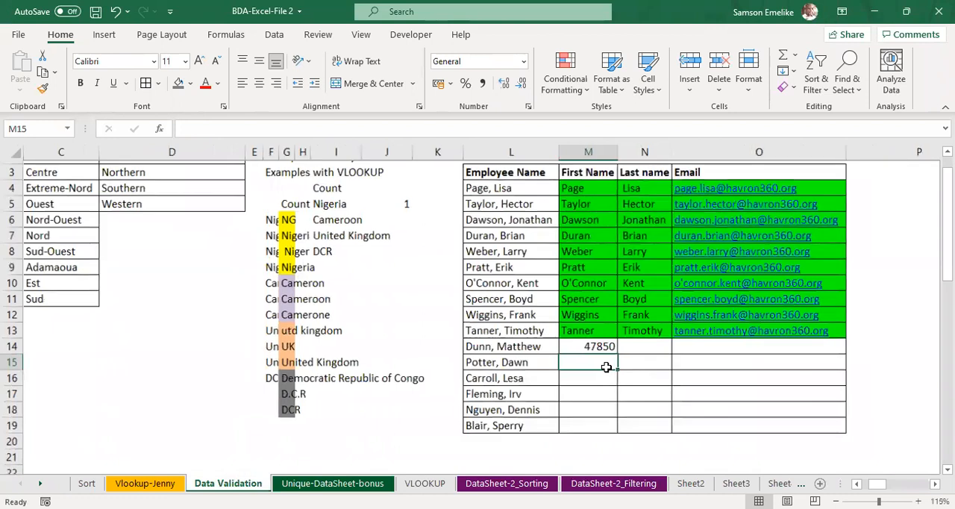
click(595, 354)
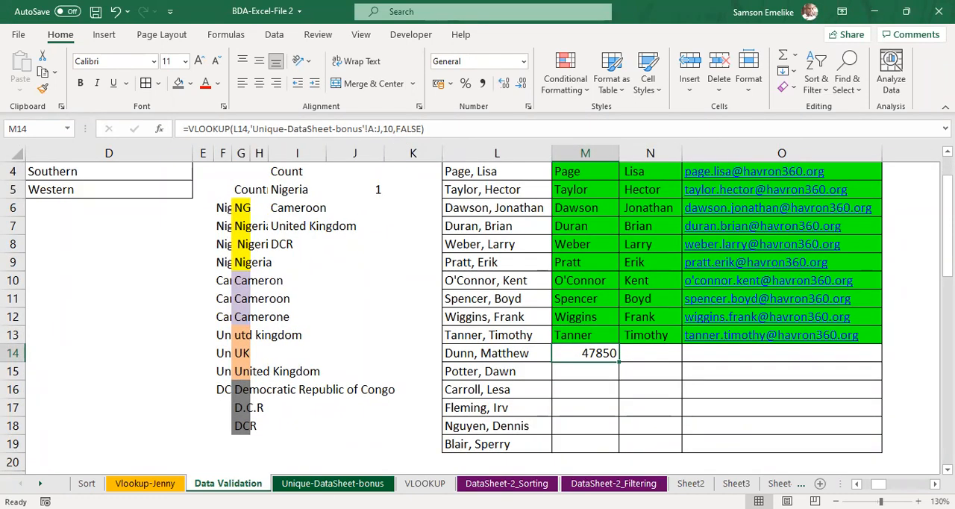
Step: Count across columns A to J on the Unique-DataSheet-bonus sheet and examine the First Name and Last name column positions
click(334, 484)
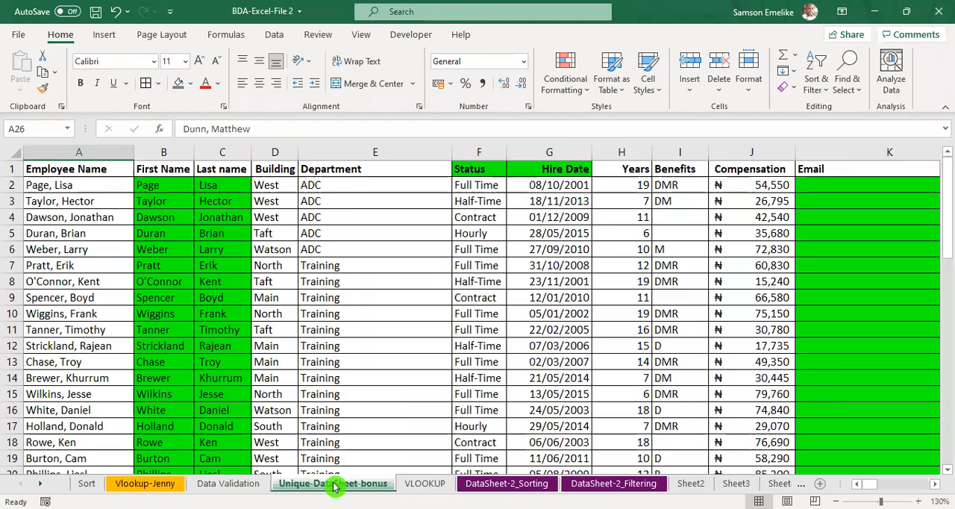
click(82, 151)
click(175, 149)
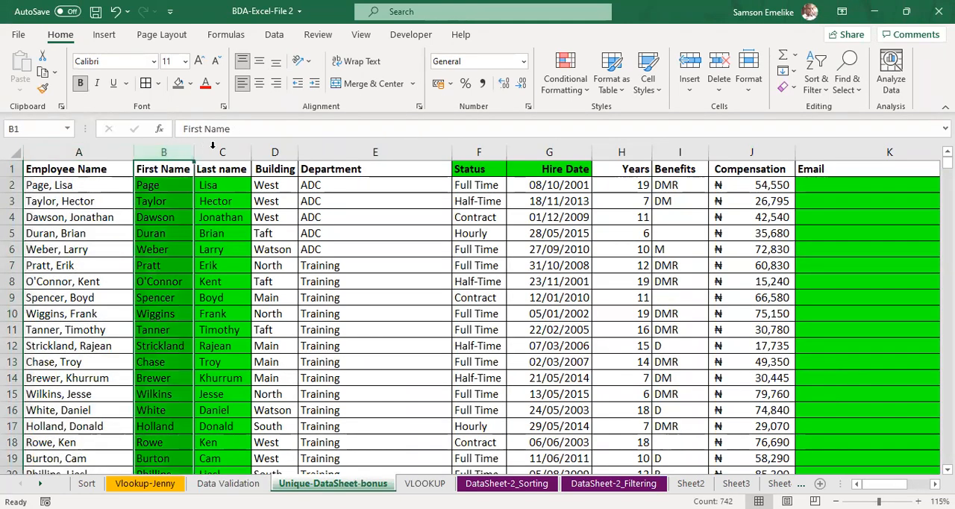
click(216, 150)
click(262, 150)
click(342, 150)
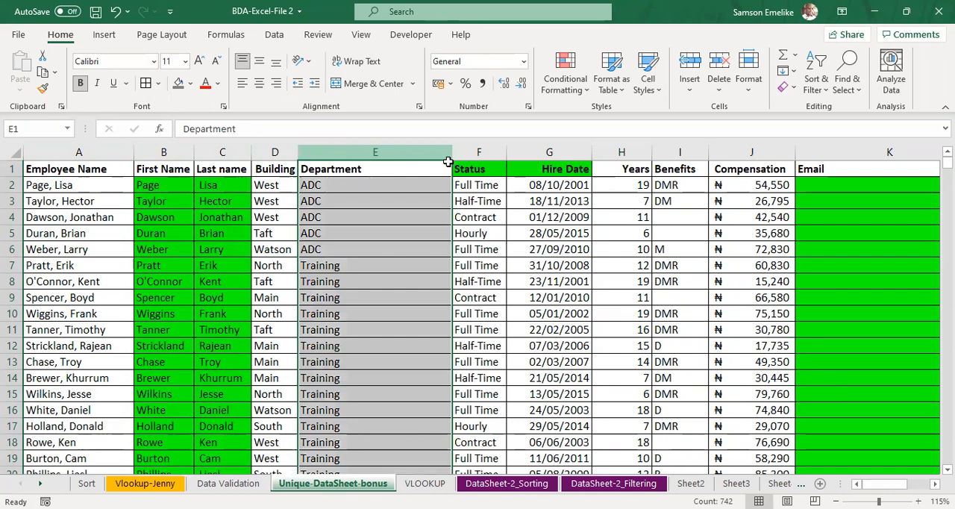
click(478, 152)
click(551, 152)
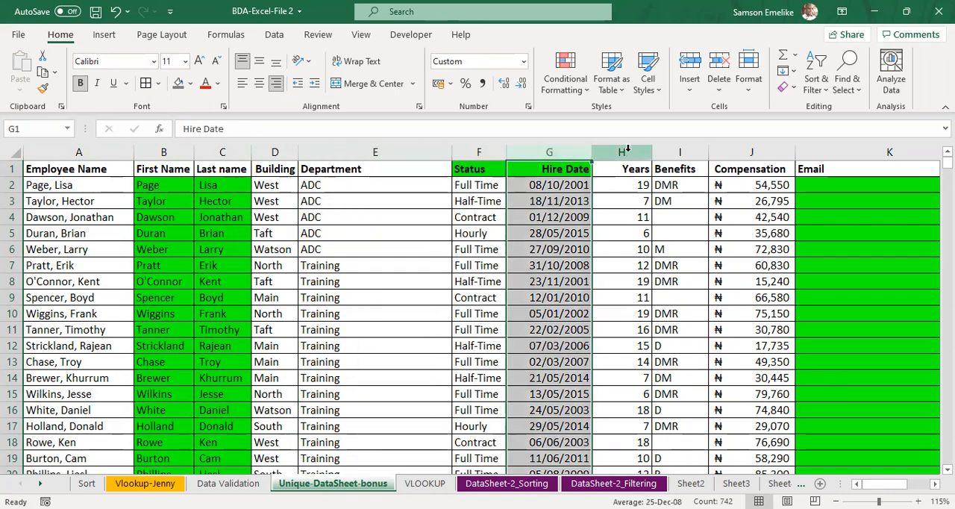
click(626, 150)
click(682, 150)
click(757, 150)
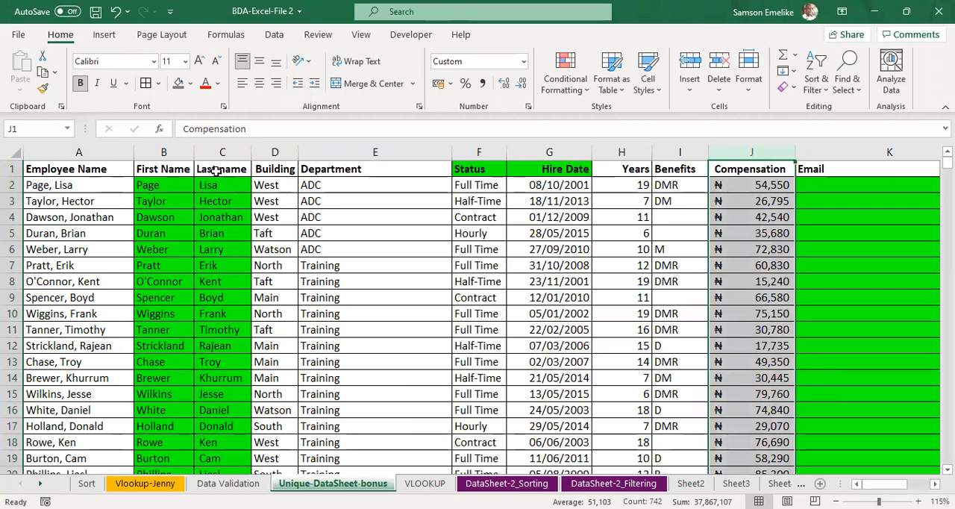
click(162, 151)
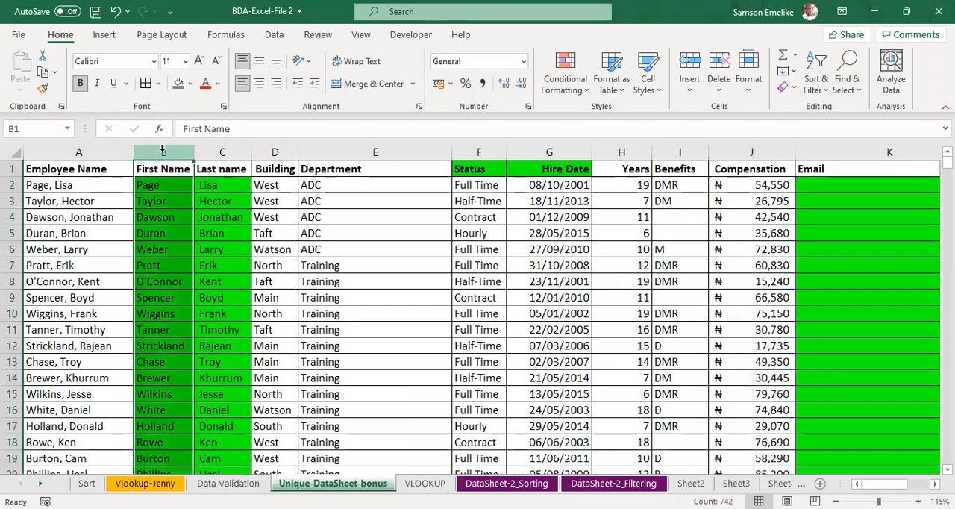
click(227, 150)
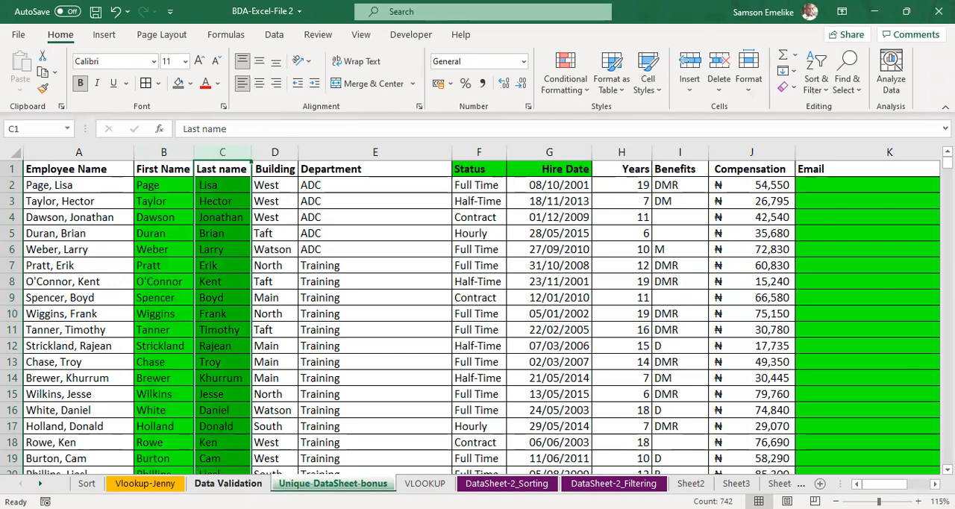
Step: Set the column index in M14's VLOOKUP formula on the Data Validation sheet to 3
click(228, 484)
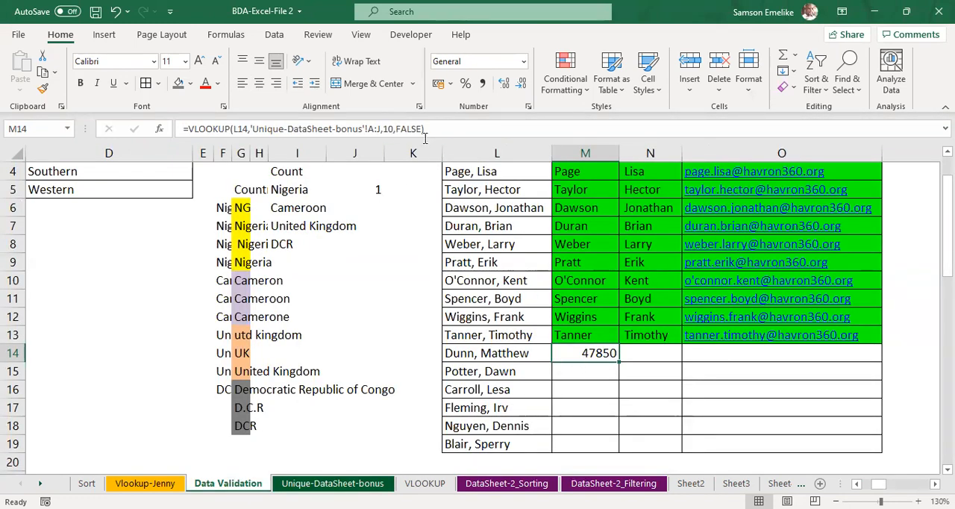
click(449, 132)
key(Left)
key(Left)
key(Left)
key(Left)
key(Left)
key(Left)
key(Left)
key(BackSpace)
key(BackSpace)
text(3)
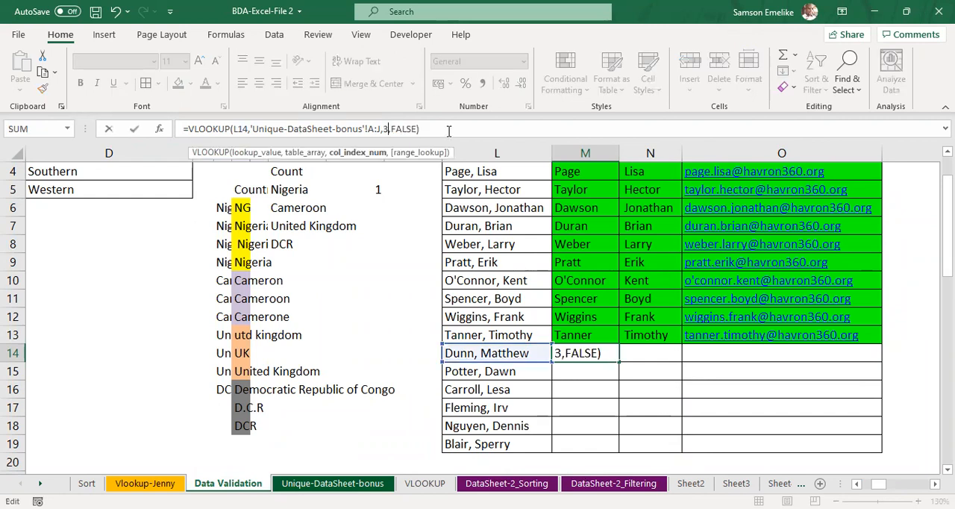
key(Return)
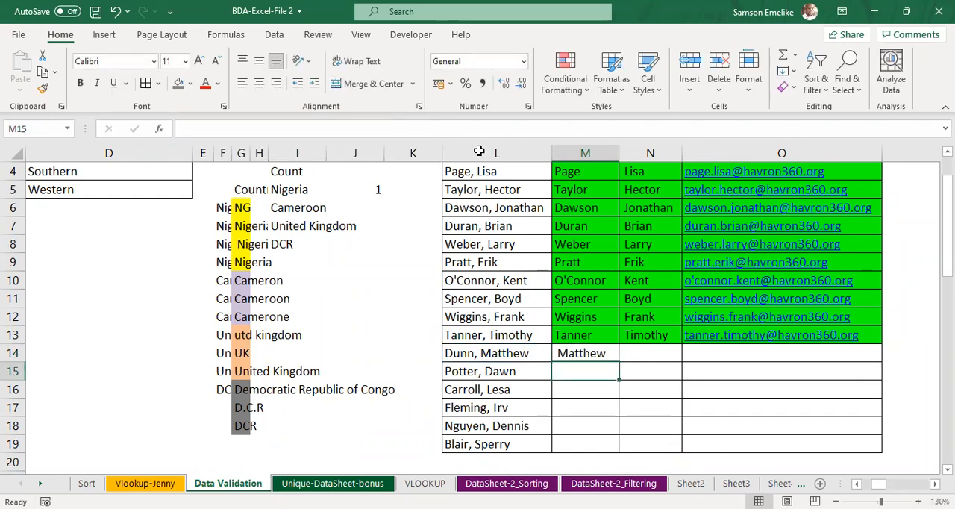
Step: Set the column index in cell M14's VLOOKUP formula to 4
click(594, 350)
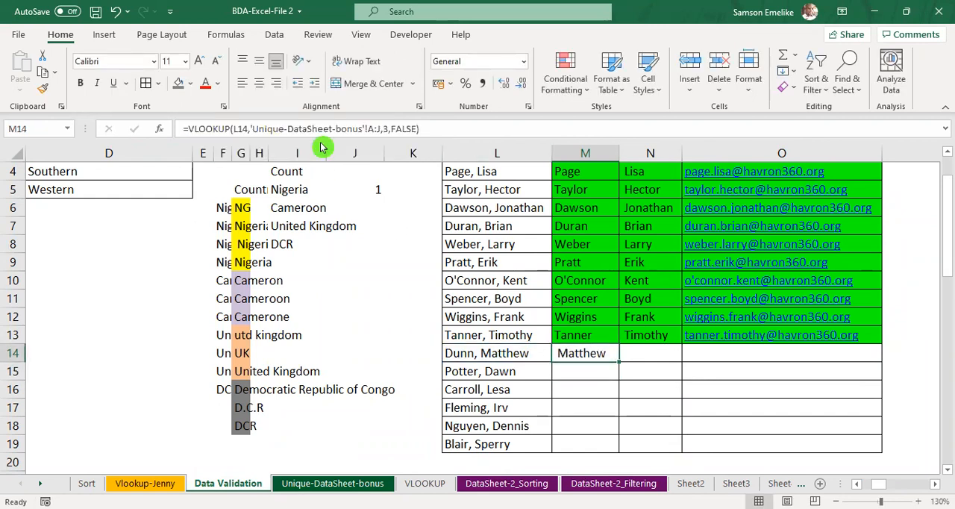
click(386, 129)
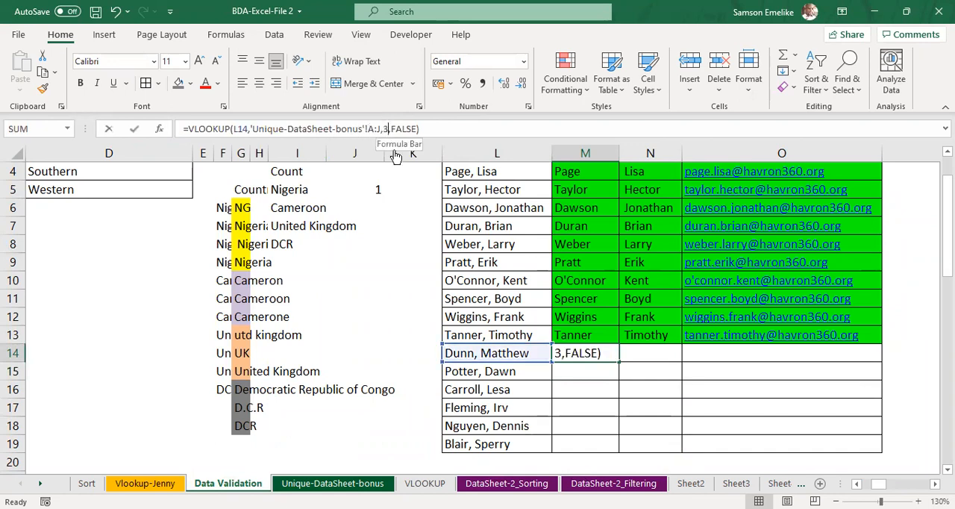
key(BackSpace)
text(4)
key(ctrl+Return)
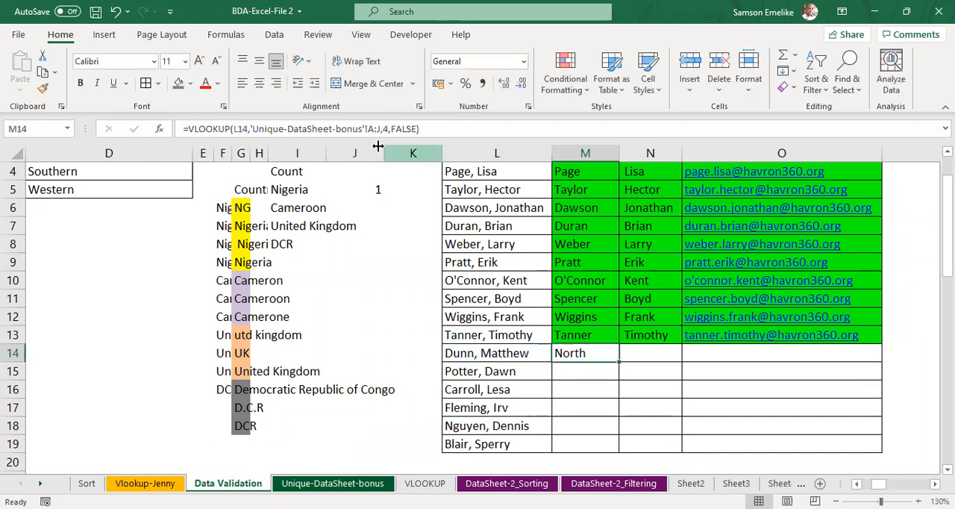
Step: Set the column index in M14's VLOOKUP formula to 2 and fill the formula down to M19
click(386, 128)
key(BackSpace)
text(2)
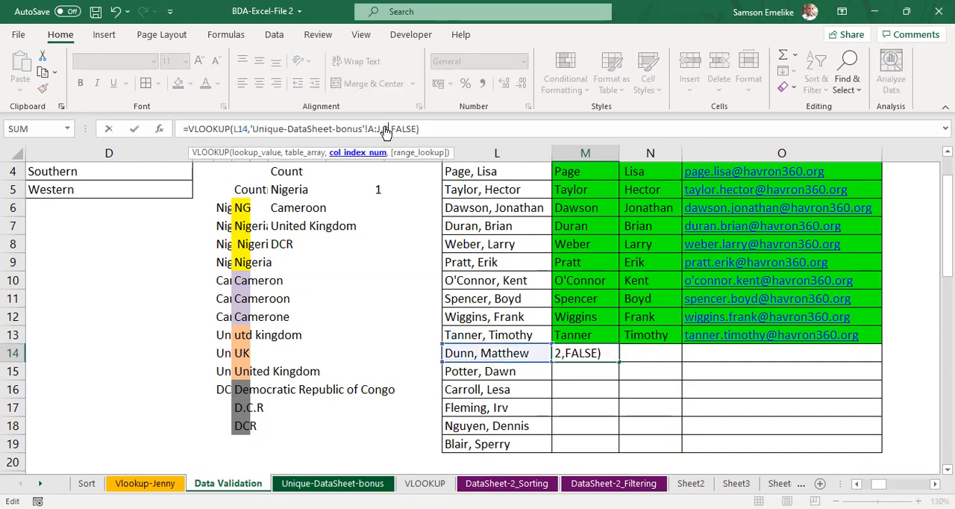
key(ctrl+Return)
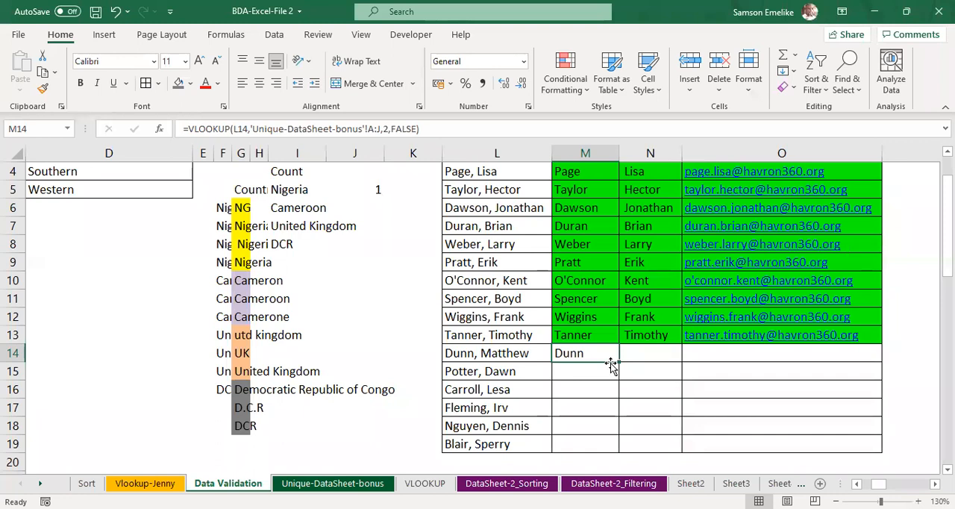
double_click(619, 362)
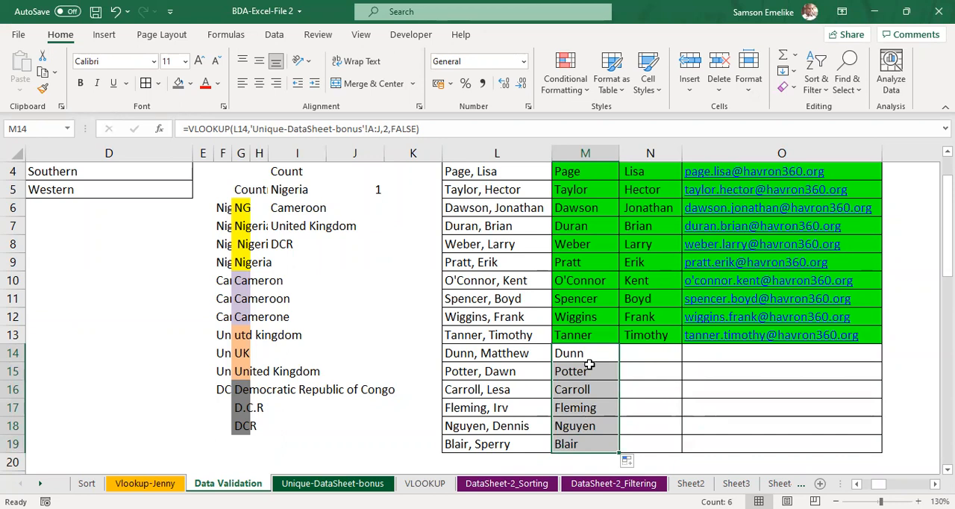
Step: Add an extra space before the second part of the name in L14 to test the lookup, and remove it again
click(494, 356)
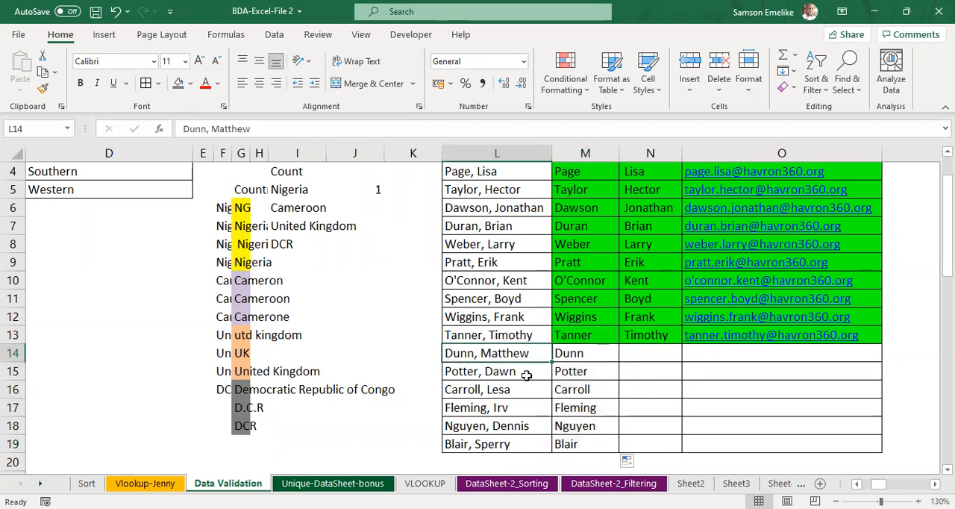
double_click(481, 353)
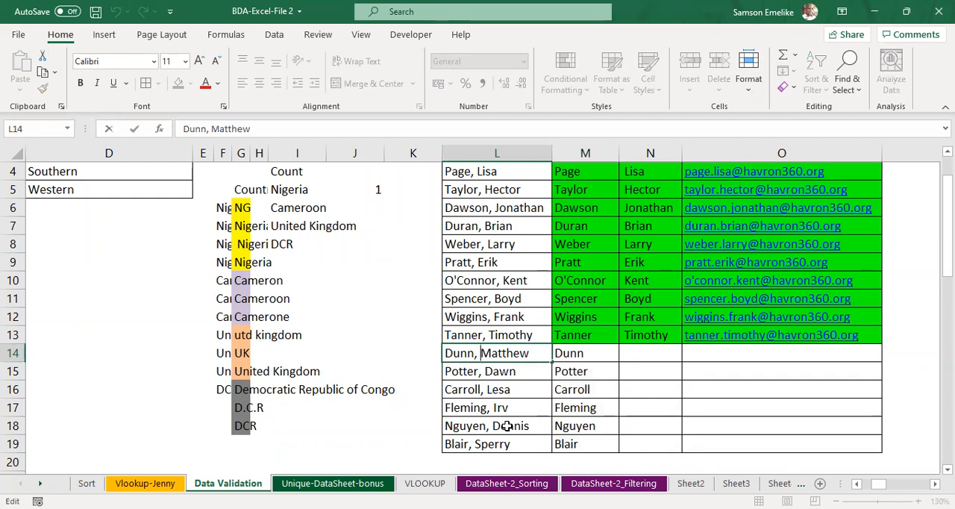
key(Return)
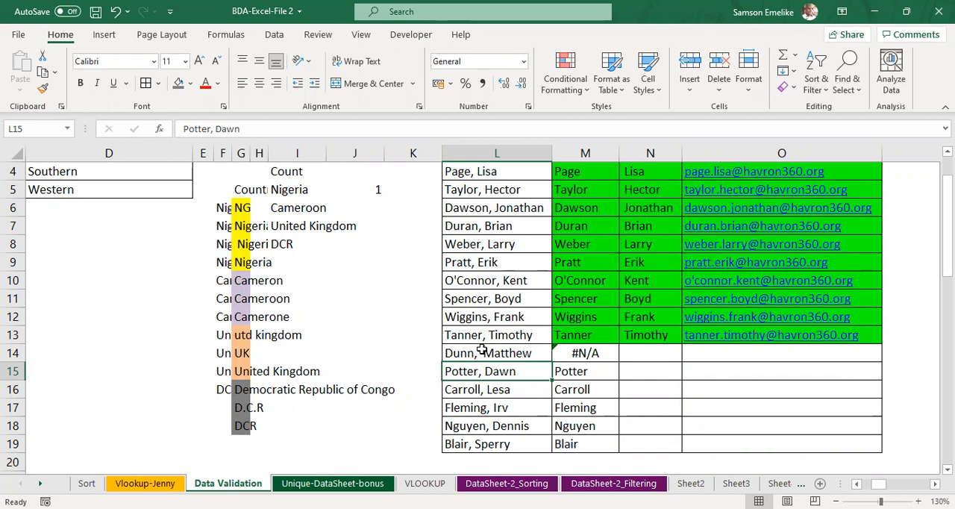
double_click(481, 351)
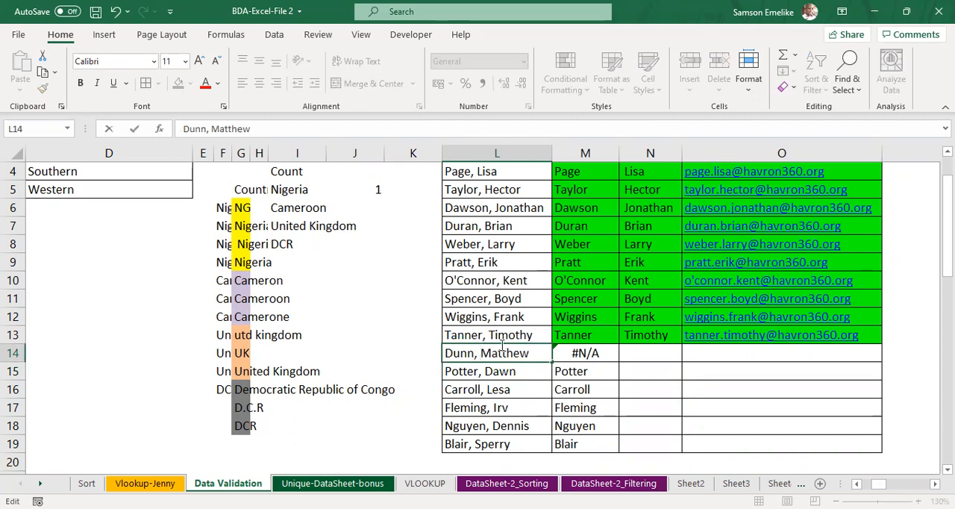
key(Return)
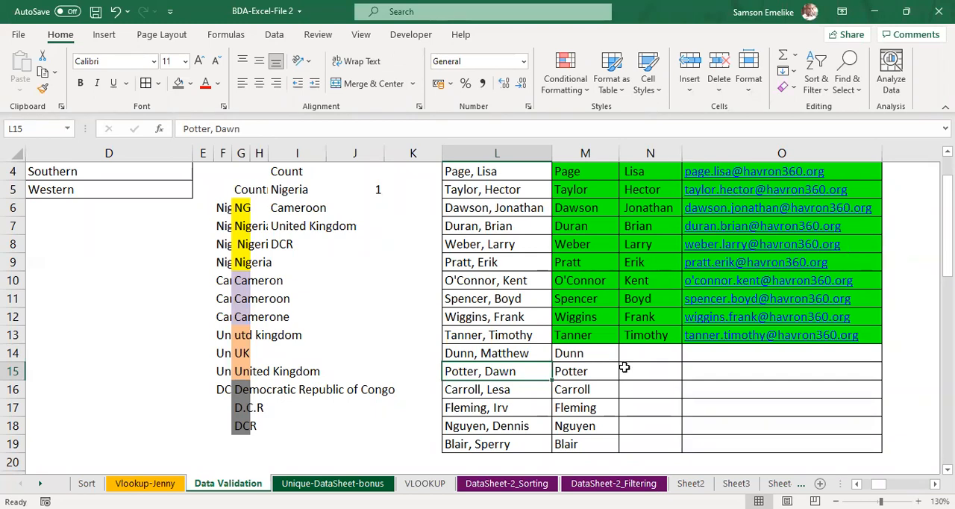
Step: Insert five blank columns at F to J, between the region lists and the country examples, and widen them equally
scroll(624, 367, left, 5)
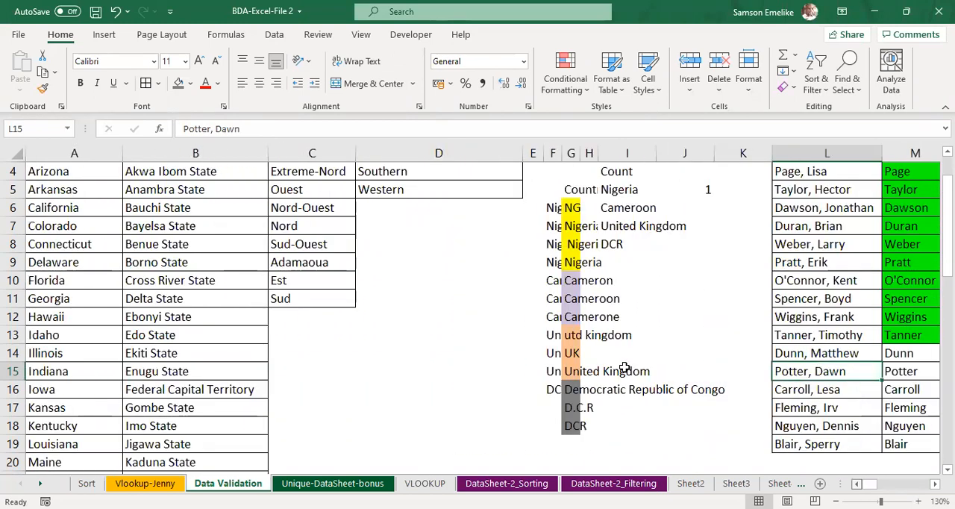
click(560, 152)
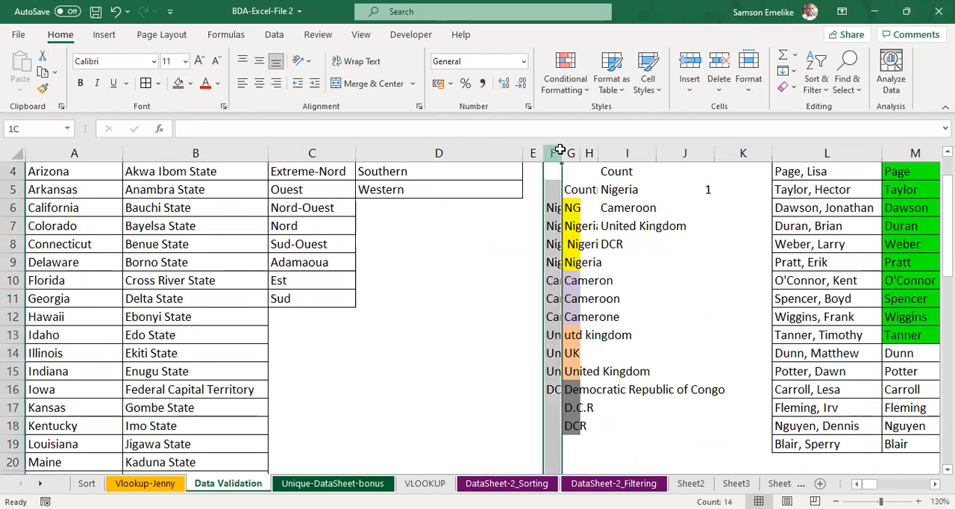
shift+click(690, 155)
right_click(690, 160)
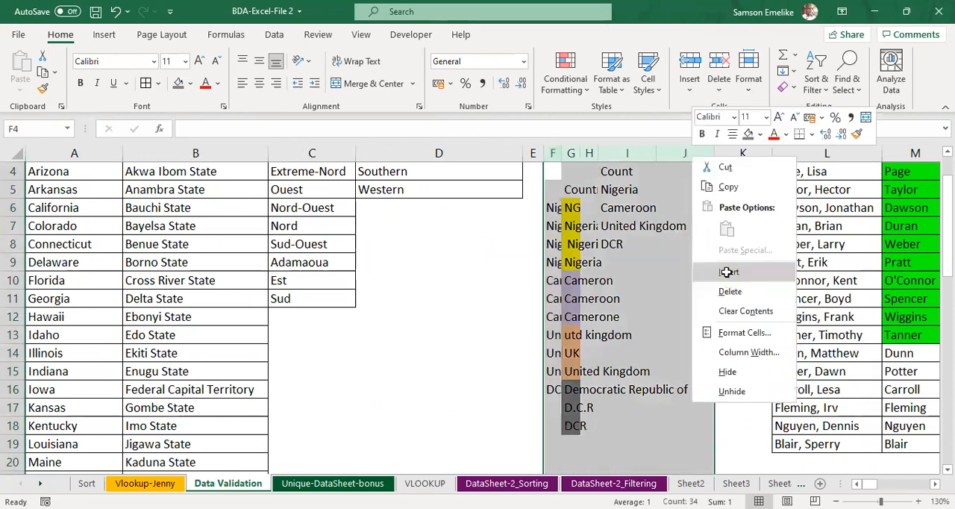
click(724, 270)
drag(566, 154, 612, 153)
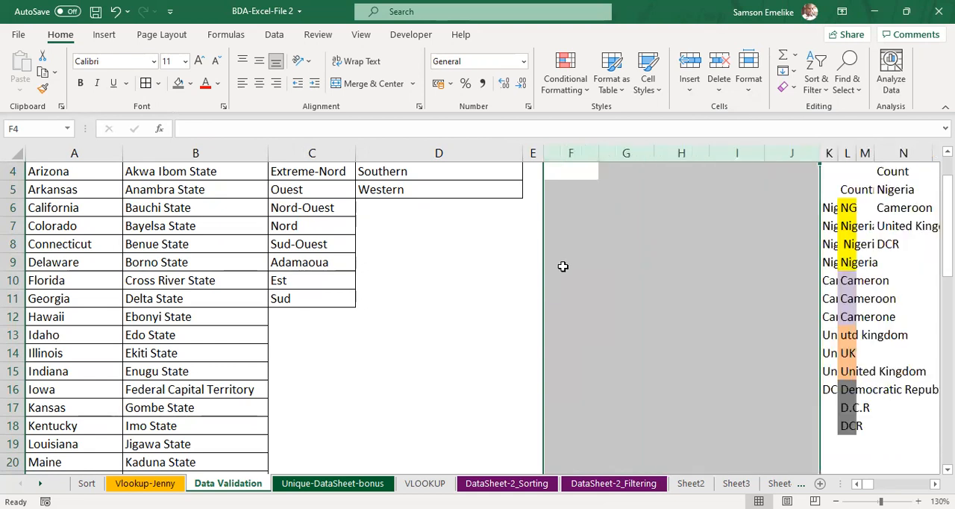
click(477, 286)
click(464, 89)
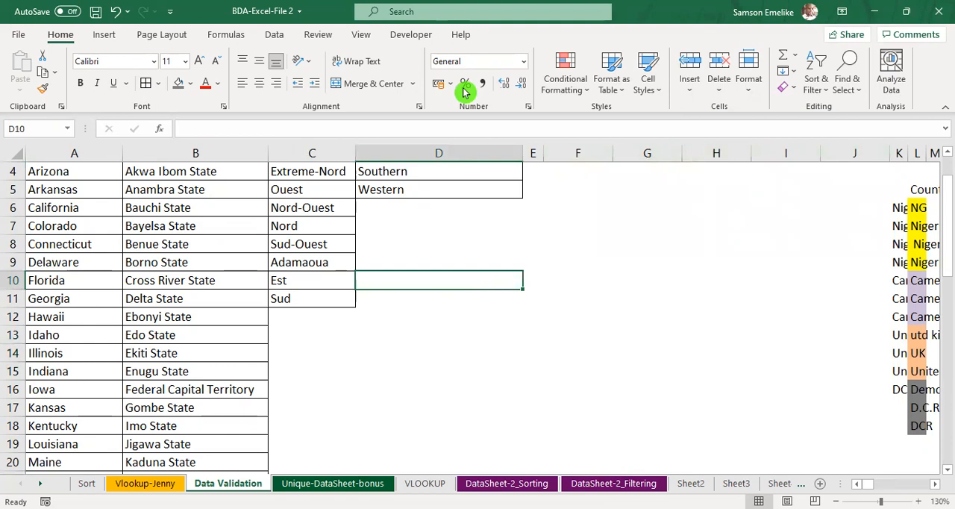
key(ctrl+n)
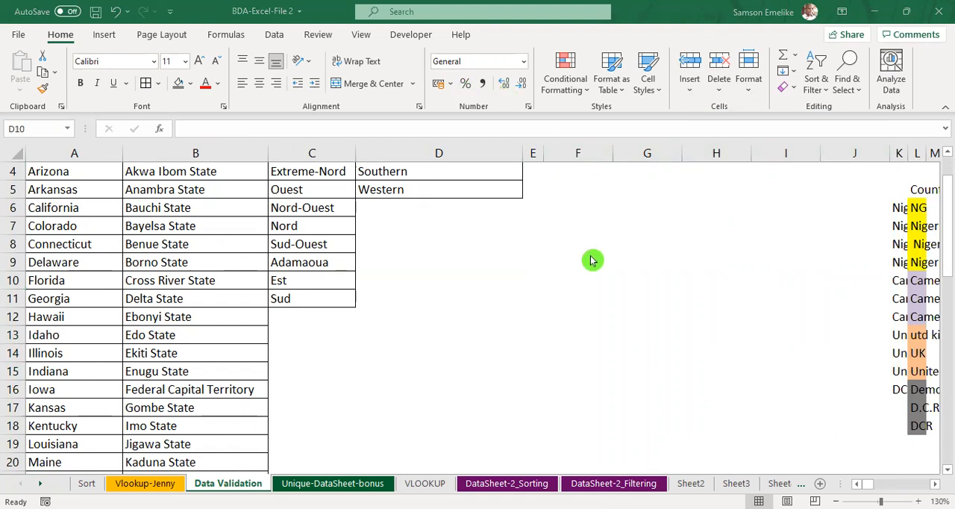
Step: Auto-fit the width of the Sierra Leone column D and insert one more blank column at J
scroll(113, 240, up, 1)
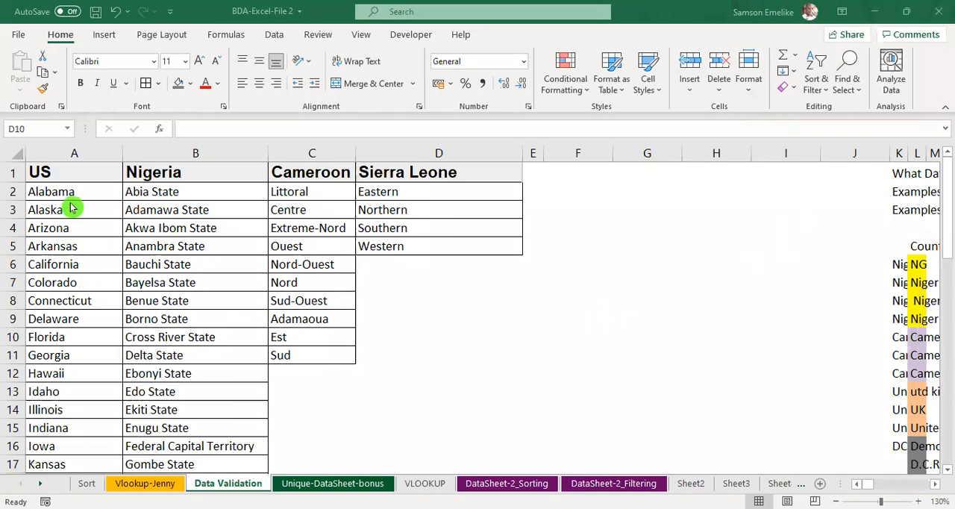
double_click(520, 153)
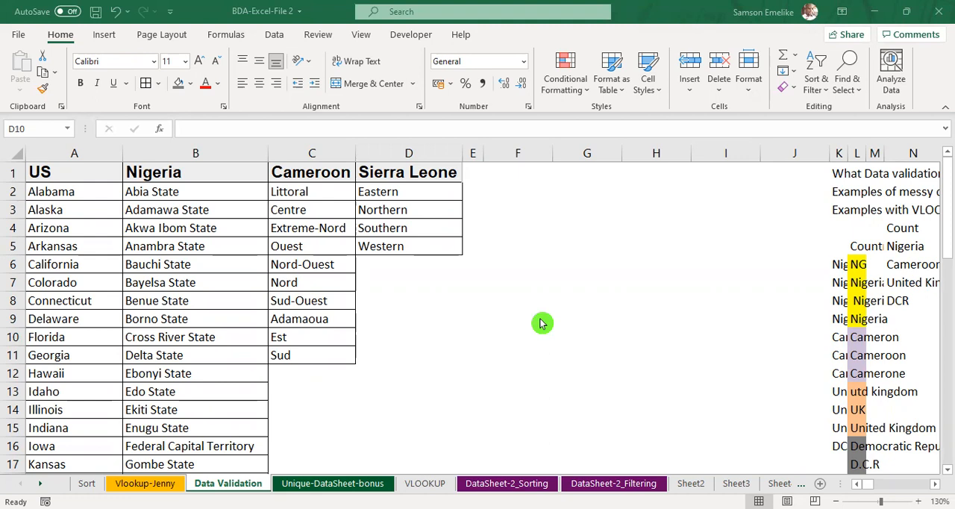
click(829, 154)
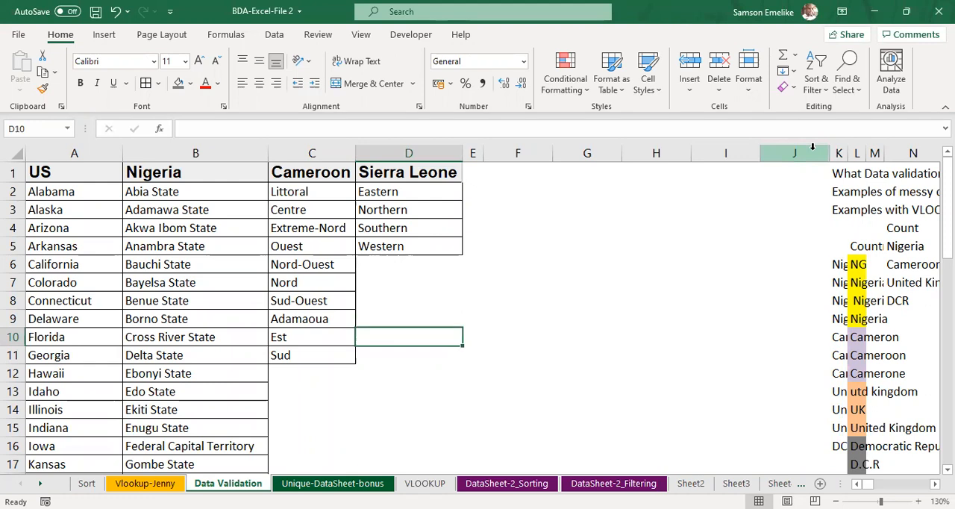
right_click(814, 153)
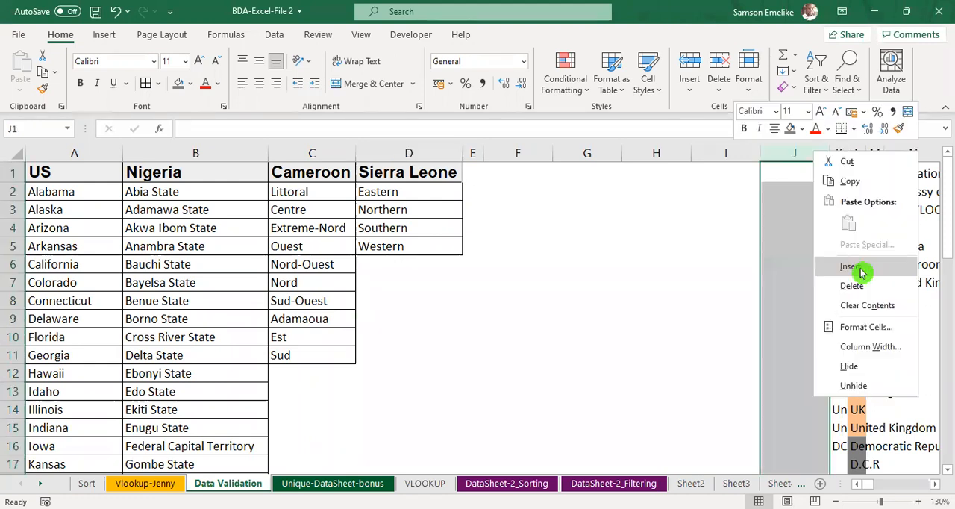
click(861, 268)
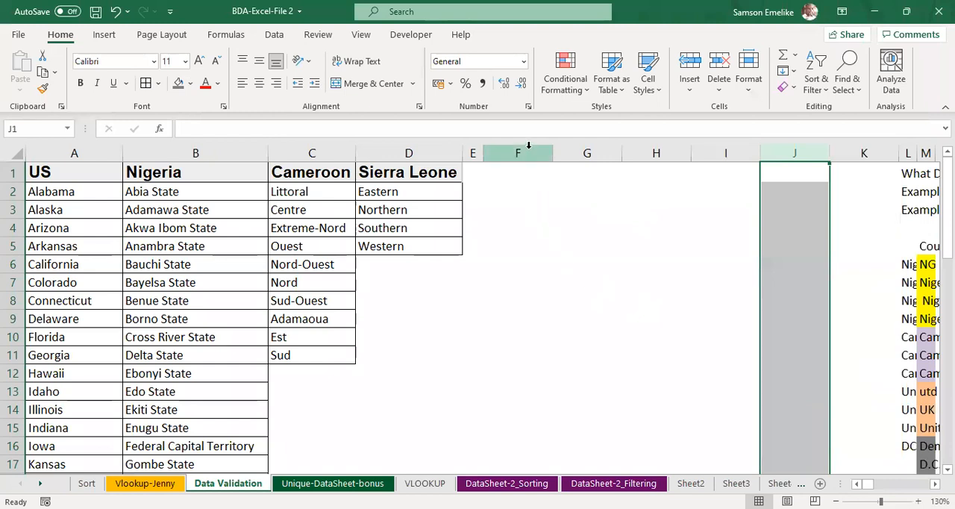
click(641, 303)
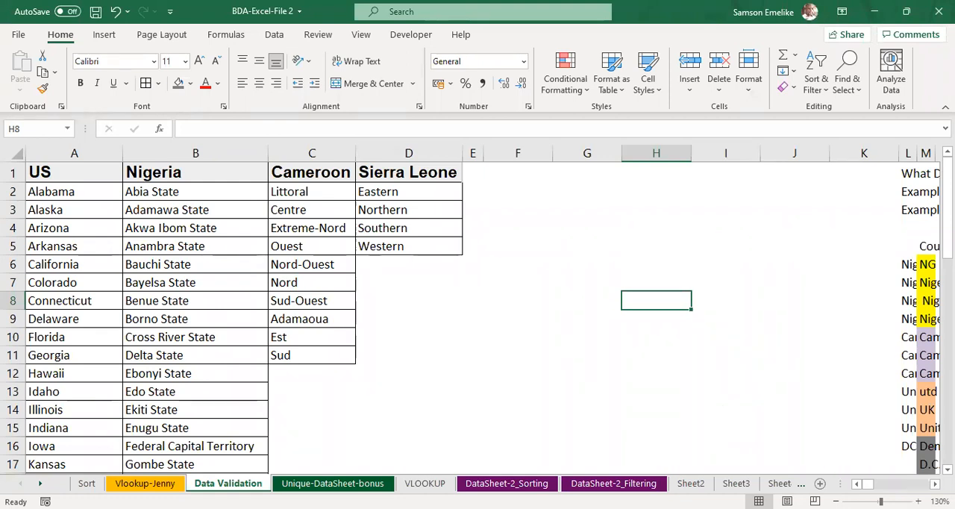
Step: Widen columns L to O to one equal width so the country example entries can be read
scroll(672, 318, right, 3)
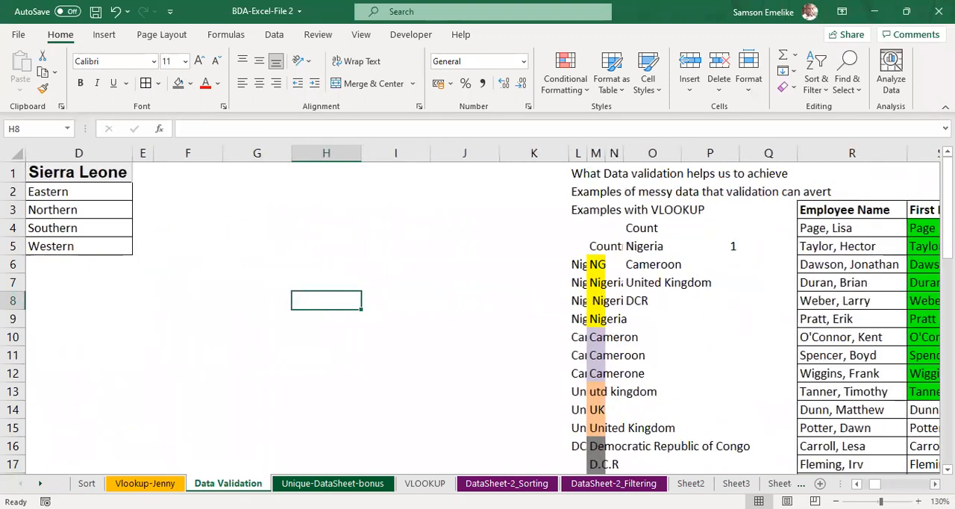
click(583, 153)
drag(591, 150, 633, 155)
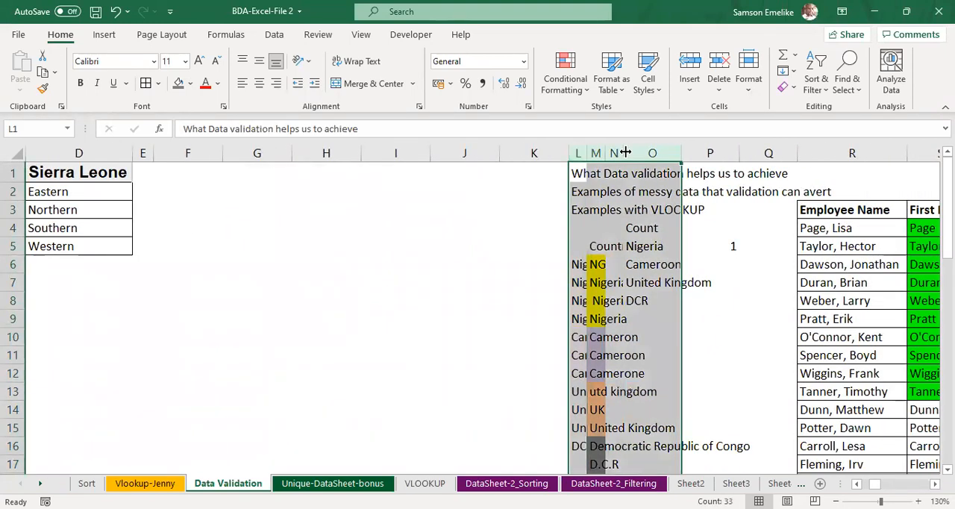
double_click(624, 153)
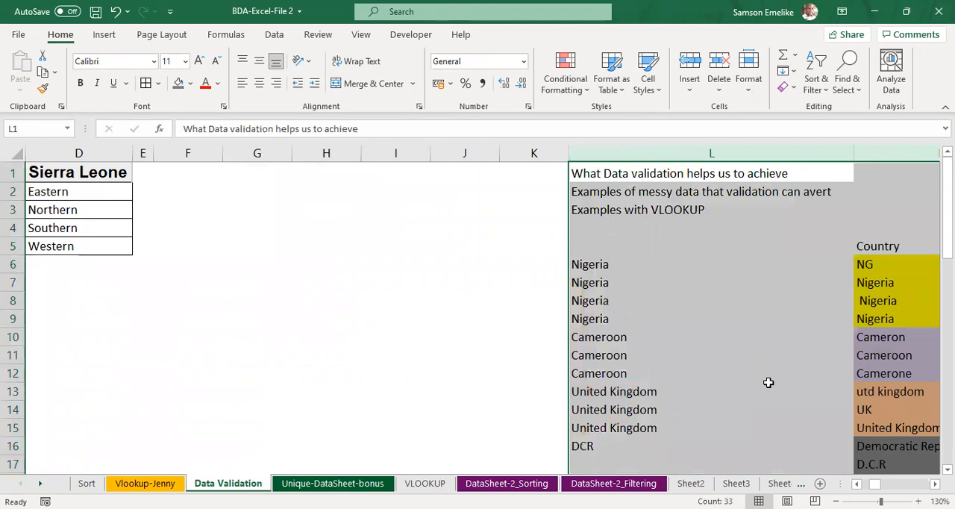
scroll(768, 382, right, 2)
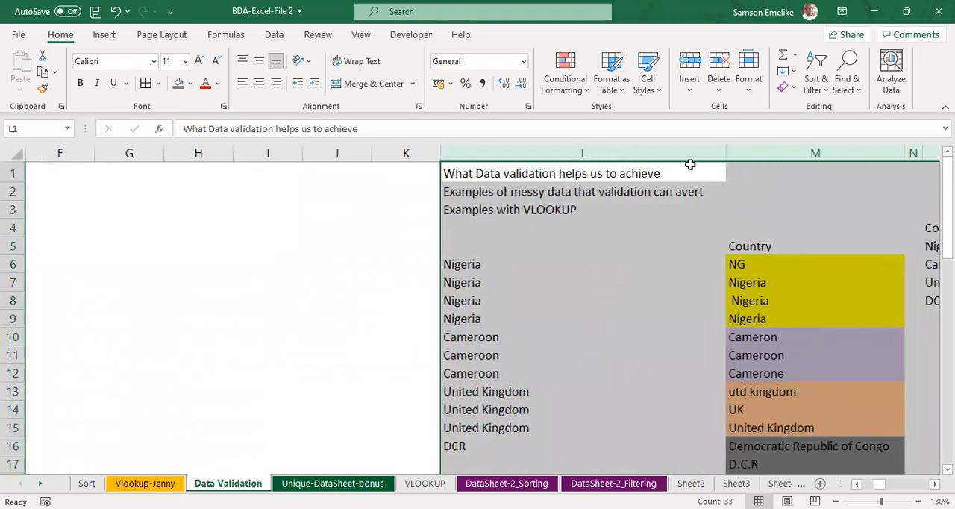
drag(728, 148, 575, 152)
Step: Narrow the empty column N and auto-fit the width of the Country column M
click(472, 265)
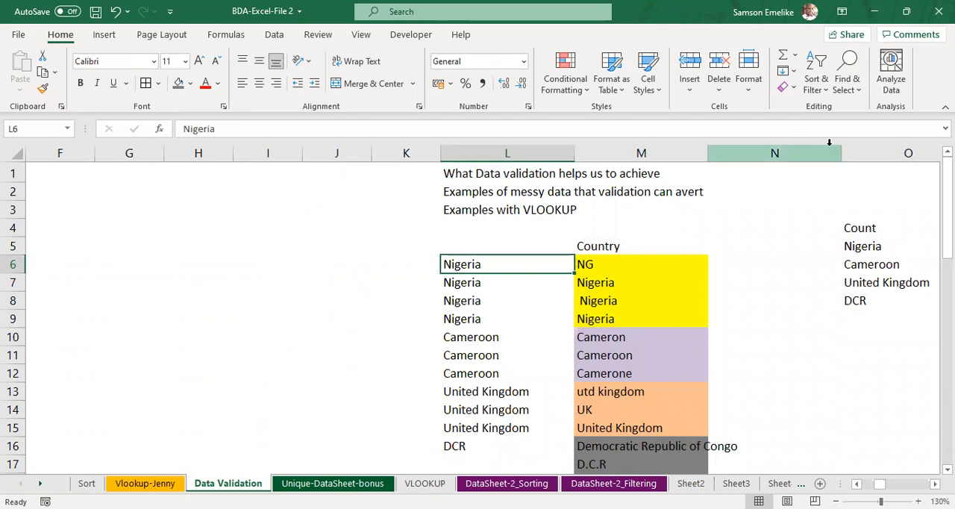
drag(841, 153, 737, 154)
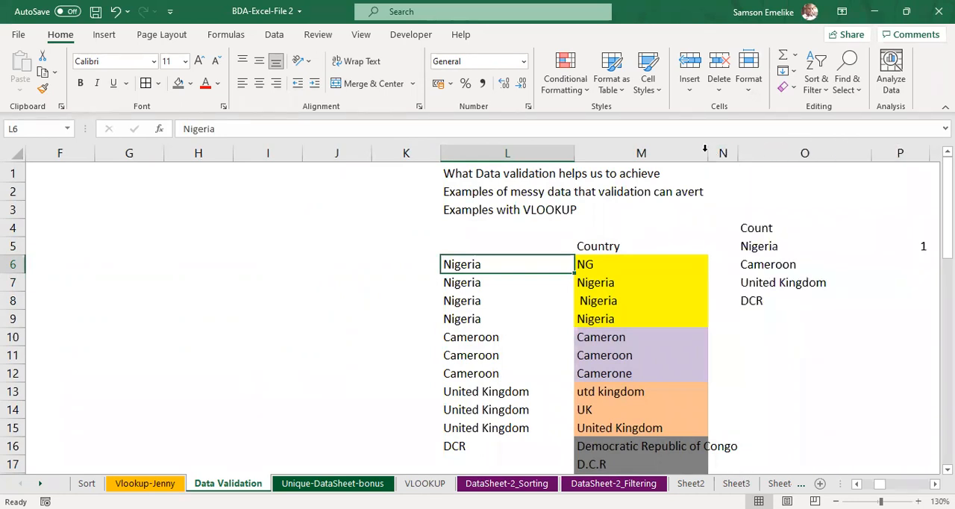
double_click(707, 153)
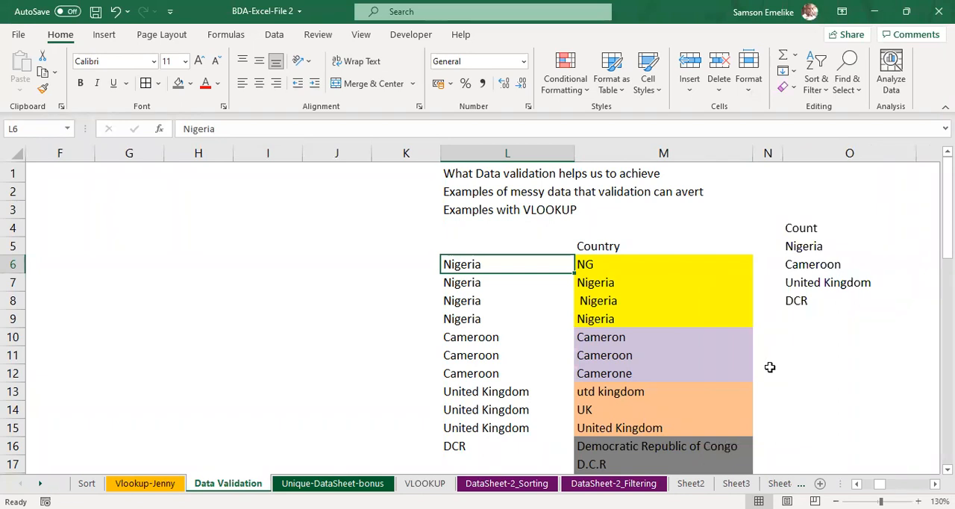
Step: Examine the differing ways Nigeria is entered in M6 to M9 of the Country column
click(594, 264)
click(598, 283)
click(603, 301)
click(604, 319)
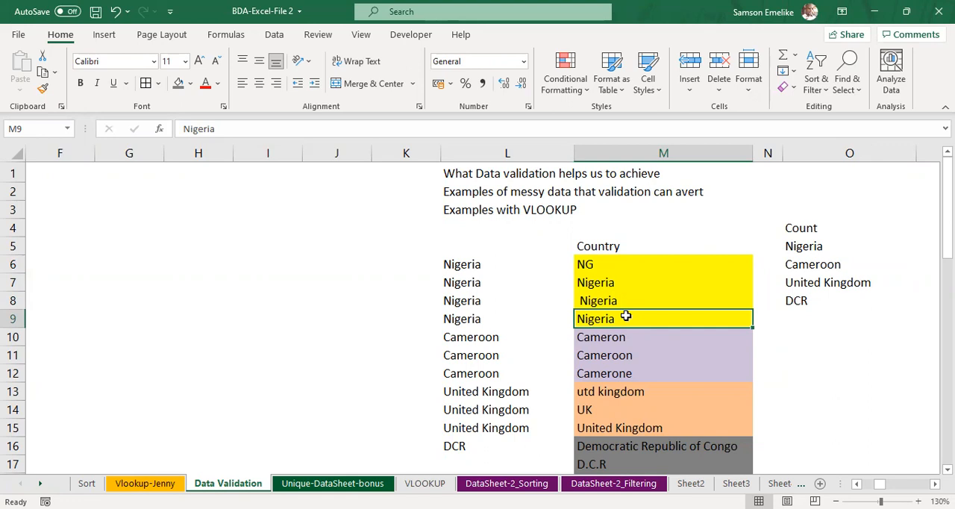
click(606, 267)
click(602, 285)
click(600, 299)
click(606, 319)
click(593, 265)
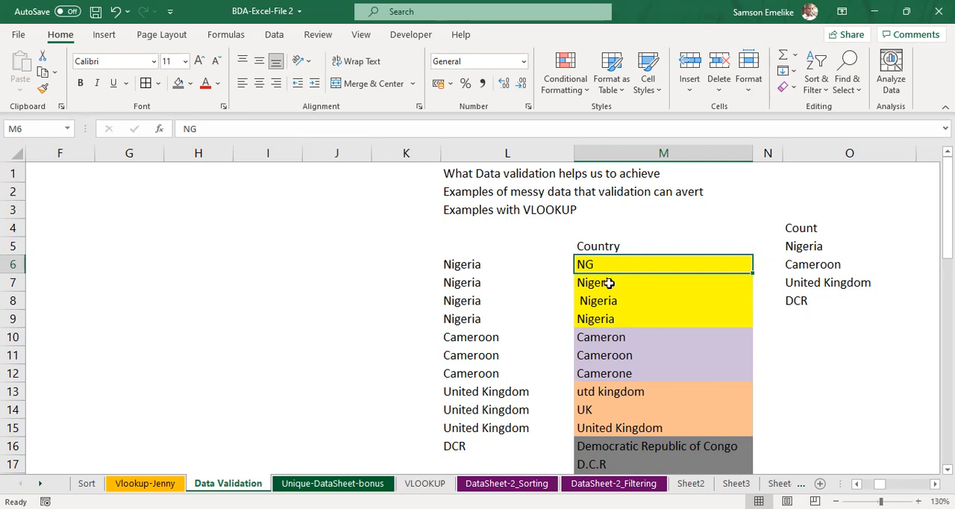
click(608, 285)
click(605, 303)
click(601, 327)
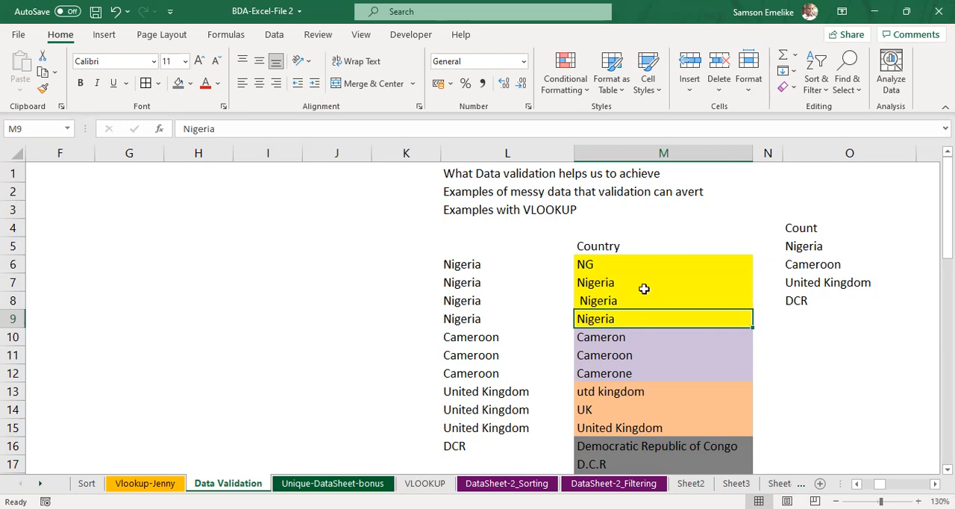
click(589, 301)
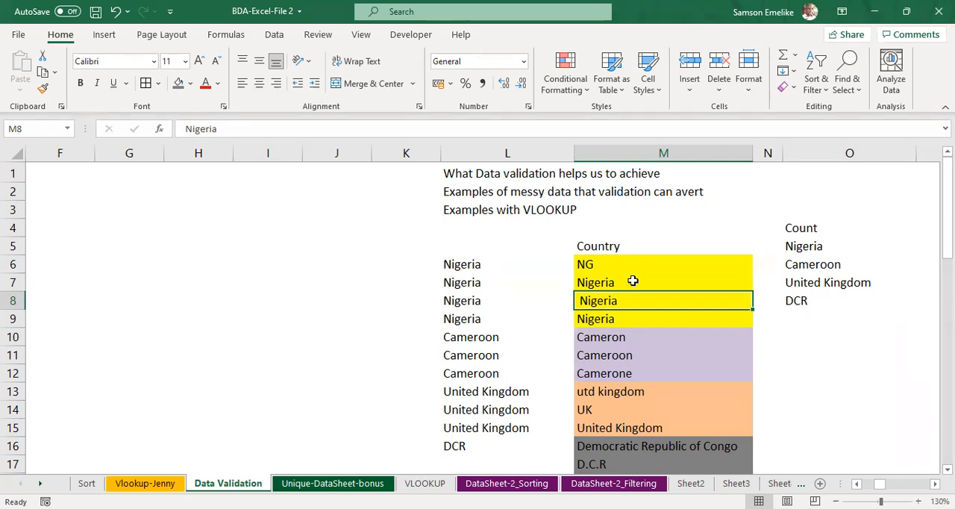
click(622, 318)
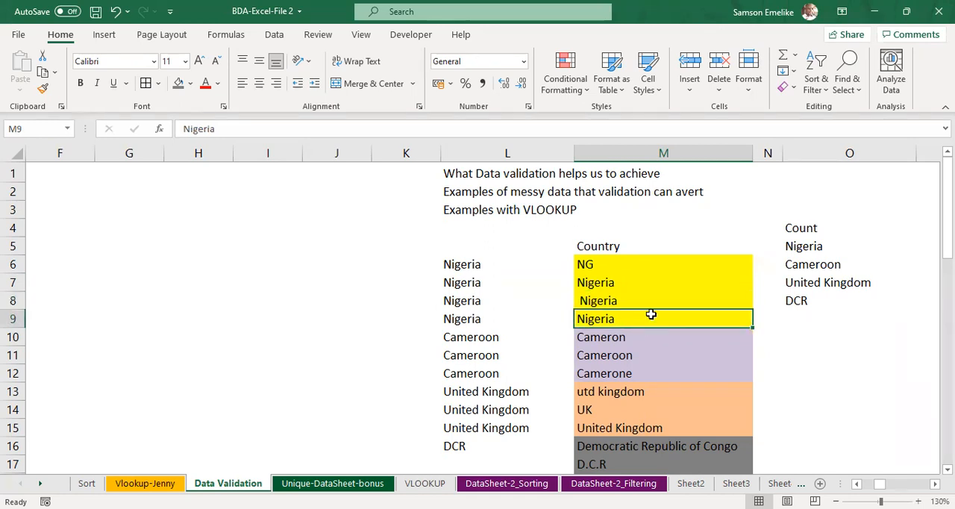
Step: Check the Nigeria entries in M9, M8 and M7 in edit mode for leading or trailing spaces
double_click(650, 318)
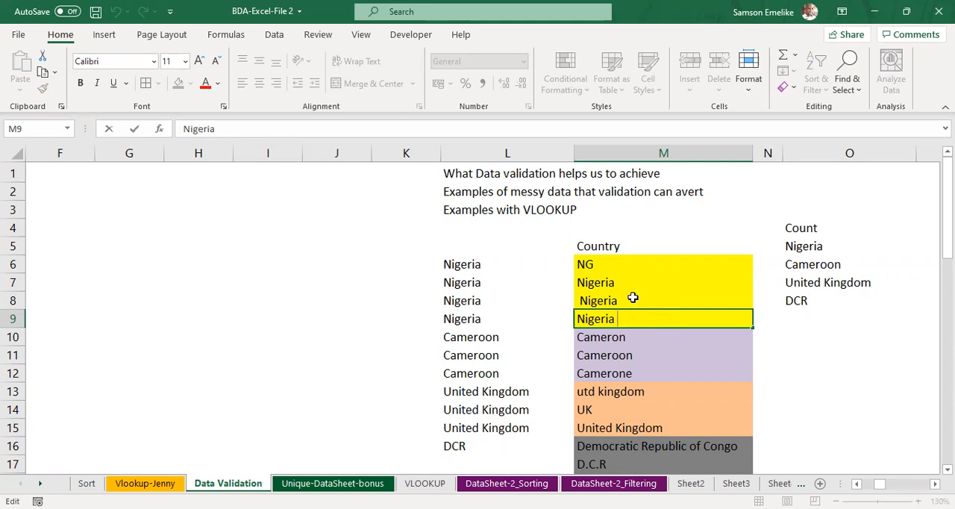
double_click(631, 301)
key(Home)
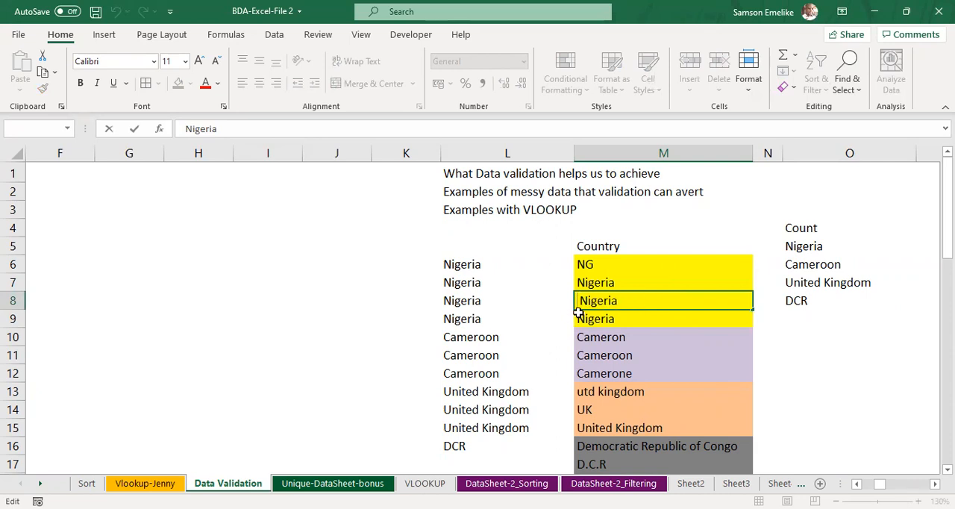
double_click(632, 281)
click(577, 285)
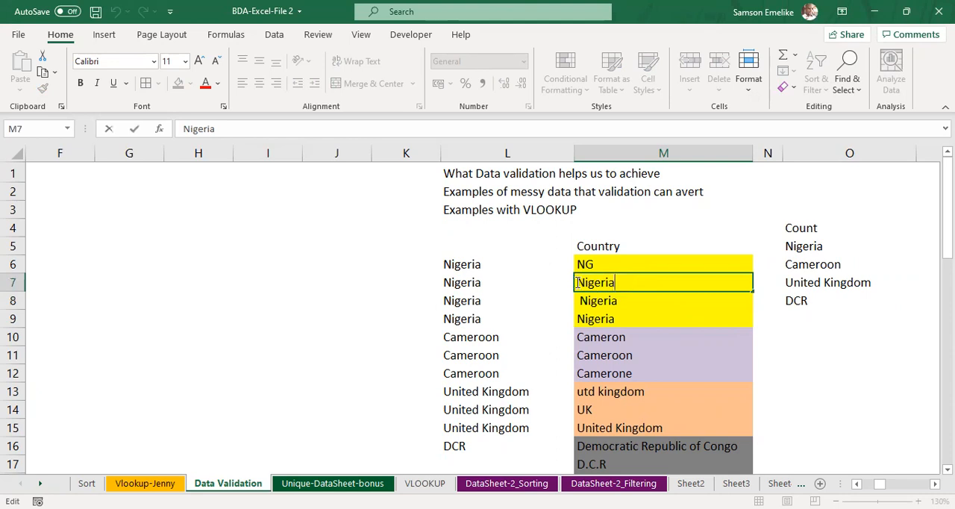
double_click(577, 285)
click(579, 285)
click(668, 322)
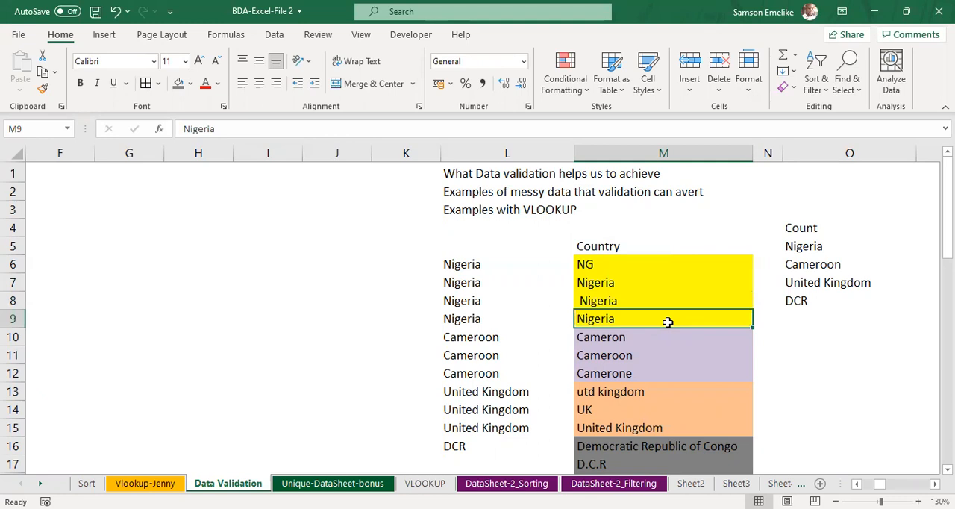
Step: Compare the entry variants for Nigeria, Cameroon and United Kingdom in M6 to M15
click(591, 268)
click(597, 287)
click(602, 303)
click(605, 321)
scroll(639, 358, down, 1)
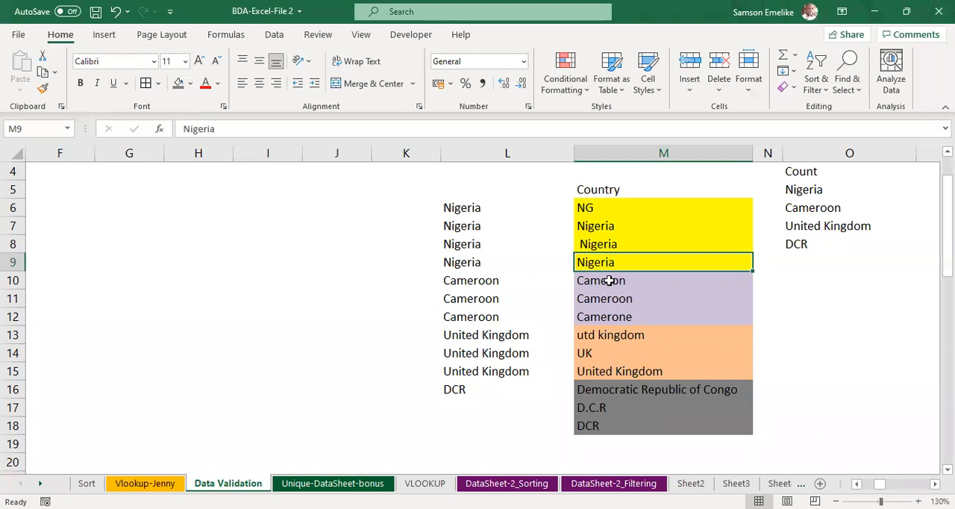
click(609, 282)
click(626, 302)
click(628, 318)
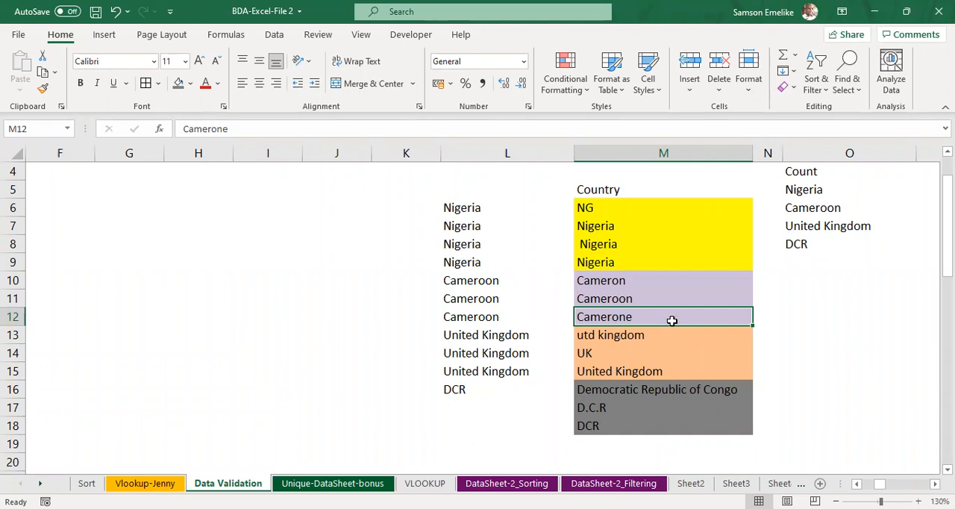
click(608, 334)
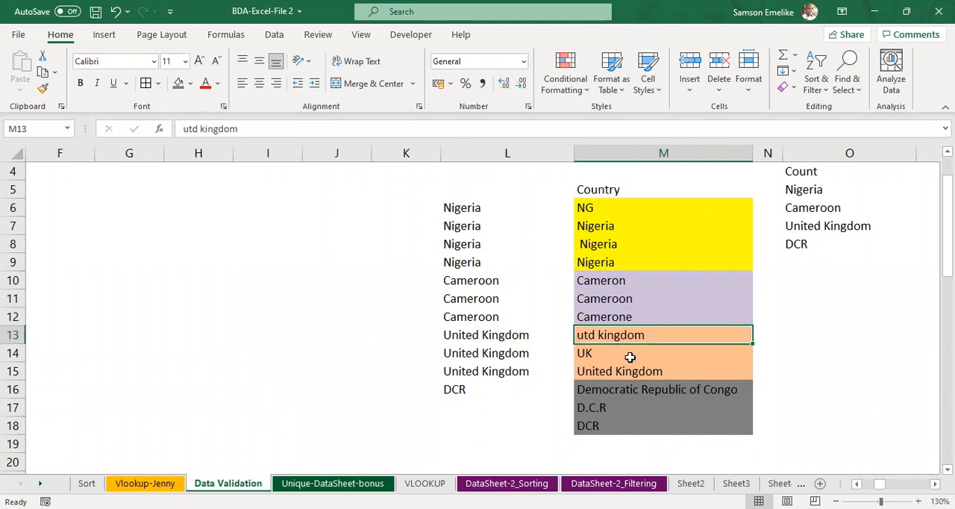
click(589, 356)
click(656, 373)
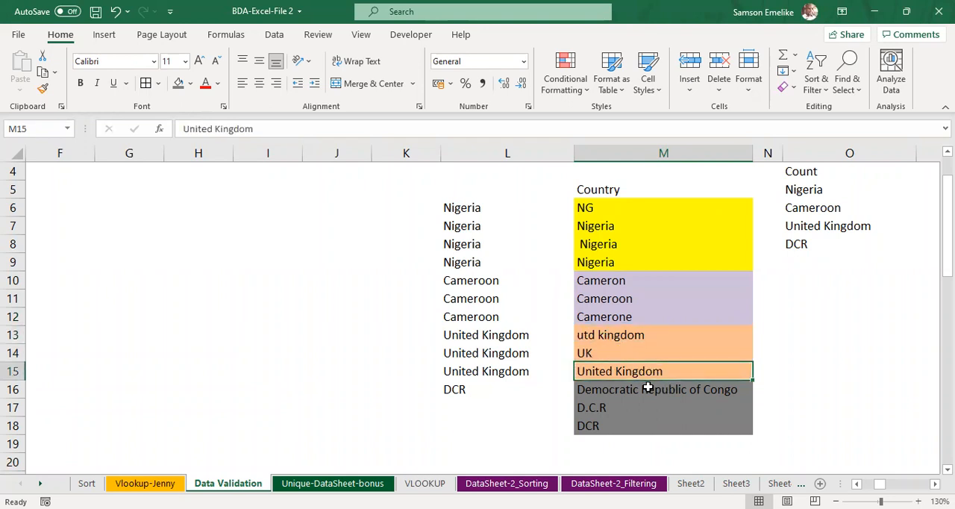
scroll(655, 390, up, 1)
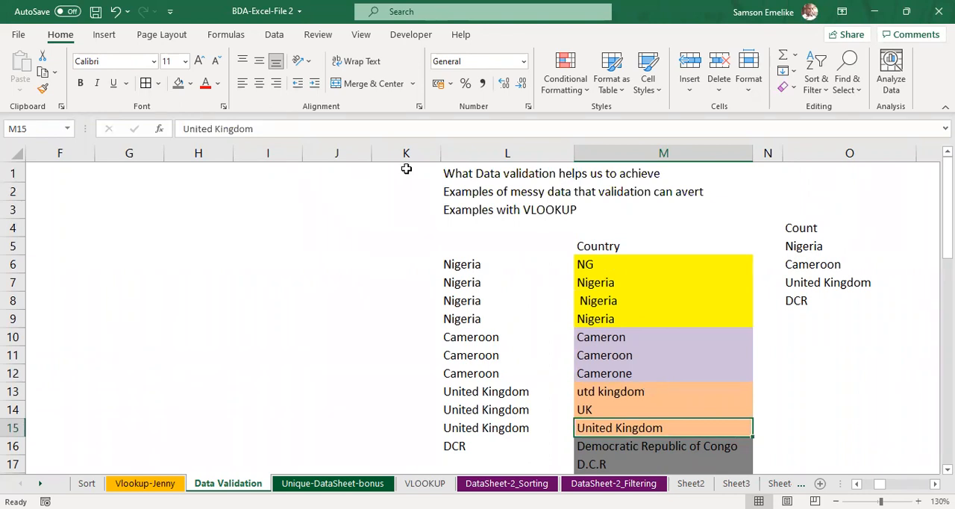
key(alt+Tab)
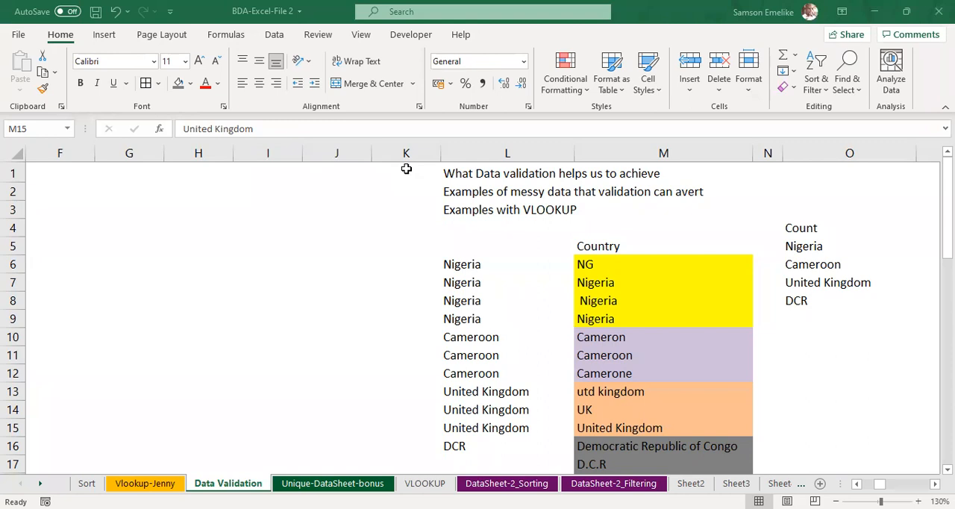
click(495, 306)
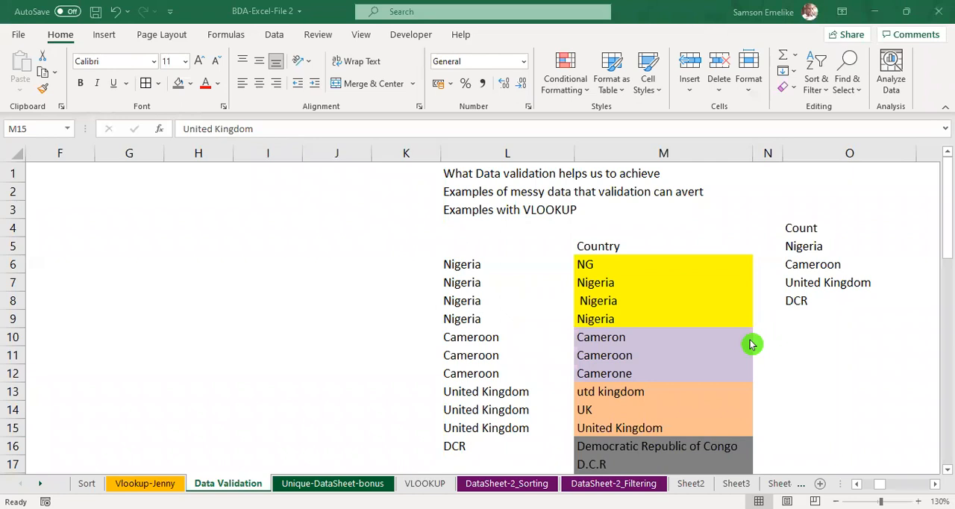
scroll(752, 343, down, 2)
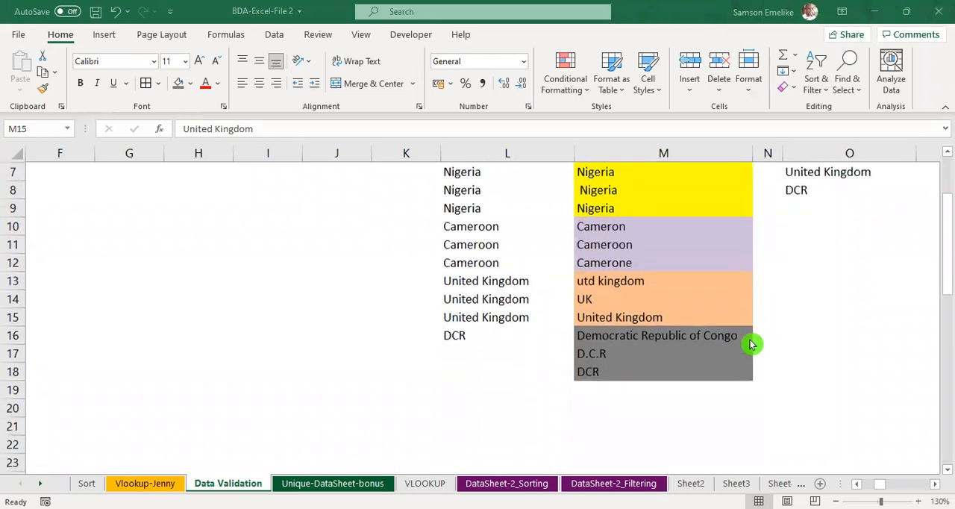
scroll(752, 344, up, 2)
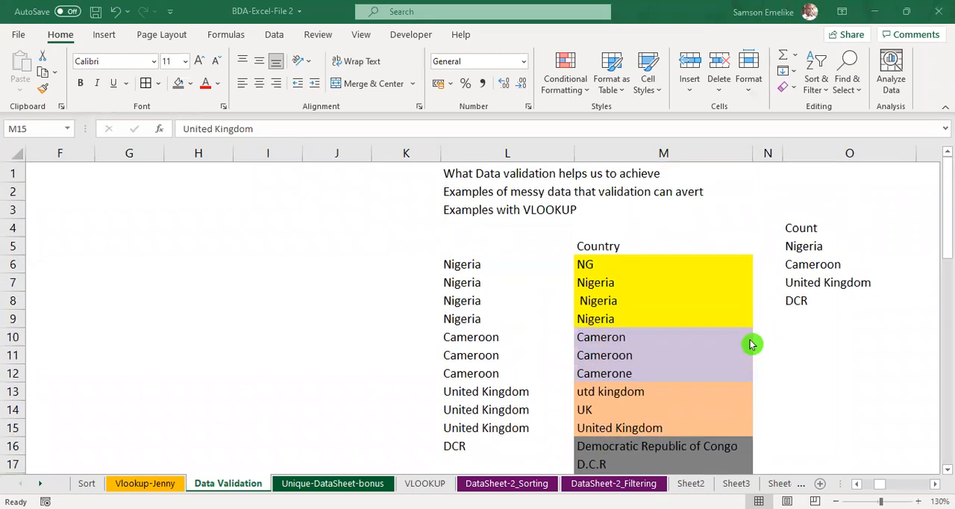
click(784, 391)
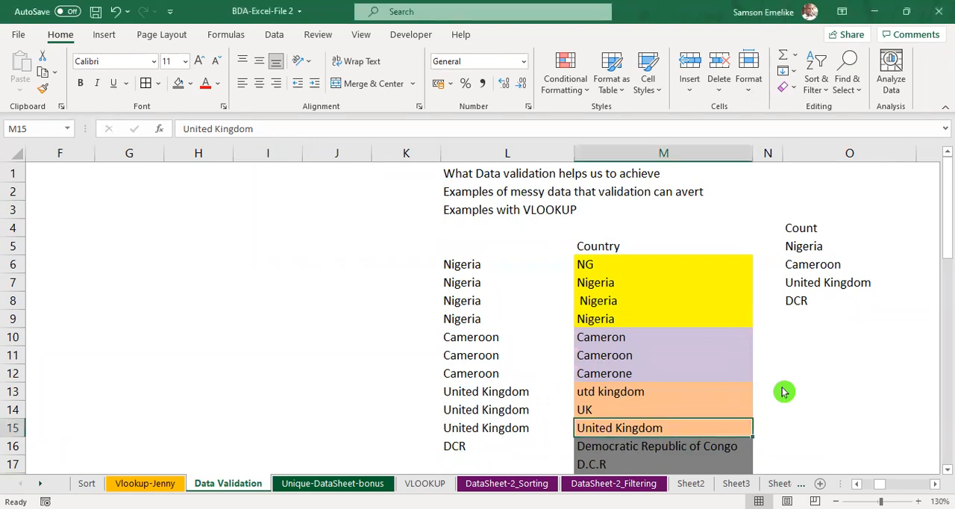
Step: Copy the four country headers and their first regions from A1:D2 into F1:I2
scroll(783, 391, left, 5)
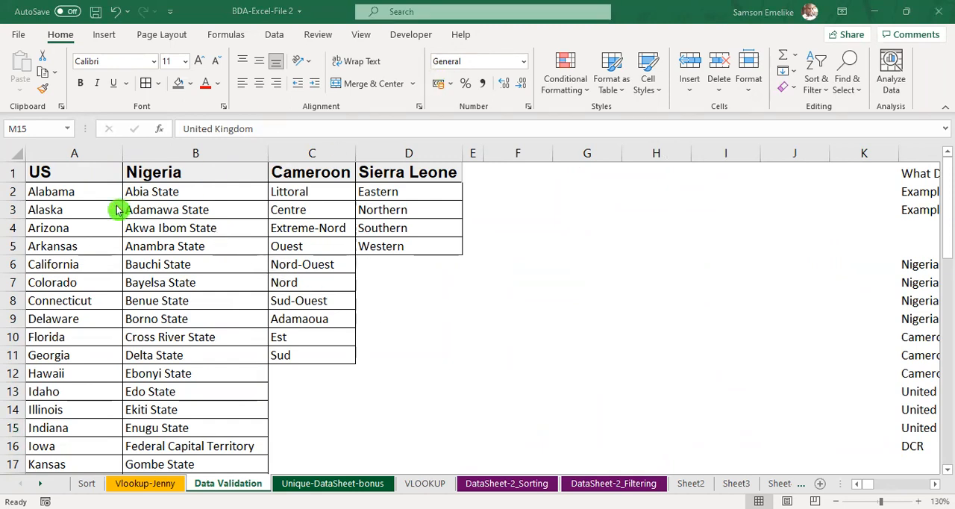
drag(72, 194, 241, 191)
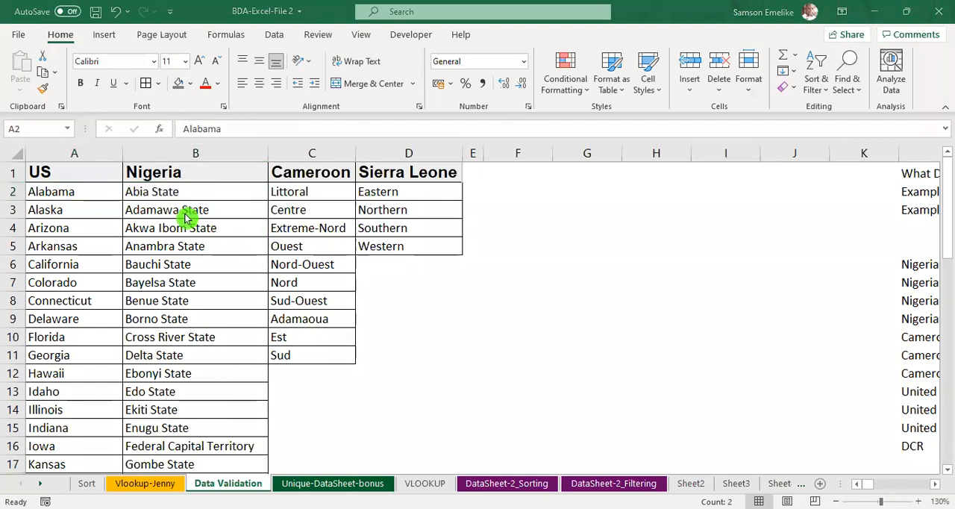
key(Escape)
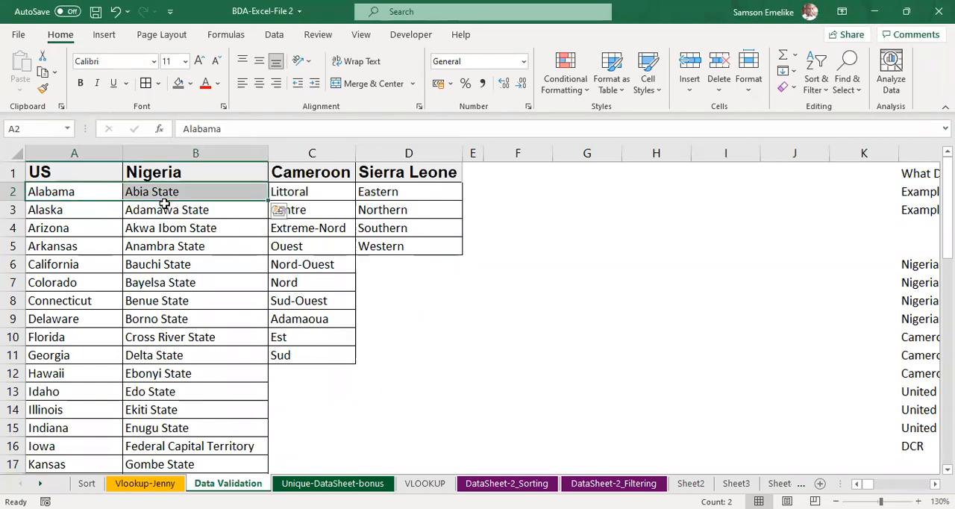
key(shift+Right)
key(shift+Right)
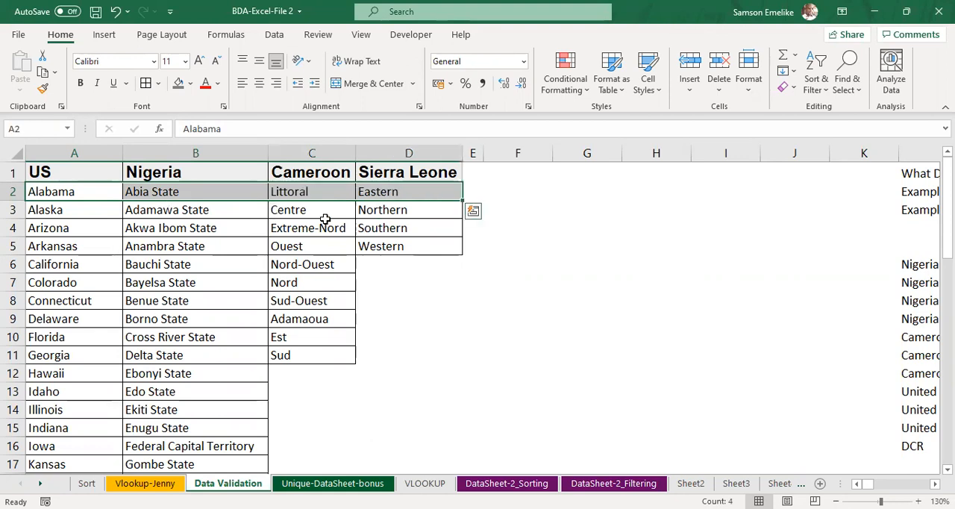
drag(302, 202, 672, 198)
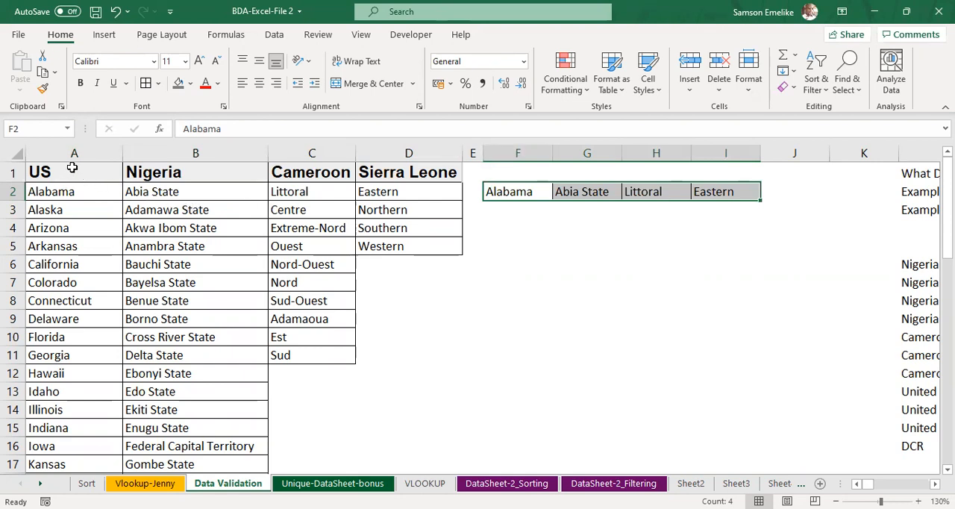
click(523, 172)
drag(60, 172, 736, 185)
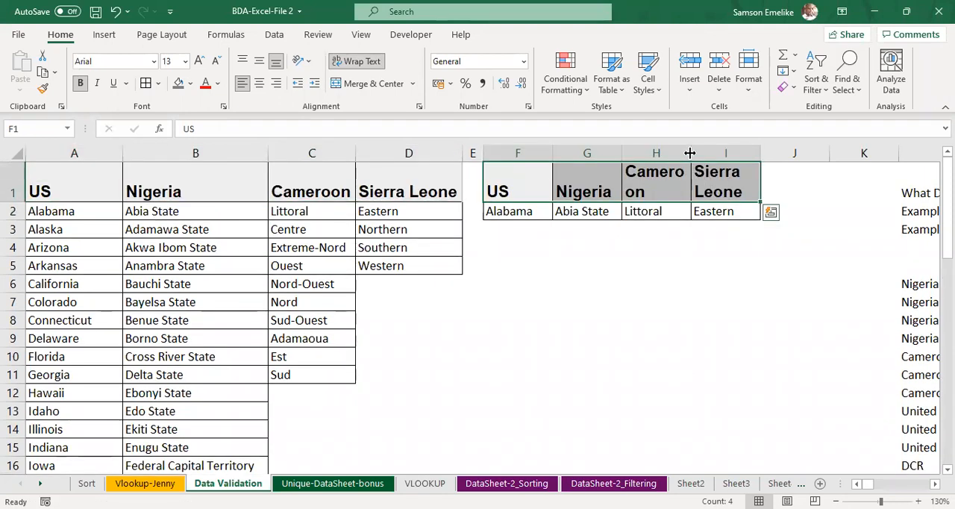
Step: Widen columns H and I so the copied Cameroon and Sierra Leone headers fit on one line, and auto-fit row 1's height
drag(709, 154, 712, 153)
drag(778, 151, 818, 153)
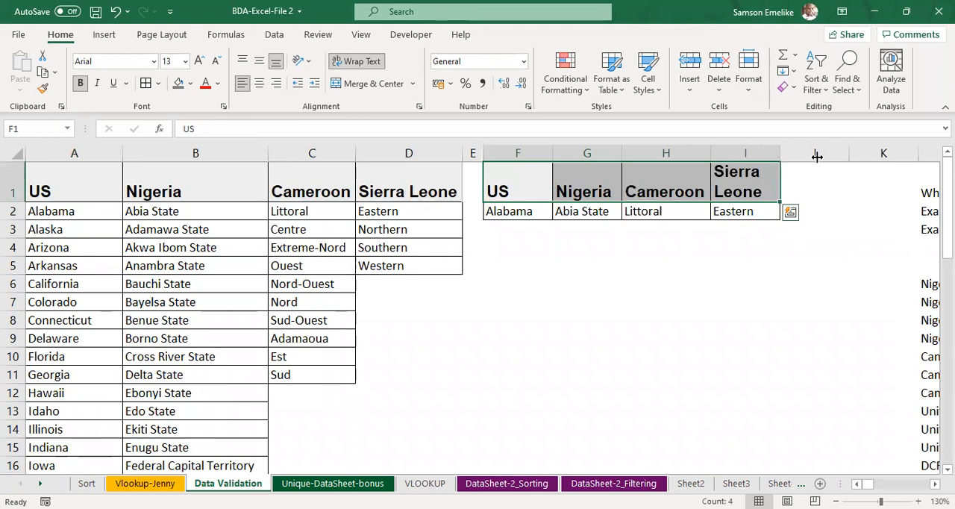
double_click(6, 202)
click(529, 176)
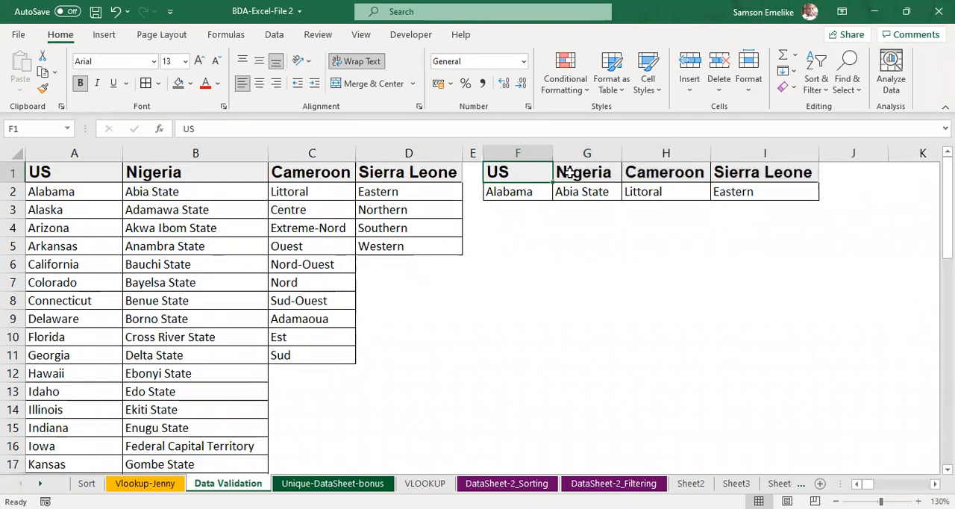
click(803, 170)
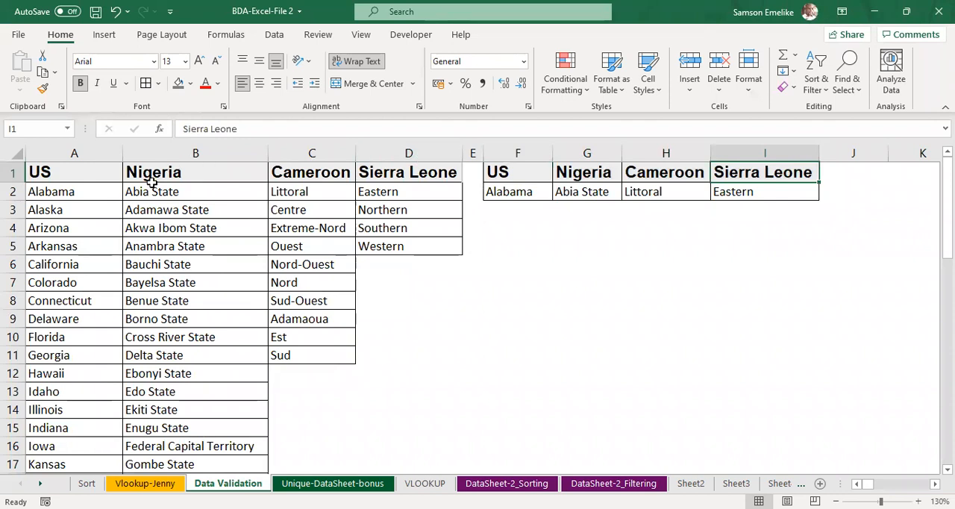
Step: Insert a column before the copied US column, widen it, and enter the header Country in F1
click(497, 148)
right_click(501, 149)
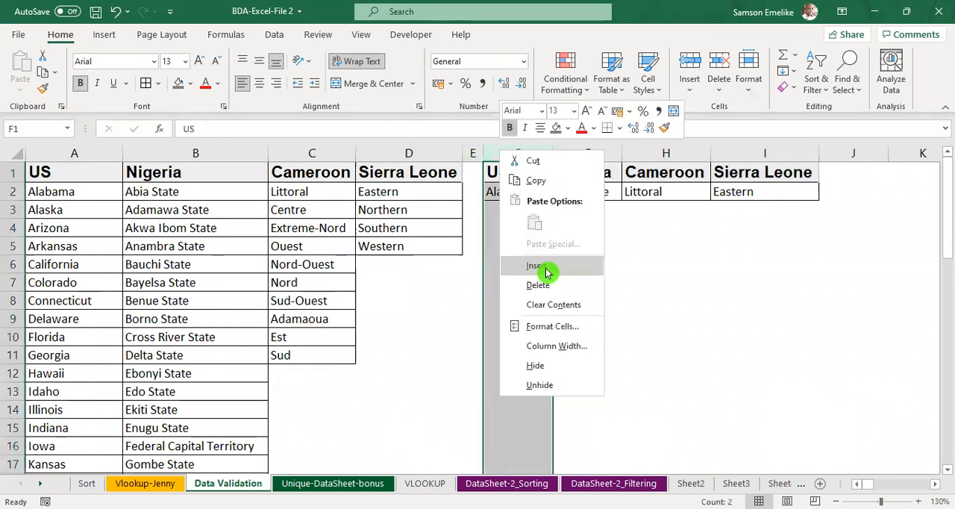
click(548, 270)
drag(504, 148, 563, 150)
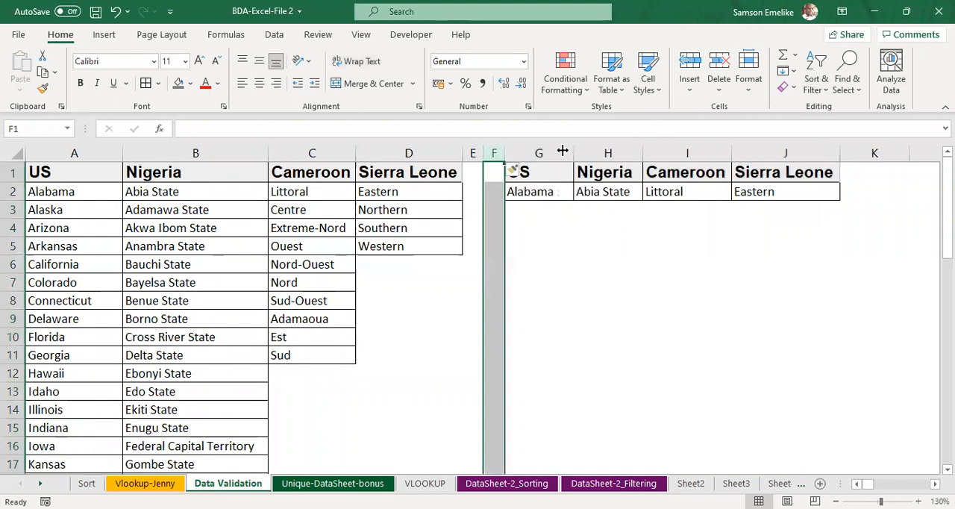
click(541, 172)
text(Country)
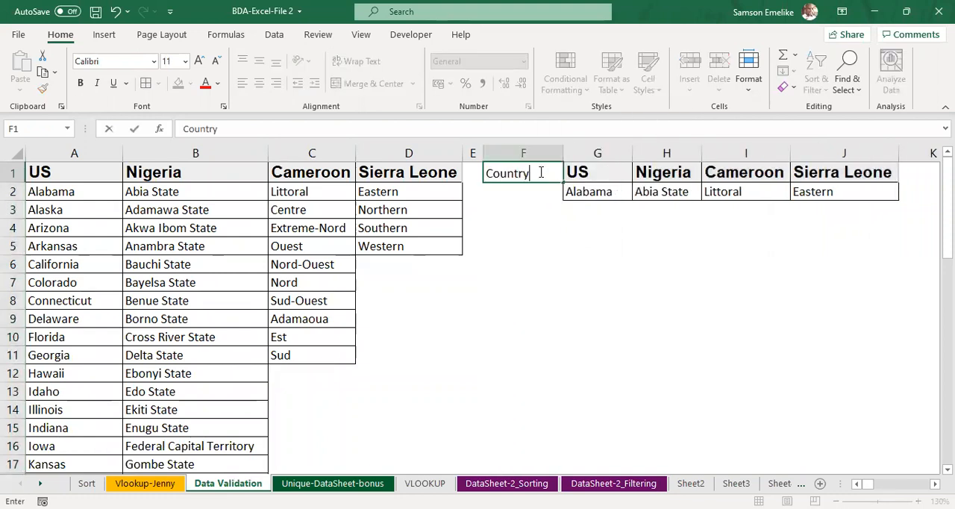
key(Return)
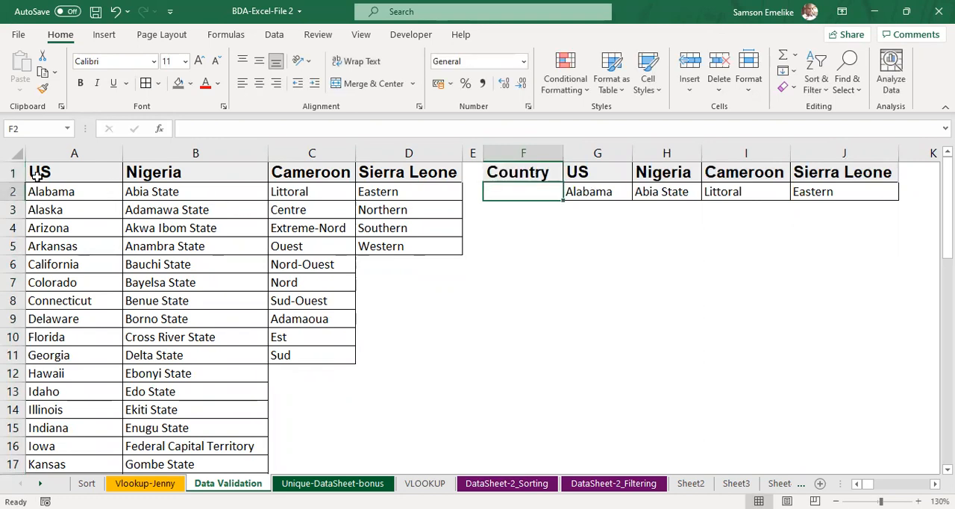
Step: Copy the country headers from A1:D1 and paste them transposed into F2:F5 under the Country header
drag(43, 174, 373, 164)
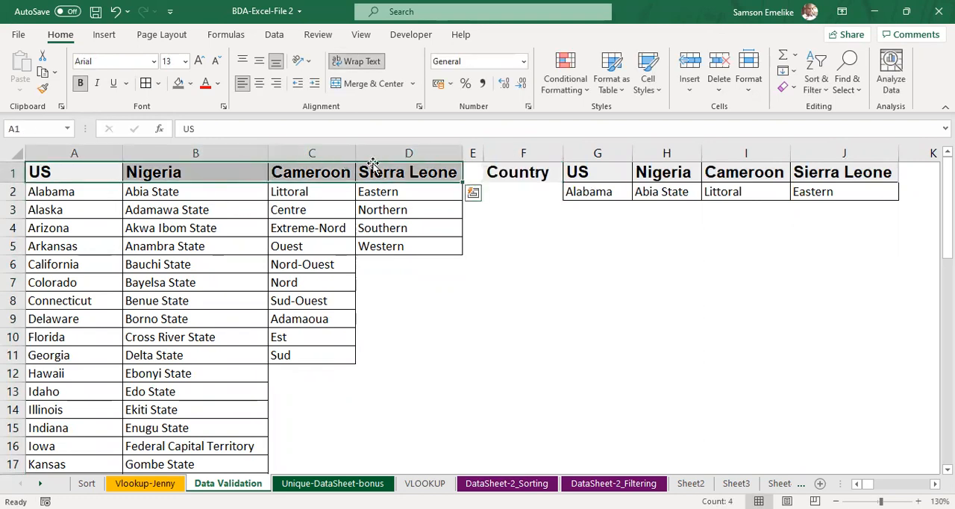
key(ctrl+c)
click(529, 191)
right_click(529, 190)
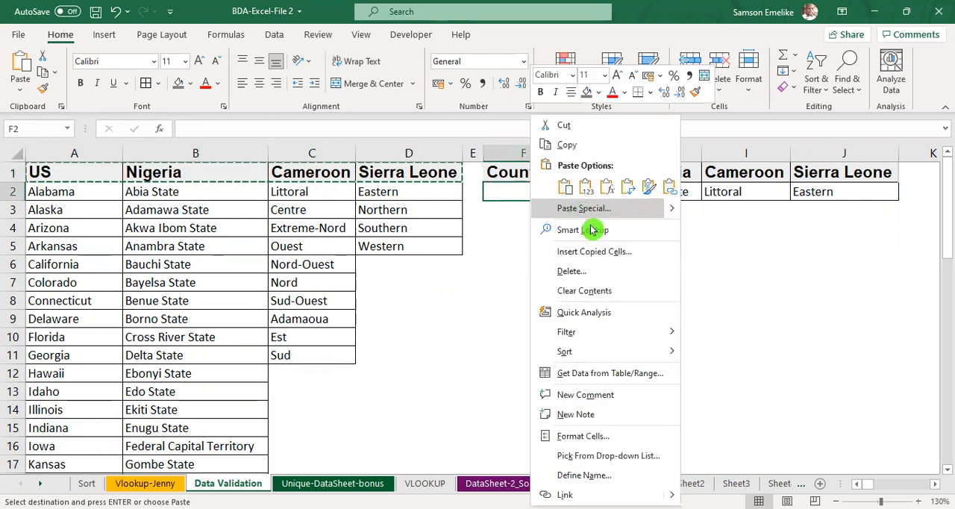
click(584, 208)
click(589, 273)
click(625, 300)
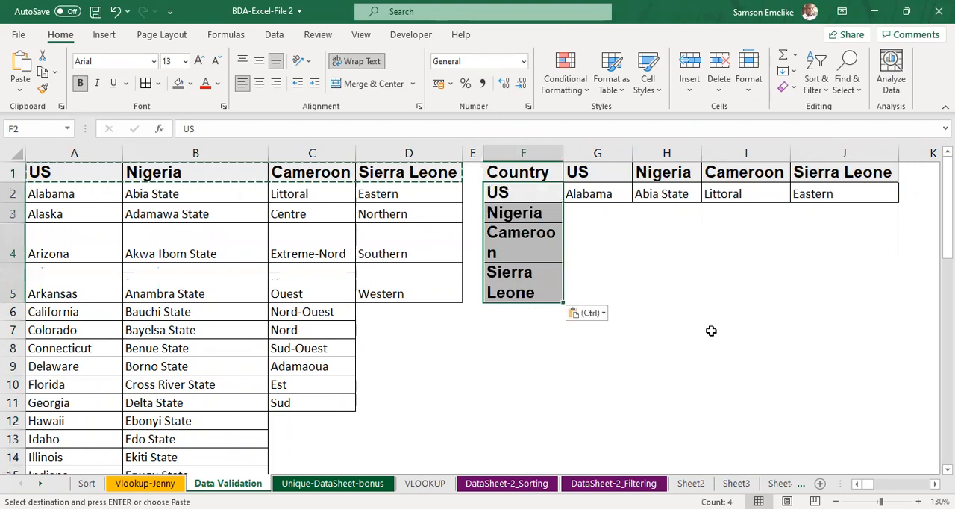
Step: Auto-fit column F and all row heights so the transposed country names fit on single lines
double_click(562, 153)
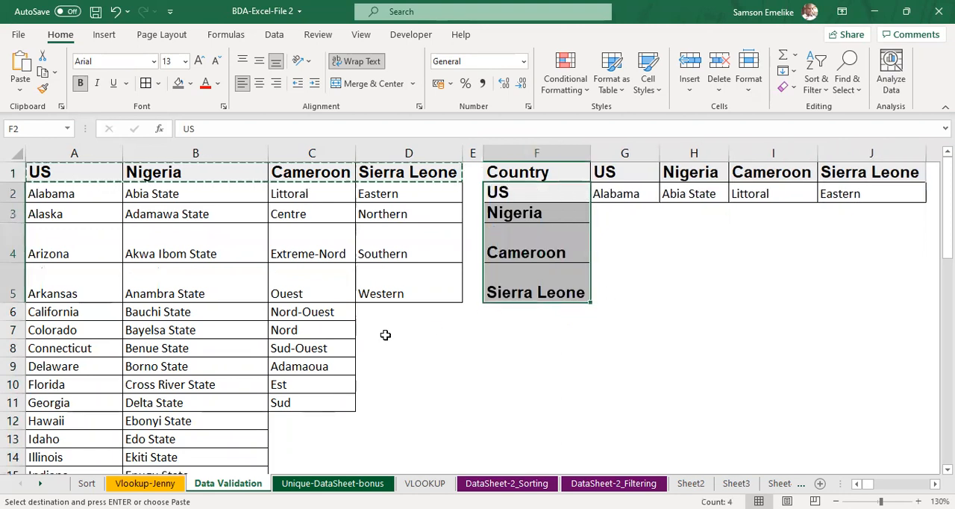
click(13, 152)
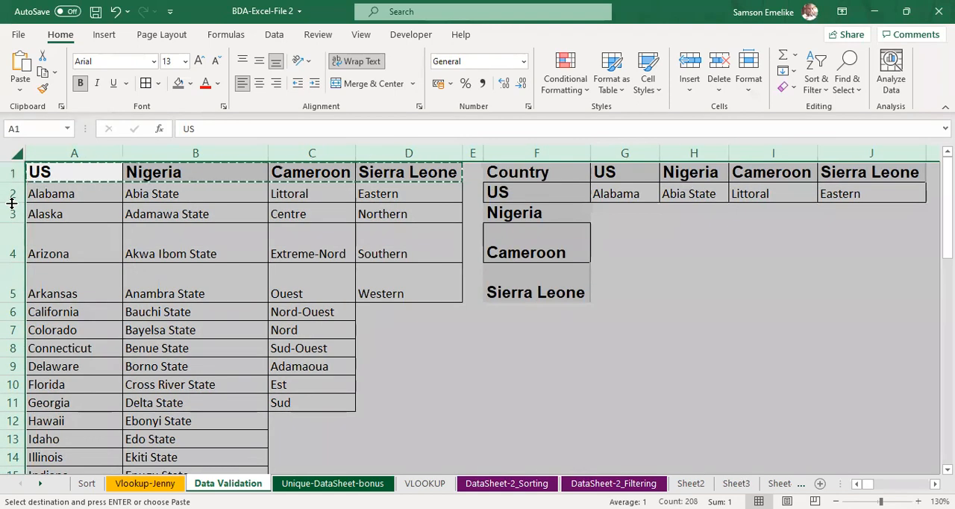
double_click(12, 203)
click(575, 339)
Step: Apply all borders to the country table in F1:J5
drag(525, 170, 825, 250)
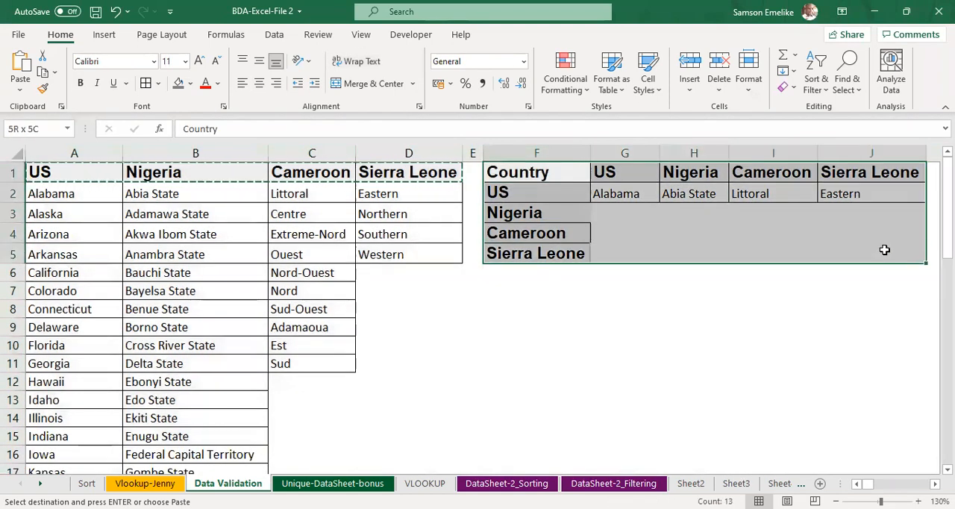
click(146, 82)
click(654, 346)
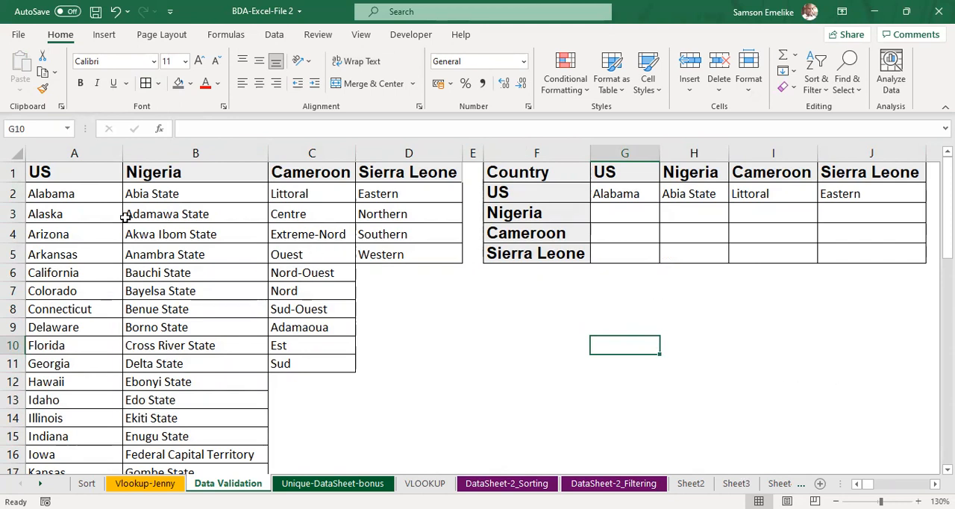
Step: Copy the first four US states from A2:A5 into G2:G5
drag(65, 196, 61, 228)
drag(60, 195, 70, 256)
key(ctrl+c)
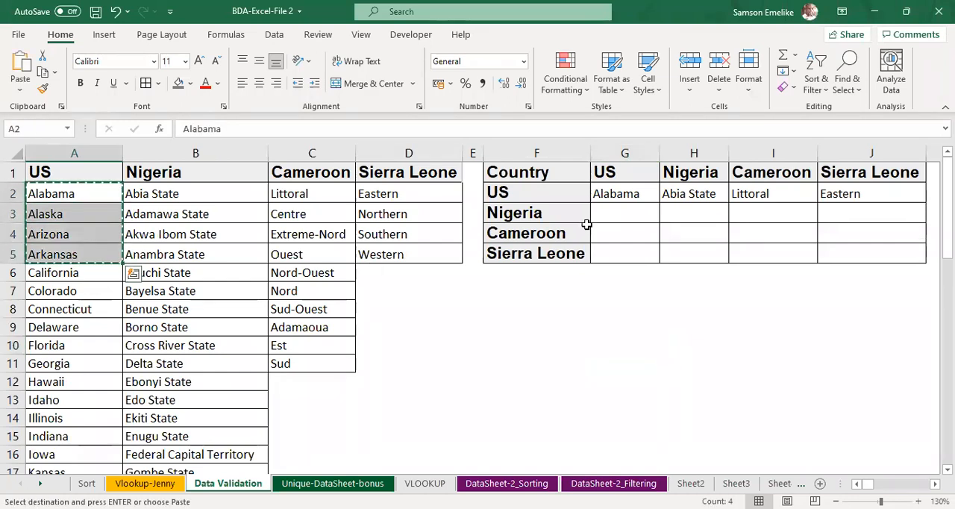
click(625, 194)
key(ctrl+v)
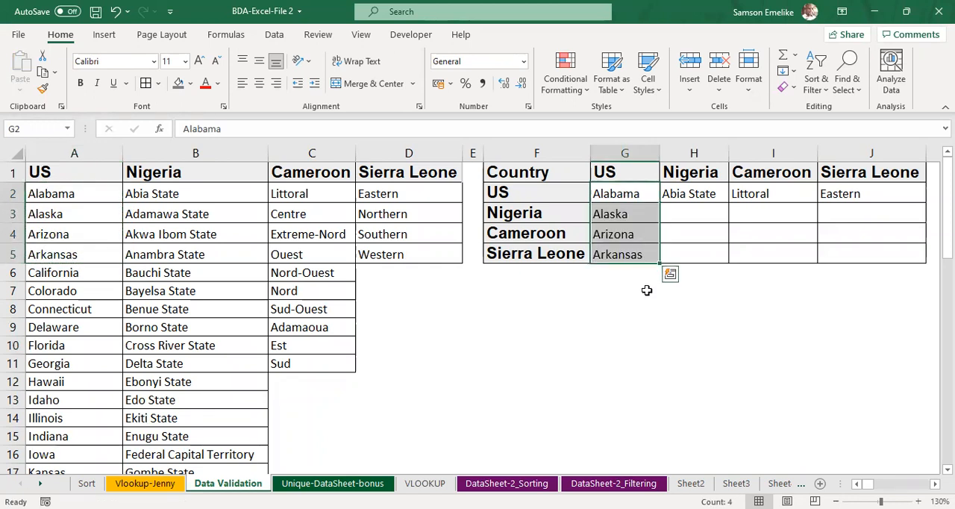
Step: Copy the first four Nigerian states from B2:B5 into H2:H5 and auto-fit column H
click(170, 193)
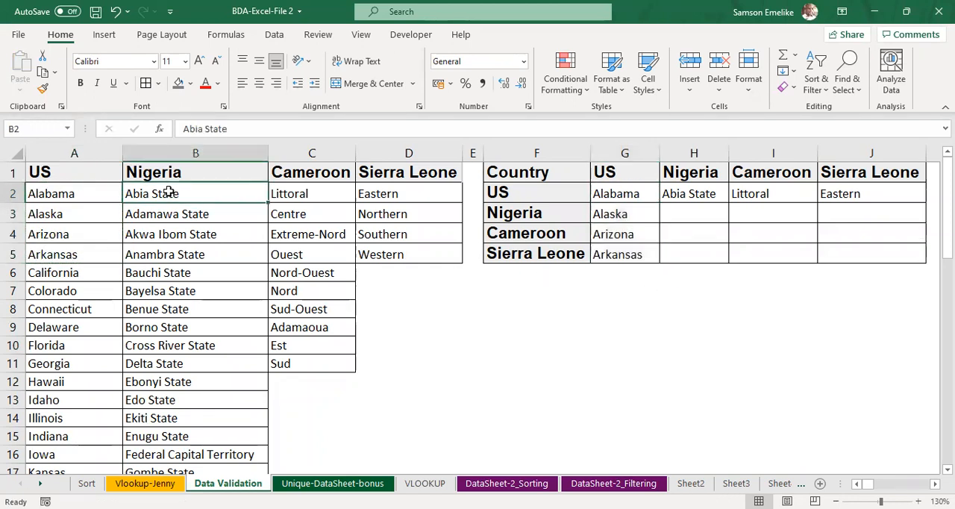
drag(169, 196, 171, 244)
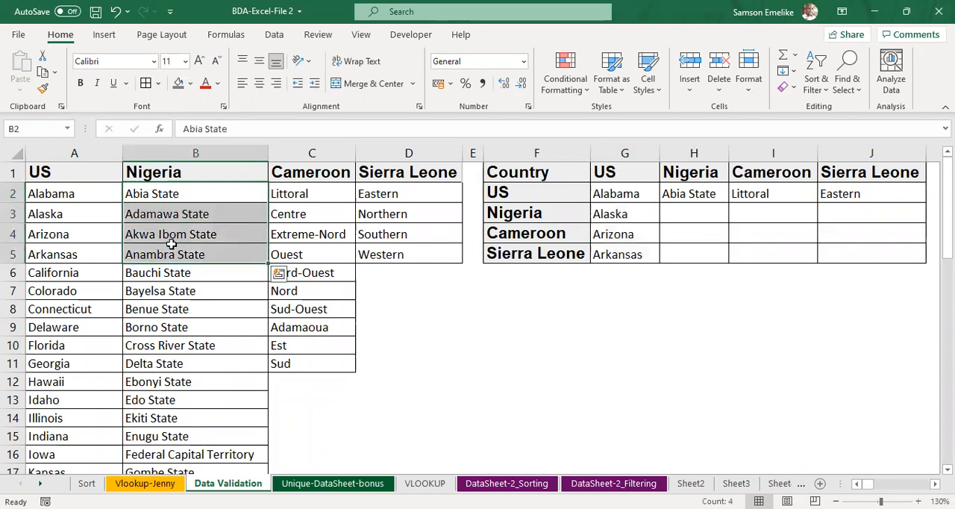
key(ctrl+c)
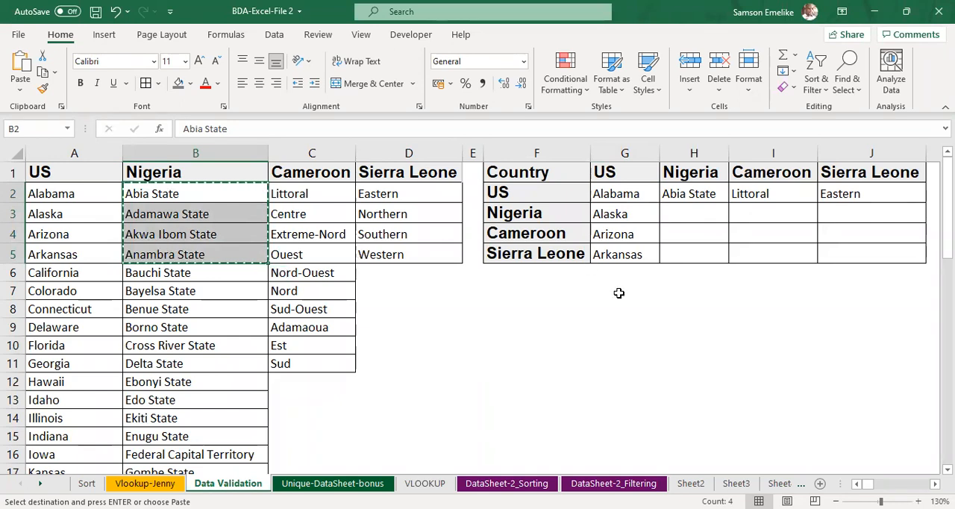
click(696, 194)
key(Return)
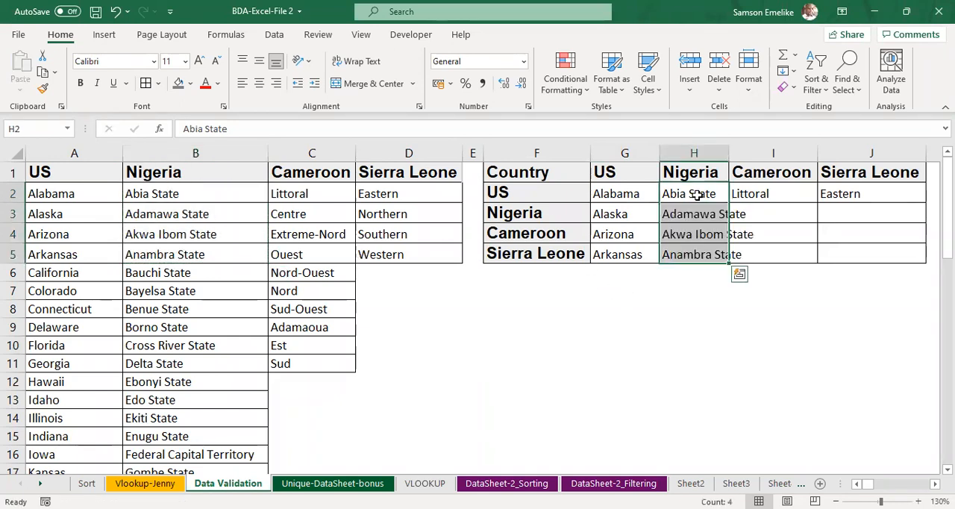
double_click(728, 150)
Step: Copy the first four Cameroon regions from C2:C5 and paste them as values into I2:I5
drag(294, 194, 299, 253)
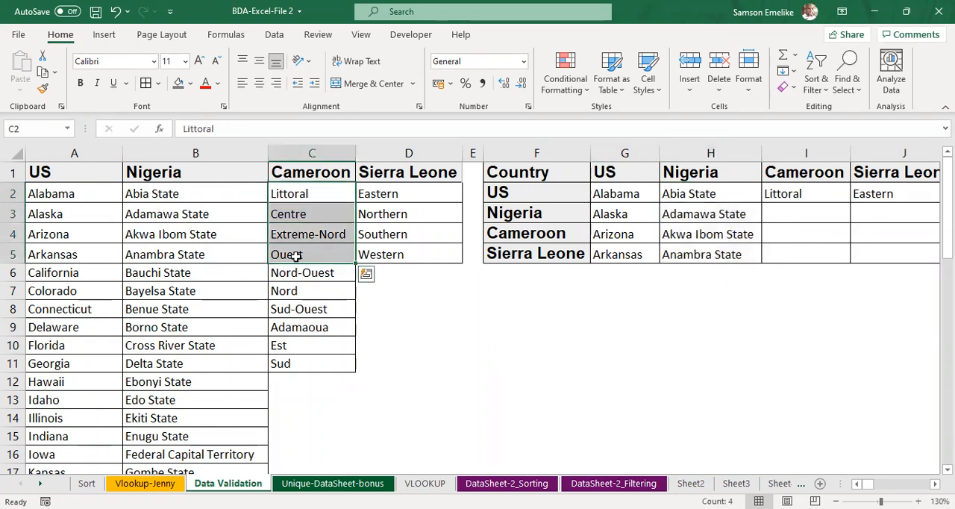
key(ctrl+c)
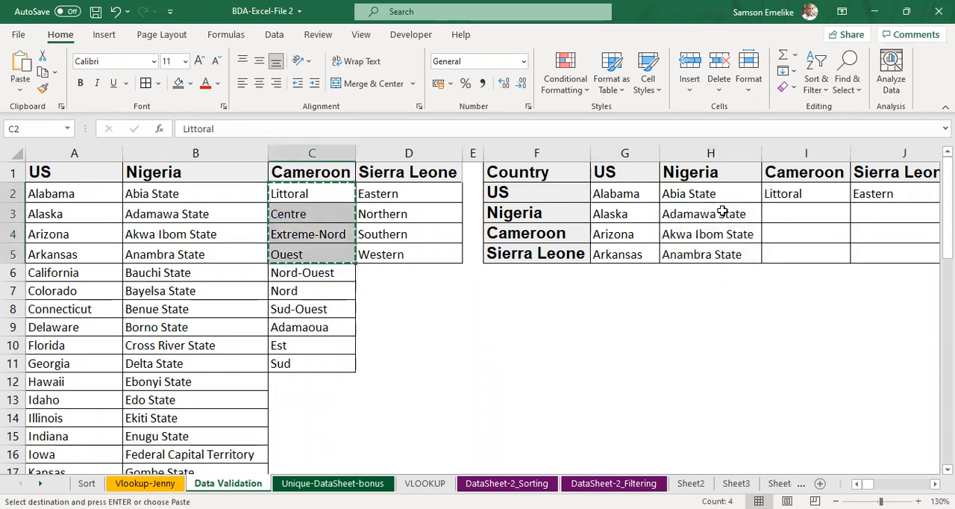
click(801, 195)
right_click(801, 195)
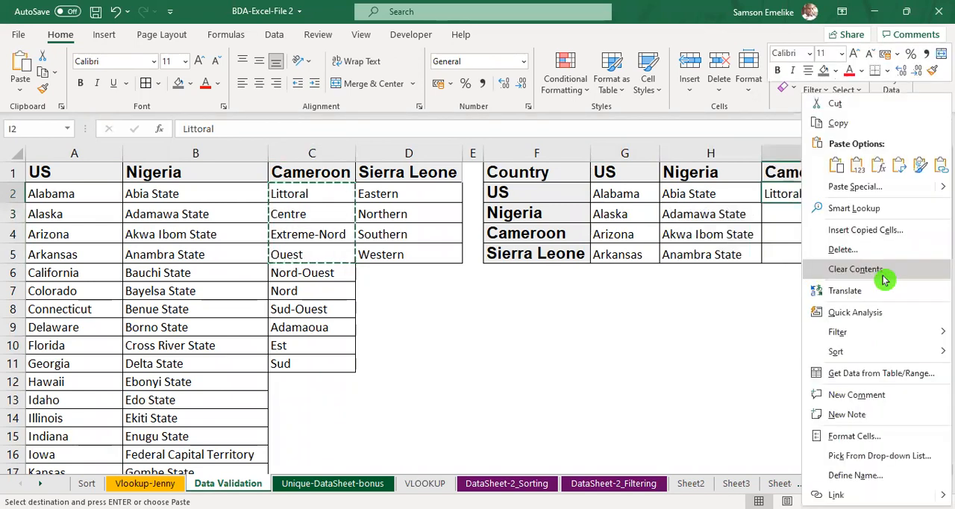
click(858, 165)
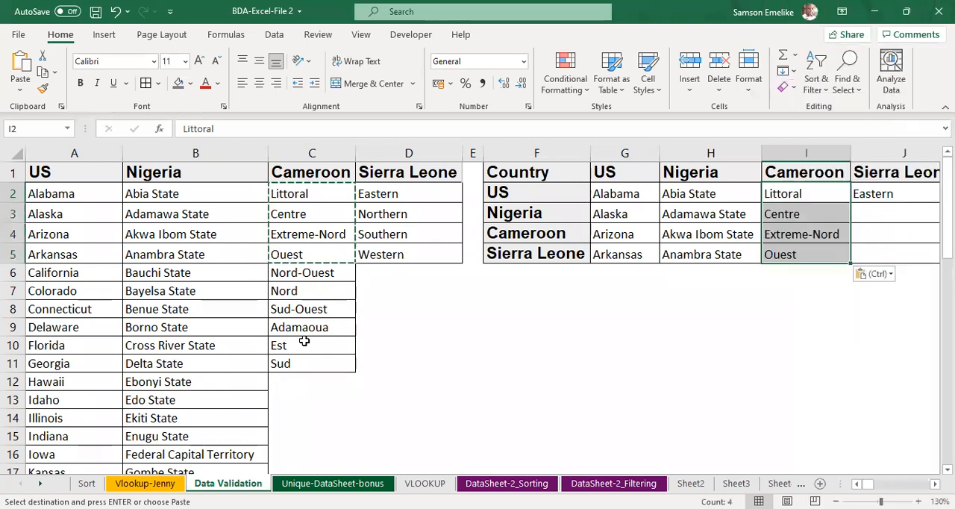
Step: Copy the four Sierra Leone regions from D2:D5 into J2:J5
drag(388, 193, 401, 255)
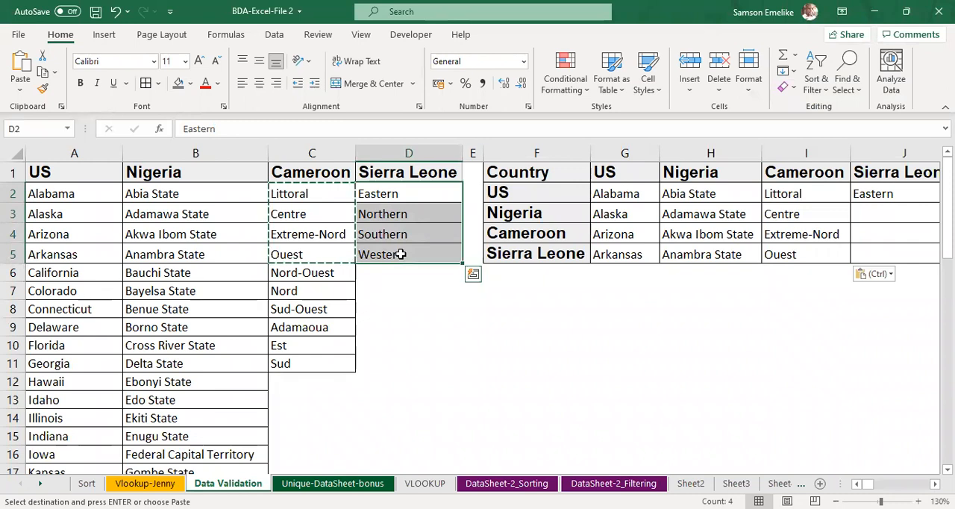
key(ctrl+c)
click(881, 192)
key(ctrl+v)
Step: Enter the labels Country in F8 and State/Region in G8 below the country table
scroll(881, 188, right, 6)
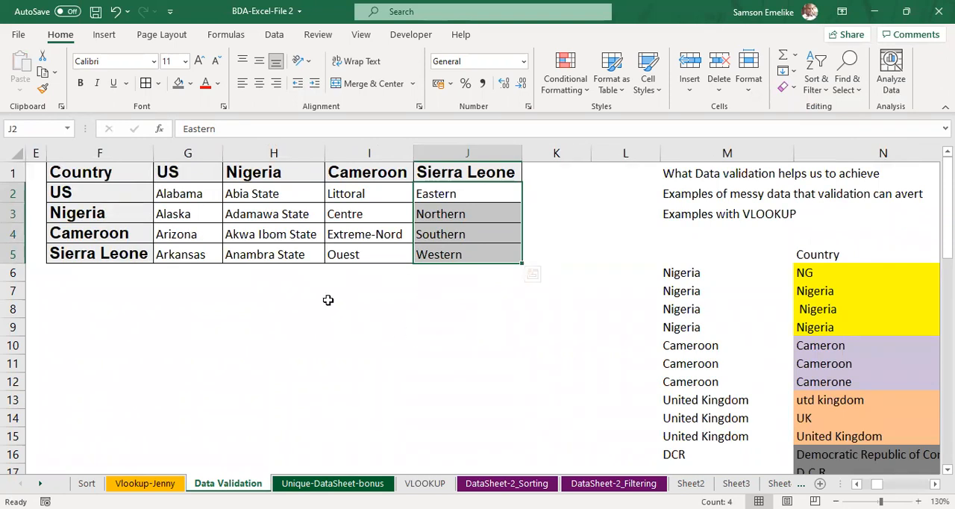
click(80, 306)
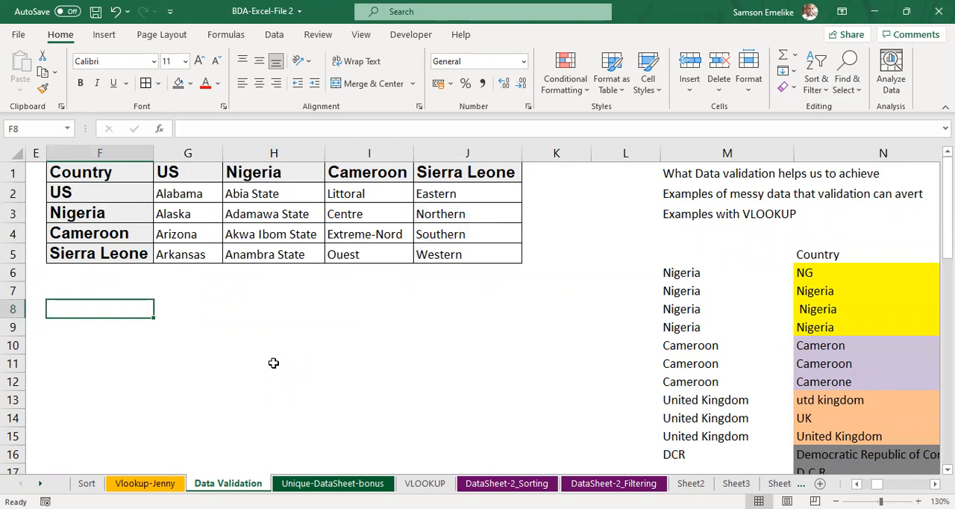
text(ountry)
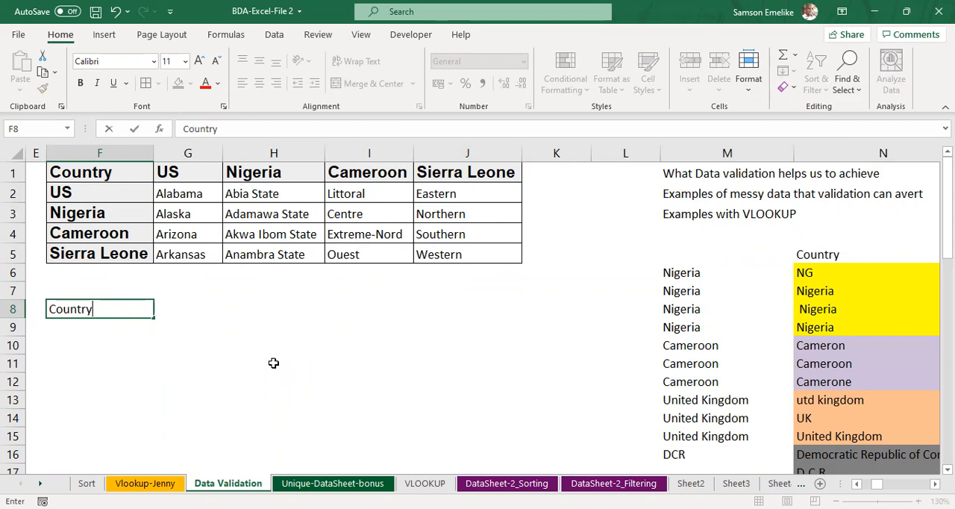
key(Tab)
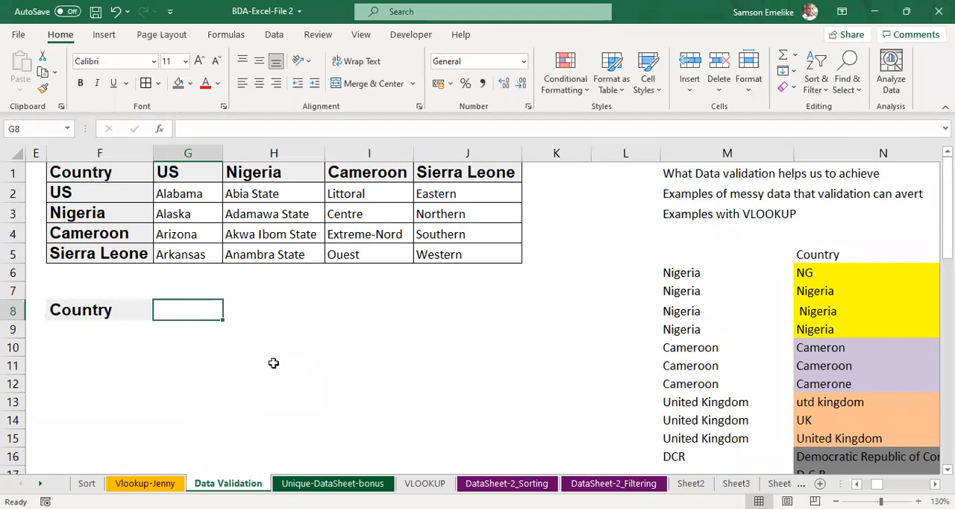
text(State)
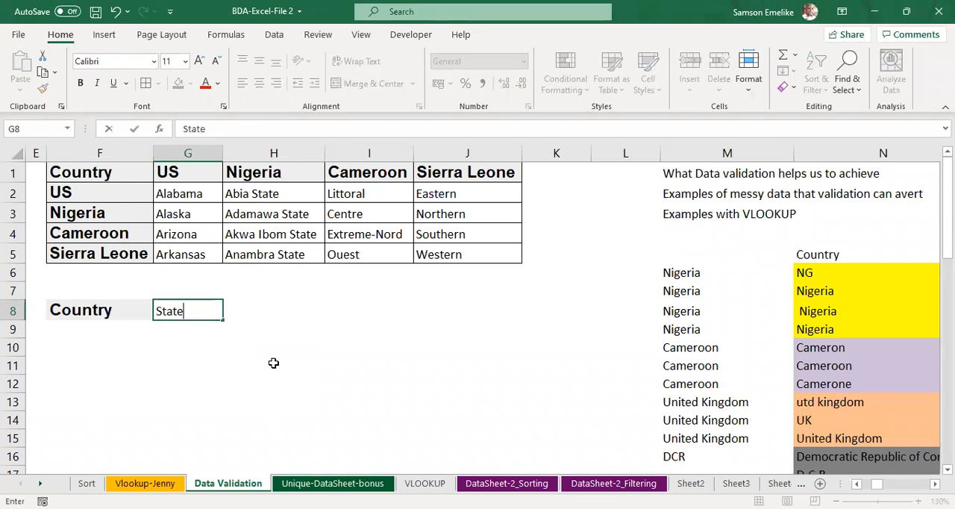
text(/Region)
key(Tab)
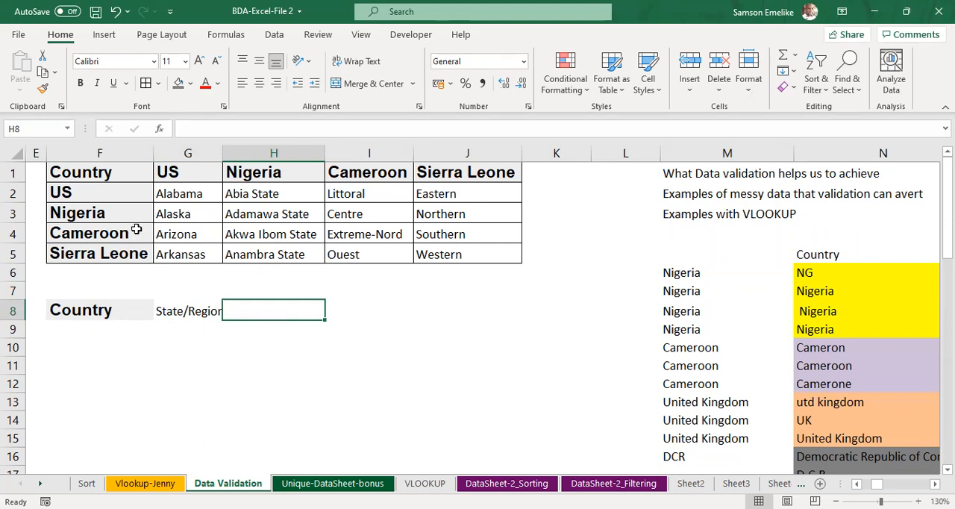
click(96, 329)
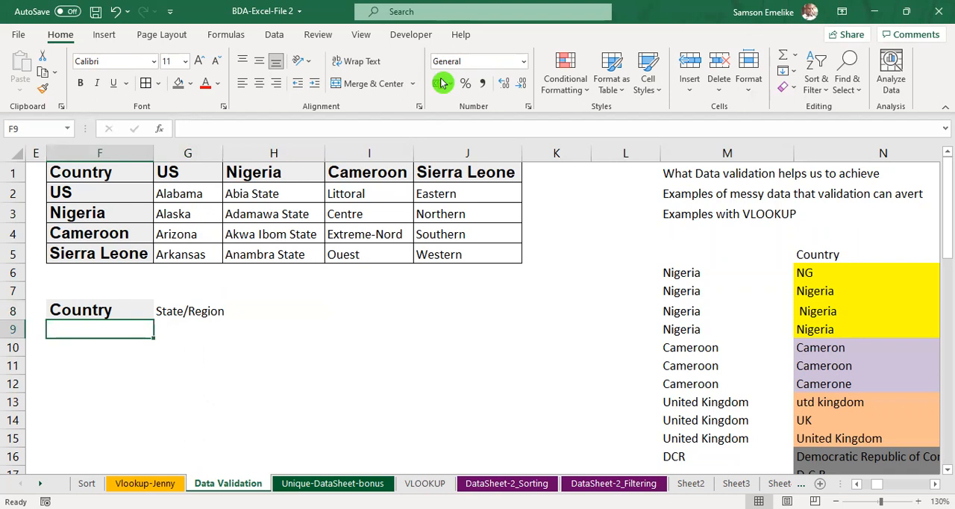
key(alt+Tab)
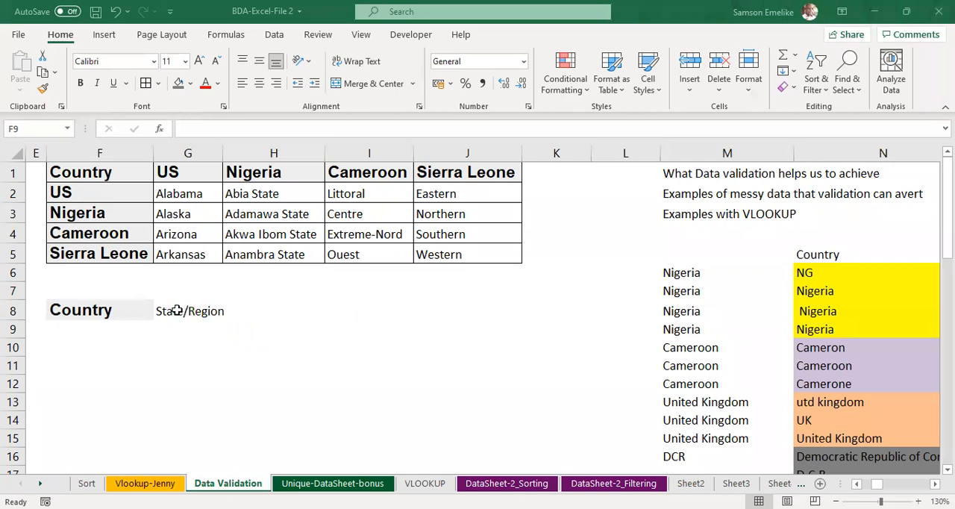
click(112, 329)
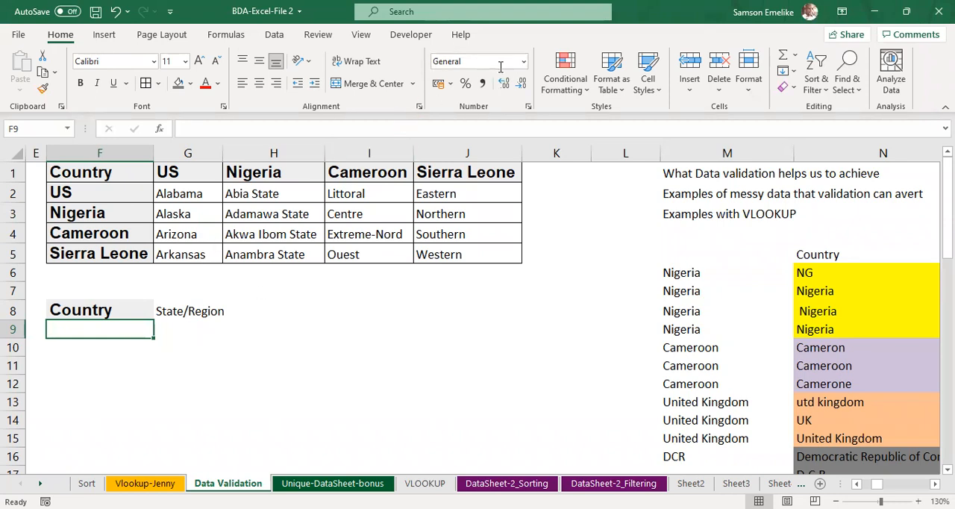
click(112, 336)
Step: Copy the plain formatting of the State/Region label in G8 onto the Country label in F8
click(118, 308)
click(177, 310)
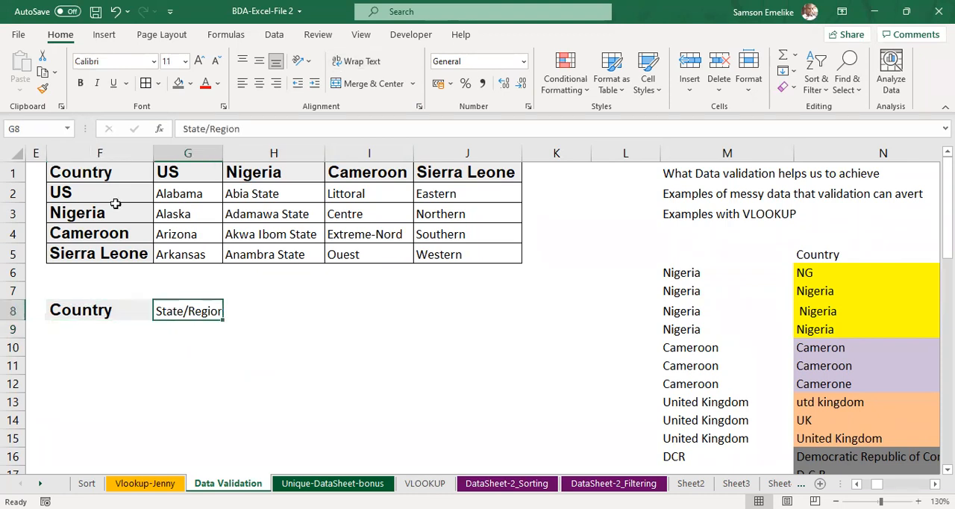
click(43, 88)
click(125, 310)
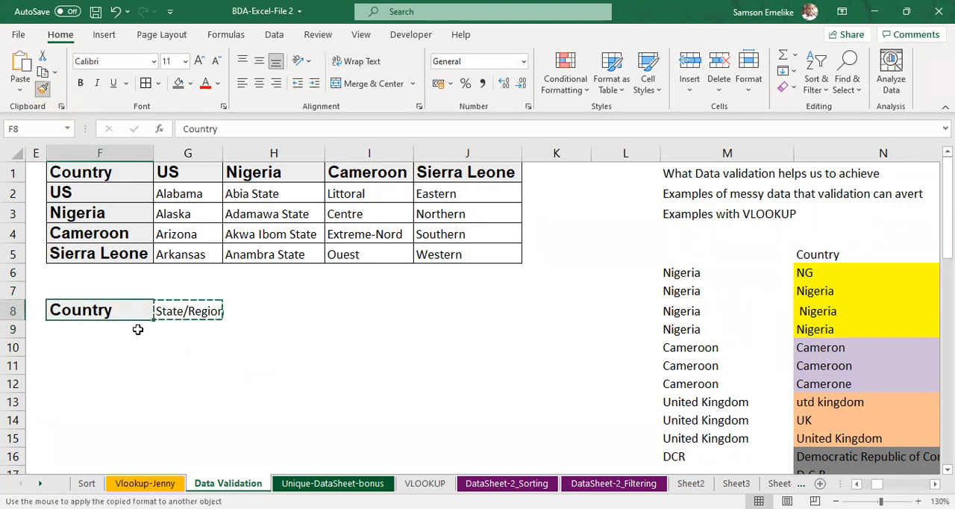
click(95, 329)
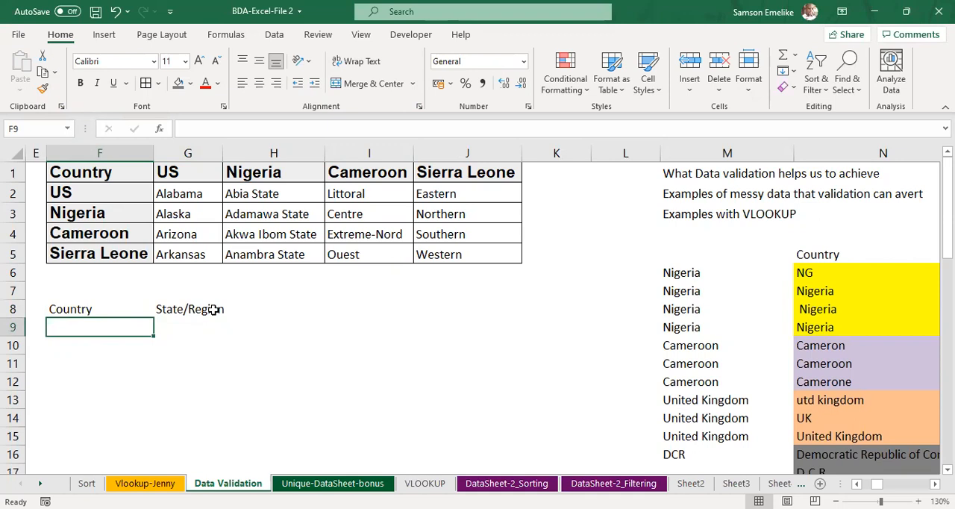
Step: Enter the labels Date in H8 and Age in I8 beside the State/Region label
click(279, 306)
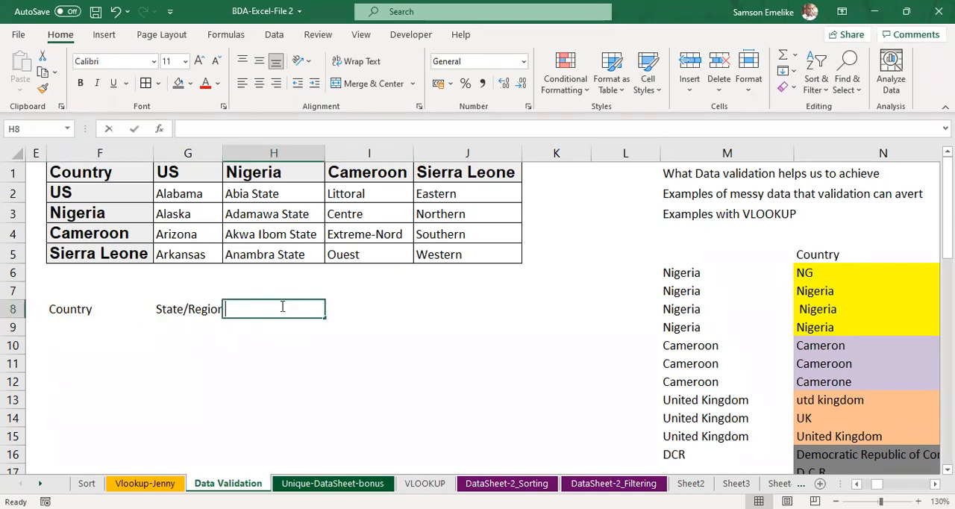
text(Date)
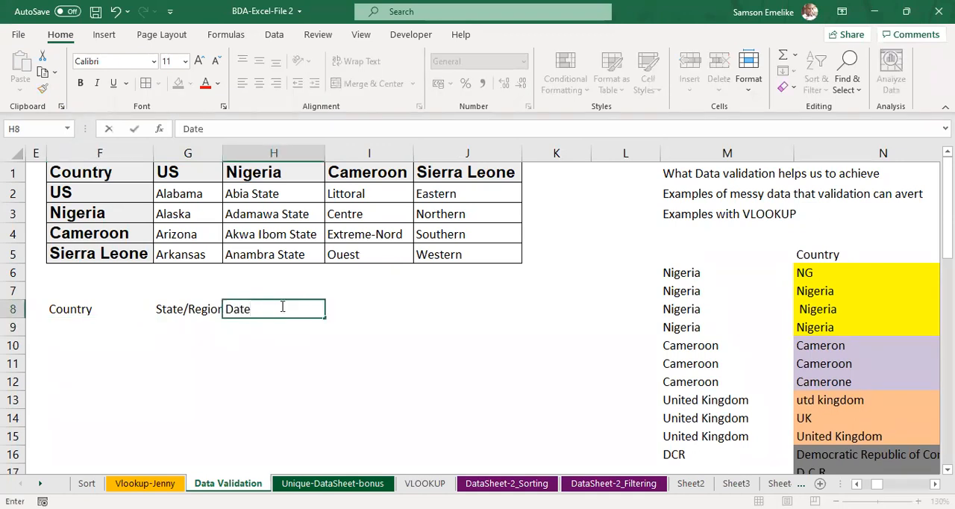
key(Tab)
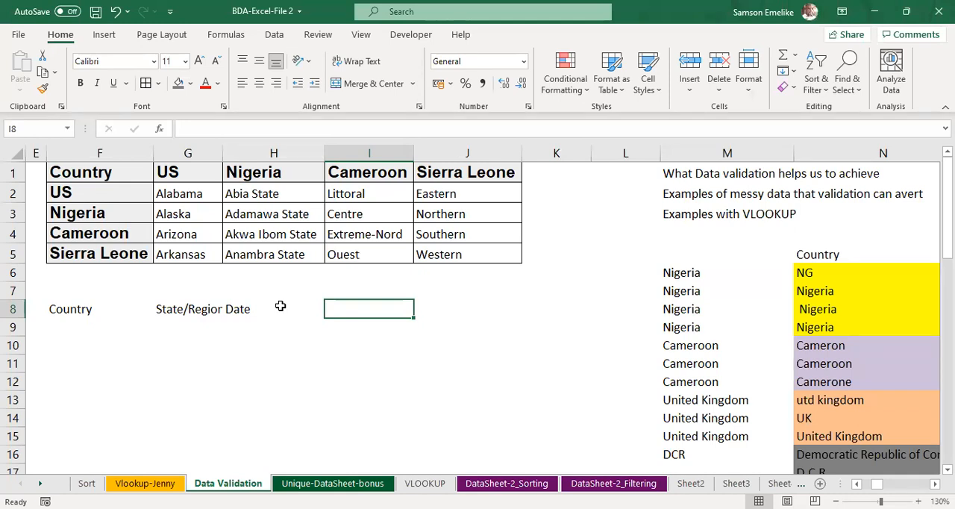
text(Age)
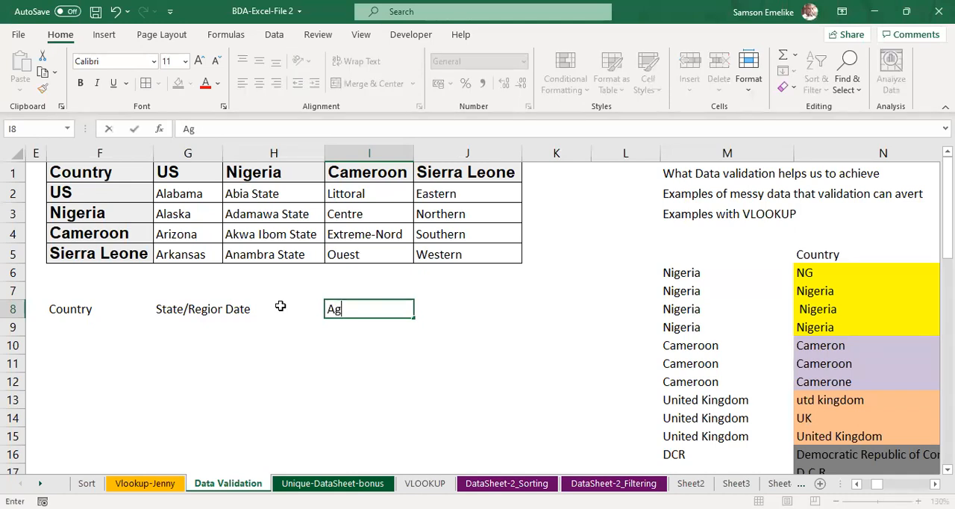
key(Tab)
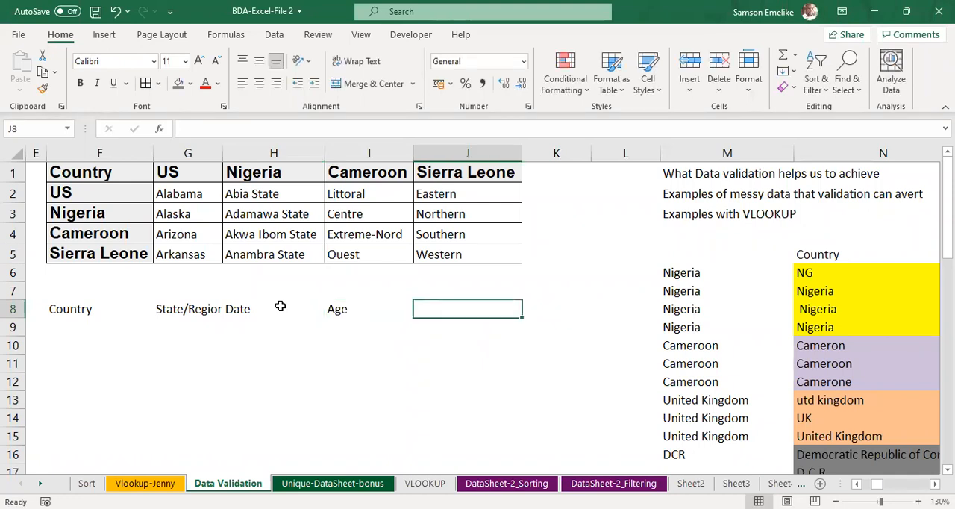
Step: Open the data validation settings for the Country entry cell F9, keeping the country table unobstructed
click(83, 326)
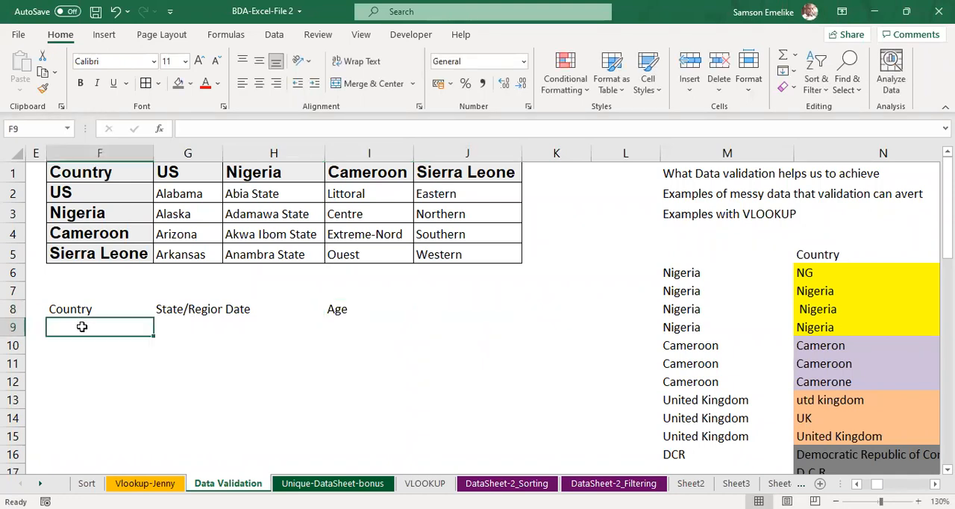
click(276, 37)
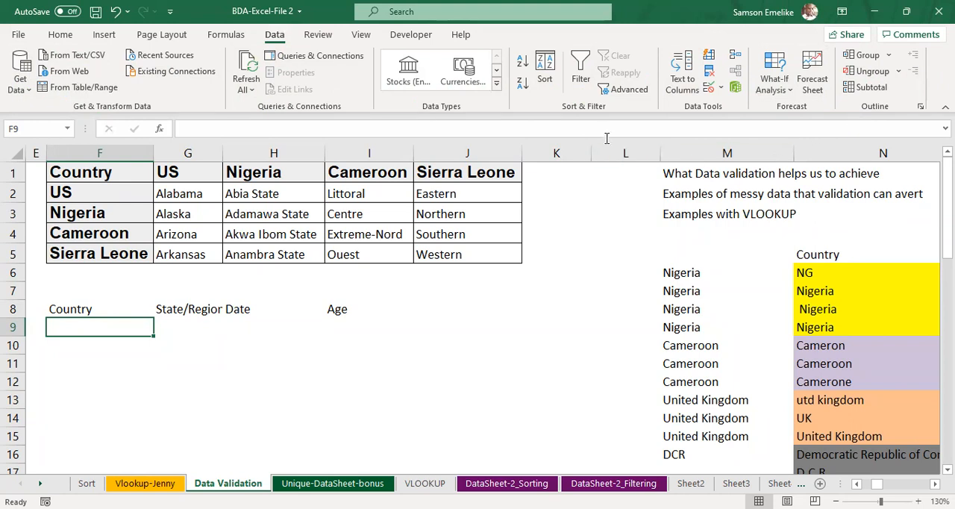
click(712, 90)
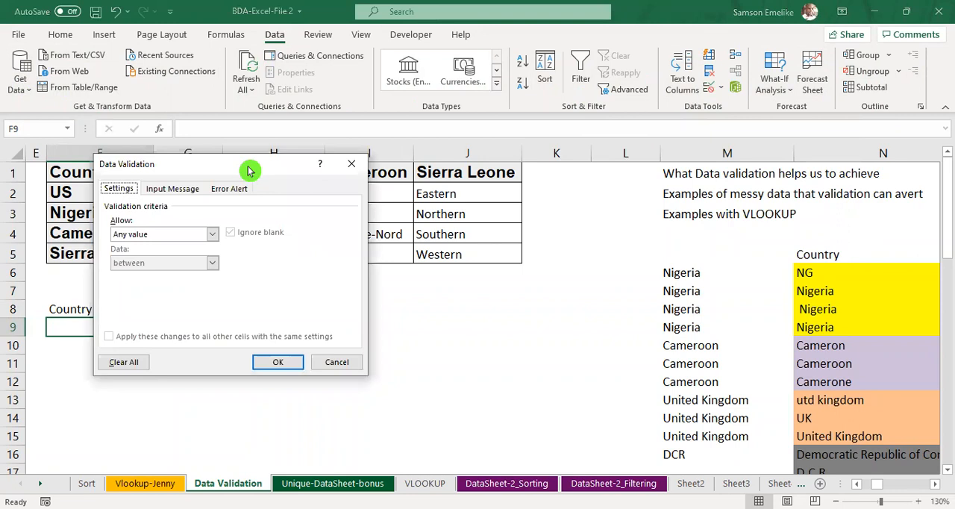
drag(249, 171, 716, 154)
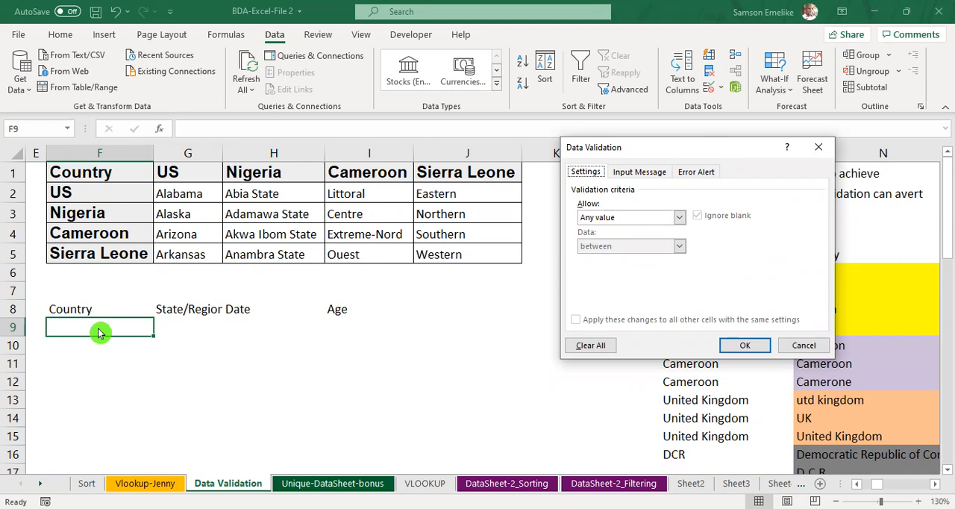
Step: Review the input message options and the Warning and Information error alert styles, leaving the alert style at Stop
click(653, 176)
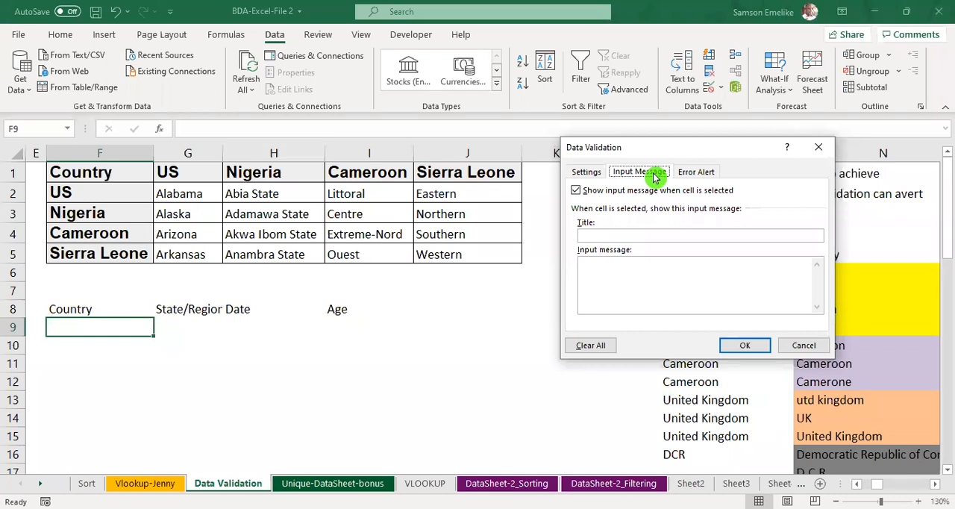
click(695, 254)
click(698, 173)
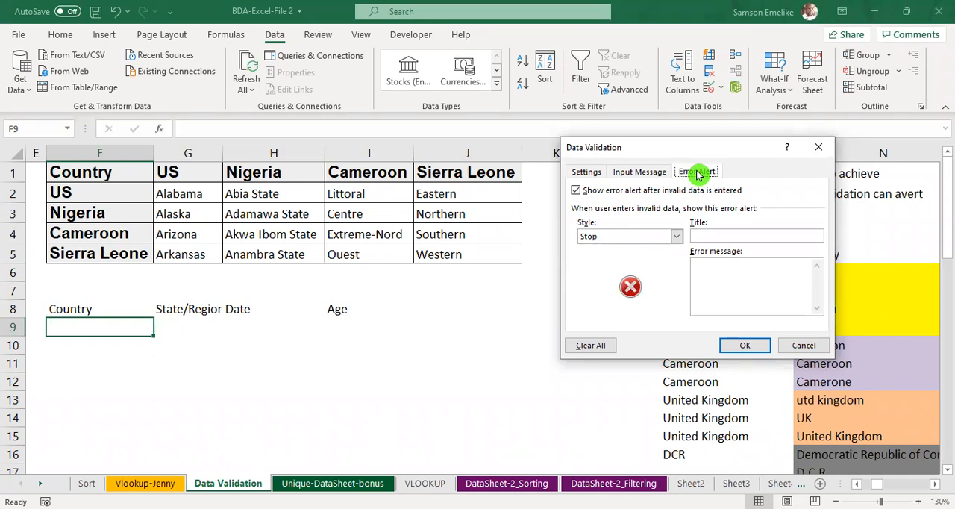
click(680, 237)
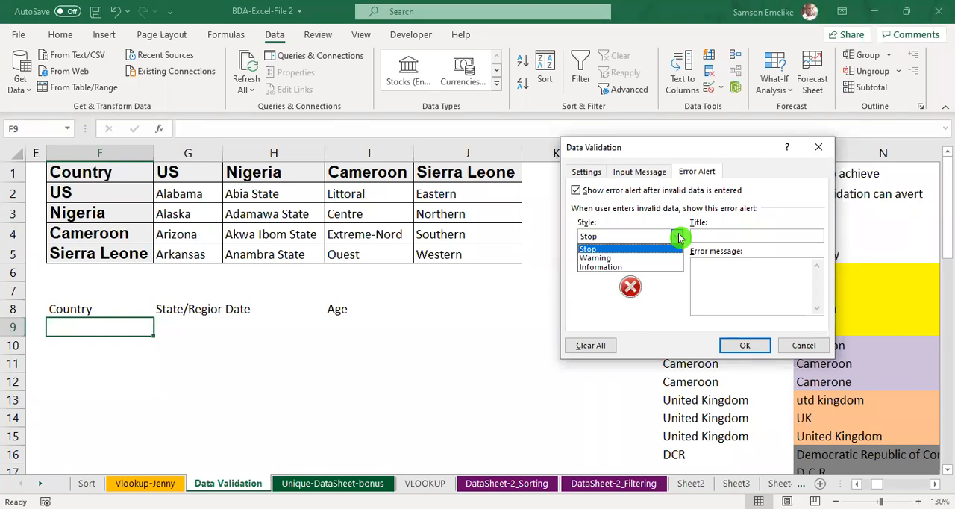
click(614, 258)
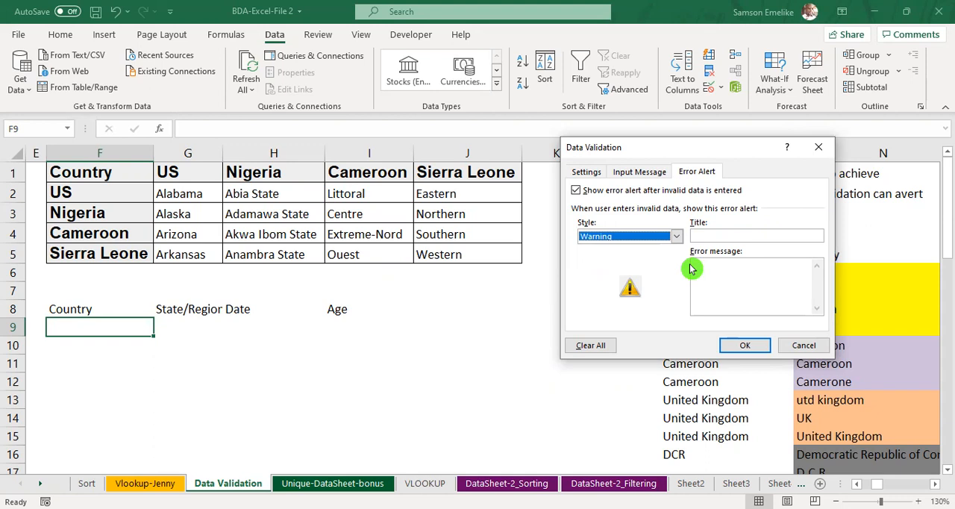
click(677, 237)
click(642, 268)
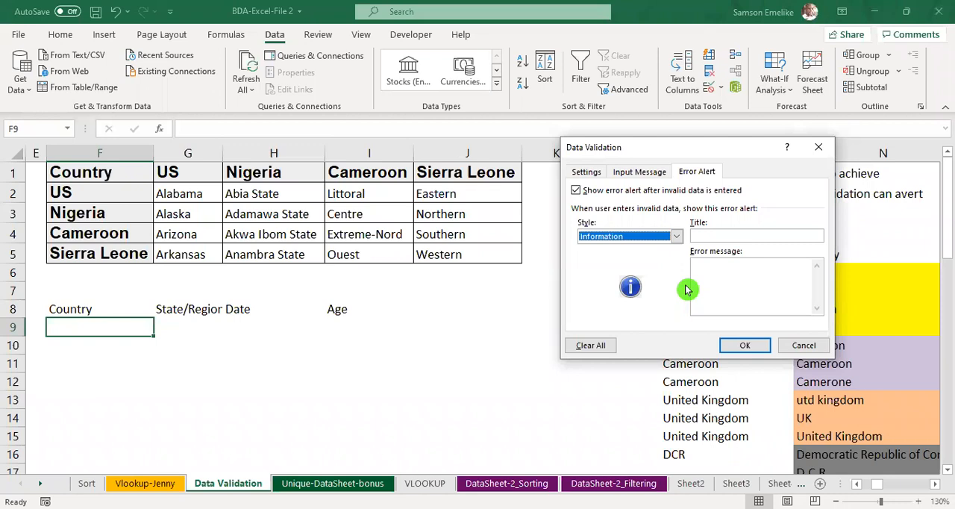
click(677, 236)
click(623, 250)
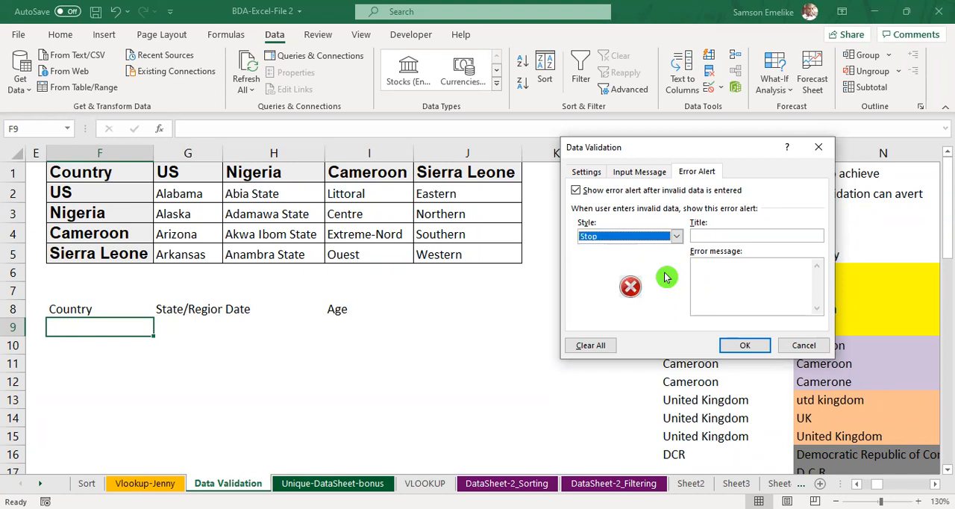
Step: Set the validation criteria for F9 to allow only values from a list
click(587, 172)
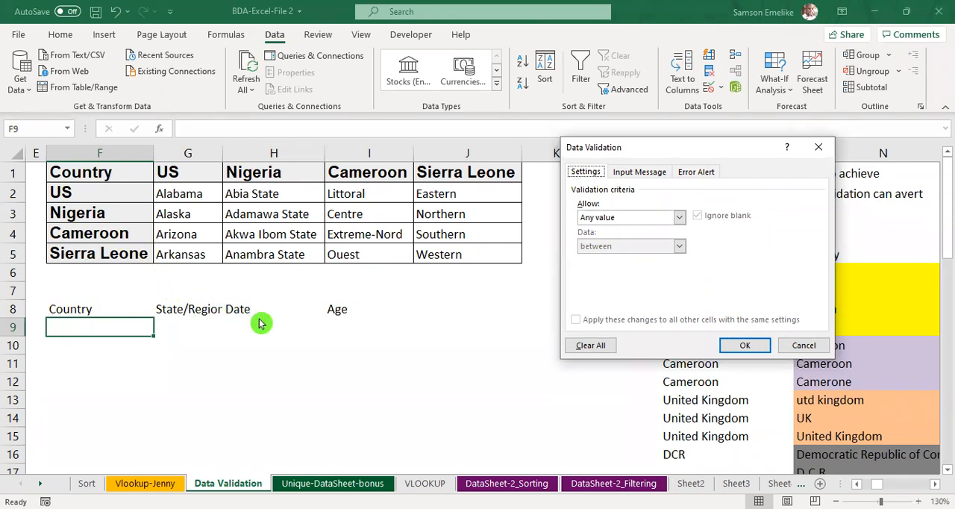
click(680, 221)
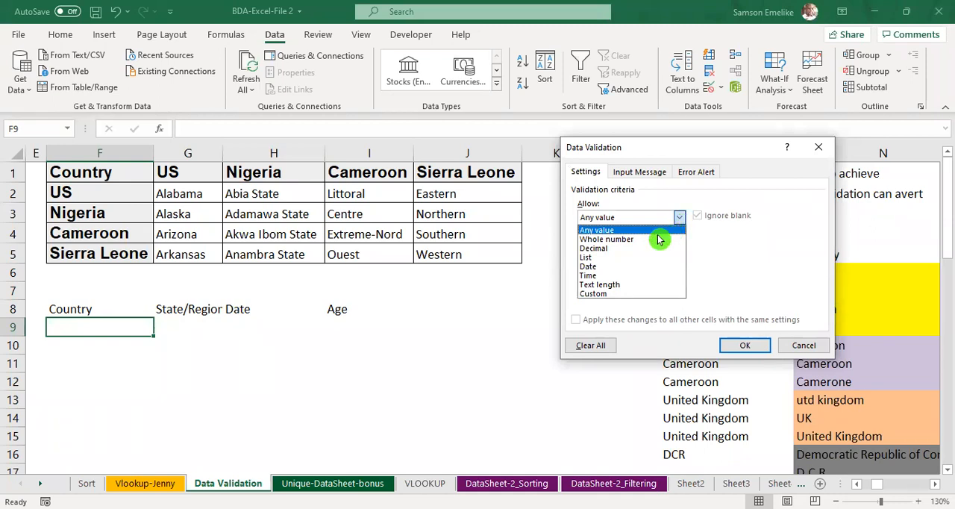
click(617, 258)
click(594, 277)
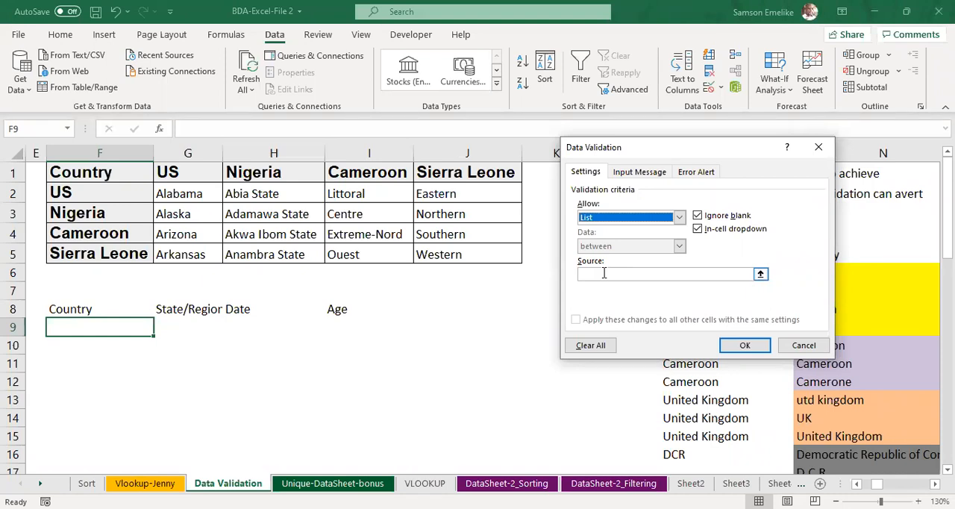
Step: Set the list source to US,Nigeria,Cameroon,Sierra Leone and apply the validation to F9
click(605, 273)
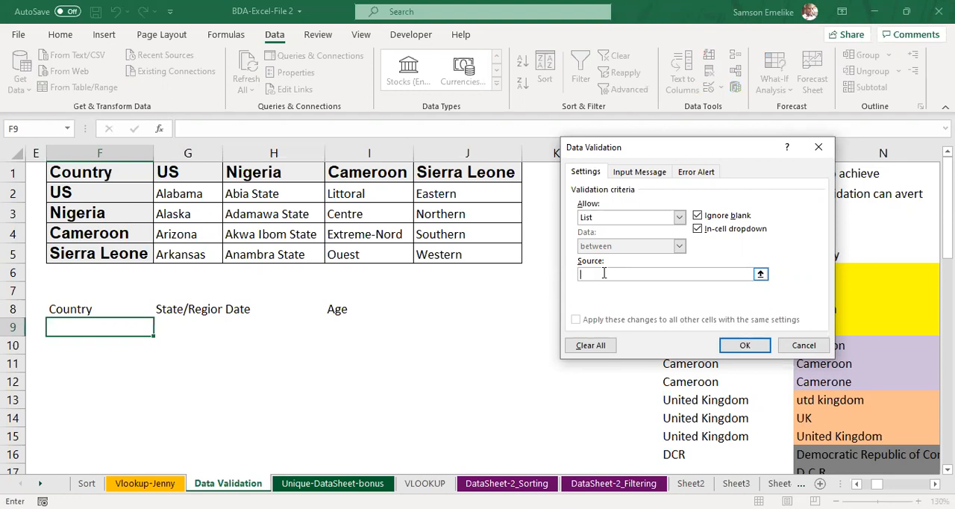
text(US,Nigeria,Cameroon,Sierra Leone)
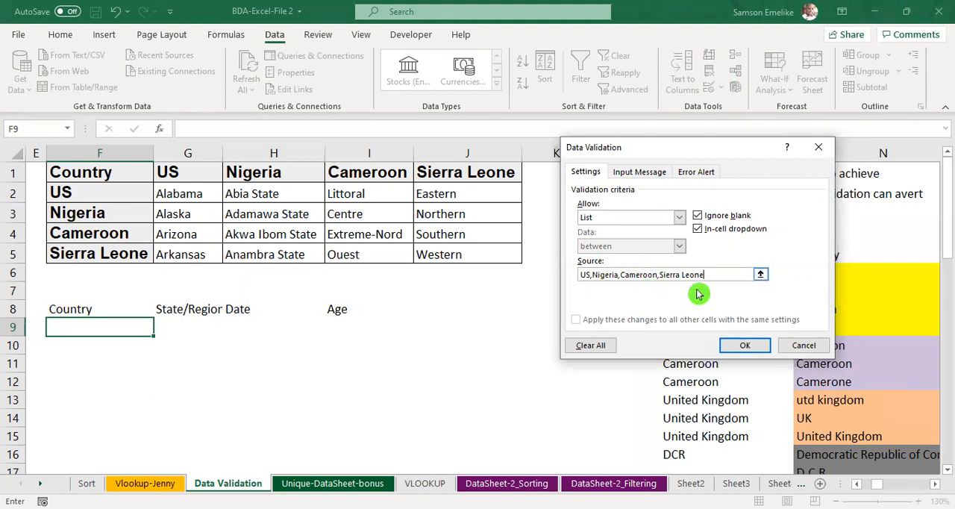
click(758, 349)
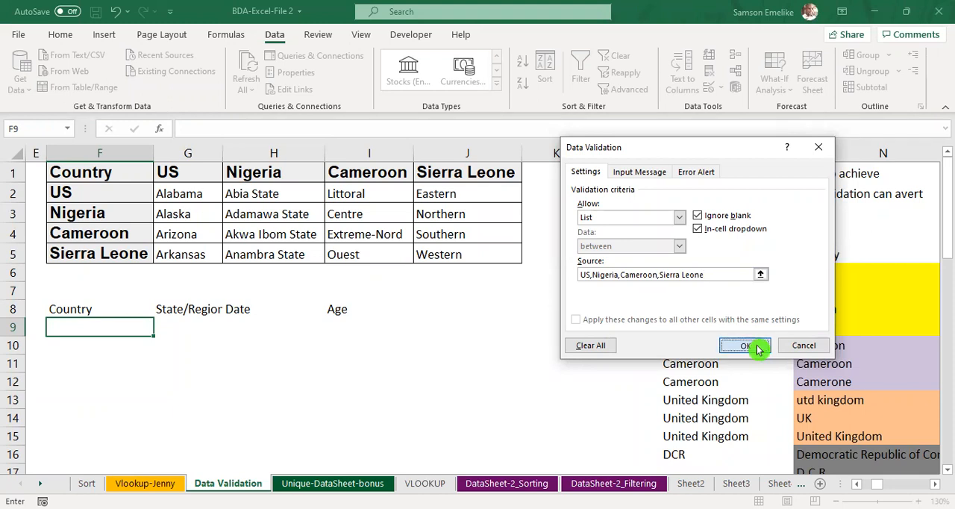
Step: Test the F9 drop-down by choosing US, Nigeria, Cameroon and Sierra Leone in turn, and clear the cell
click(160, 333)
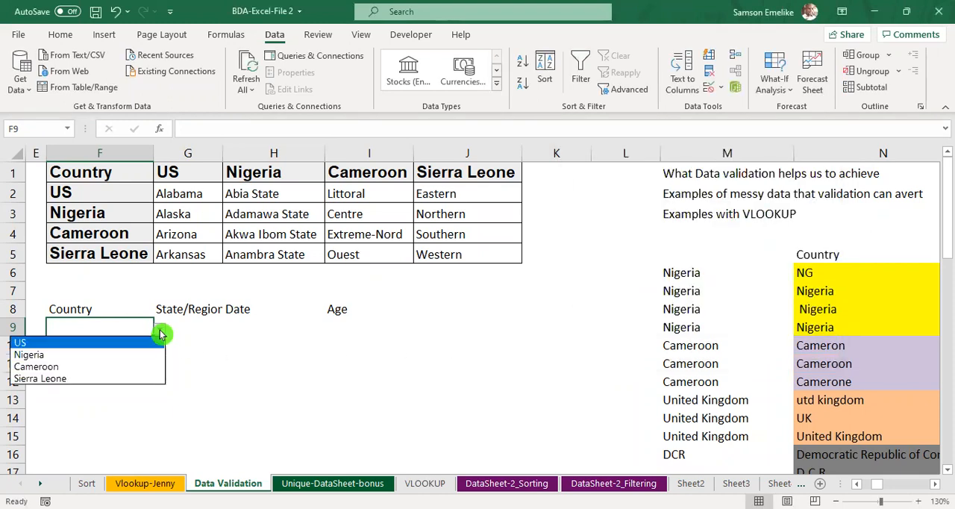
click(106, 348)
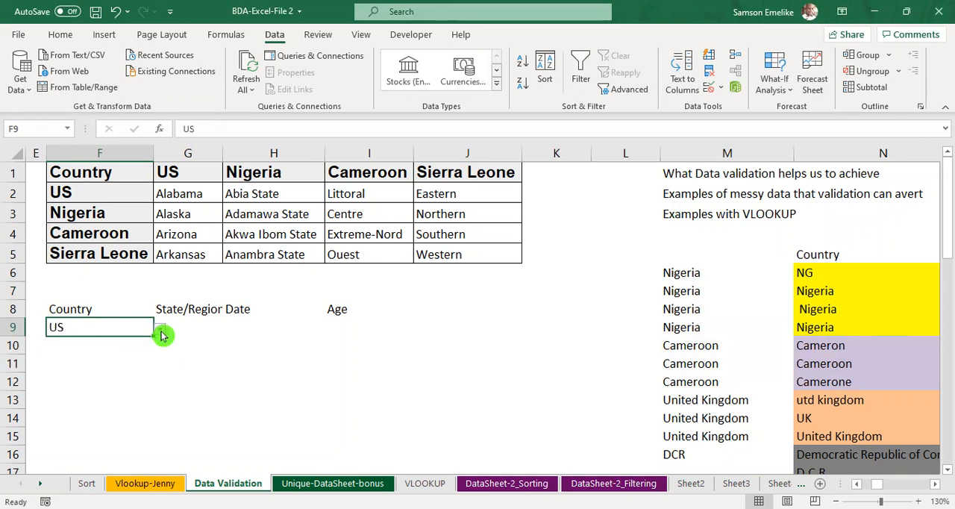
click(160, 329)
click(120, 357)
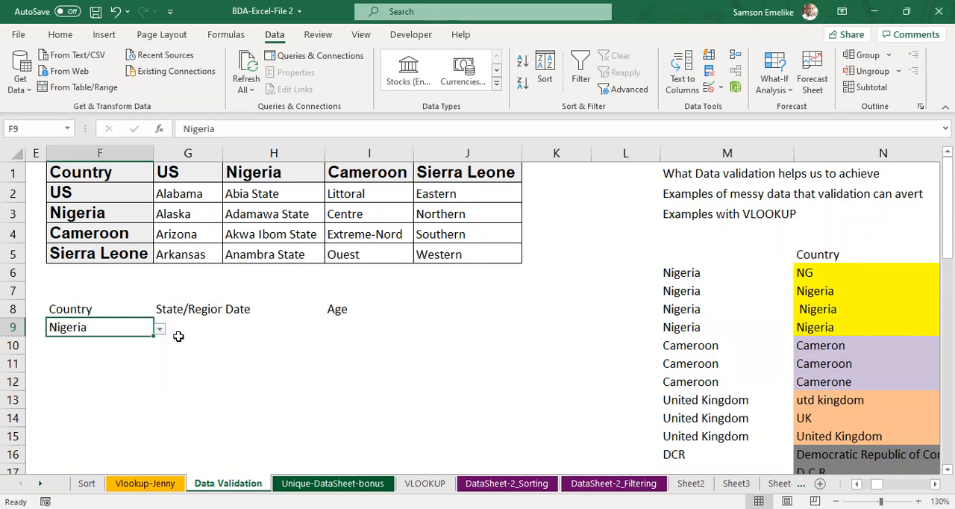
click(160, 330)
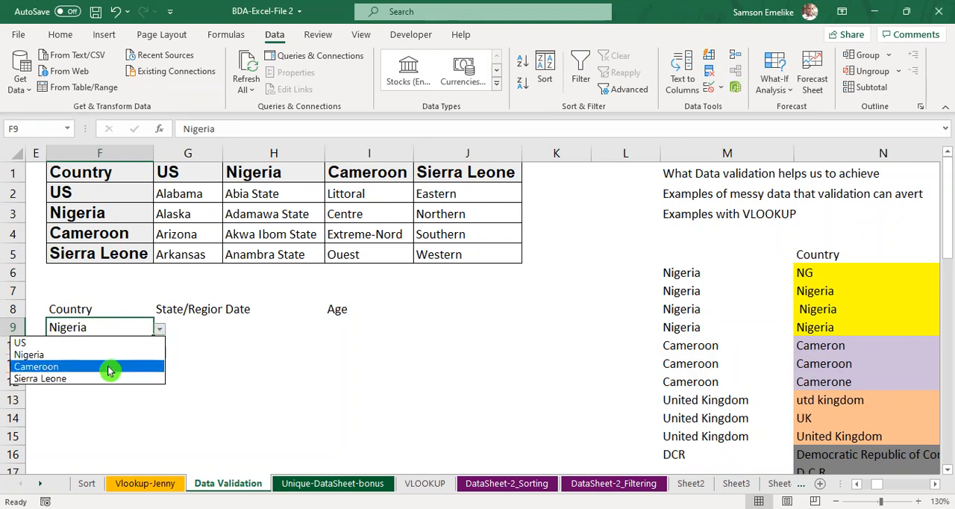
click(109, 371)
click(161, 331)
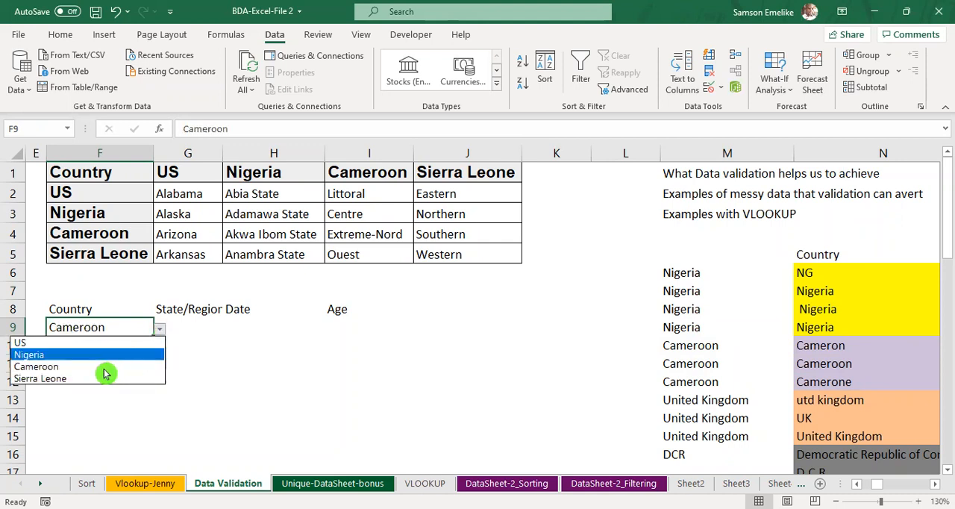
click(83, 381)
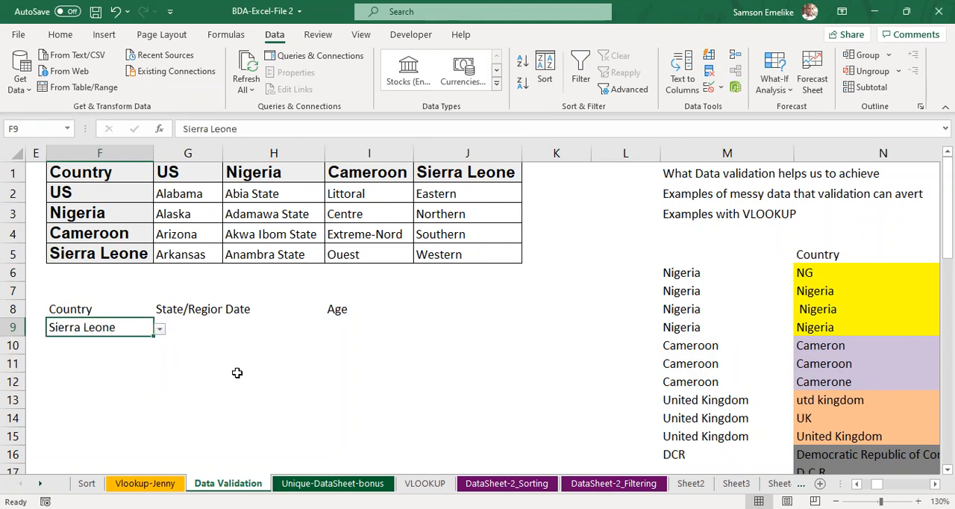
key(Delete)
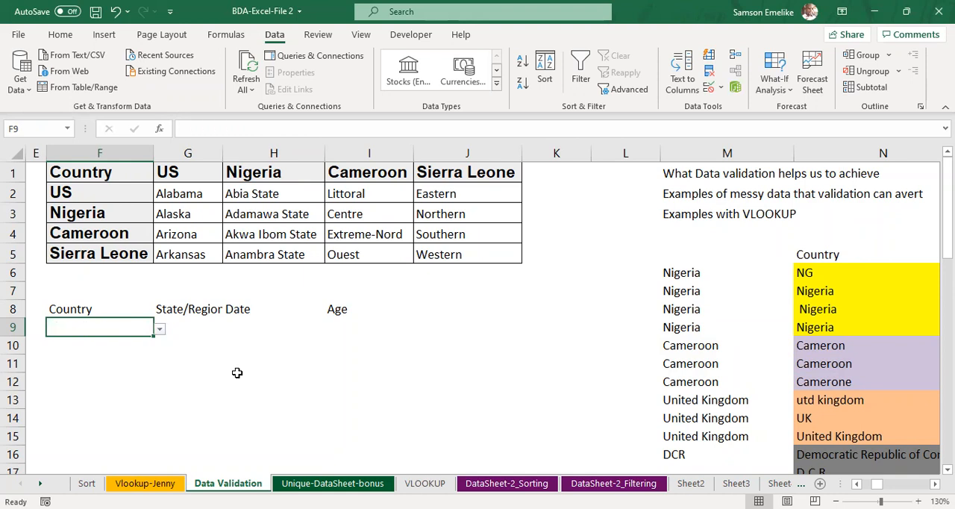
click(381, 363)
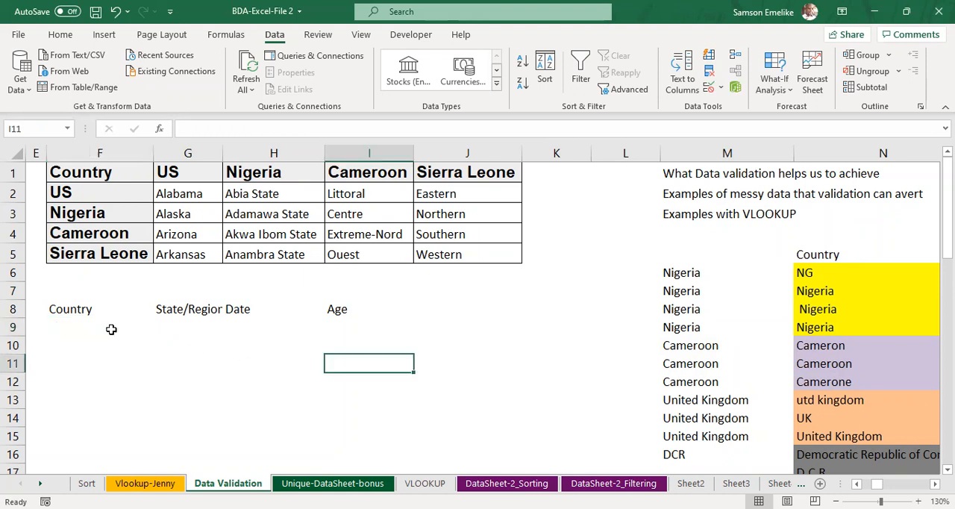
Step: Try to enter the unlisted value USA in F9 to test the validation, and choose to retry the entry
click(89, 330)
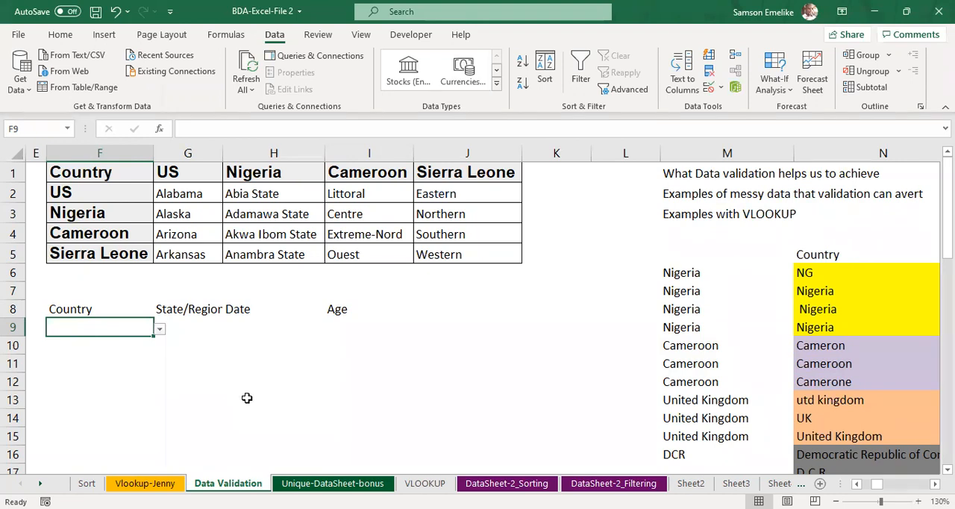
text(USA)
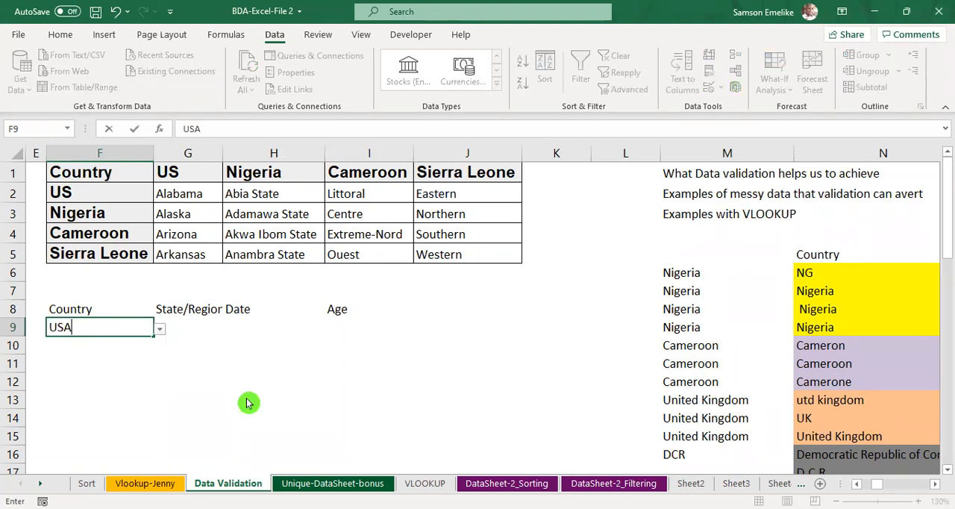
key(Return)
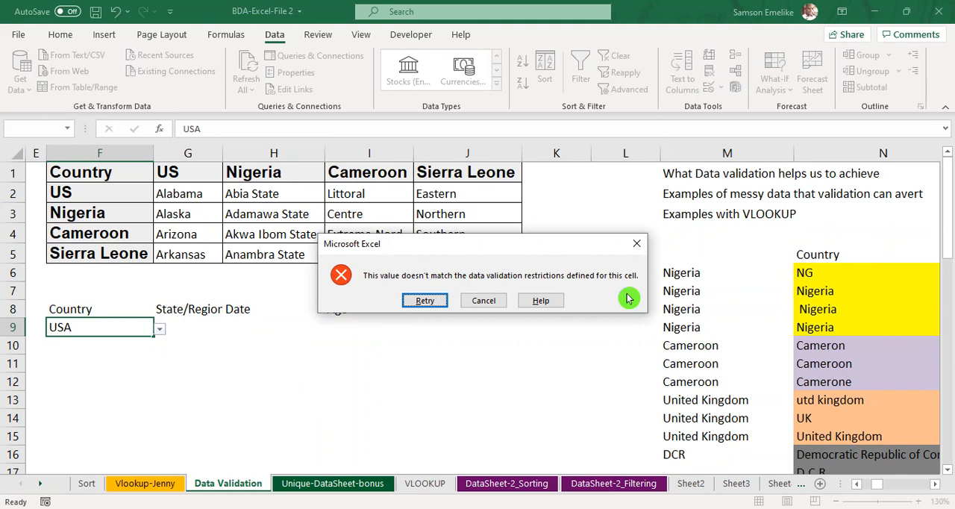
click(424, 301)
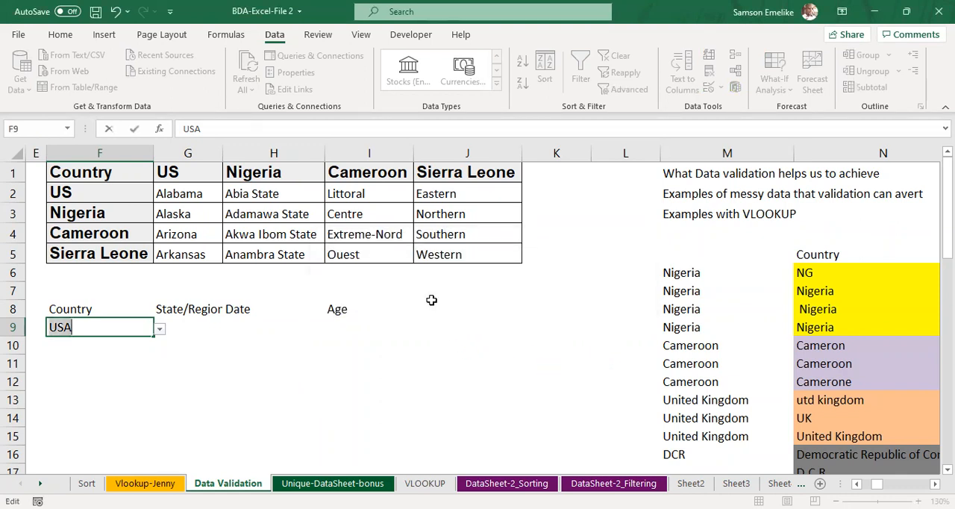
Step: Try the variant spelling U.S in F9 as another test of the validation
key(BackSpace)
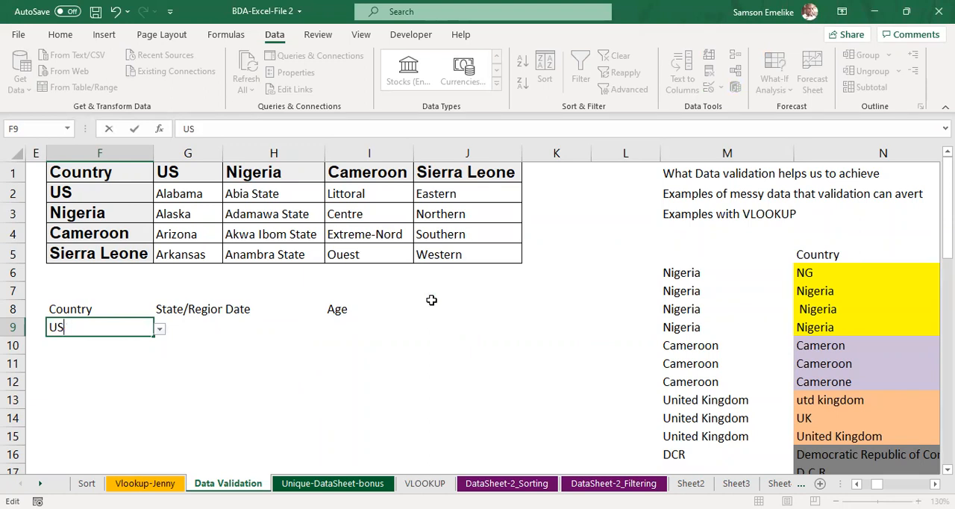
key(BackSpace)
text(.S)
click(431, 300)
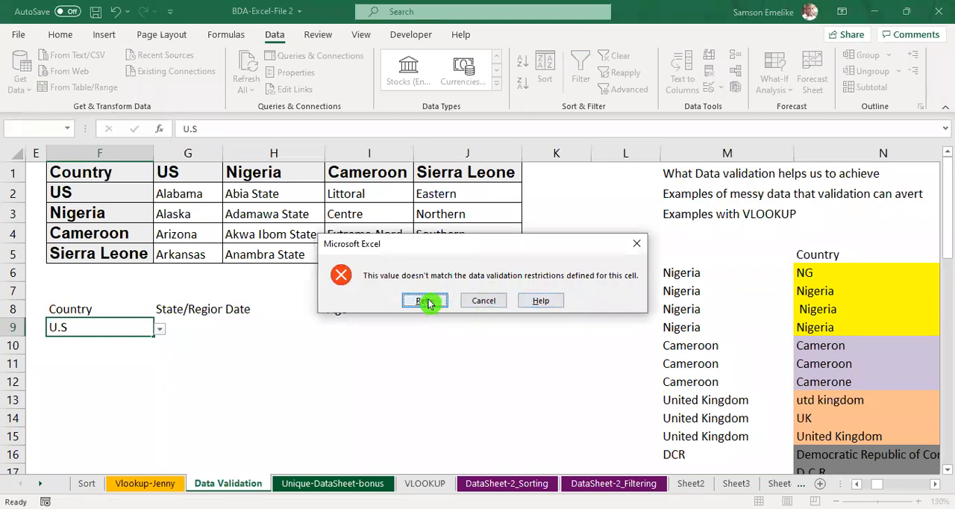
Step: Try to enter the lowercase variant us in F9 to test the validation, and cancel the entry
click(425, 301)
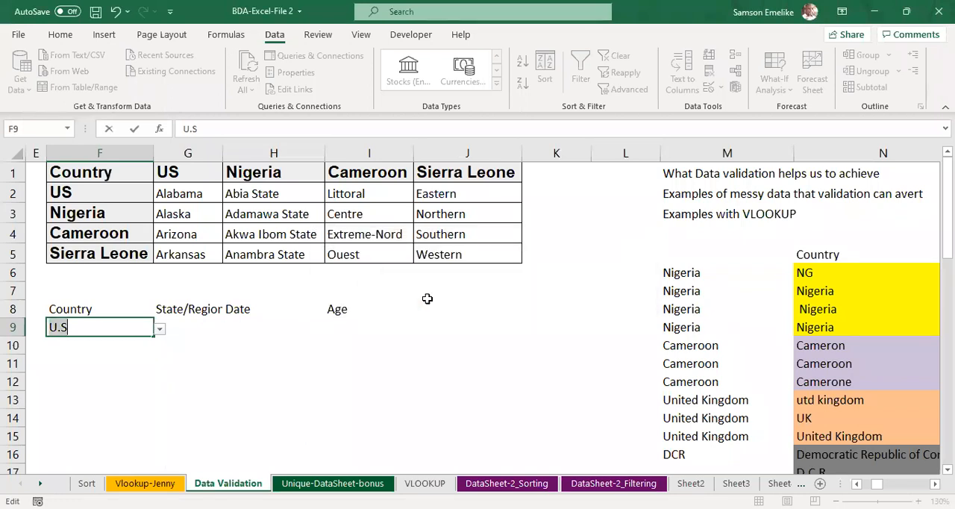
text(us)
click(429, 303)
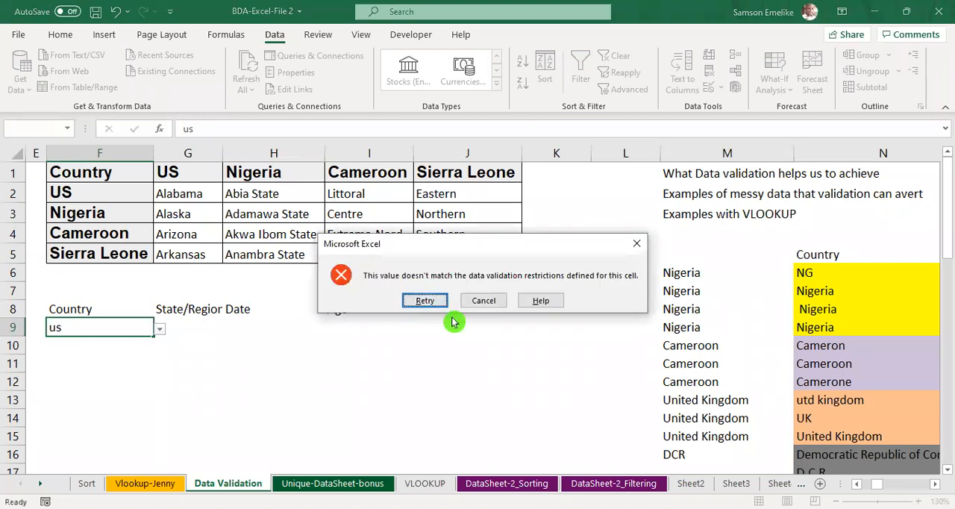
click(426, 300)
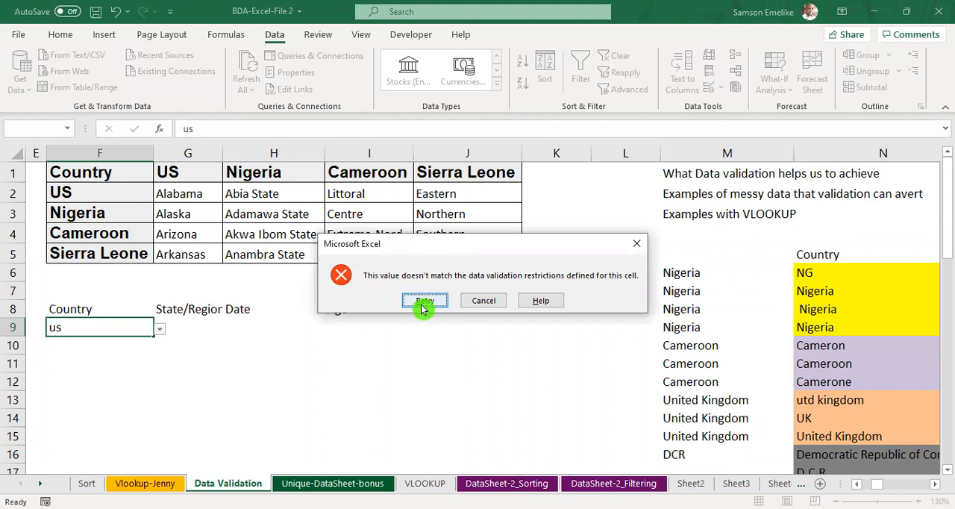
click(163, 332)
click(489, 300)
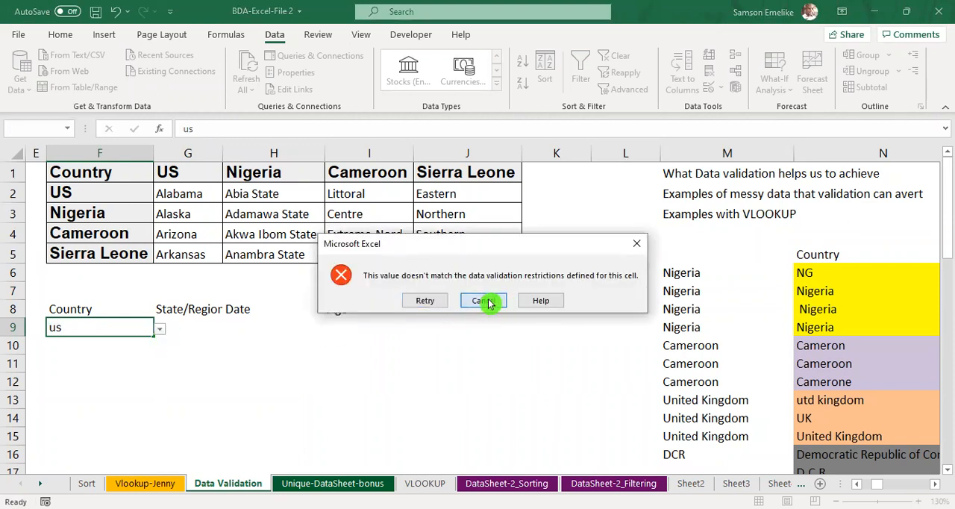
Step: Choose US from the F9 drop-down and set the cell's validation error alert style to Warning
click(159, 329)
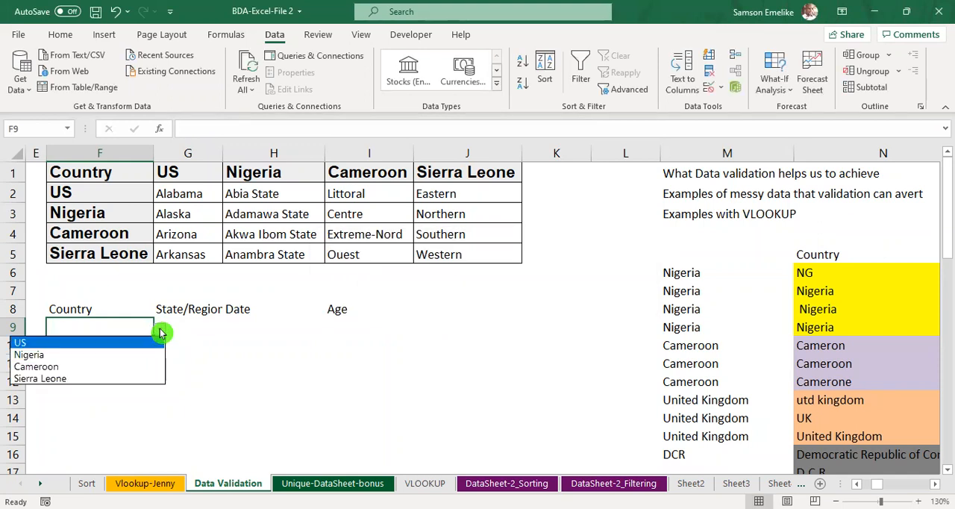
click(25, 342)
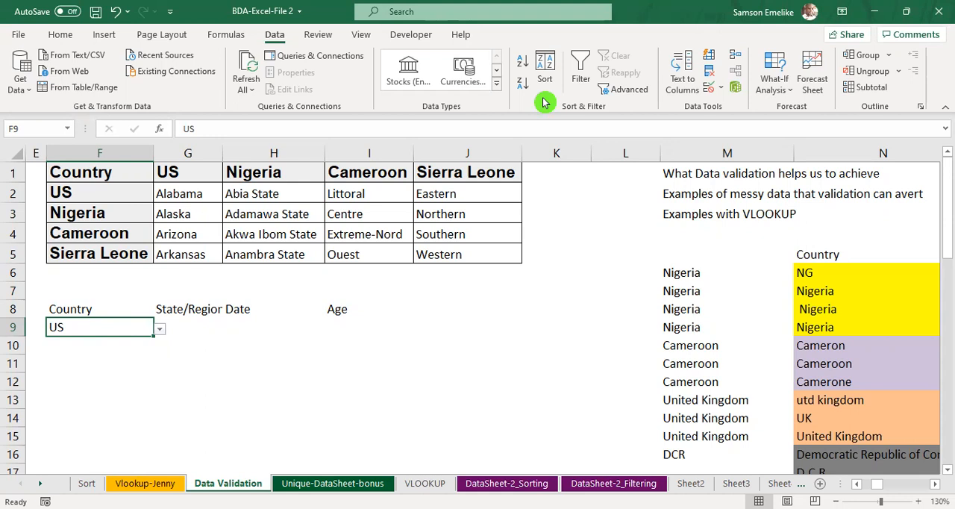
click(710, 88)
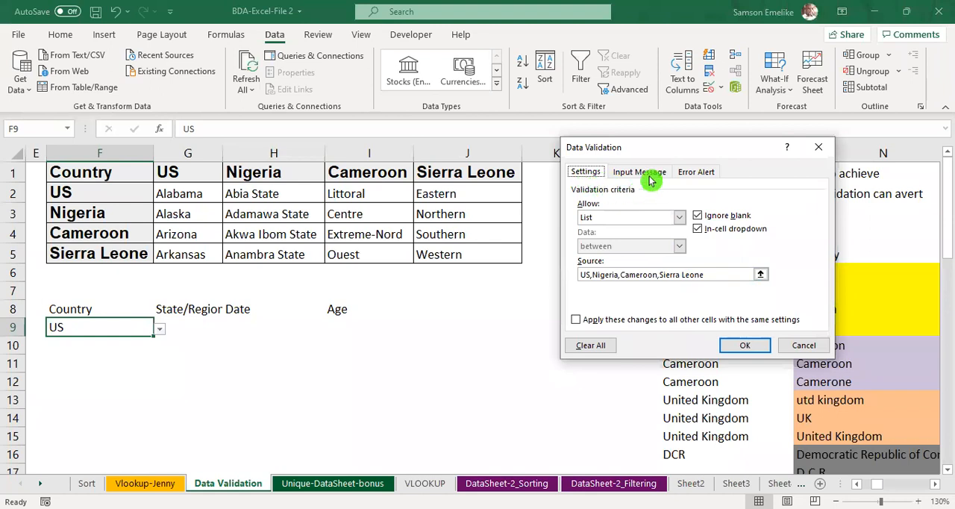
click(704, 178)
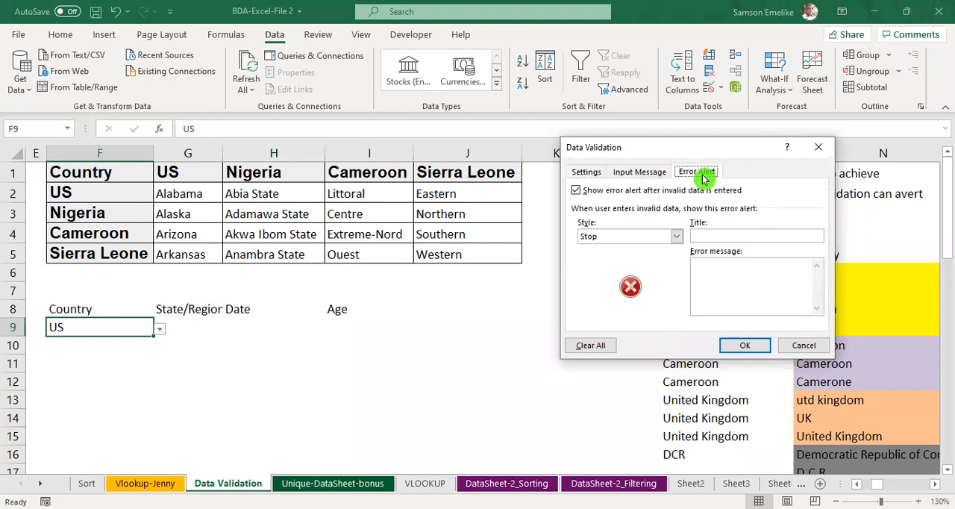
click(676, 236)
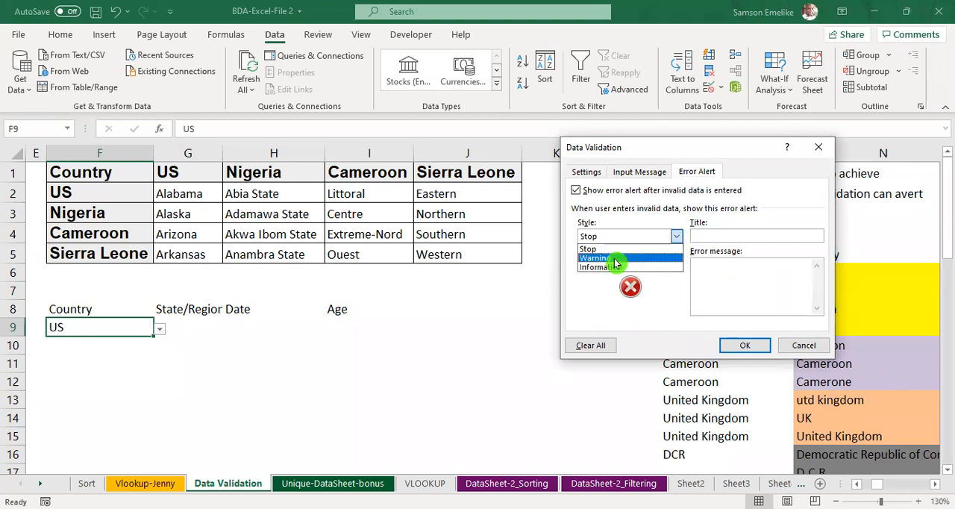
click(614, 259)
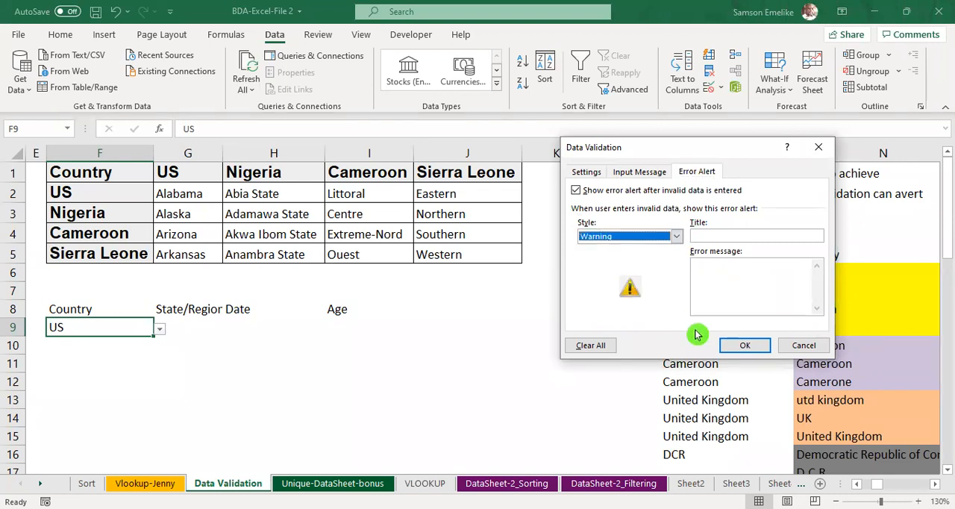
click(751, 345)
Step: Enter the unlisted value USA in F9 and accept it despite the validation warning
text(USA)
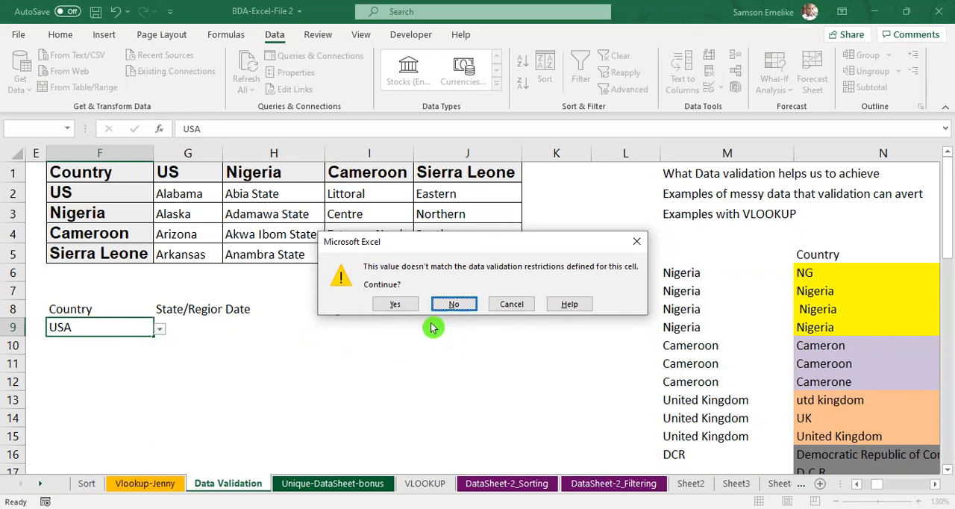
click(394, 304)
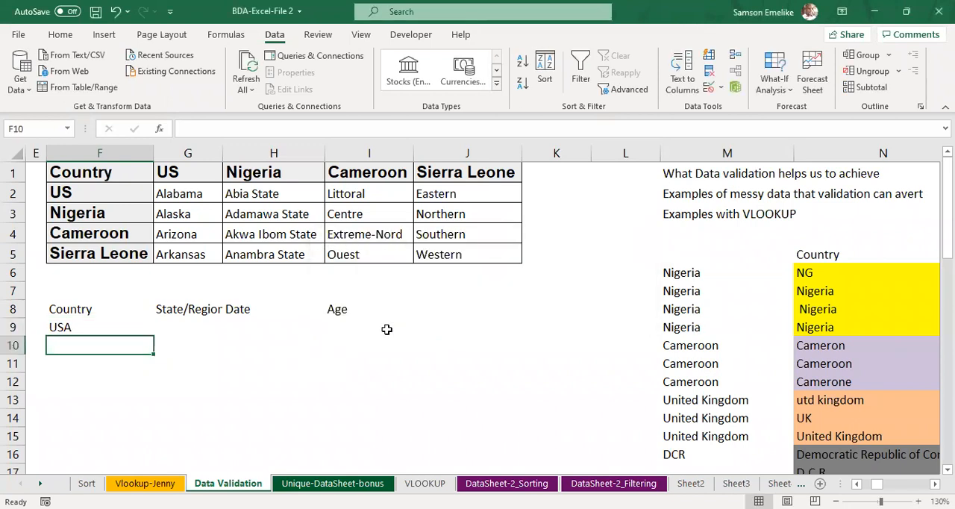
Step: Copy F9 with its validation down to F12 and clear the copied values from F10:F12
click(134, 329)
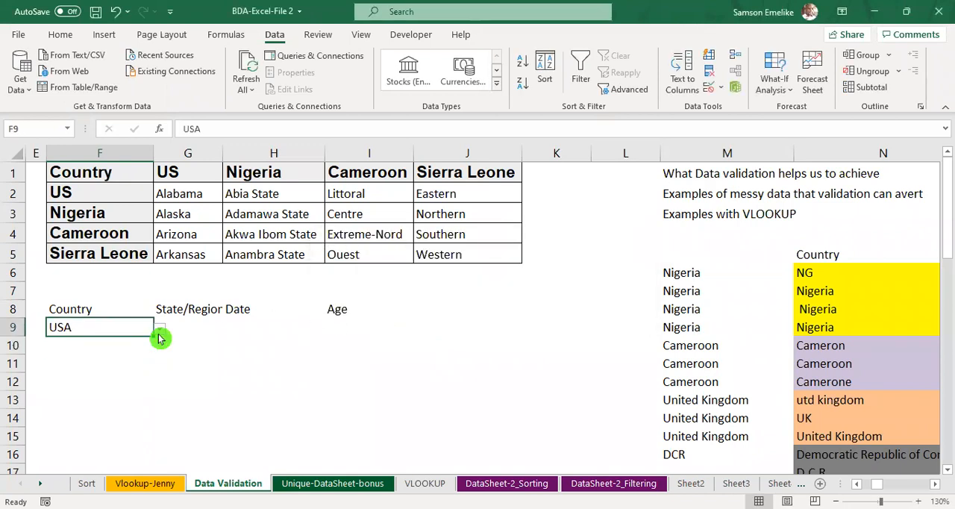
drag(153, 337, 152, 391)
drag(83, 343, 87, 380)
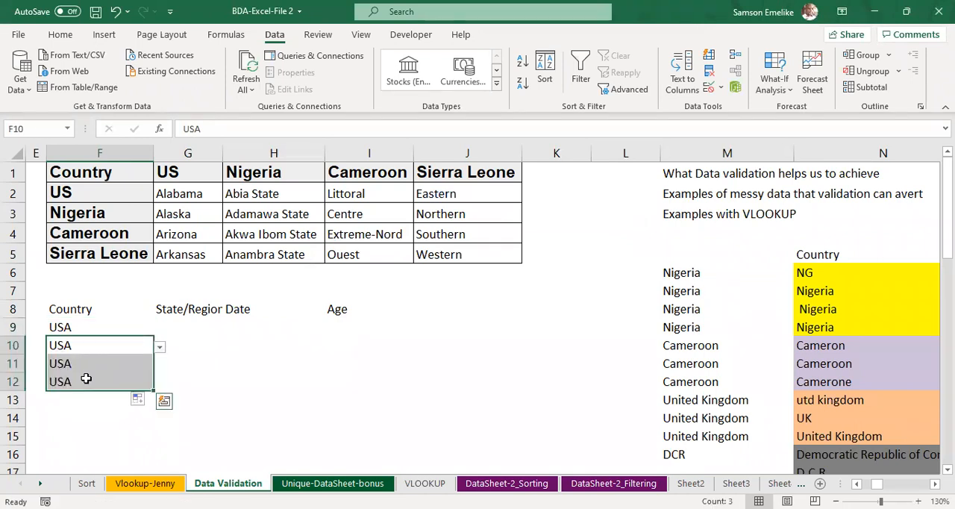
key(Delete)
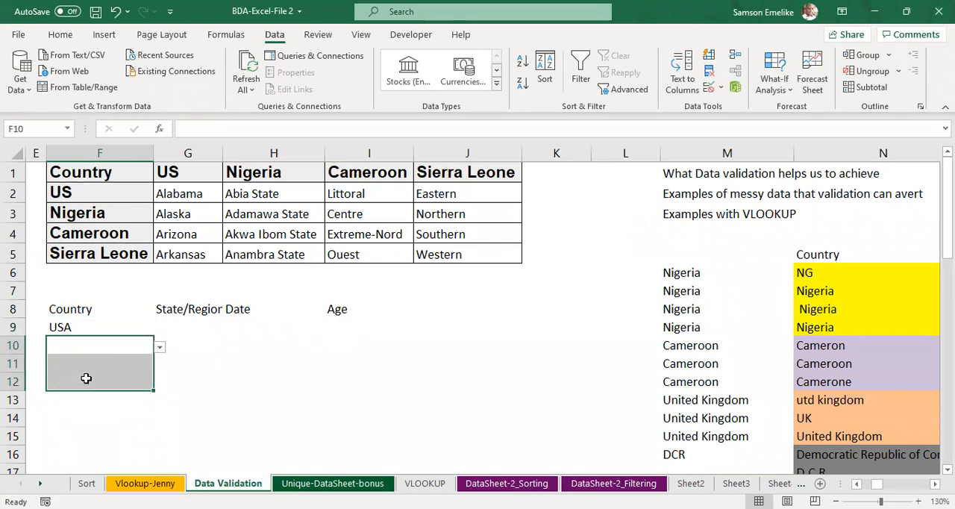
Step: Choose Nigeria from the F10 drop-down and enter the misspelling Cameroone in F11, accepting it despite the warning
click(160, 348)
click(45, 373)
click(93, 366)
click(156, 418)
click(108, 365)
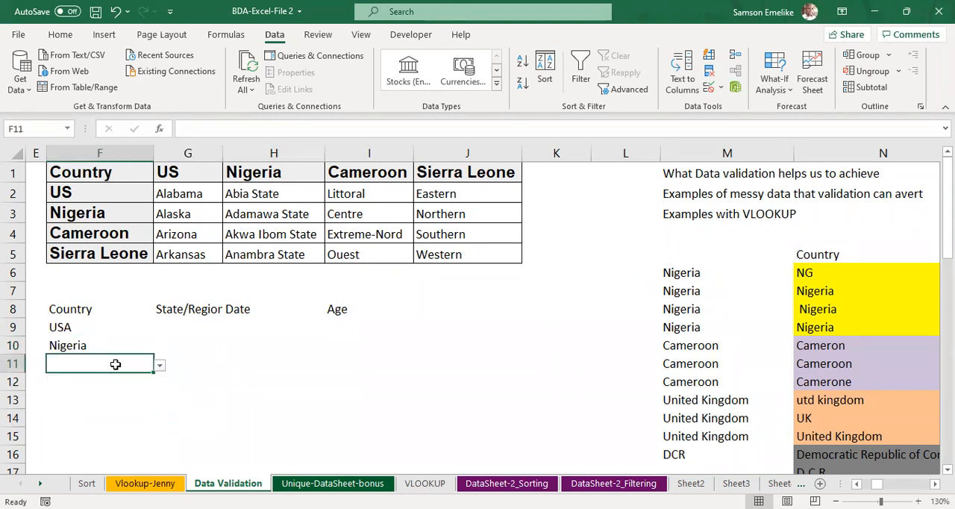
text(Camero)
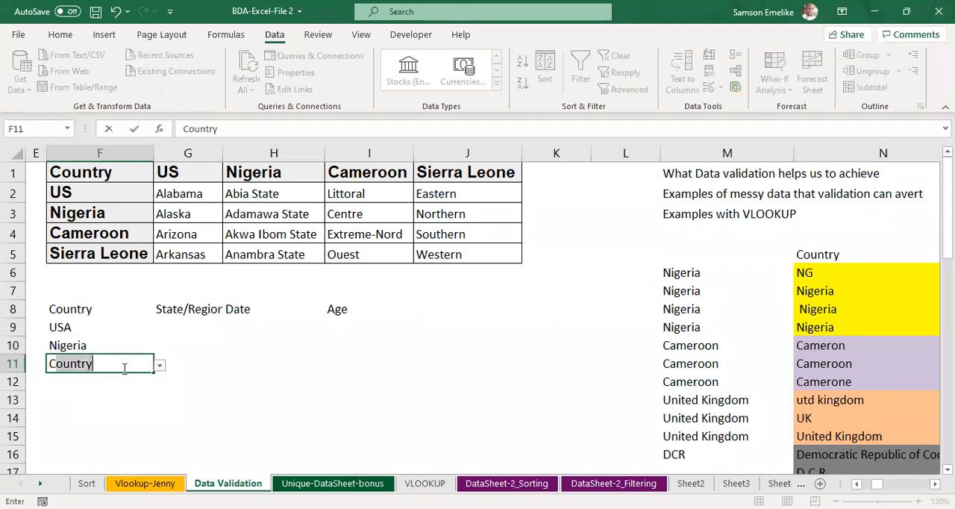
text(one)
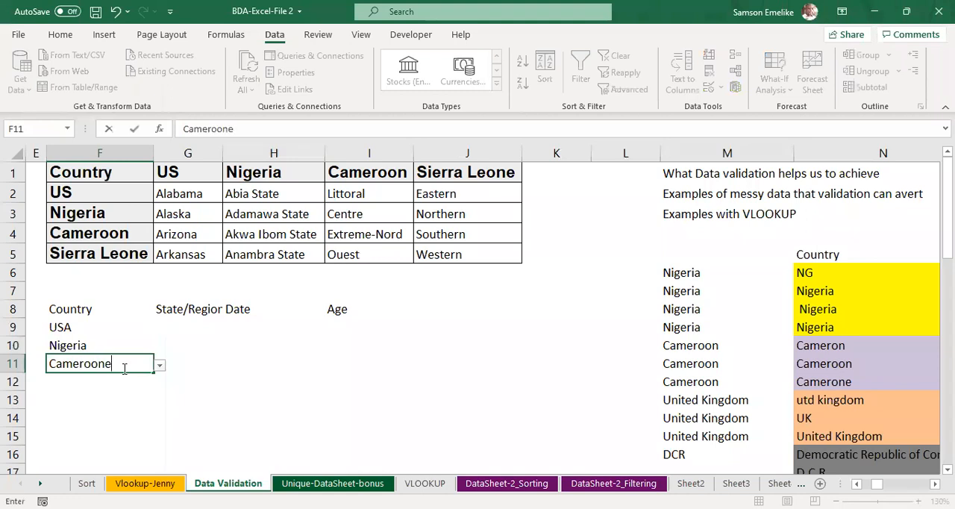
key(Return)
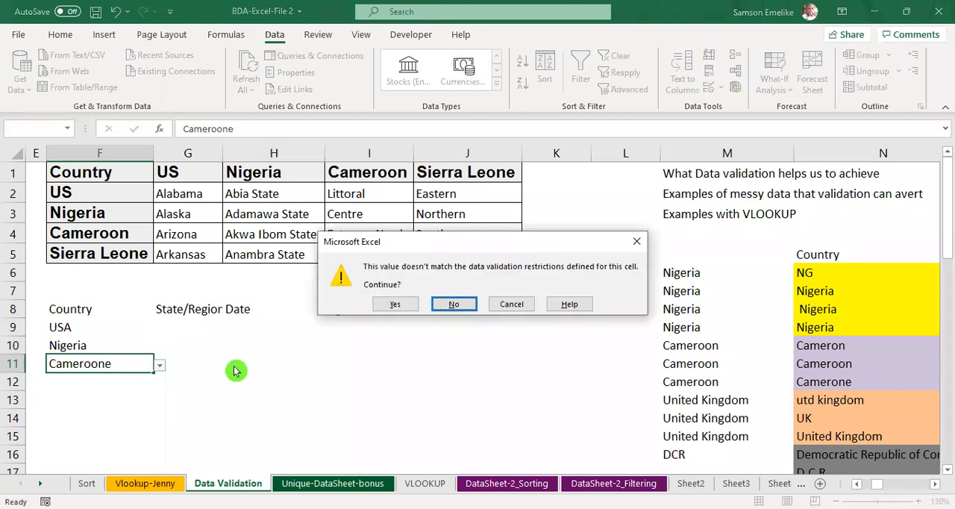
click(400, 305)
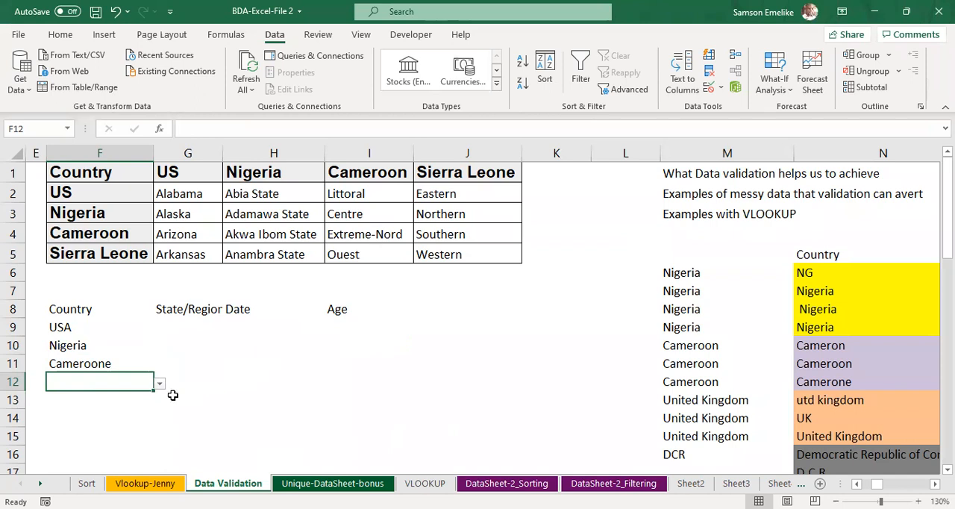
click(276, 396)
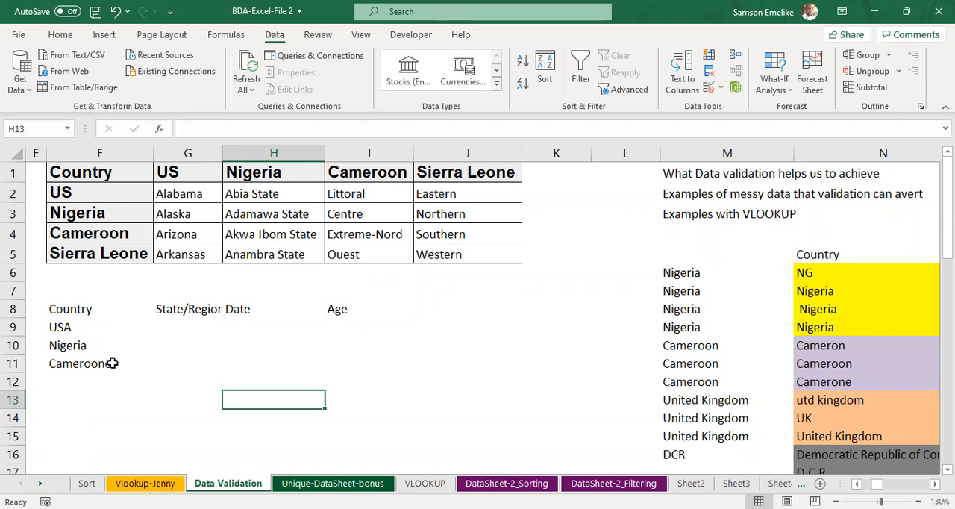
Step: Fill the F9:F11 country entries down to F15 and circle the invalid data
drag(62, 327, 70, 365)
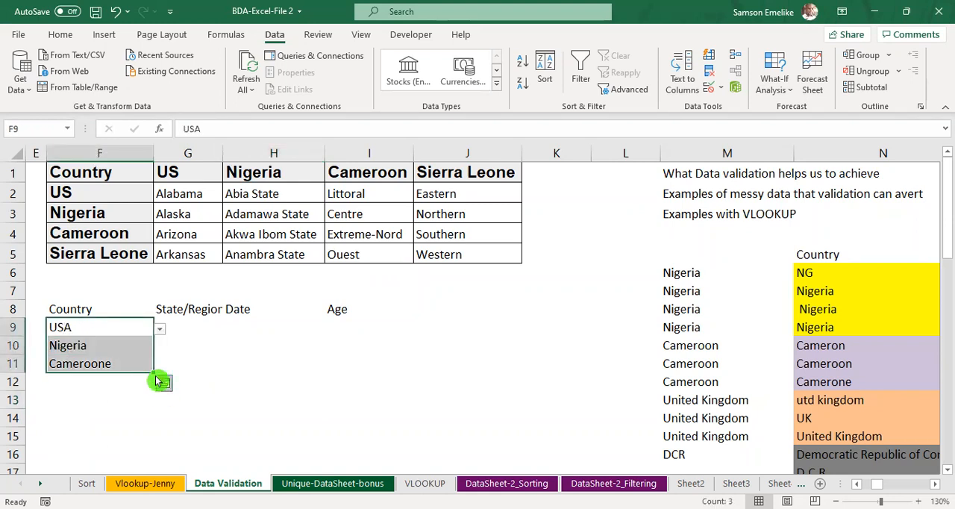
drag(153, 373, 149, 441)
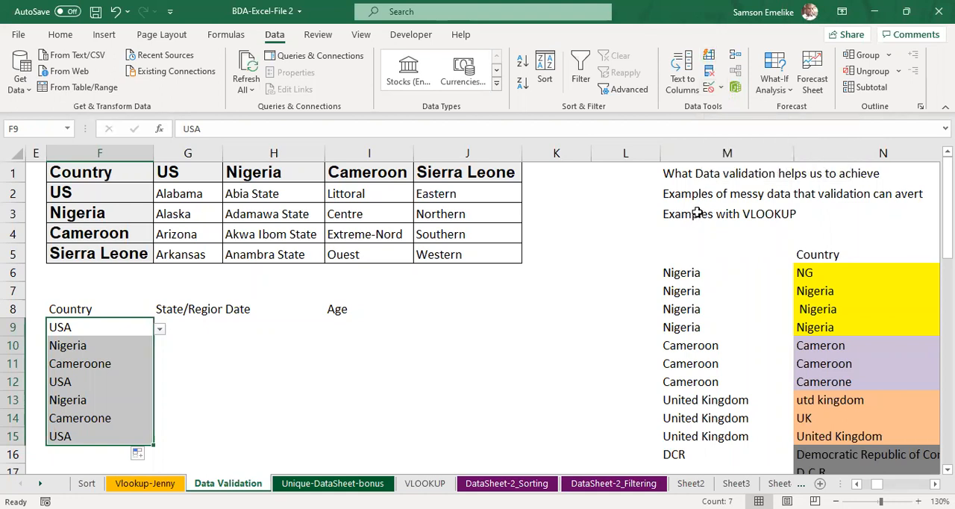
click(723, 91)
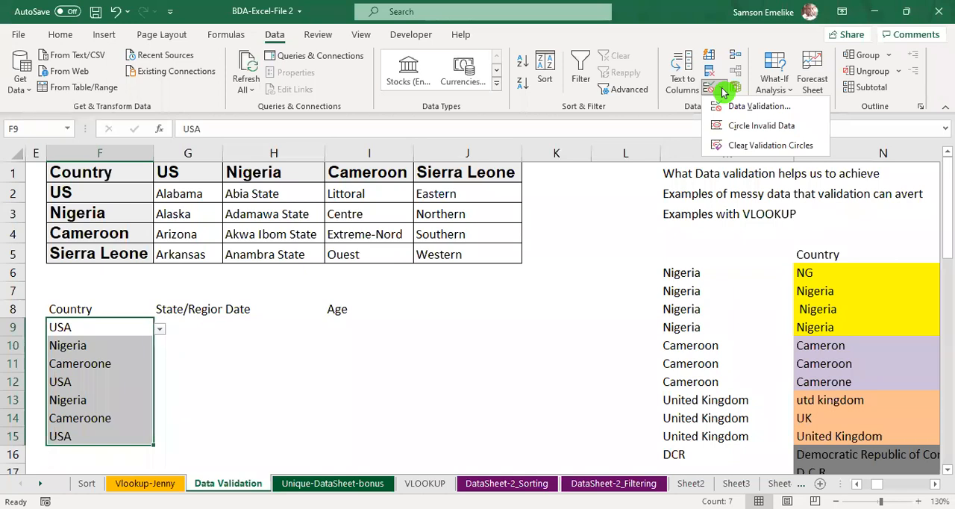
click(742, 126)
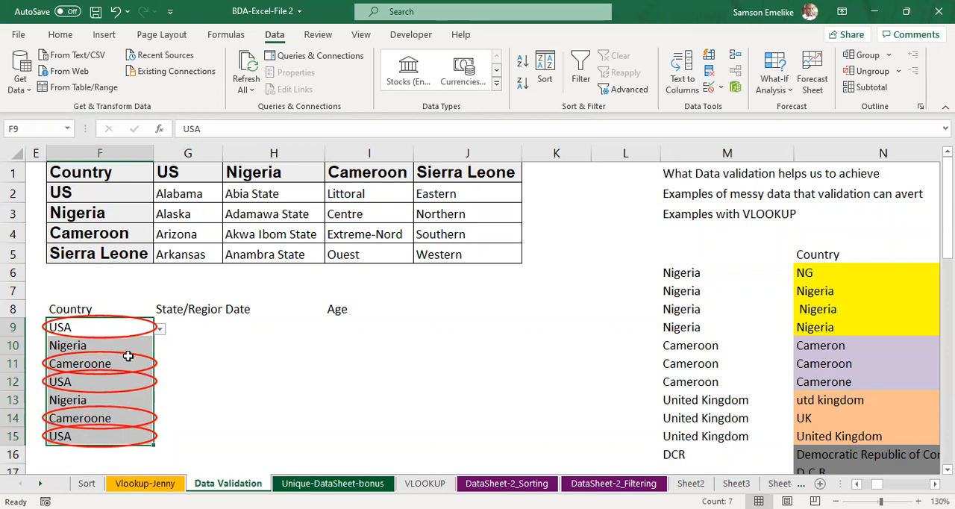
click(445, 364)
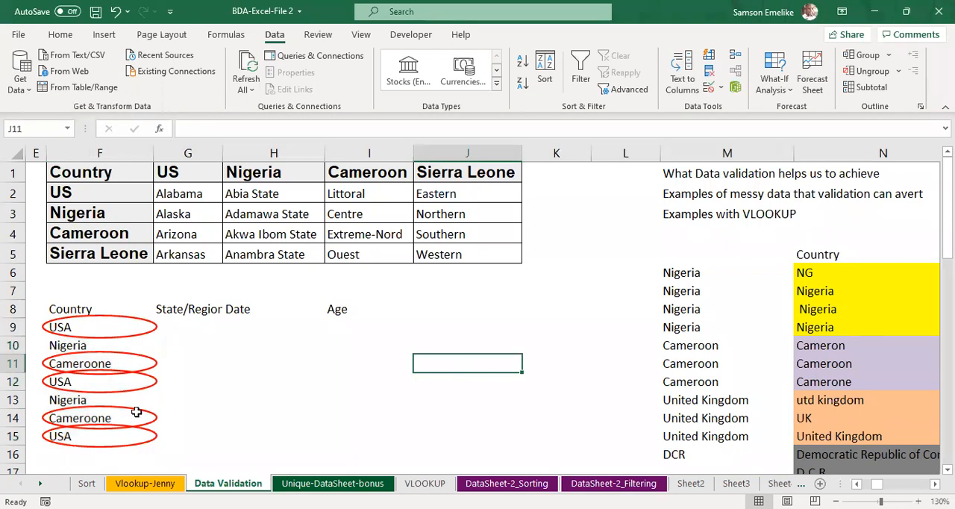
Step: Correct the circled entries by choosing US in F9 and Cameroon in F11 from their drop-down lists
click(75, 326)
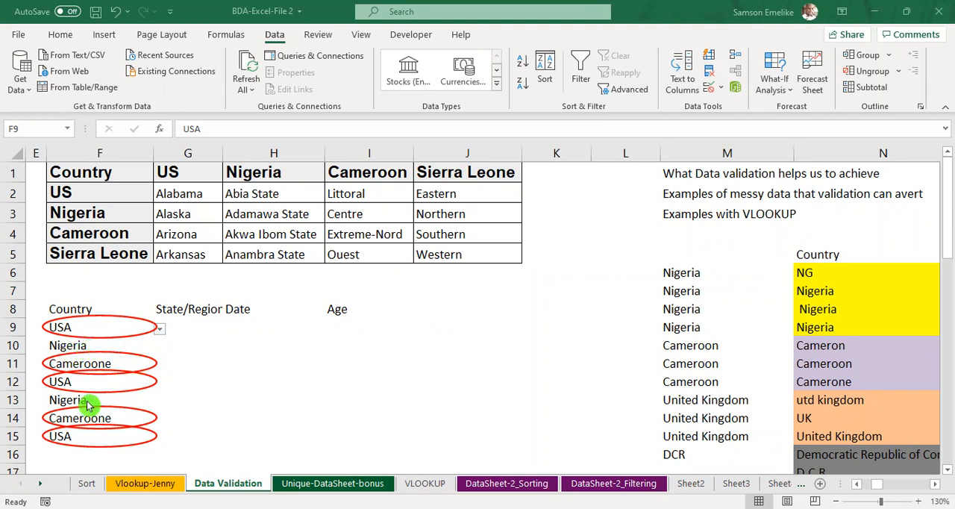
click(158, 329)
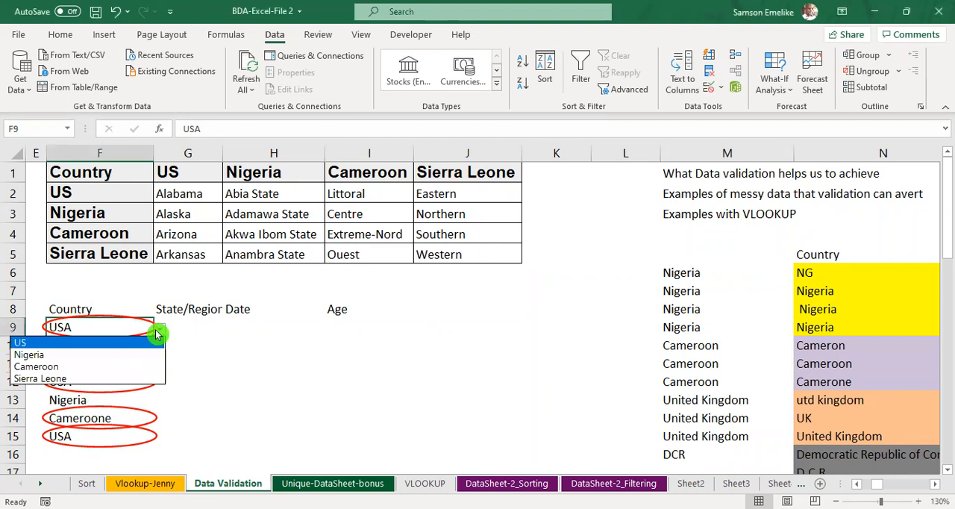
click(20, 345)
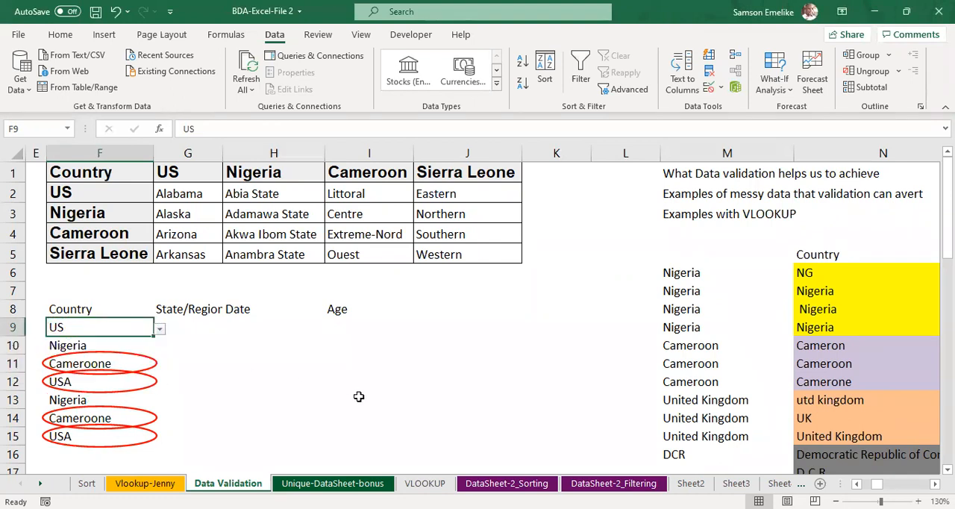
click(150, 364)
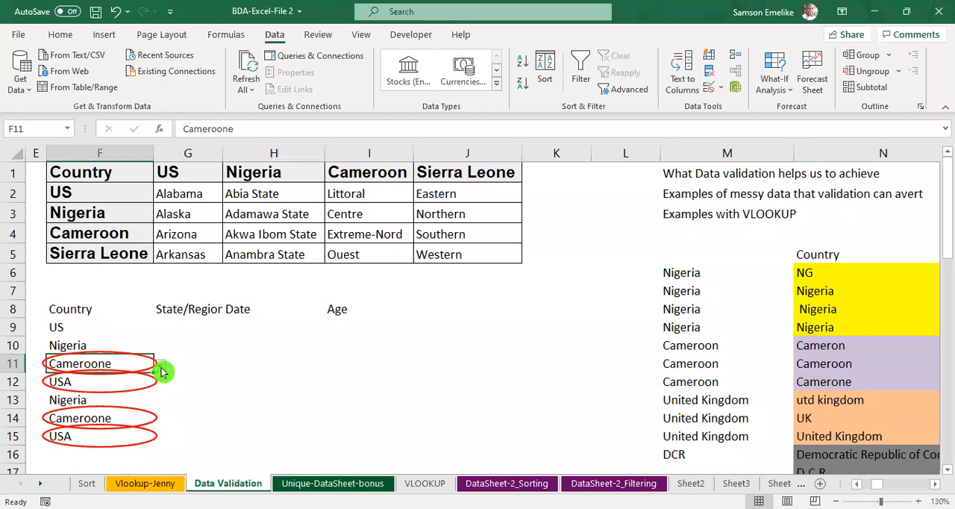
click(160, 366)
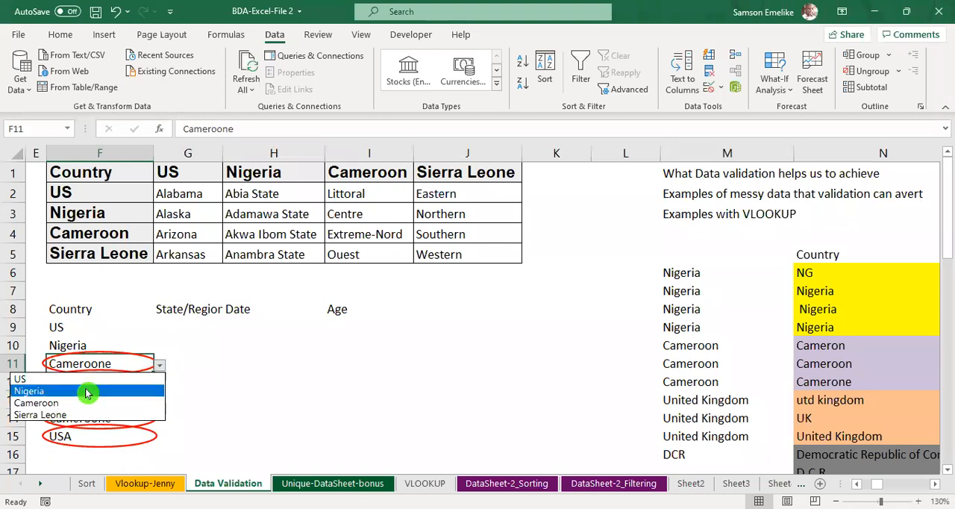
click(142, 403)
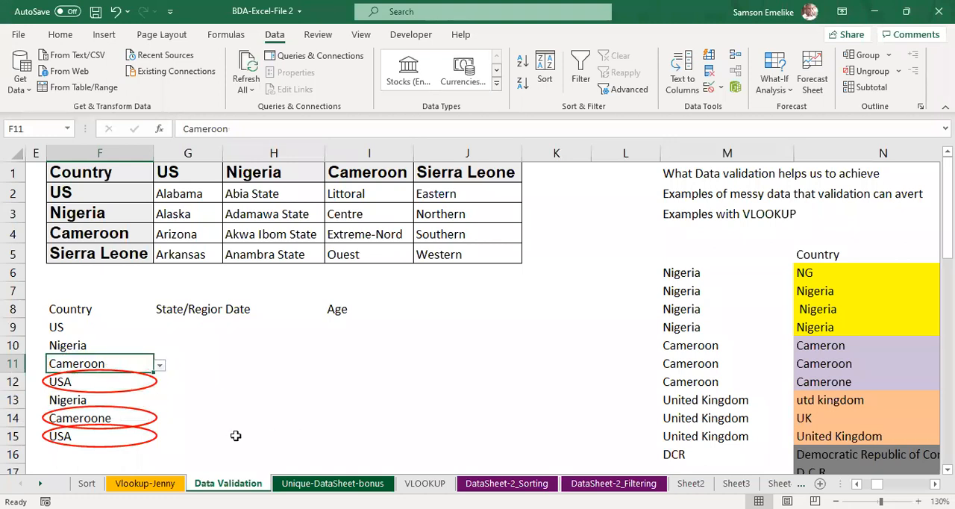
Step: Correct the circled country entry in F12 by choosing US from its drop-down list
click(97, 382)
click(160, 390)
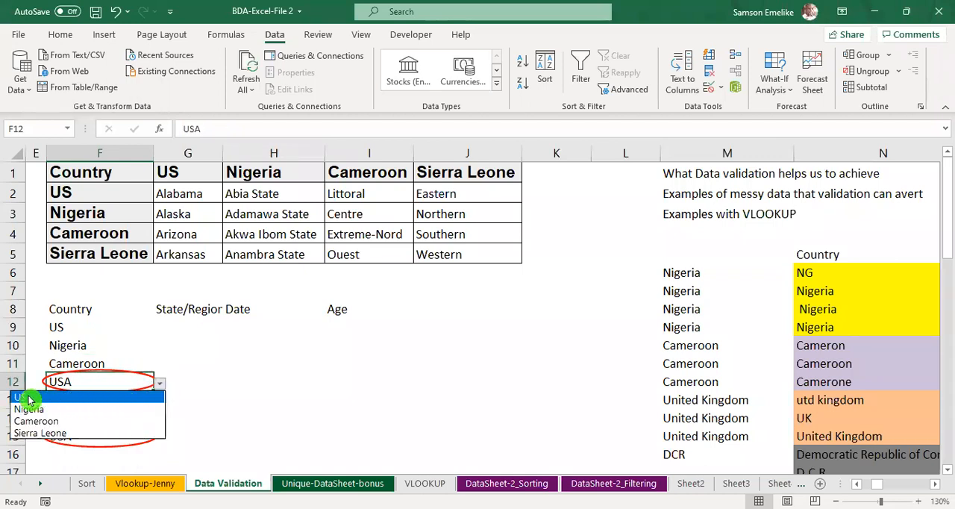
click(29, 401)
click(127, 400)
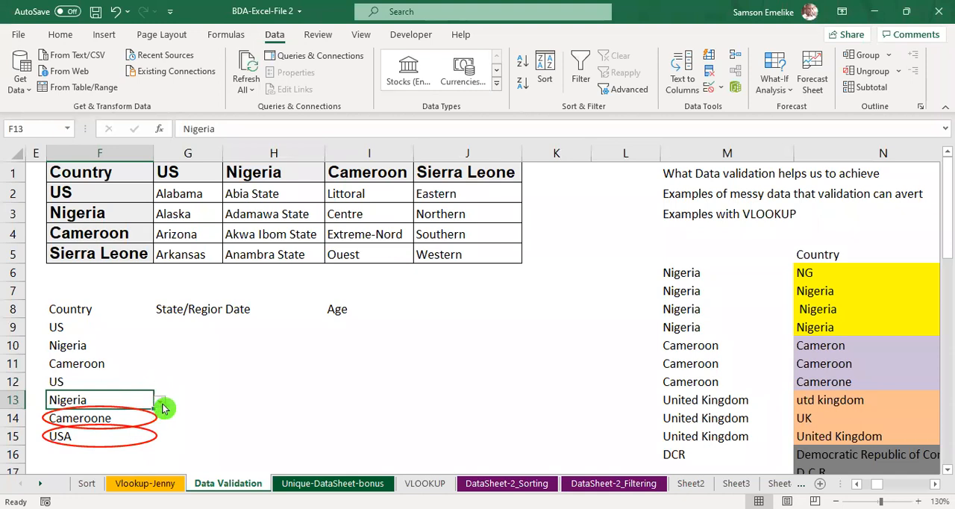
Step: Correct the remaining circled entries by choosing Cameroon in F14 and US in F15 from their drop-down lists
click(127, 418)
click(160, 420)
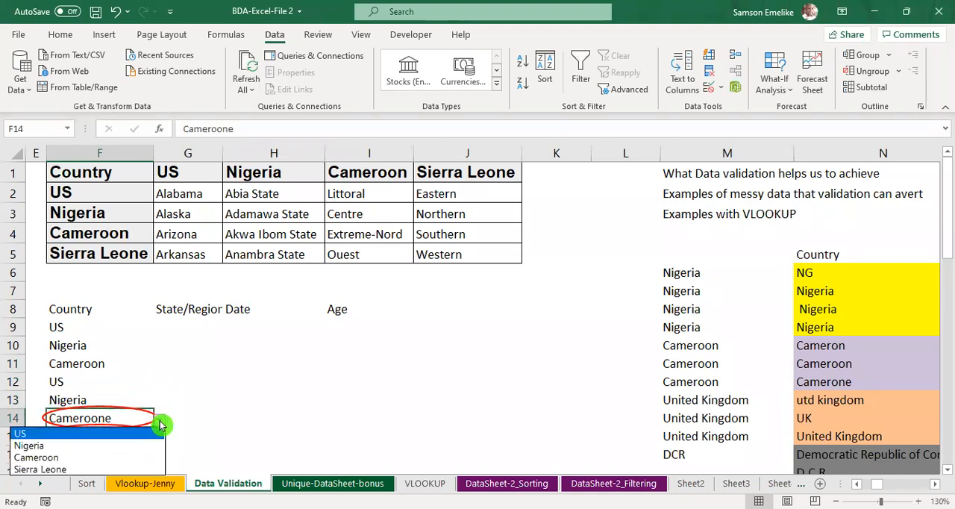
click(58, 446)
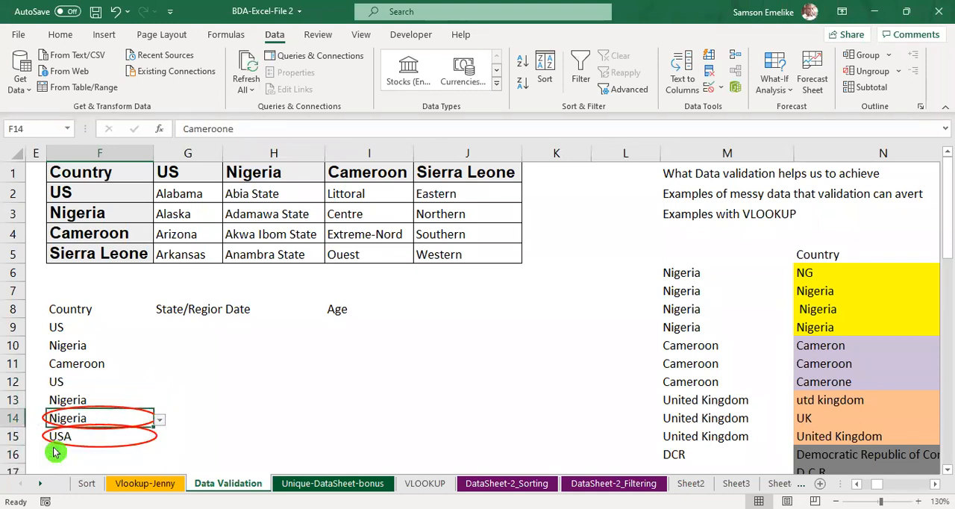
click(159, 420)
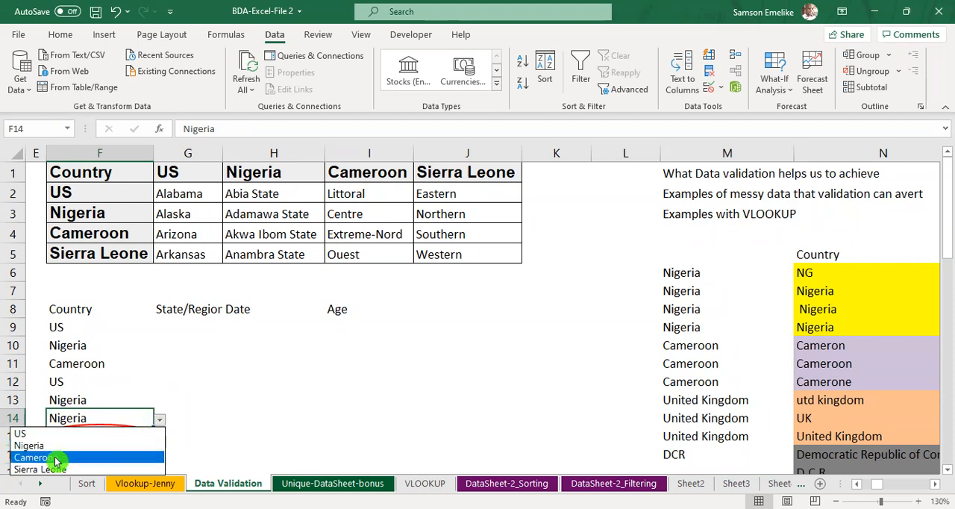
click(55, 457)
click(146, 438)
click(160, 438)
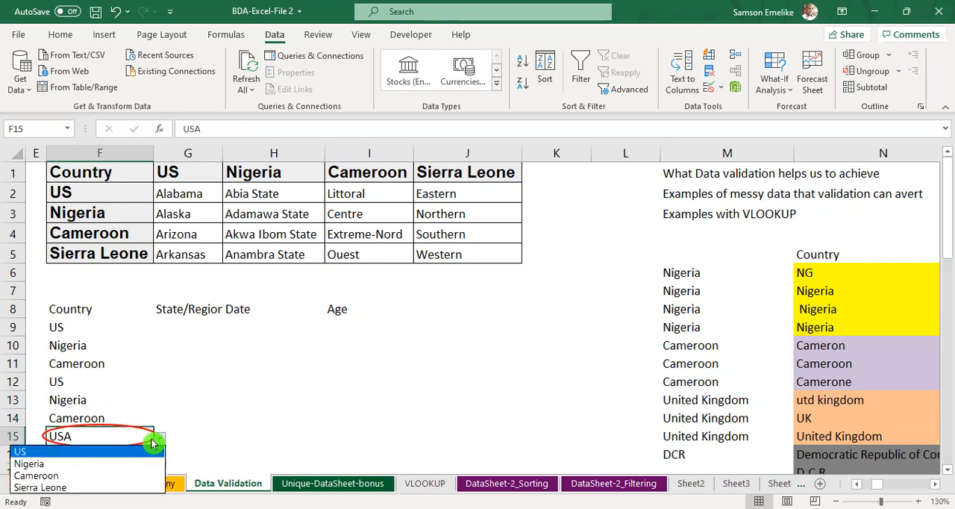
click(65, 453)
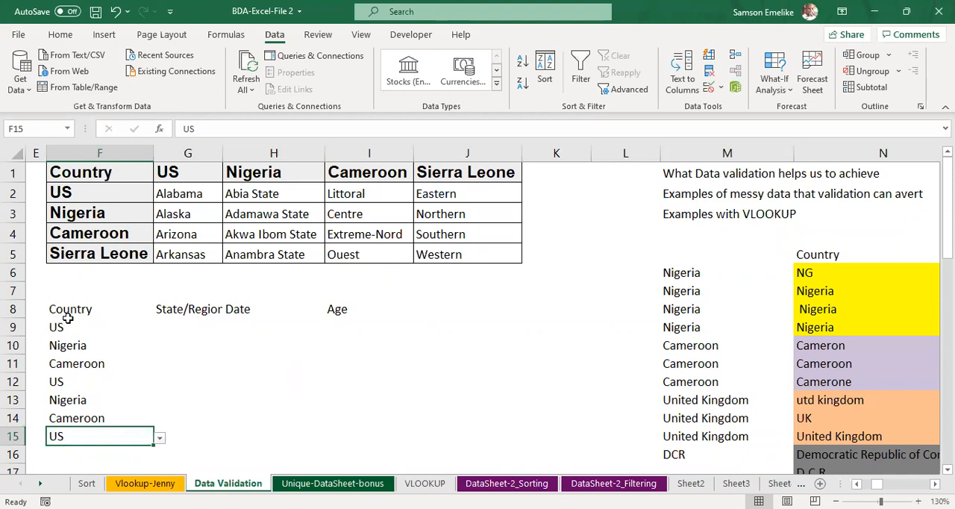
drag(65, 324, 62, 429)
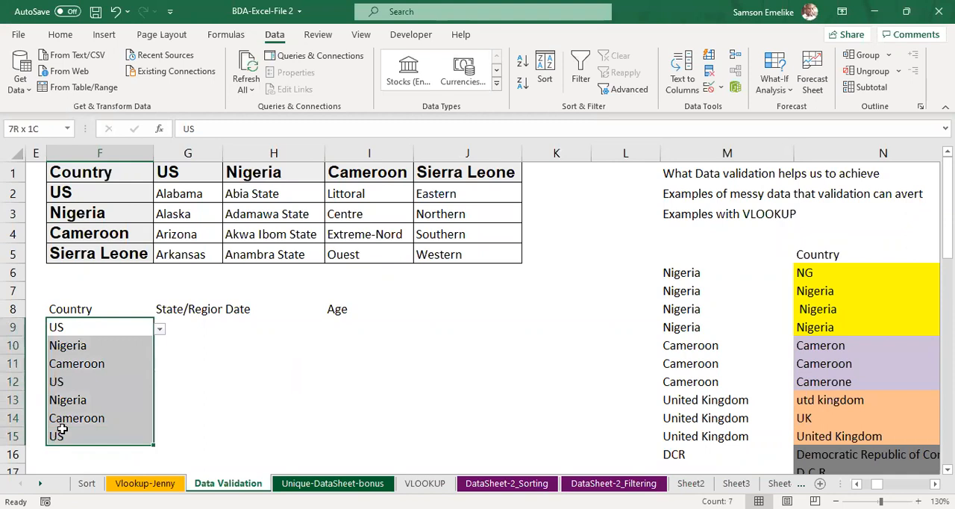
click(257, 330)
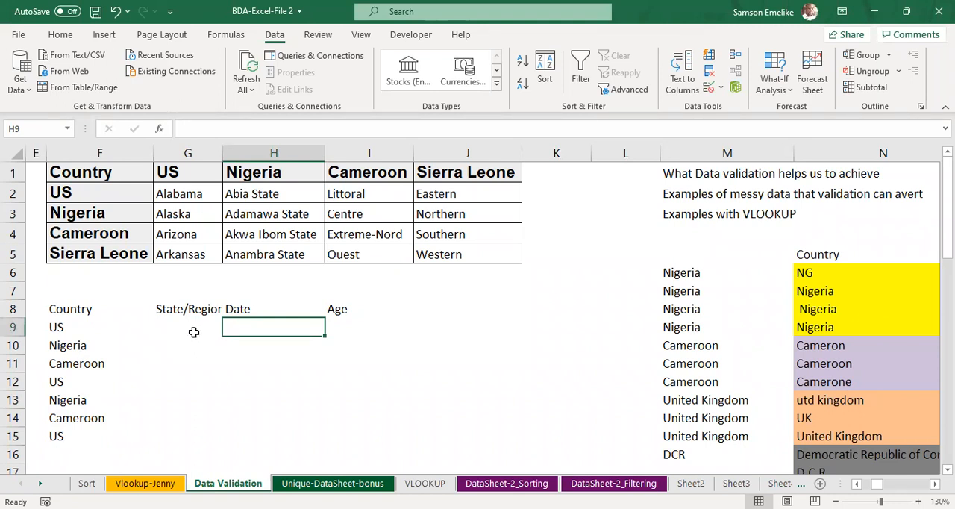
click(193, 331)
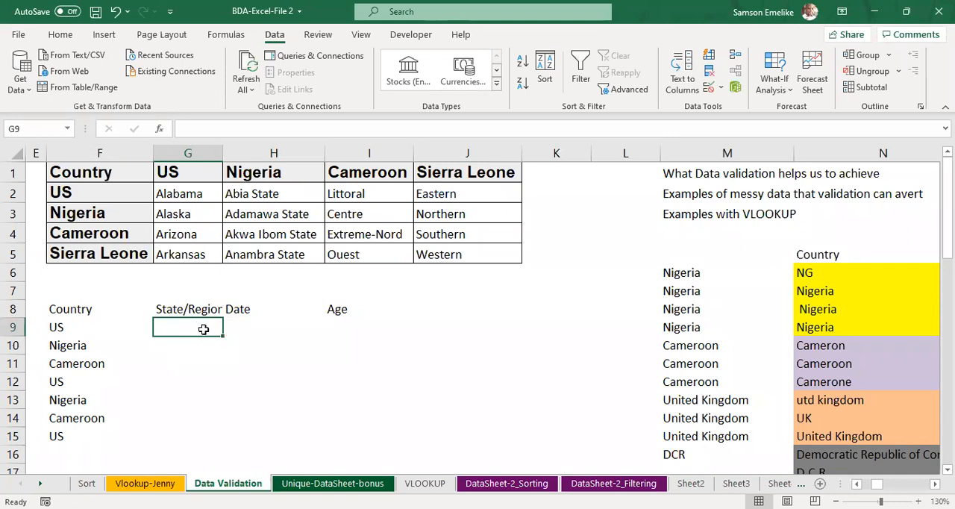
click(63, 331)
key(Down)
key(Down)
key(Down)
key(Down)
key(Down)
key(Down)
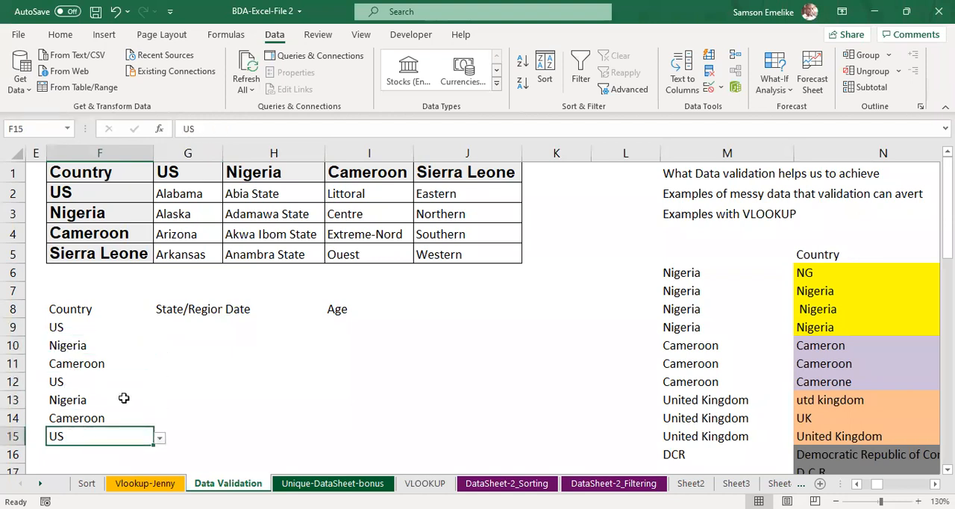
click(186, 323)
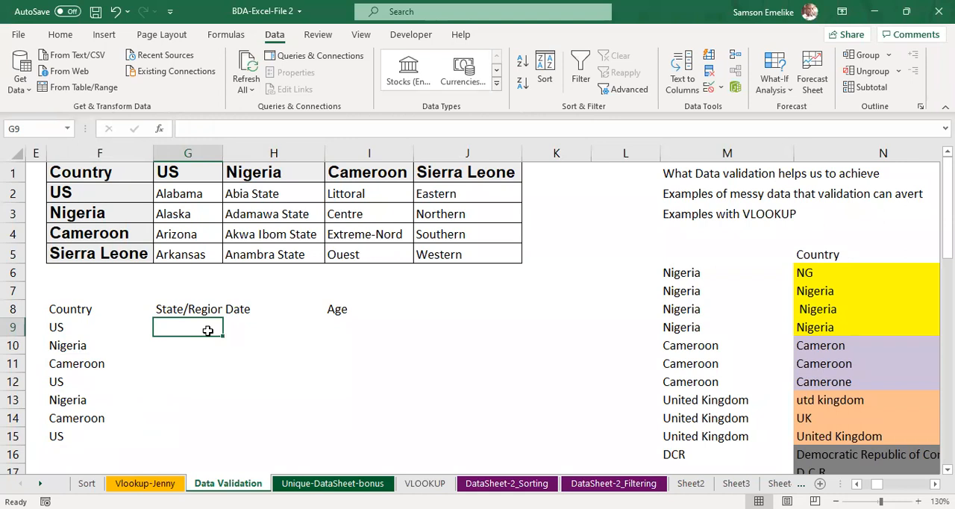
click(65, 328)
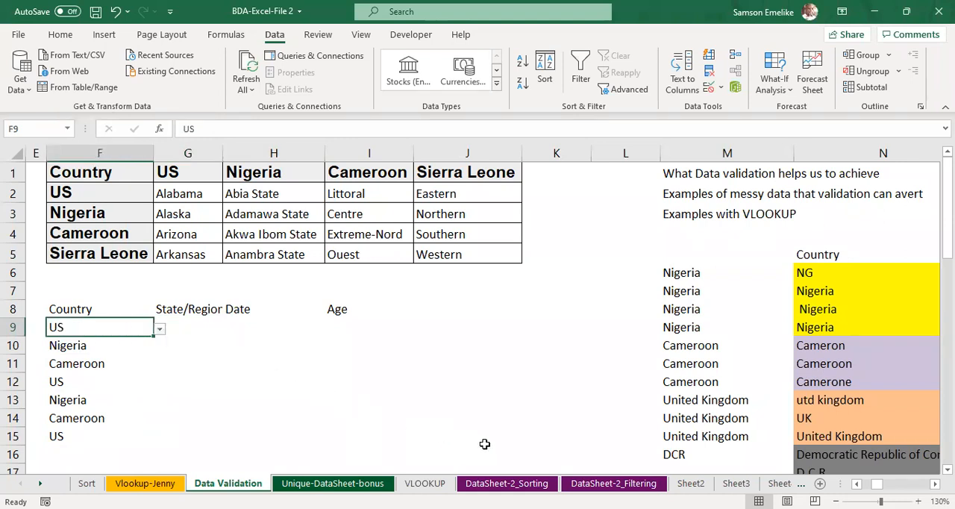
key(alt+Tab)
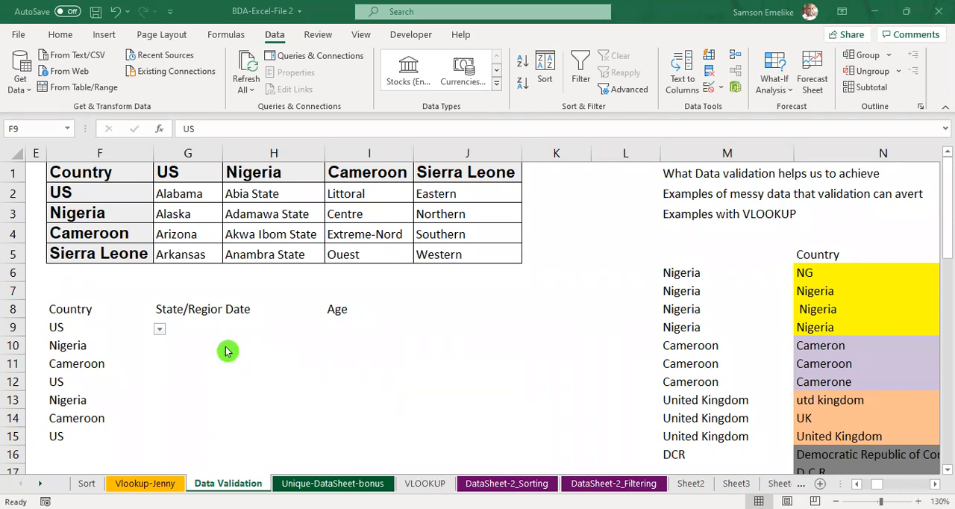
Step: Widen column G to fit the State/Region heading and clear the country entry in F9
click(188, 322)
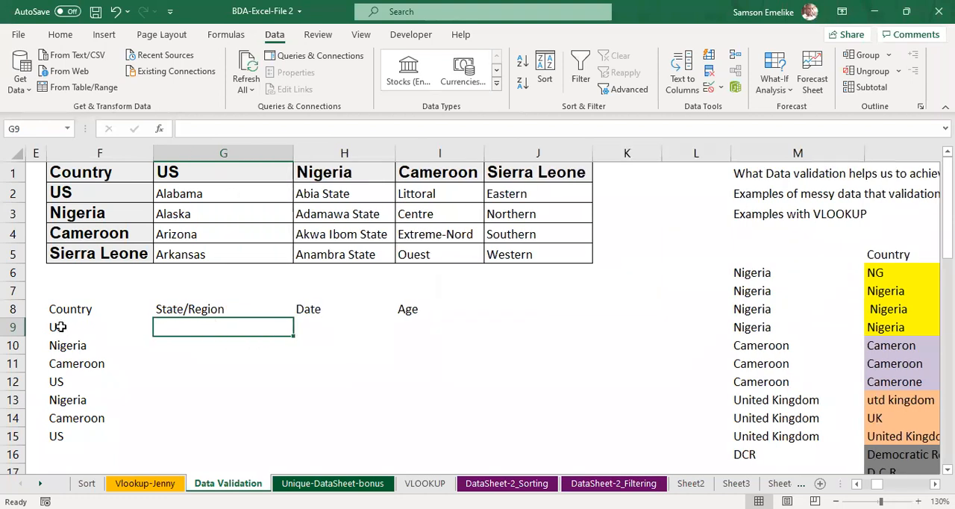
click(59, 327)
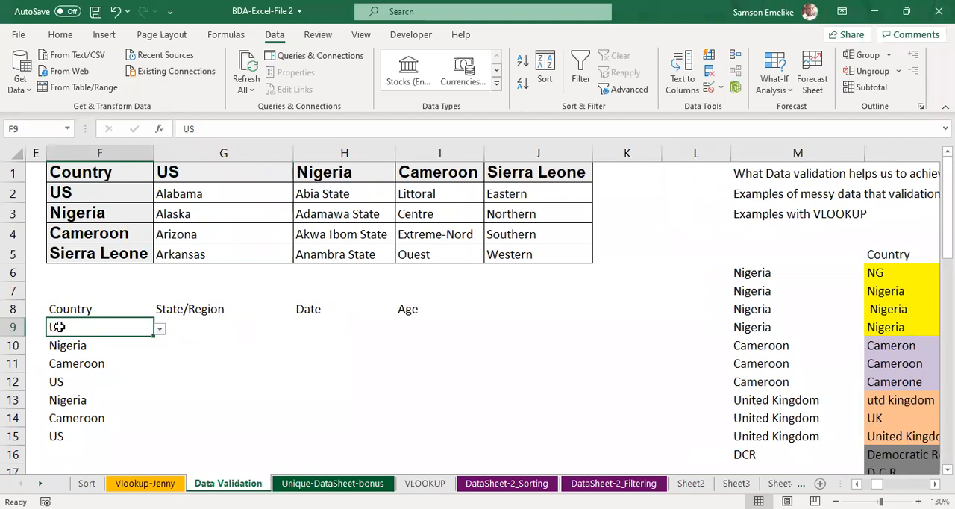
key(Delete)
Step: Set up data validation for the State/Region cell G9 with List as the allowed type
click(201, 326)
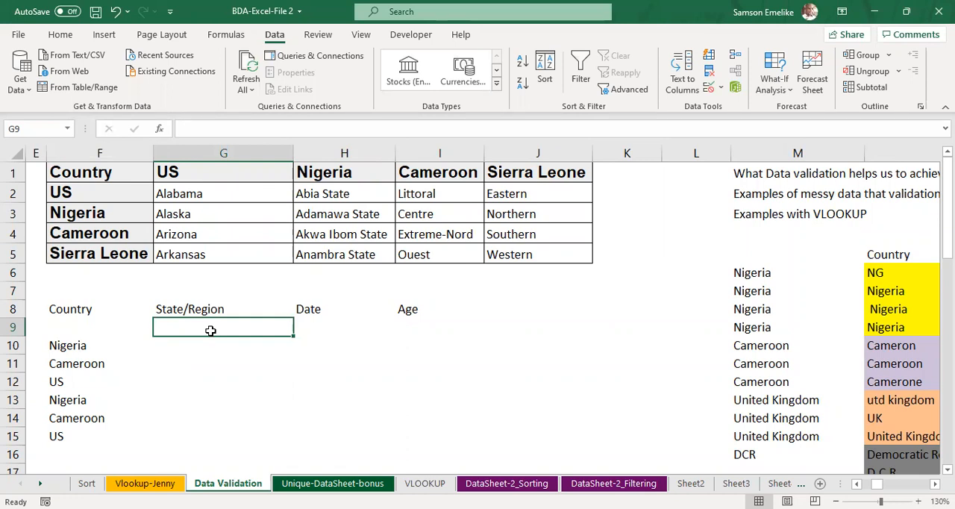
click(710, 87)
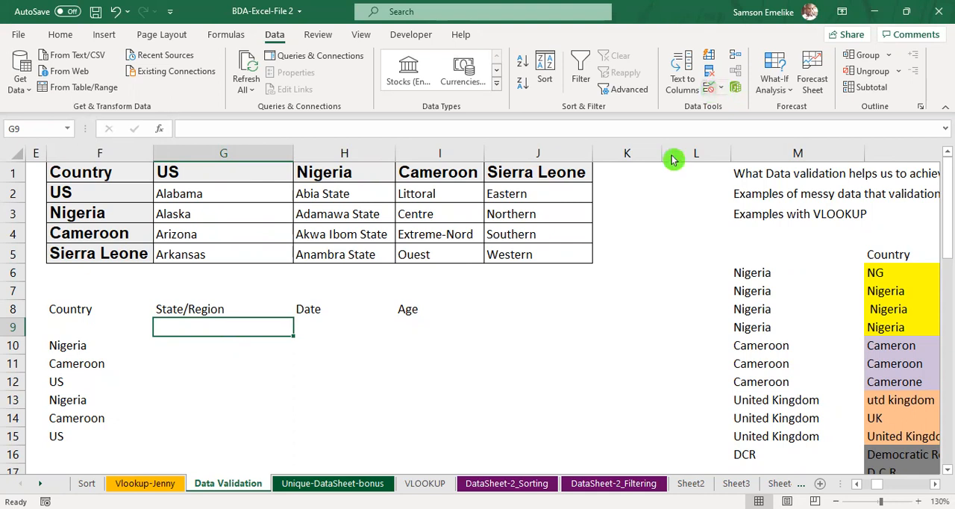
click(587, 174)
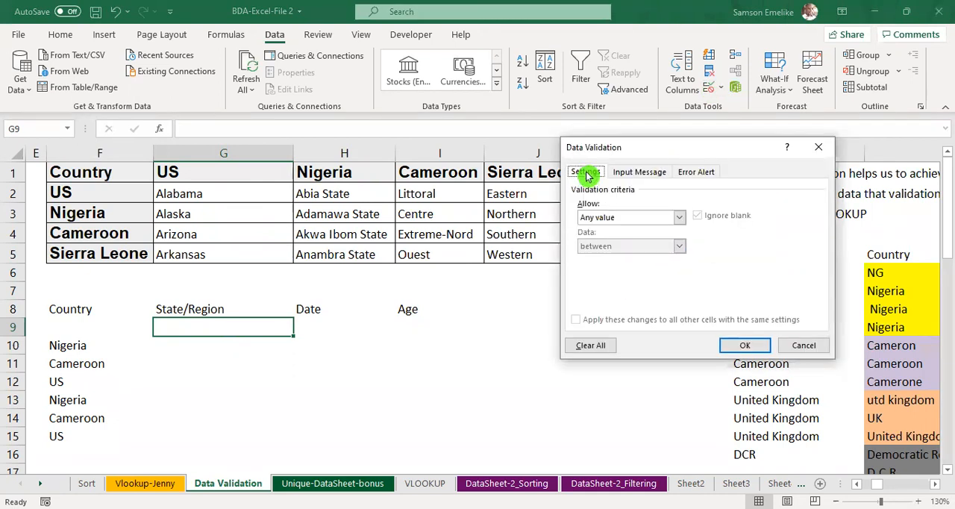
click(682, 219)
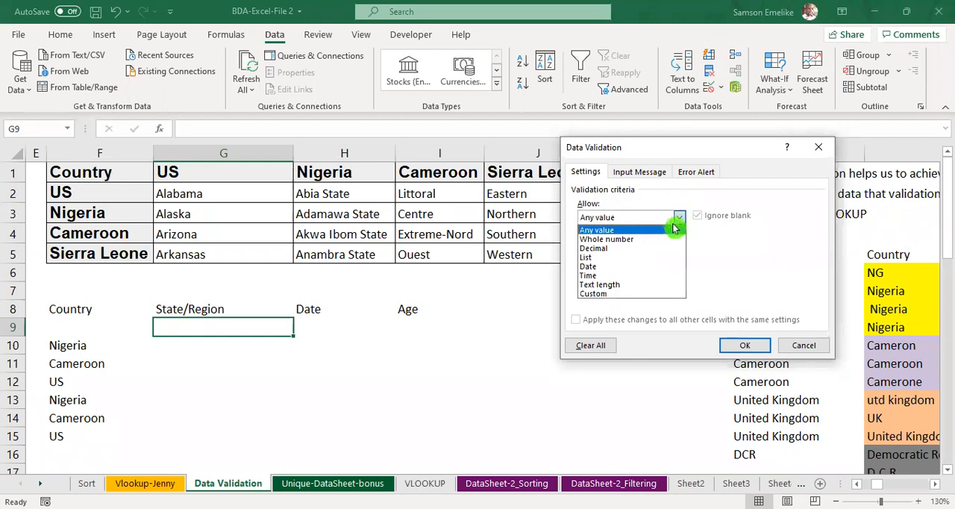
click(592, 257)
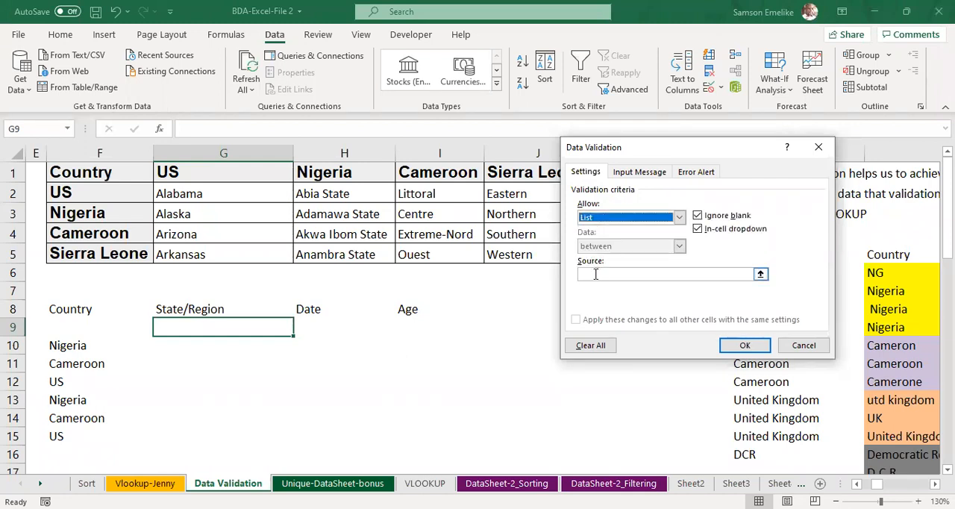
Step: Enter =indirect($F$9) as the list source for G9 and apply the validation despite the source error
click(596, 274)
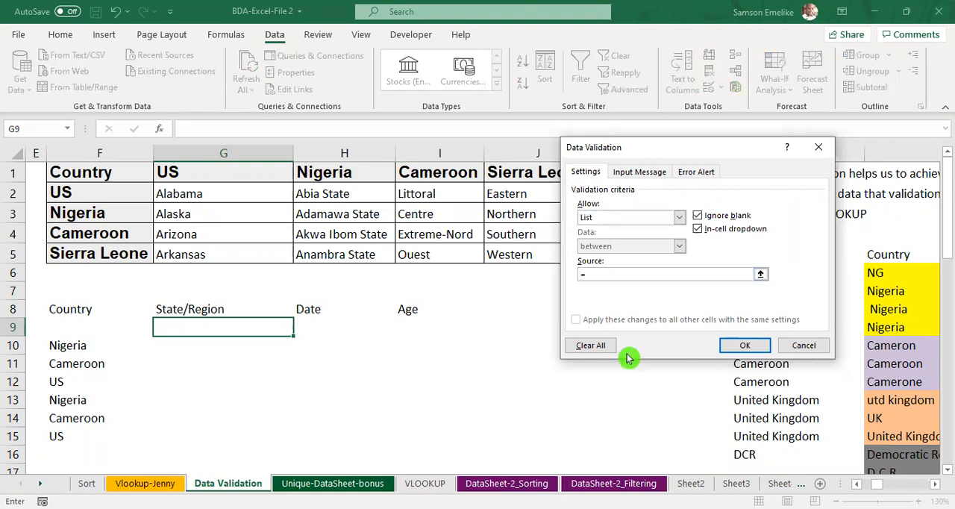
text(direct)
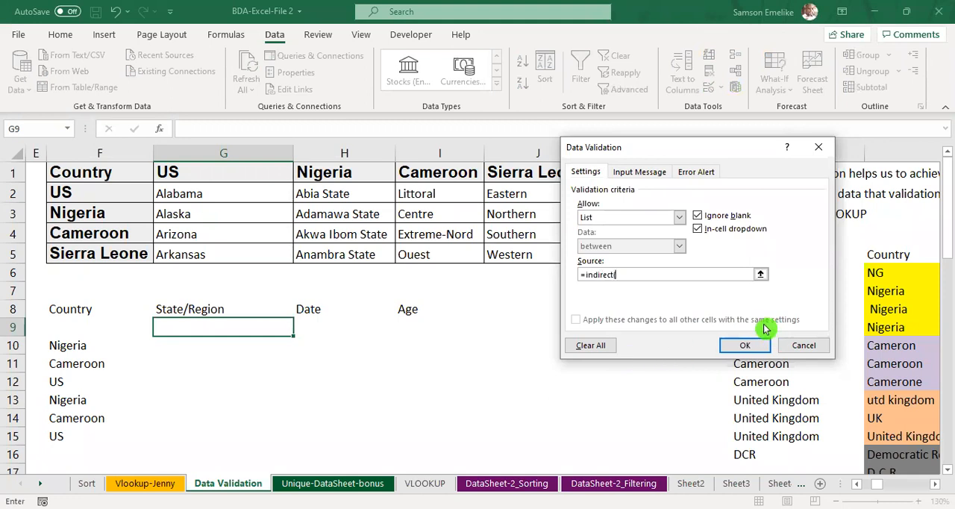
text(()
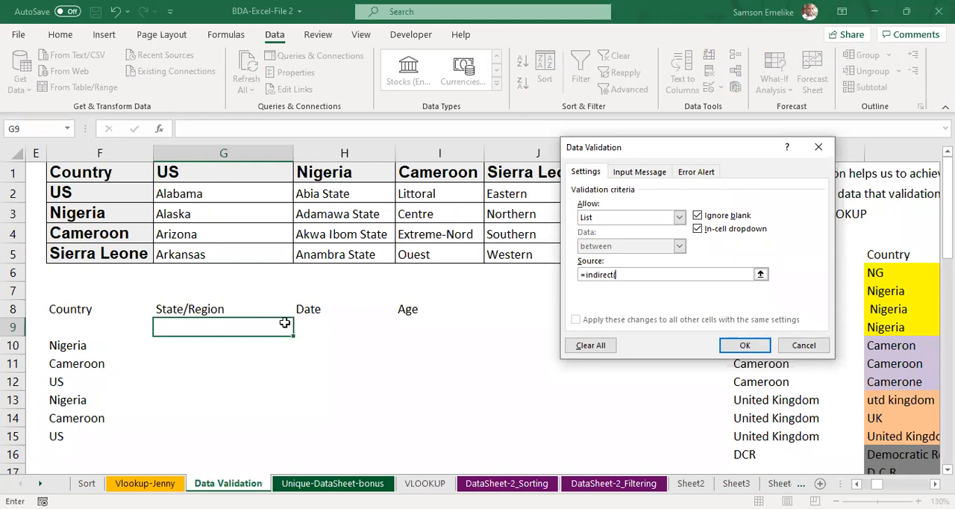
click(761, 277)
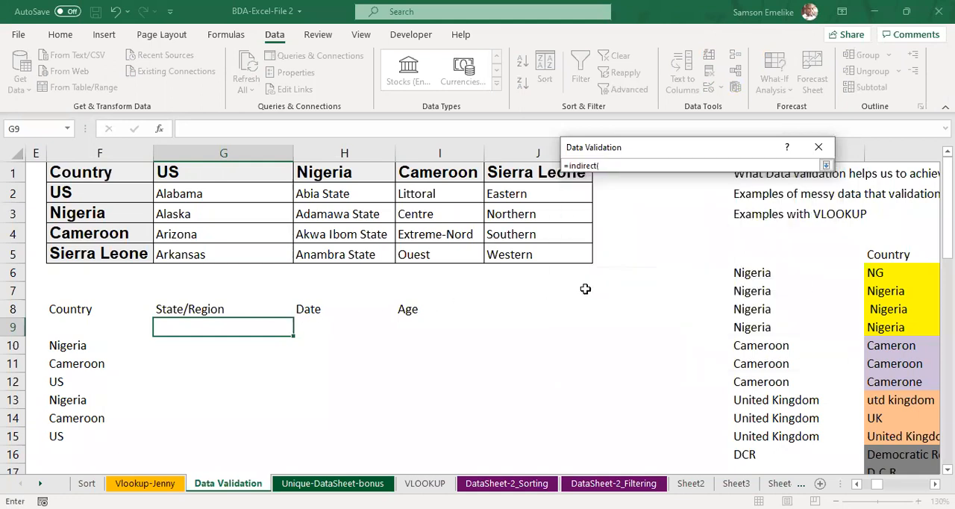
click(71, 325)
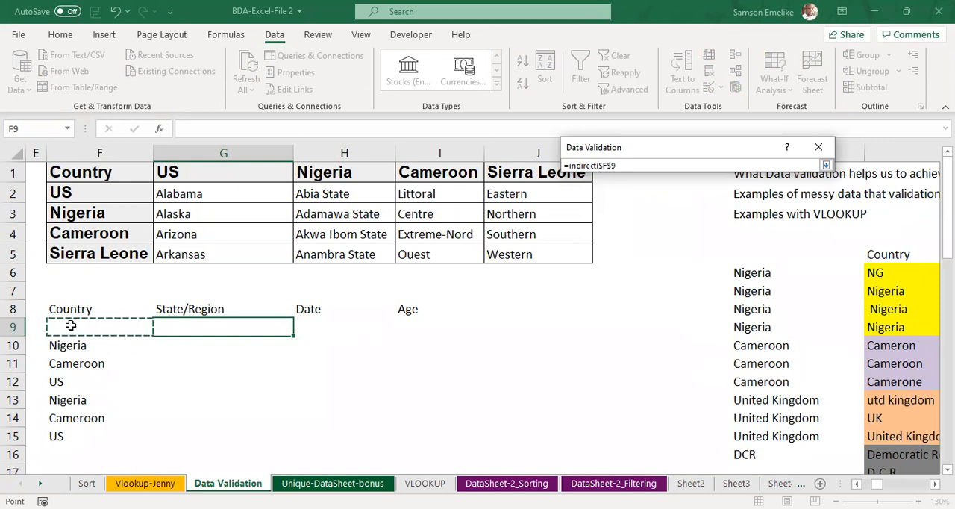
text())
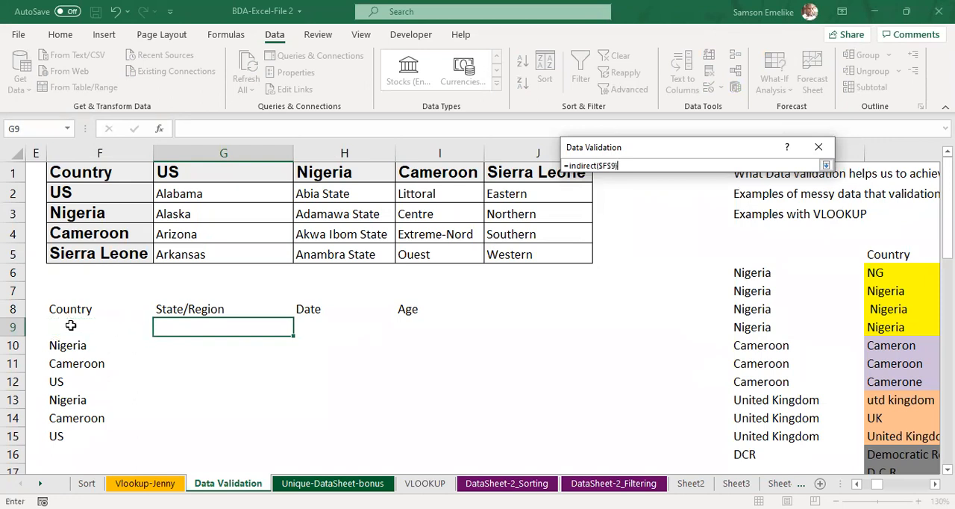
key(Return)
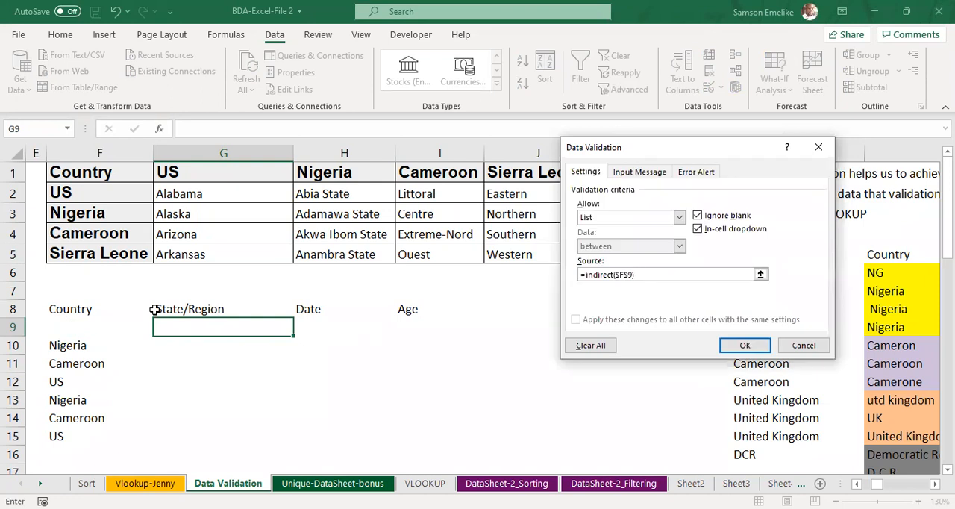
click(743, 346)
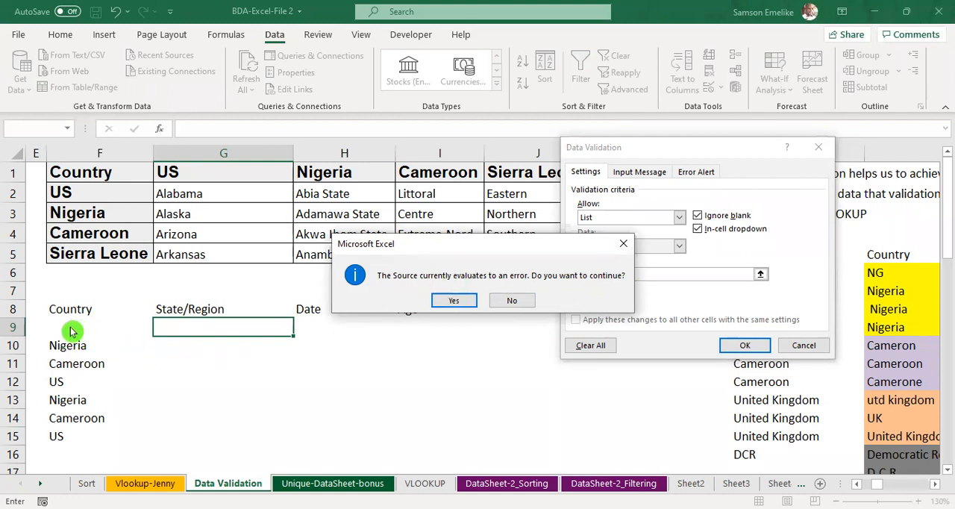
click(458, 301)
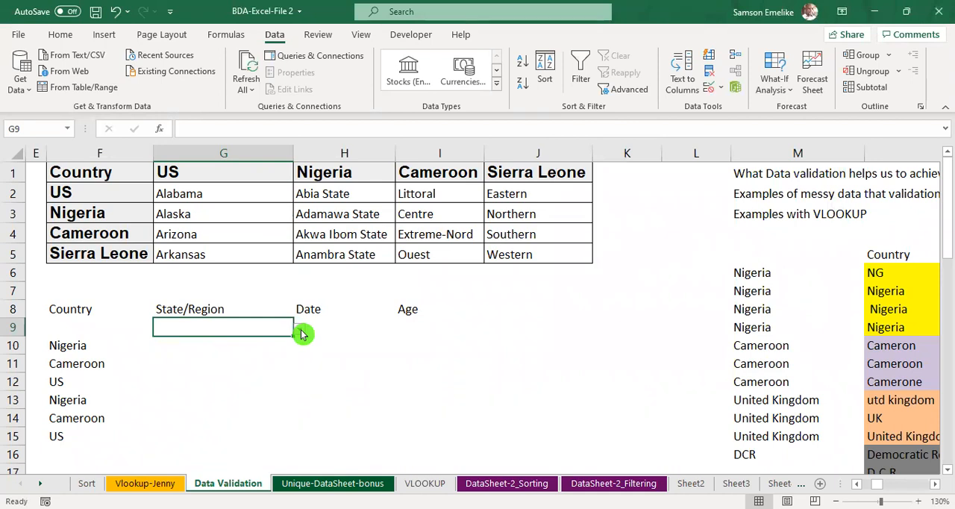
Step: Choose Nigeria from the country drop-down list in F9 and move on to the State/Region cell G9
click(78, 327)
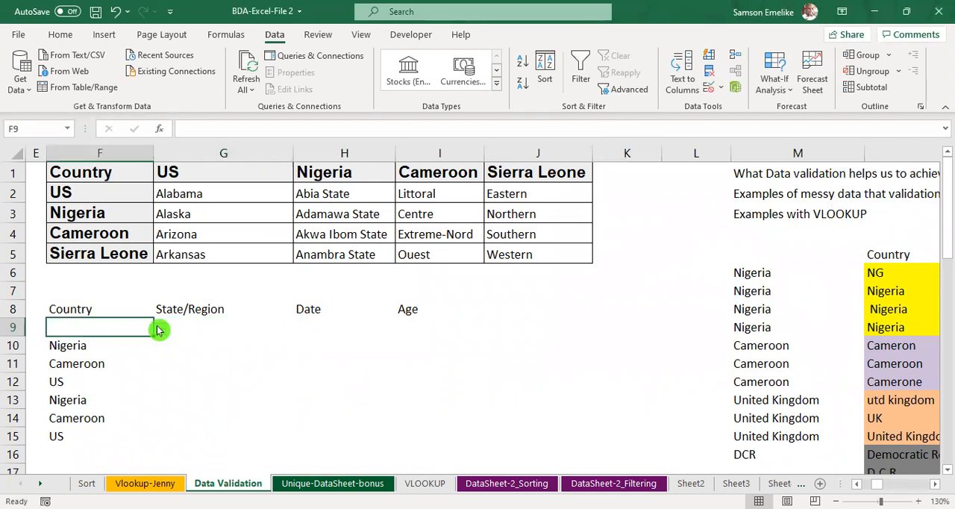
click(224, 327)
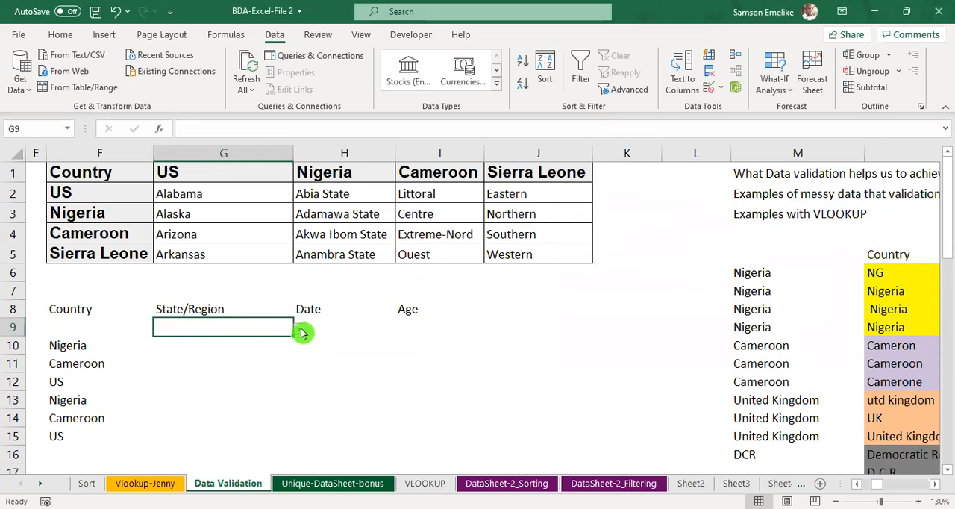
click(71, 326)
click(160, 329)
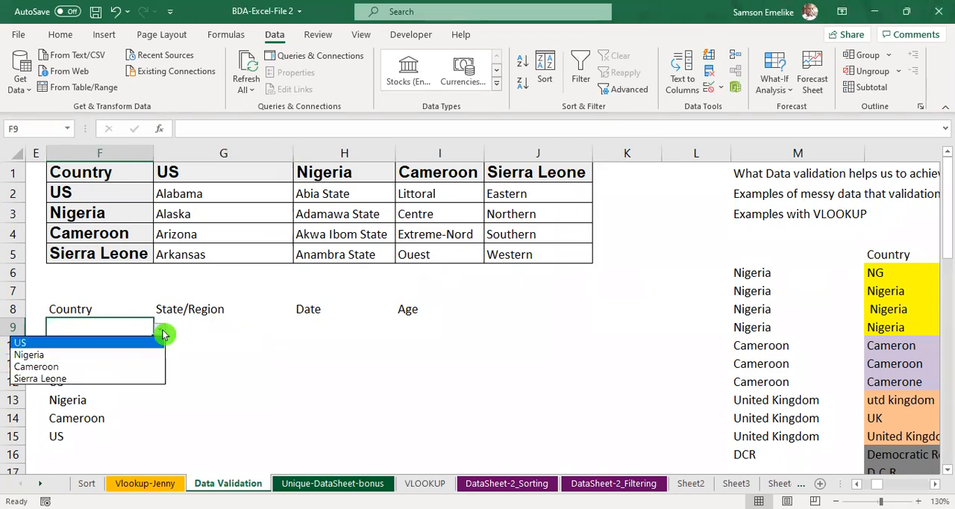
click(43, 355)
key(Tab)
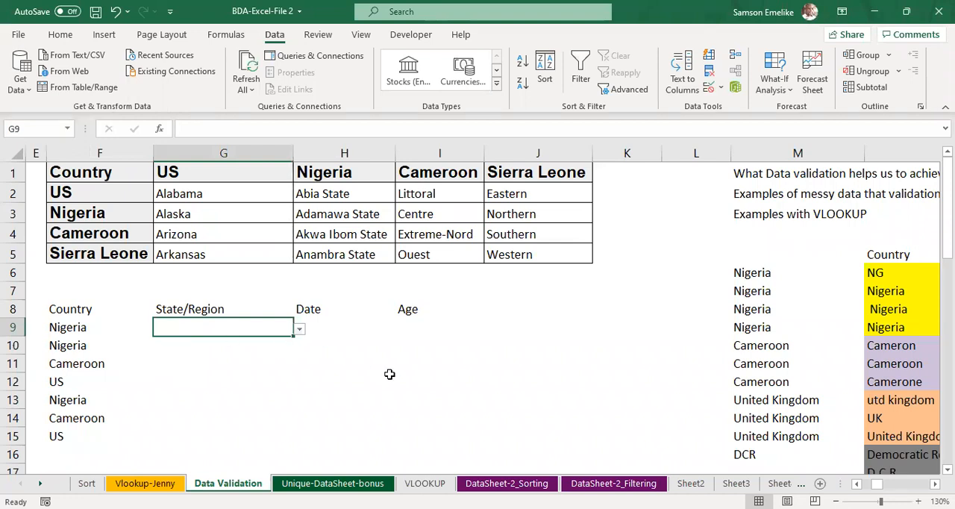
Step: Define the name US for the range G2:G5 holding the US states
click(188, 171)
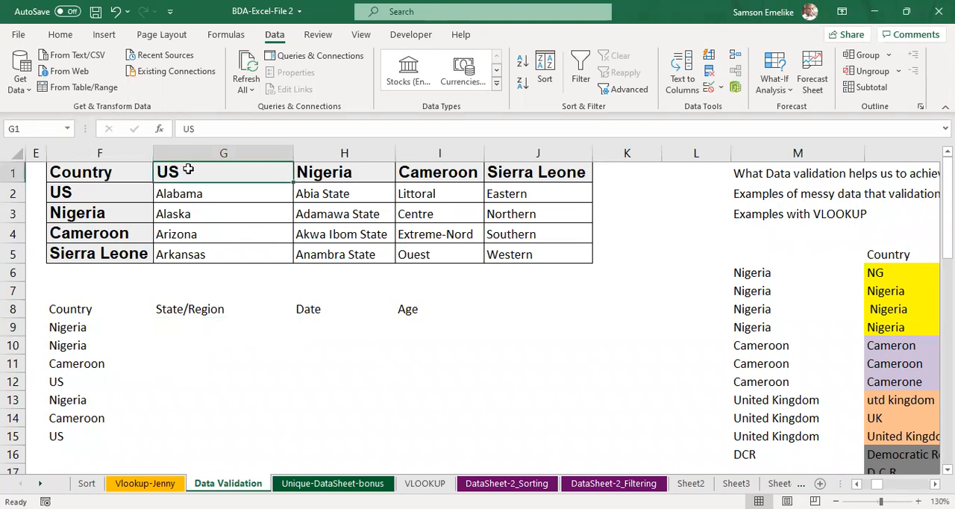
drag(198, 189, 201, 252)
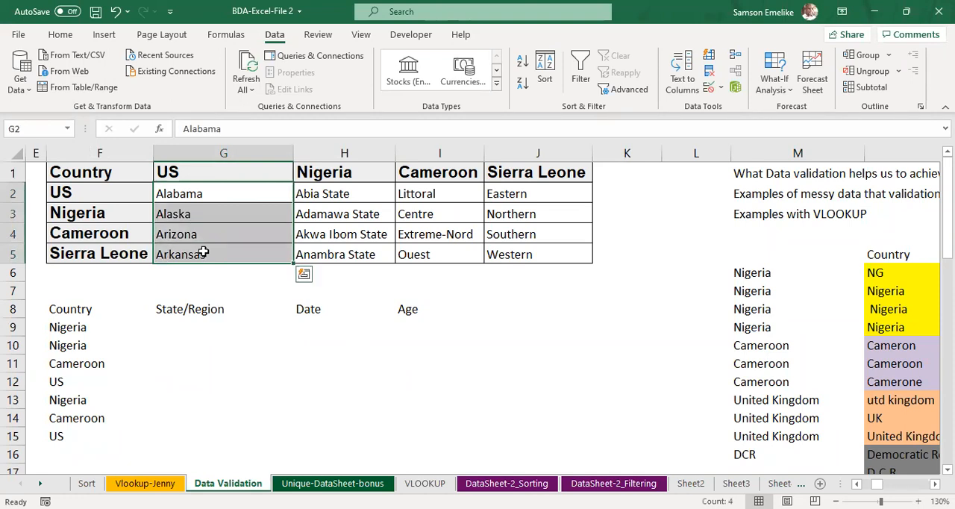
drag(337, 186, 357, 255)
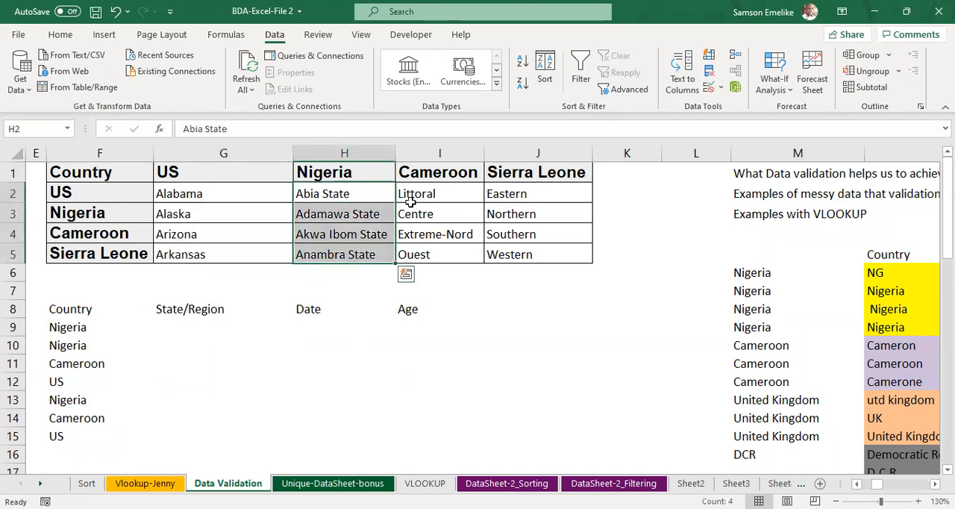
click(204, 190)
drag(206, 213, 206, 254)
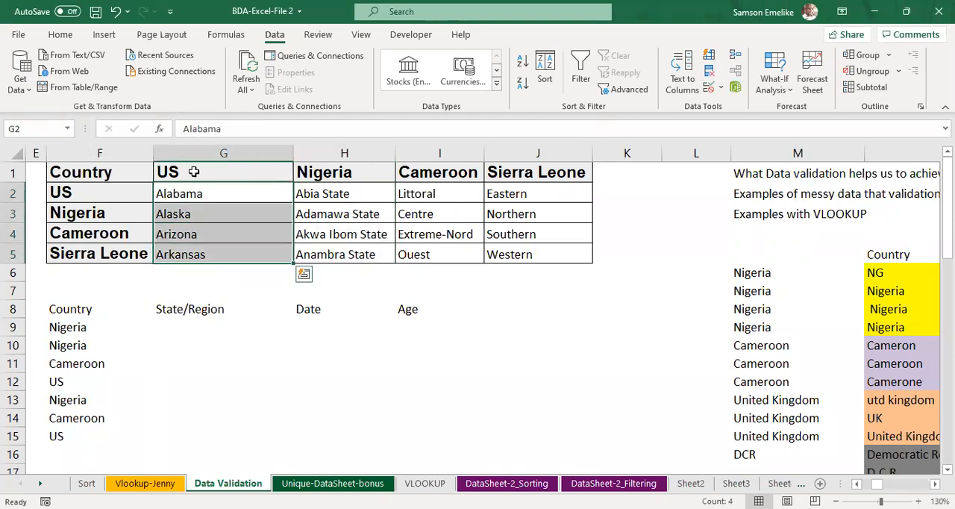
click(42, 128)
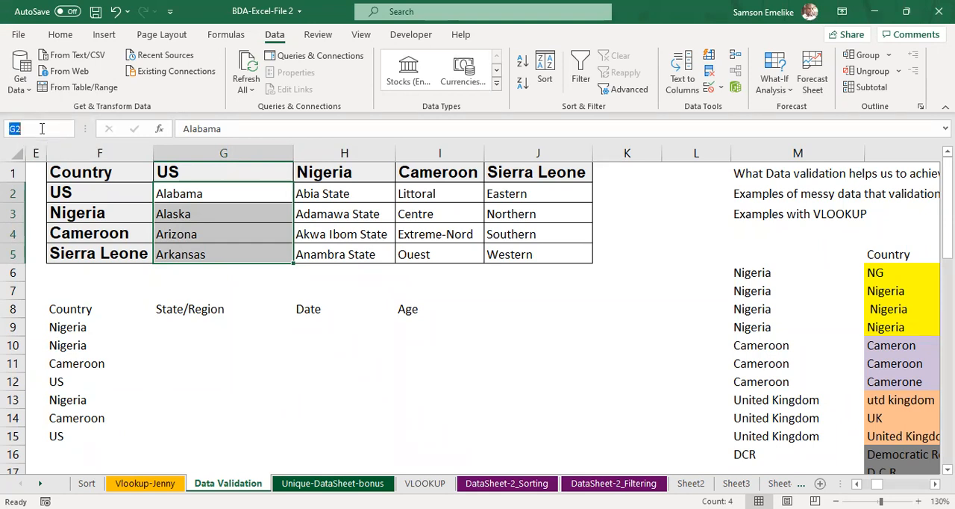
text(US)
key(Return)
click(627, 311)
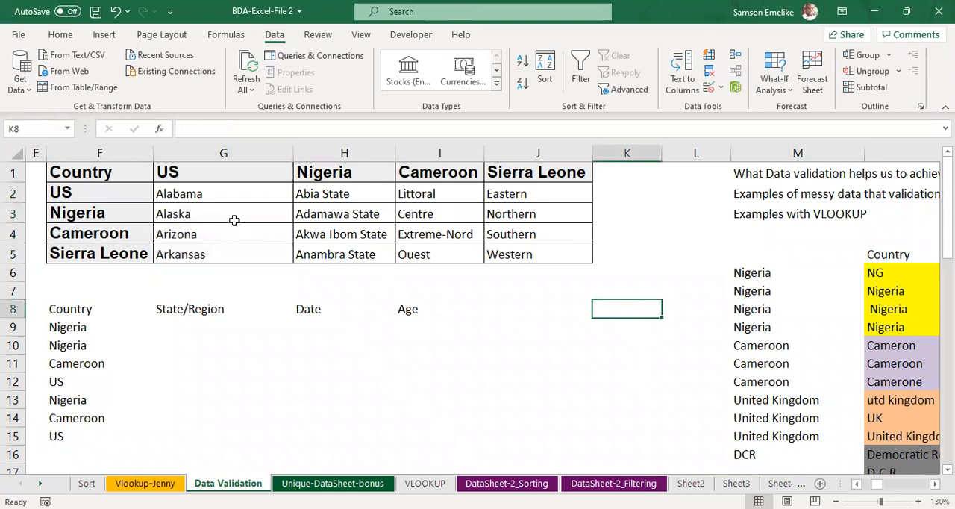
Step: Reselect the US states in G2:G5 to check the range's defined name
drag(203, 191, 203, 216)
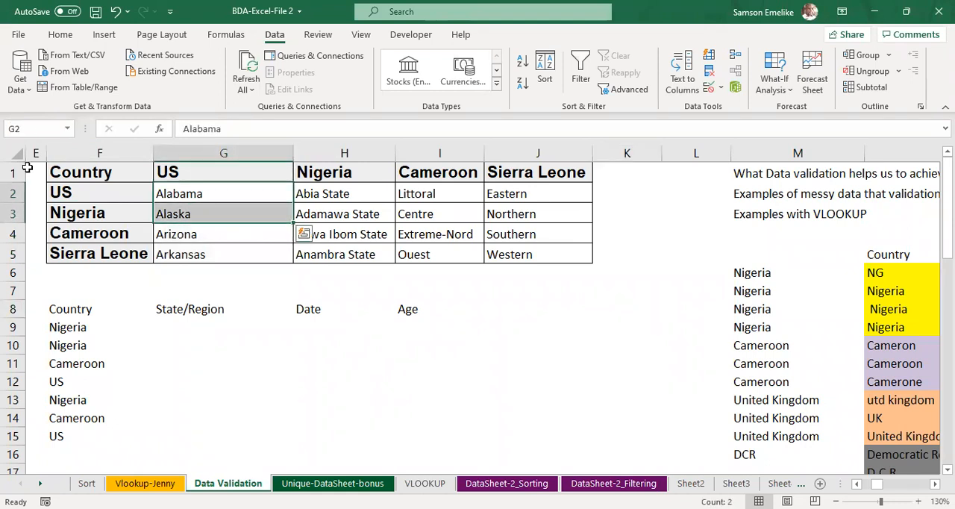
key(shift+Down)
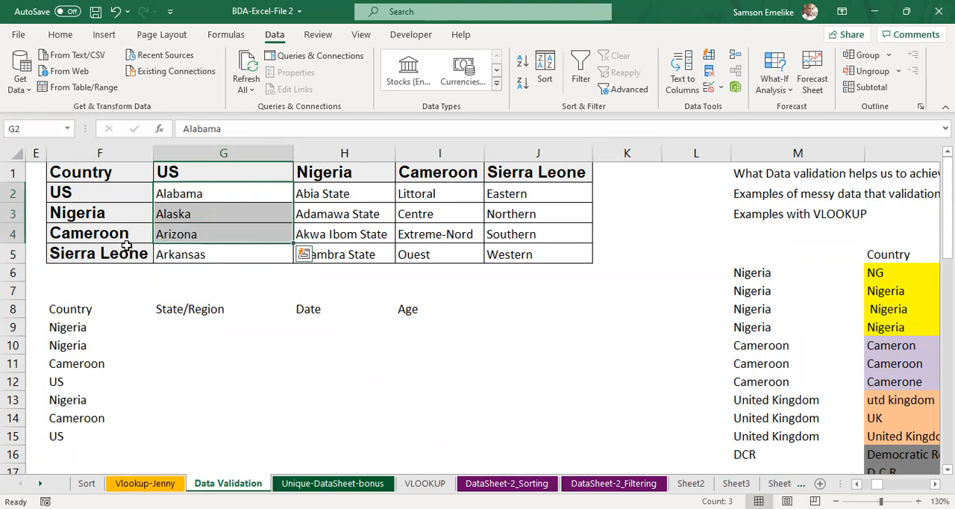
key(shift+Down)
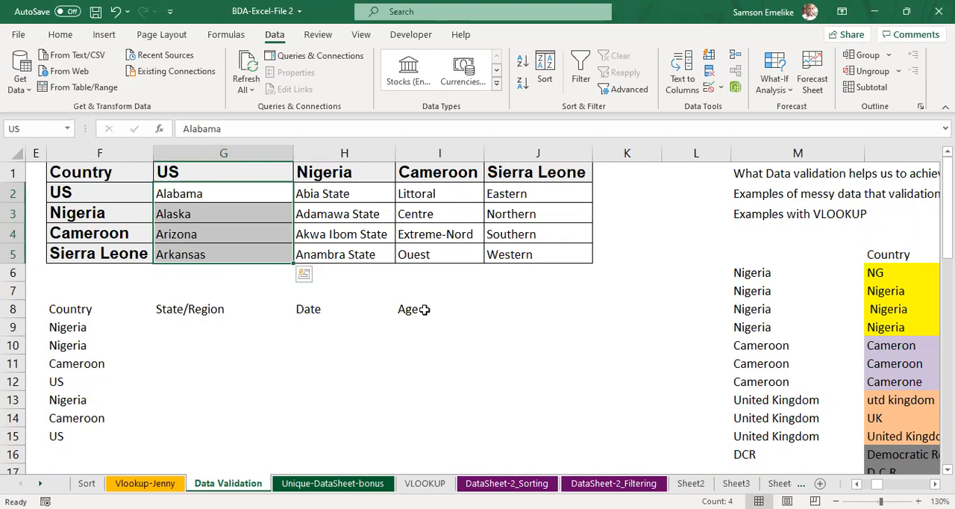
Step: Define the name Nigeria for the range H2:H5 holding the Nigerian states
drag(343, 192, 341, 254)
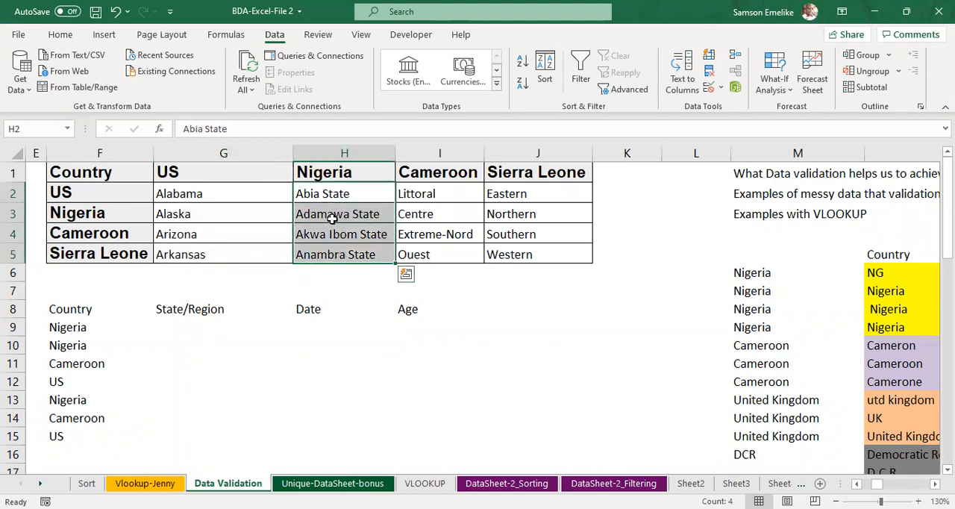
click(31, 129)
text(Nigeria)
key(Return)
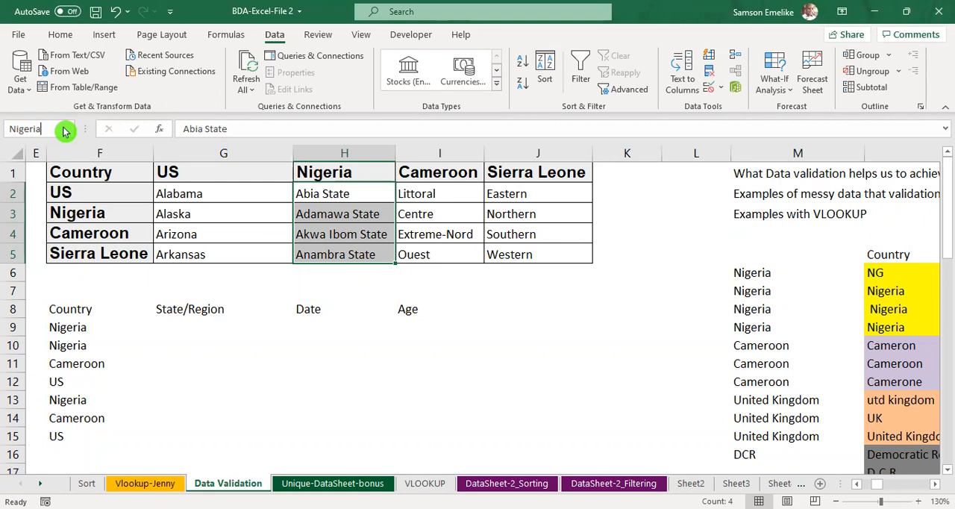
key(Return)
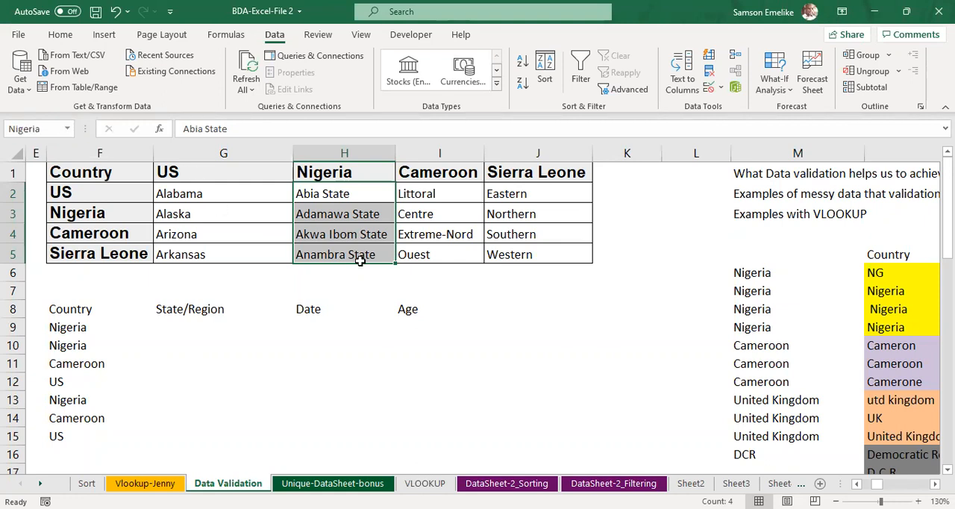
Step: Define the name Cameroon for the range I2:I5 holding the Cameroonian regions
drag(426, 192, 427, 256)
click(37, 128)
text(Cameroon)
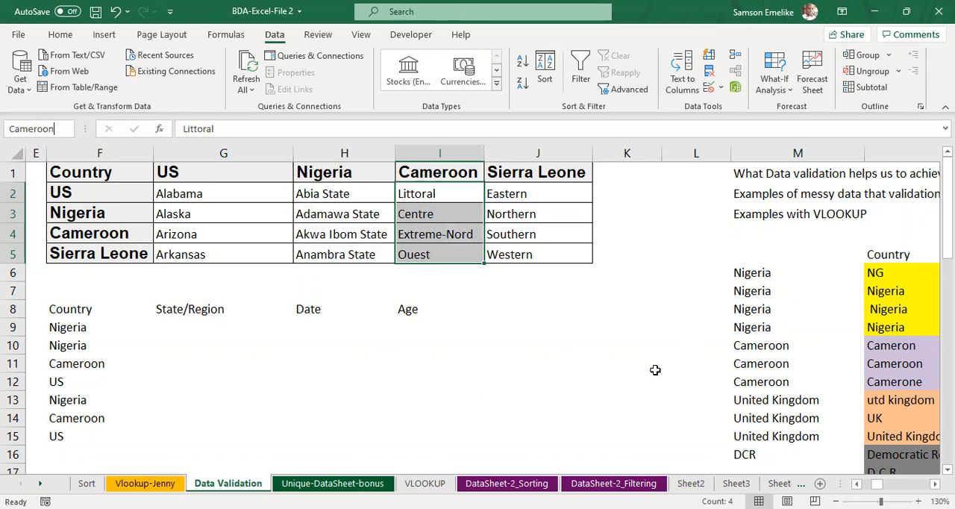
key(Return)
Step: Try to define the name sierra leone, with a space, for the range J2:J5
drag(510, 190, 509, 253)
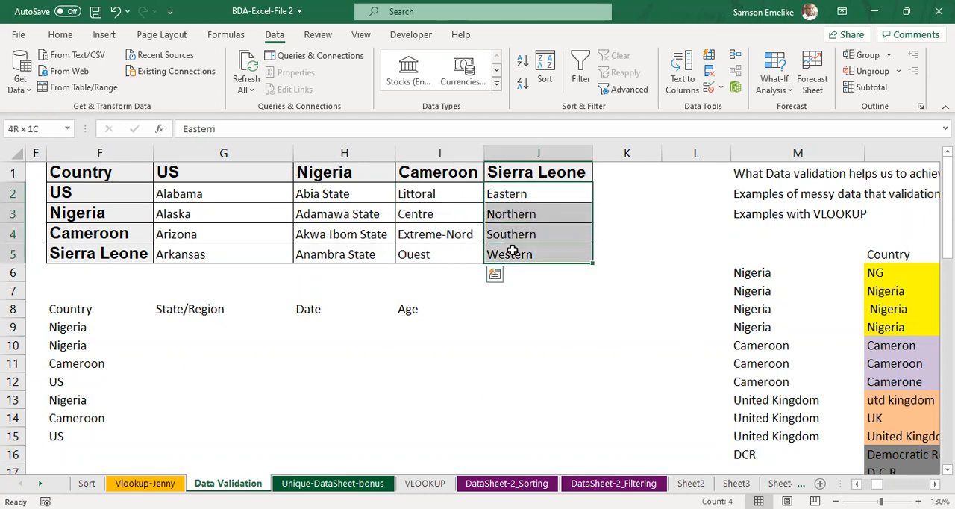
click(31, 124)
text(sierra)
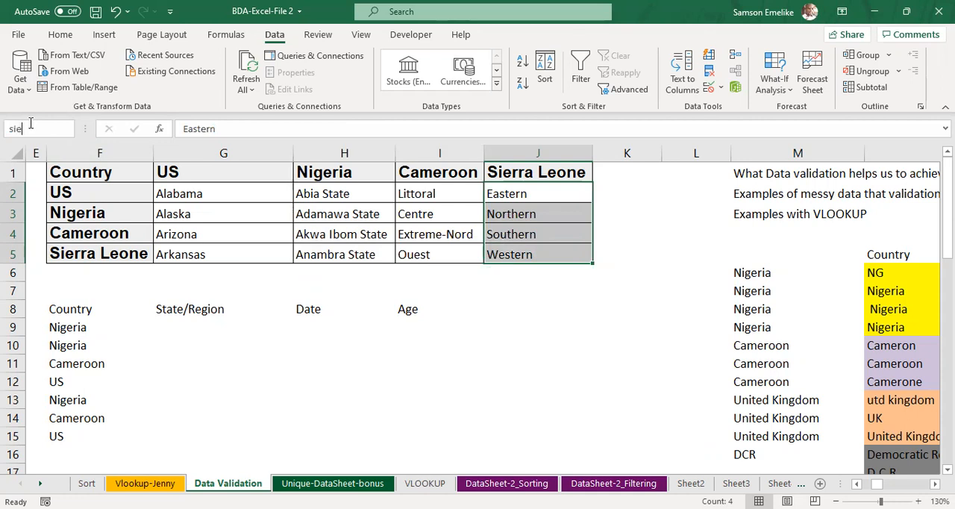
text( leo)
text(ne)
click(31, 128)
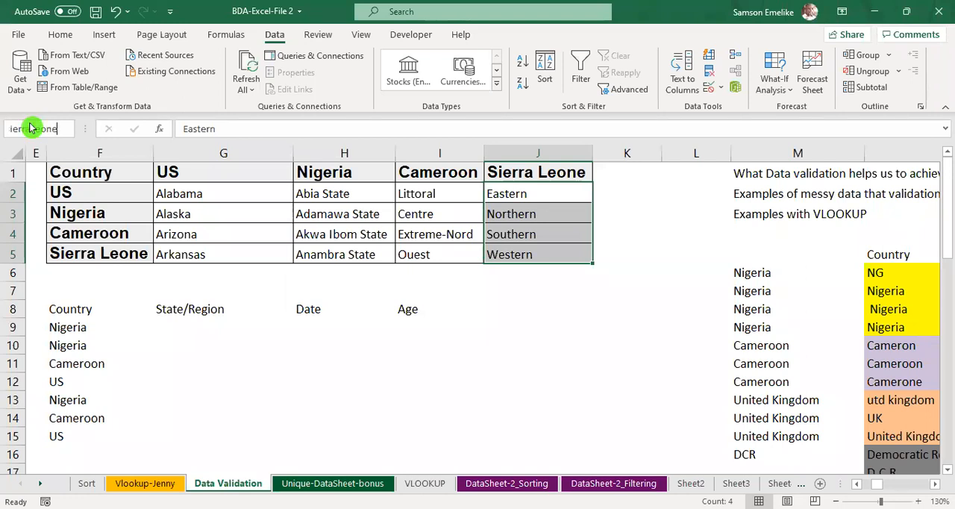
key(Return)
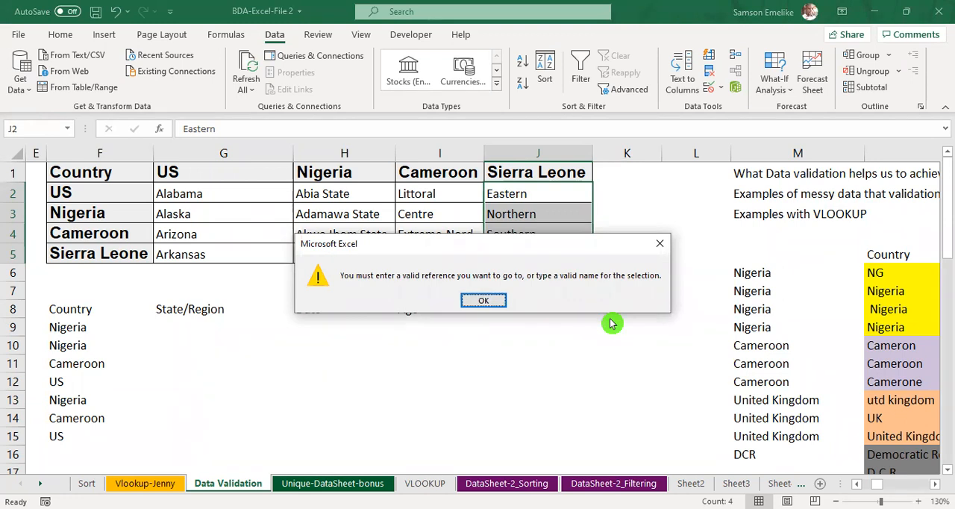
key(Return)
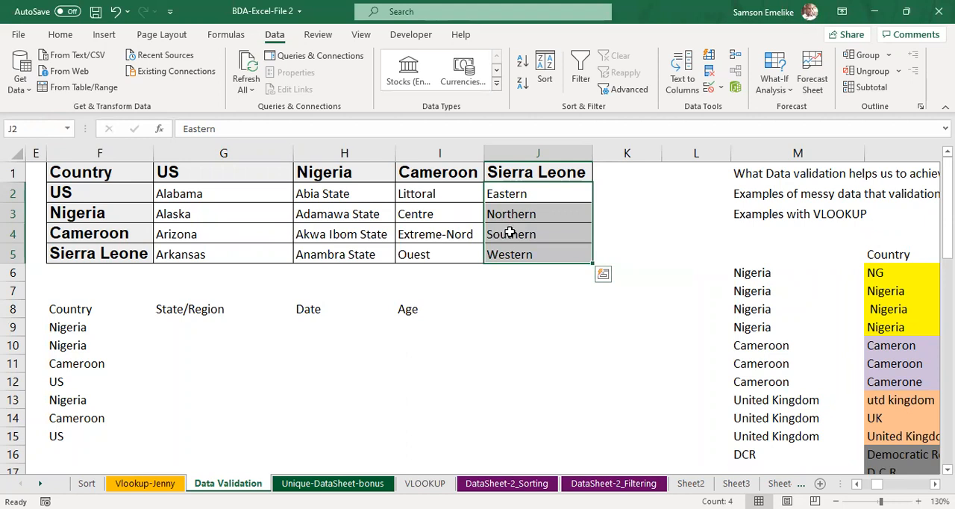
Step: Define the name SL for the range J2:J5 and change its heading in J1 to SL
click(34, 127)
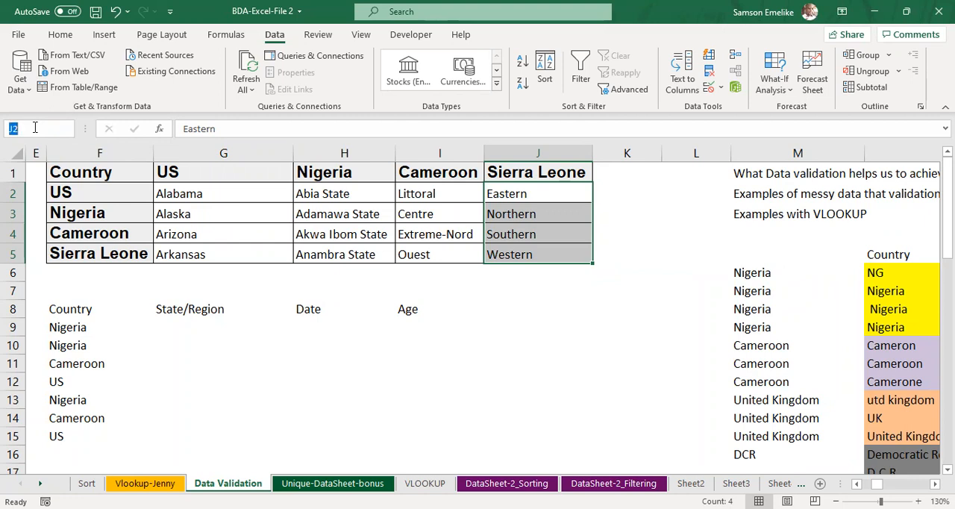
text(SL)
key(Return)
click(527, 173)
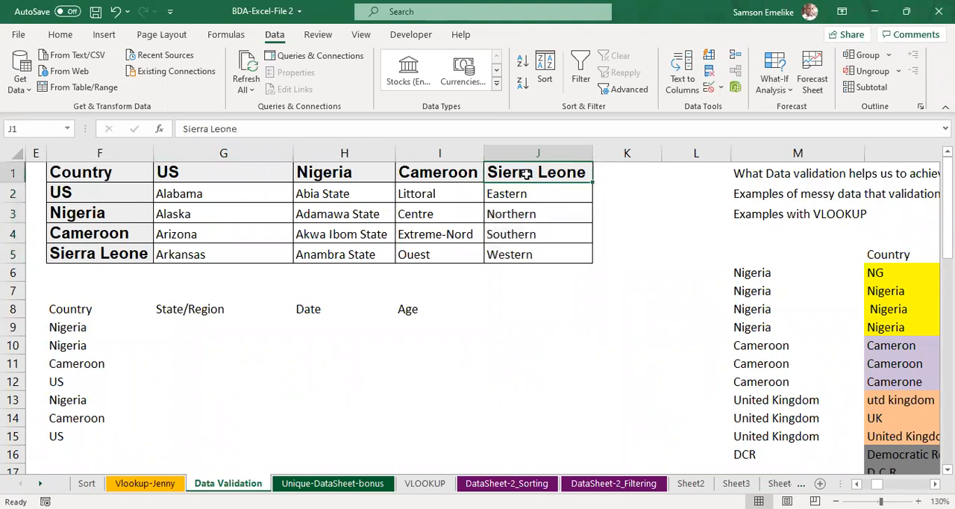
text(SL)
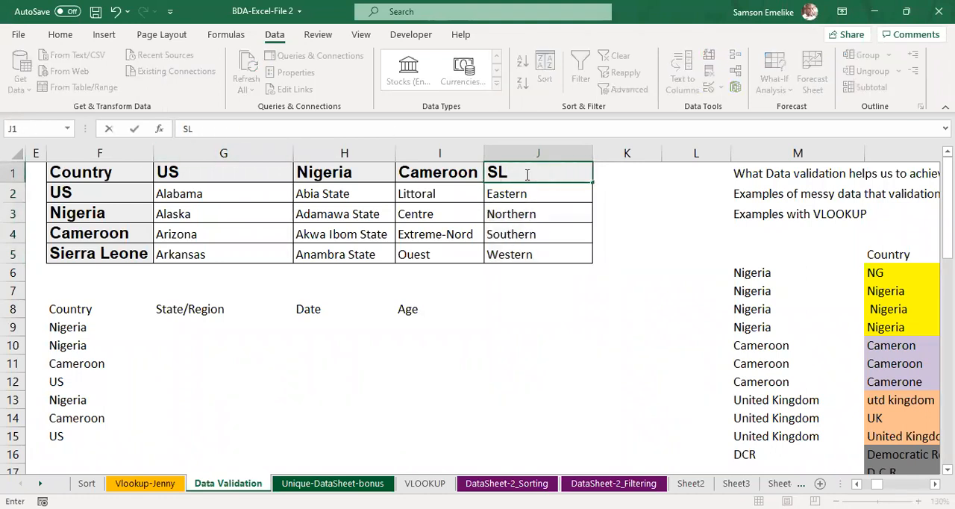
key(Return)
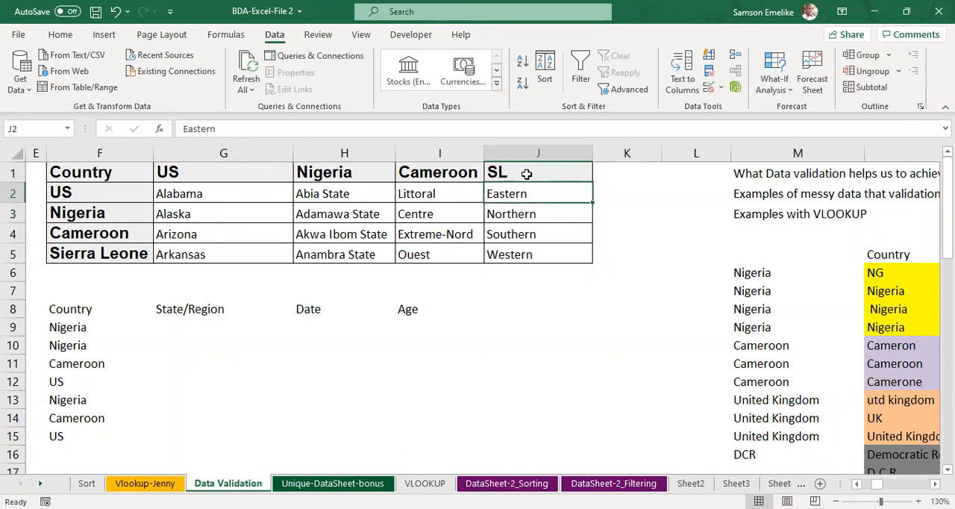
Step: Check the options in the country drop-down list of F9 without changing the entry
click(87, 312)
click(119, 331)
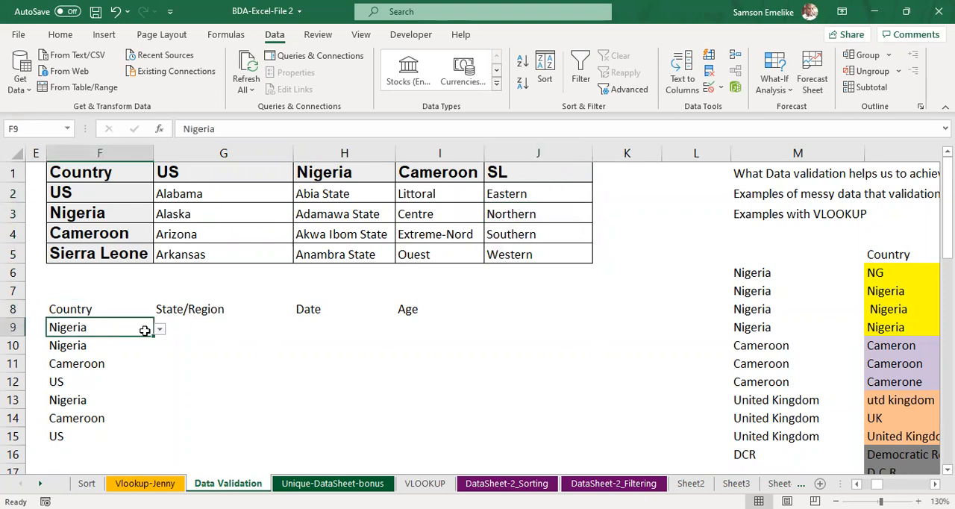
click(160, 329)
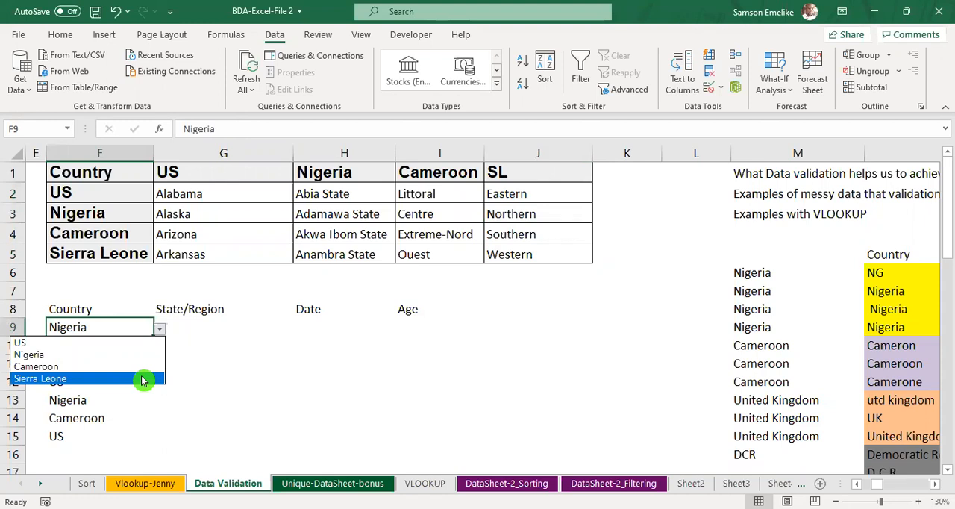
click(250, 379)
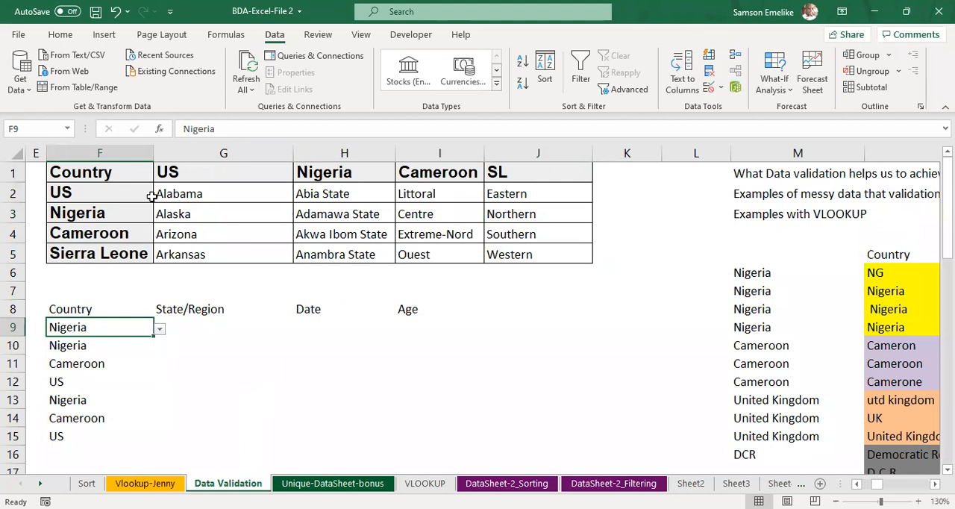
Step: Copy the country headings in G1:J1 and paste them transposed into column K starting at K1
drag(165, 172, 515, 173)
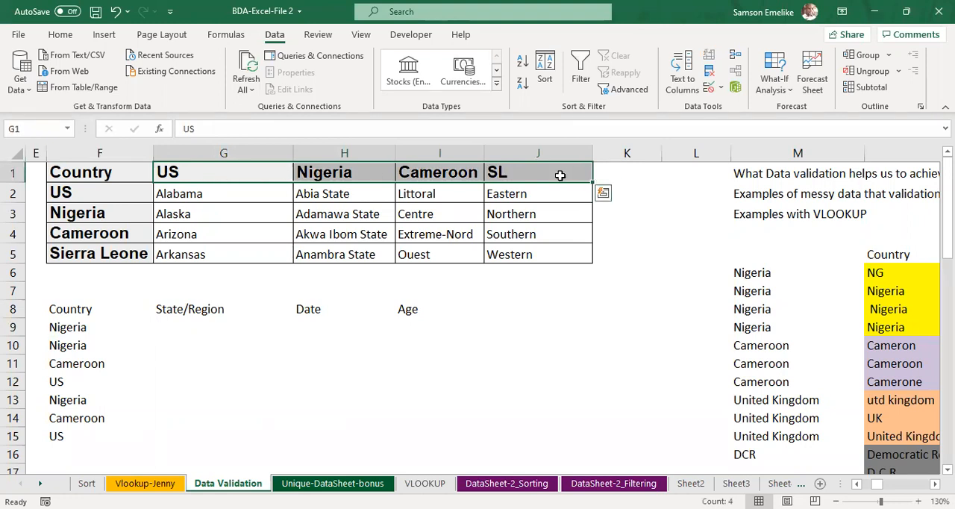
key(ctrl+c)
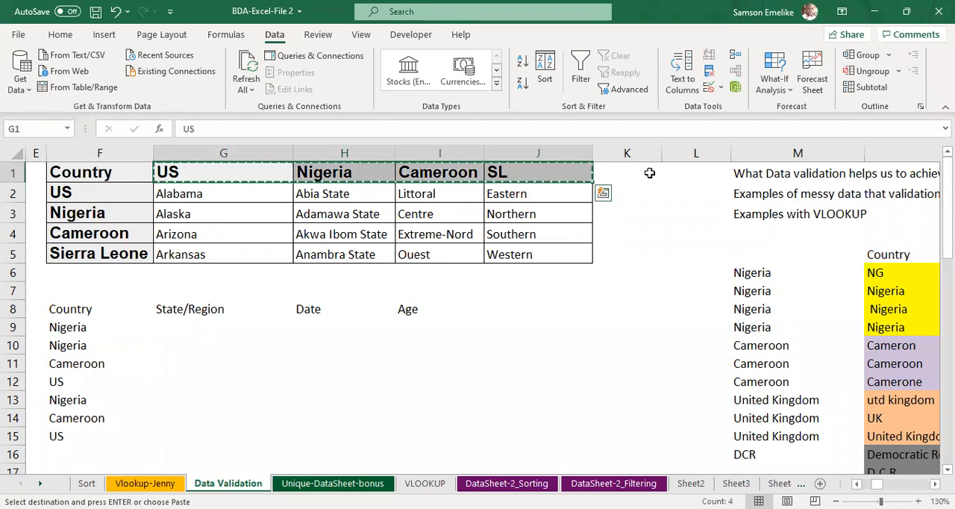
click(650, 173)
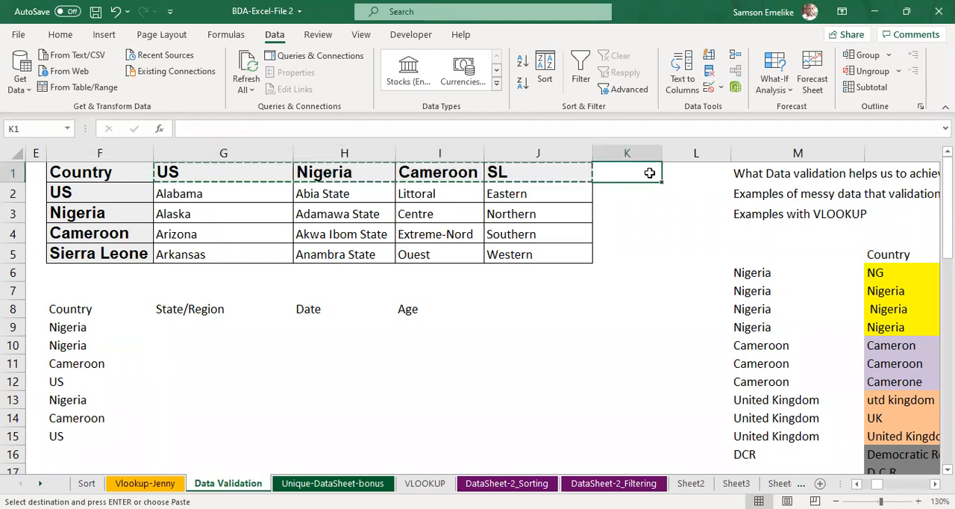
right_click(650, 173)
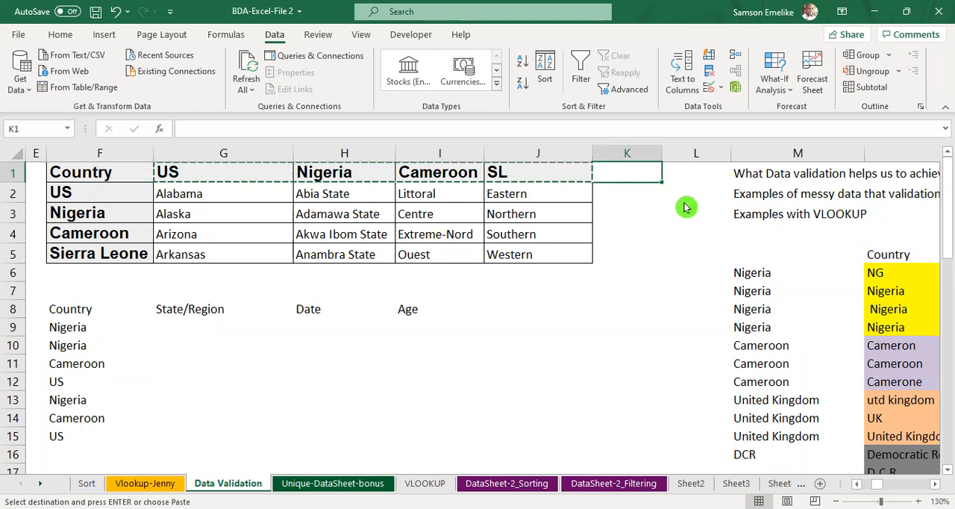
click(712, 276)
click(714, 269)
click(733, 293)
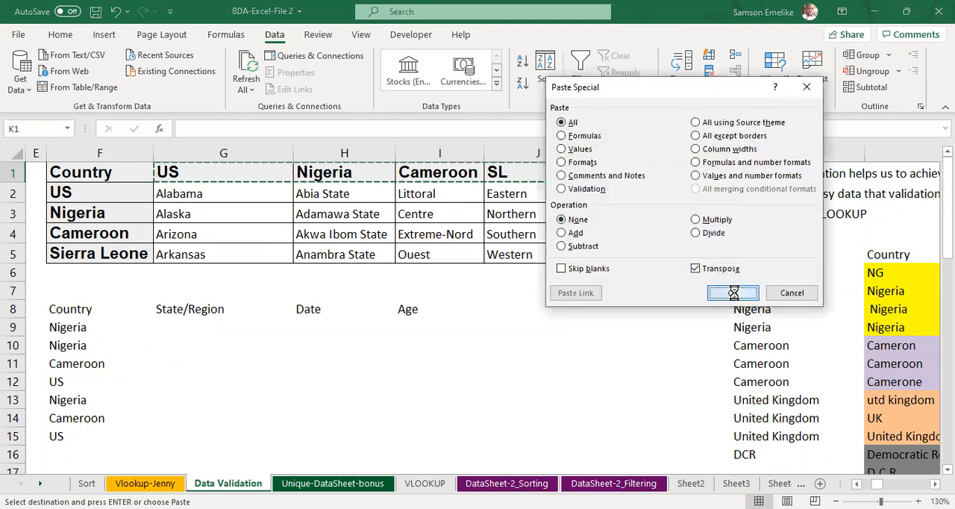
Step: Insert a blank column before the transposed country list and narrow it
click(614, 153)
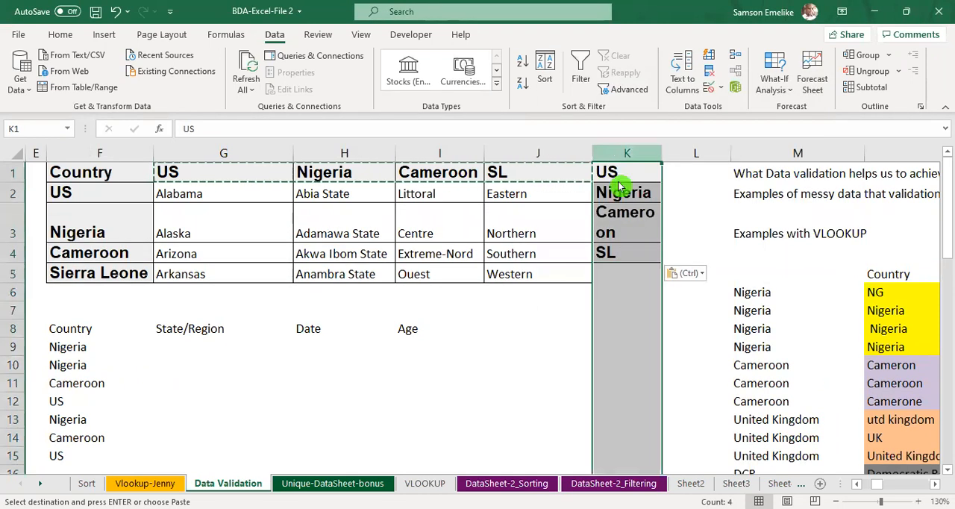
key(ctrl+plus)
drag(700, 154, 606, 166)
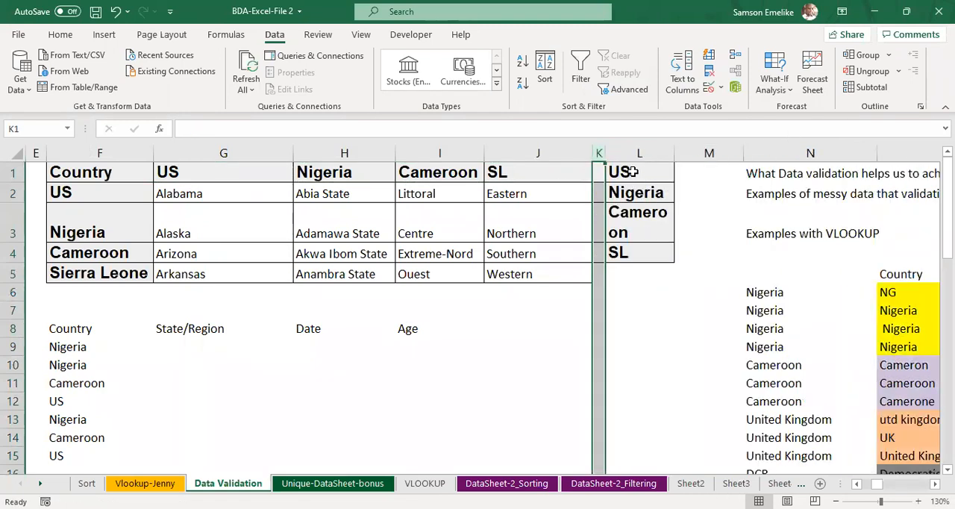
Step: Delete the narrow blank column between the region table and the transposed country list
click(631, 171)
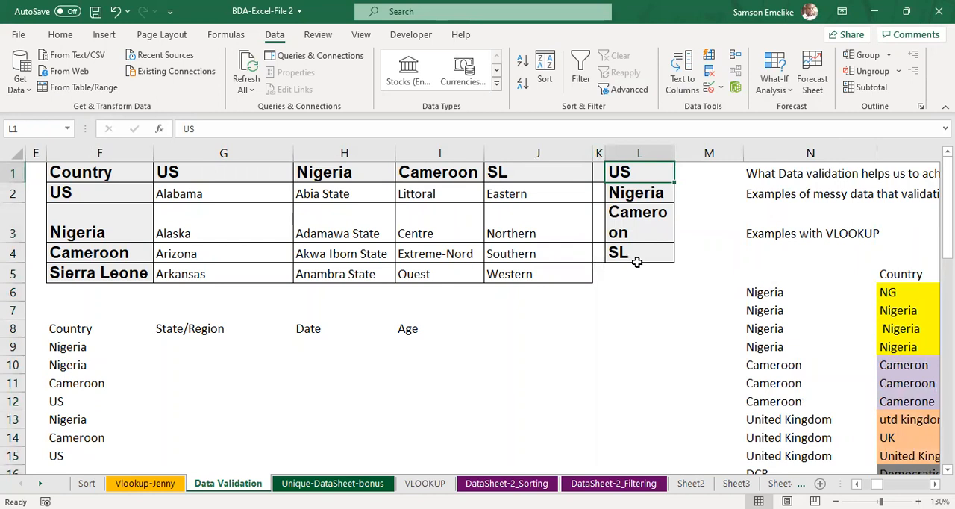
drag(631, 171, 641, 256)
drag(599, 151, 632, 256)
right_click(599, 152)
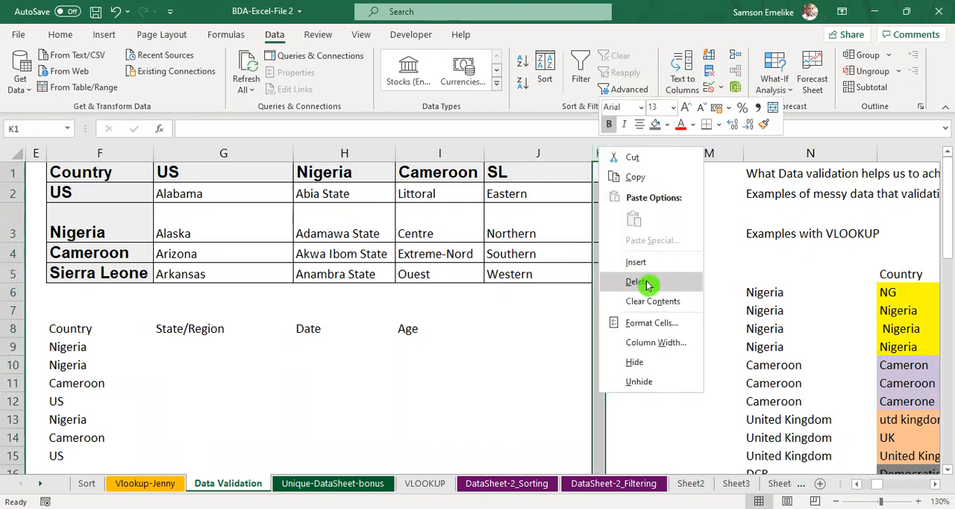
click(639, 221)
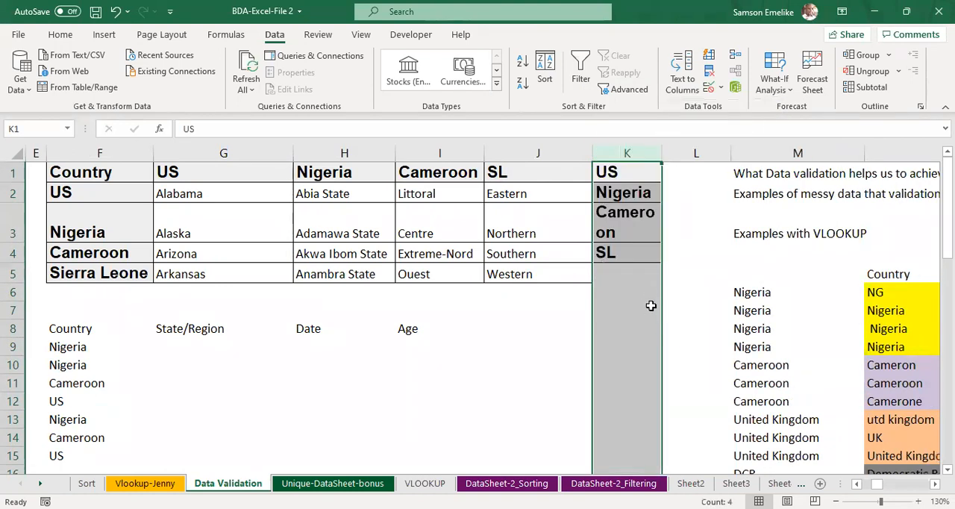
Step: Move the transposed country list in column K down one row to K2:K5, leaving K1 empty
click(646, 291)
drag(622, 170, 631, 292)
click(612, 169)
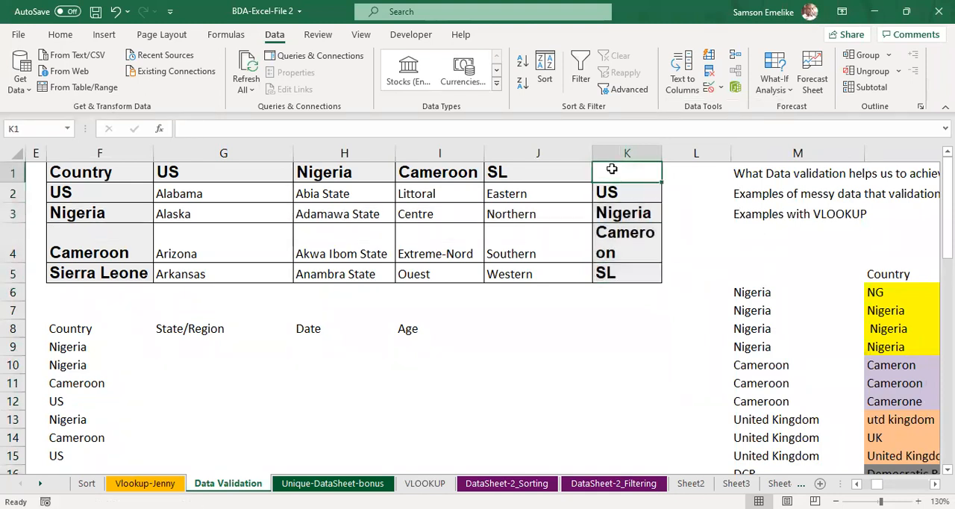
Step: Enter the heading Country in K1 and delete column K with the transposed country list
text(Country)
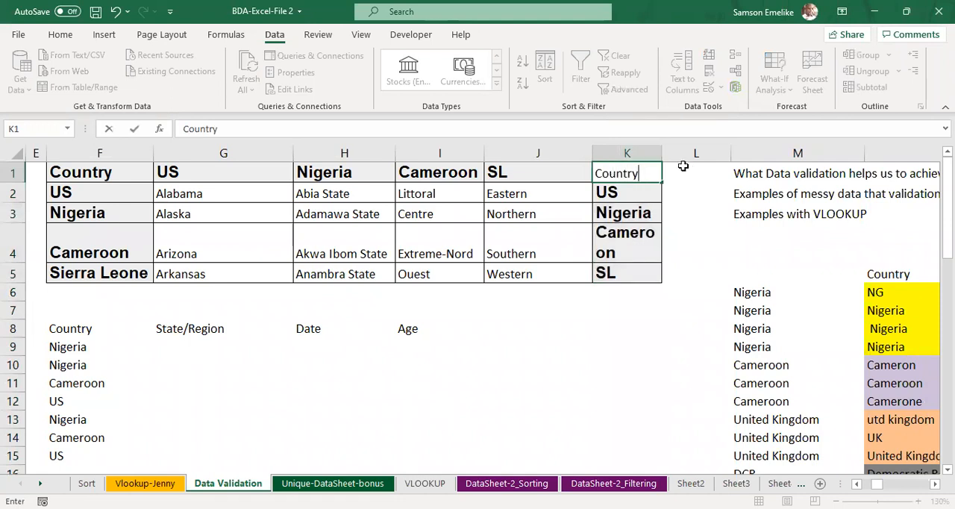
click(633, 153)
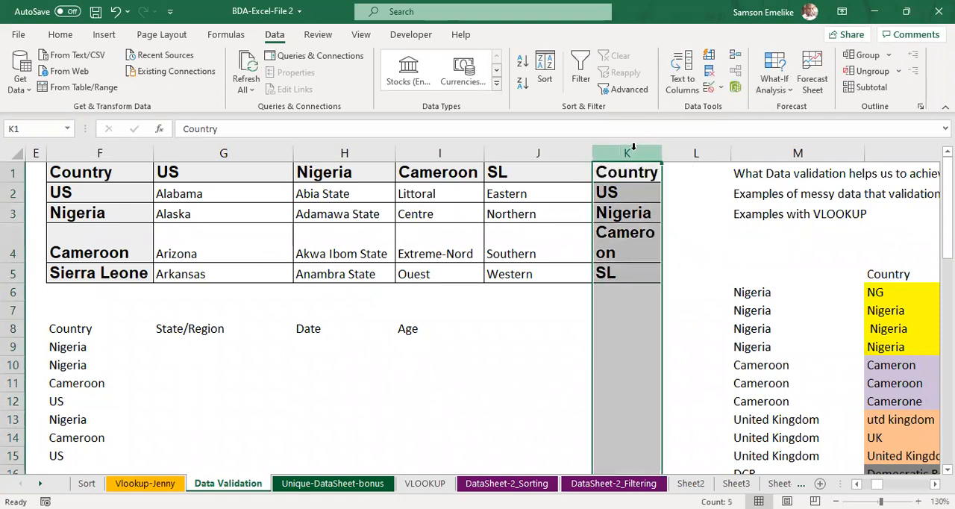
right_click(660, 222)
click(679, 282)
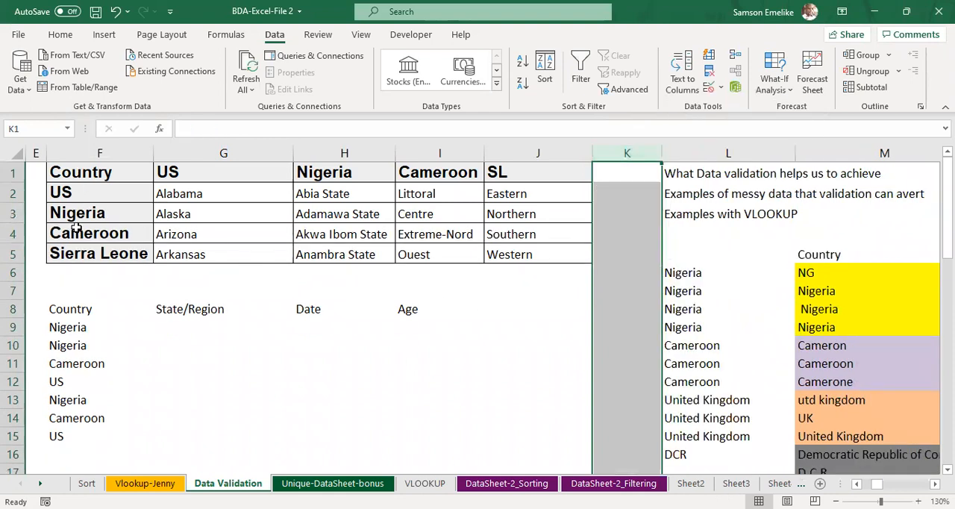
Step: Define the named range Country for the country cells F2:F5
drag(76, 193, 80, 253)
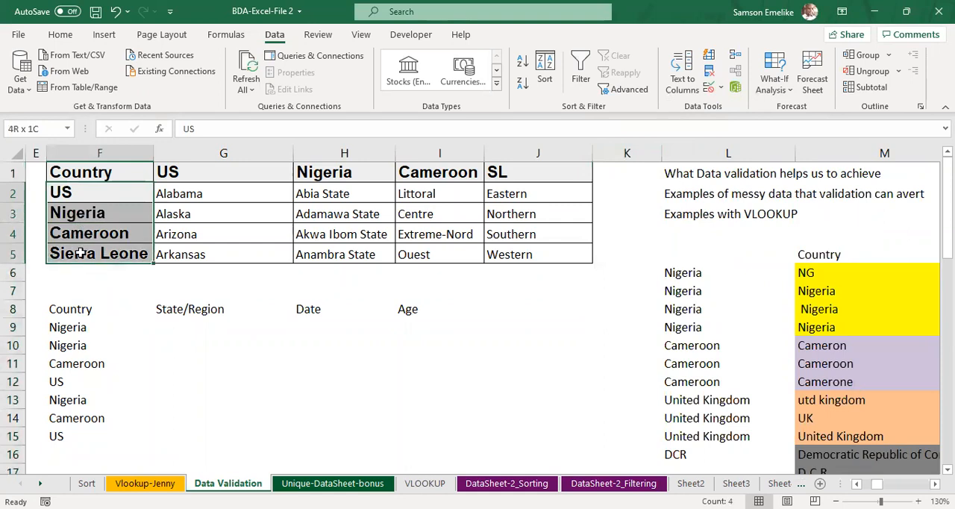
click(37, 128)
text(Country)
key(Return)
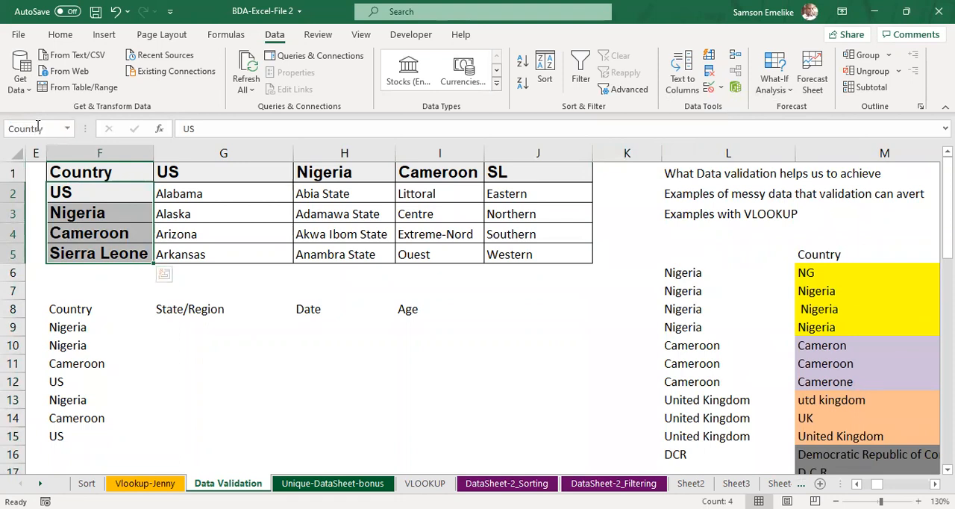
click(227, 347)
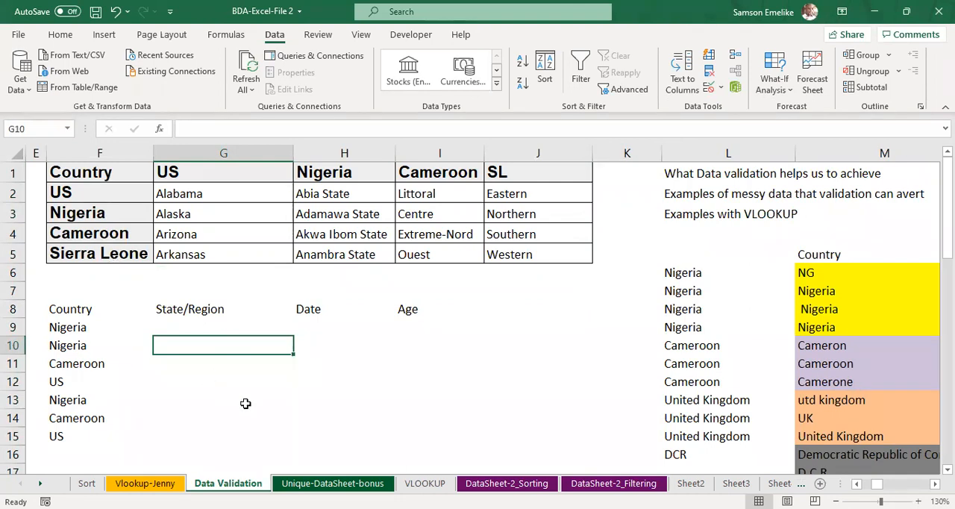
Step: Choose US as the country in F9 and view the dependent State/Region options in G9
click(73, 329)
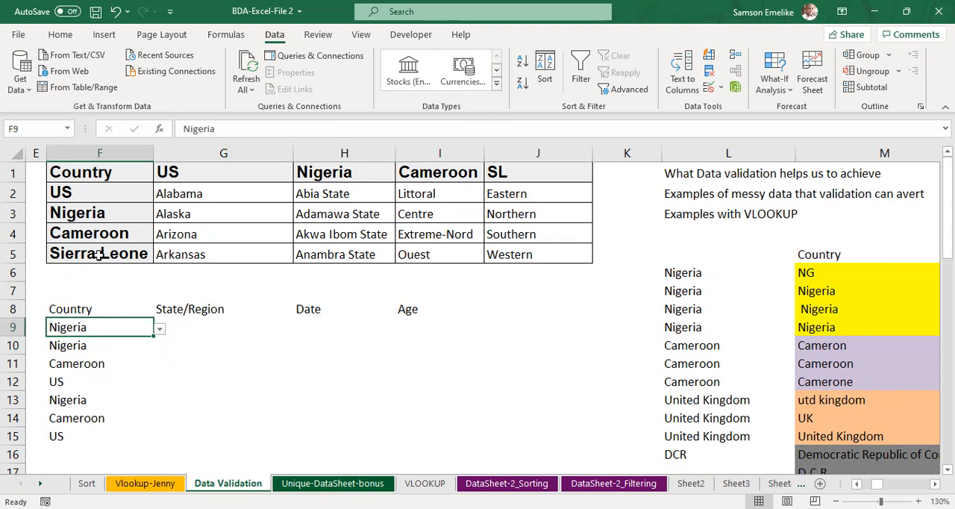
click(160, 330)
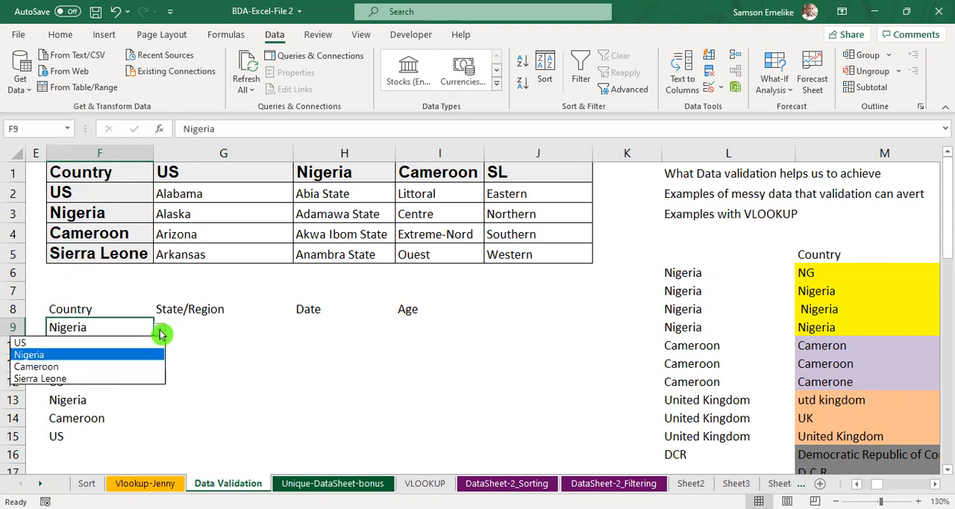
click(32, 347)
click(212, 323)
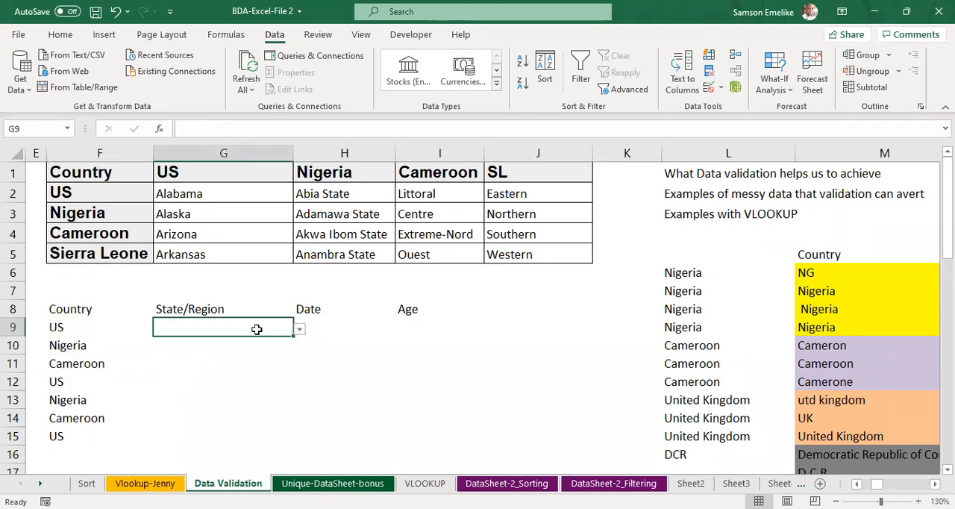
click(299, 329)
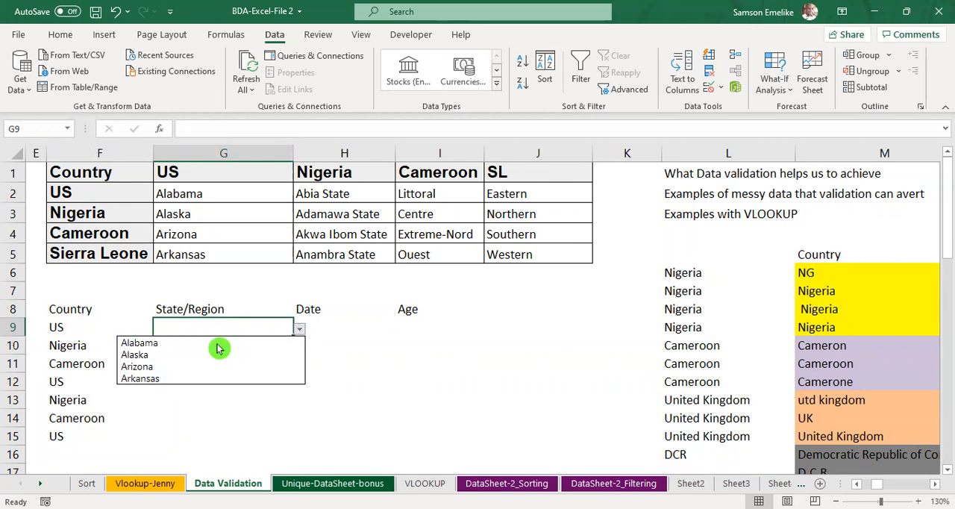
Step: Switch the country in F9 to Nigeria and view the dependent State/Region options in G9
click(88, 327)
click(108, 327)
click(160, 329)
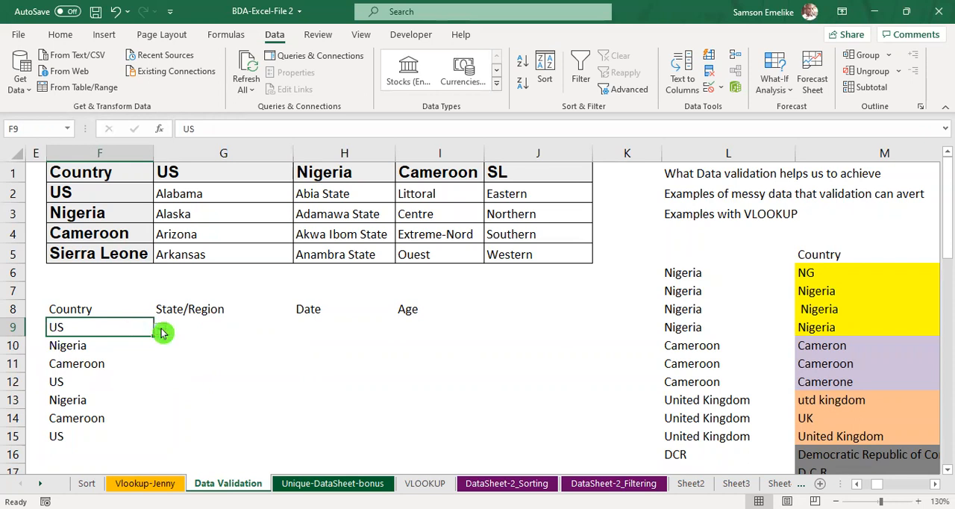
click(42, 356)
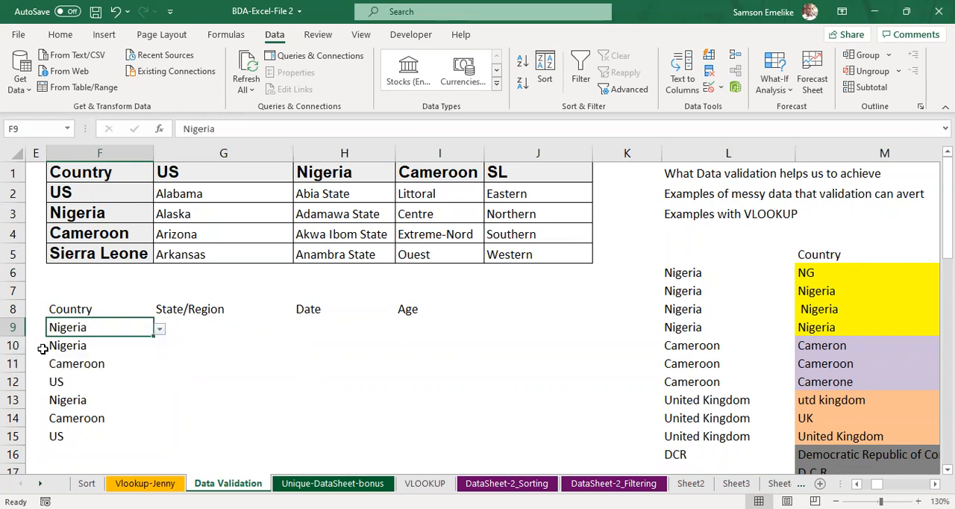
click(209, 327)
click(303, 332)
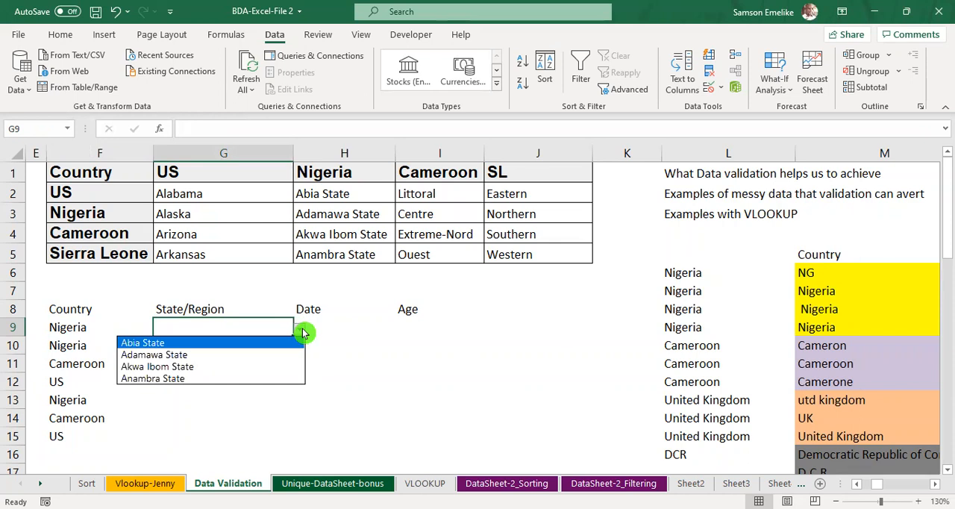
Step: Select Sierra Leone as the country in F9 and try to open the State/Region list in G9
click(75, 329)
click(74, 328)
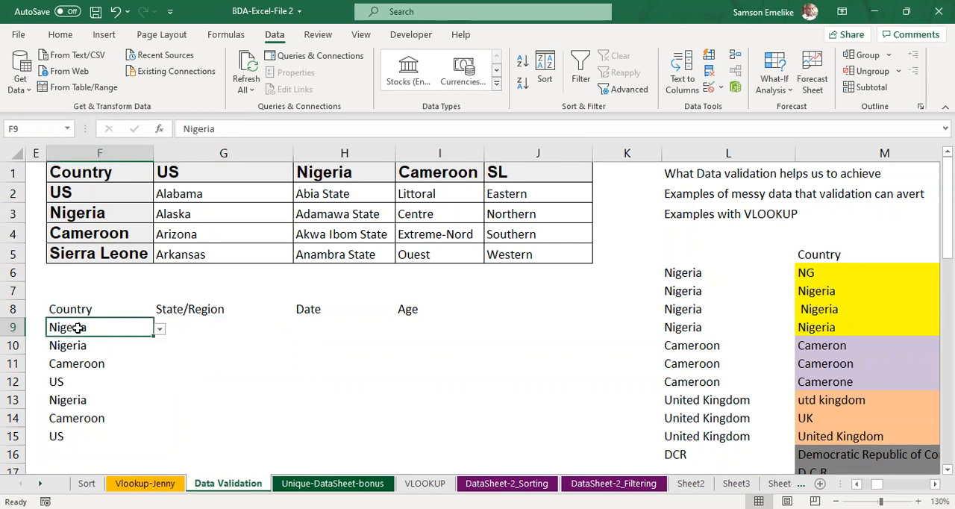
click(160, 329)
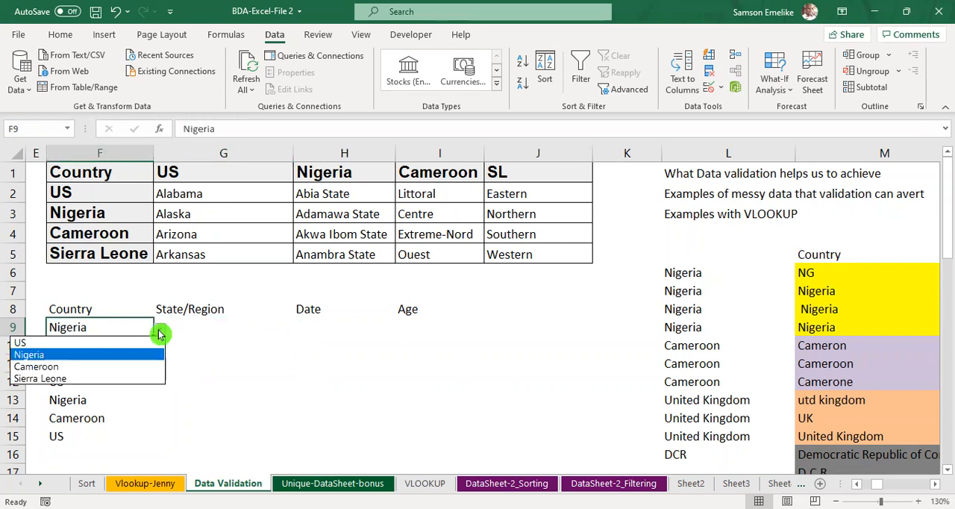
click(64, 380)
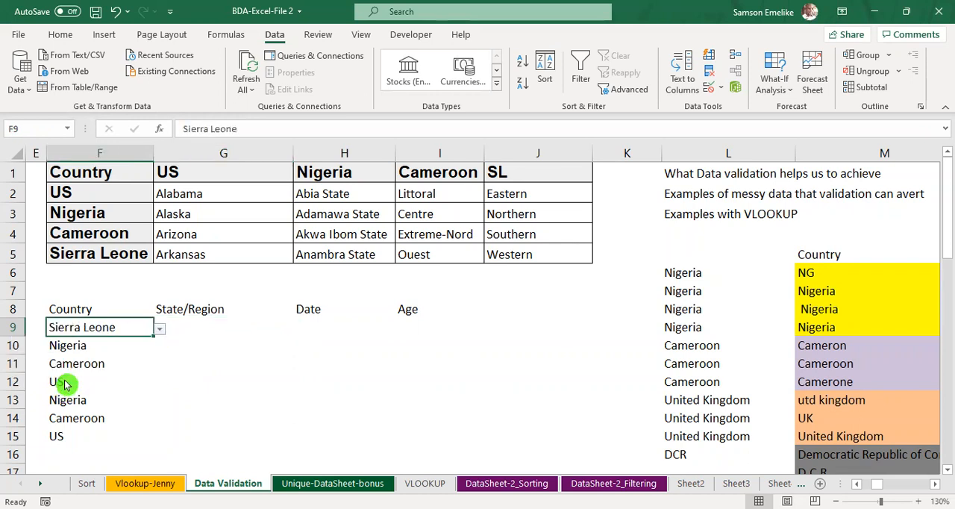
click(206, 328)
click(301, 331)
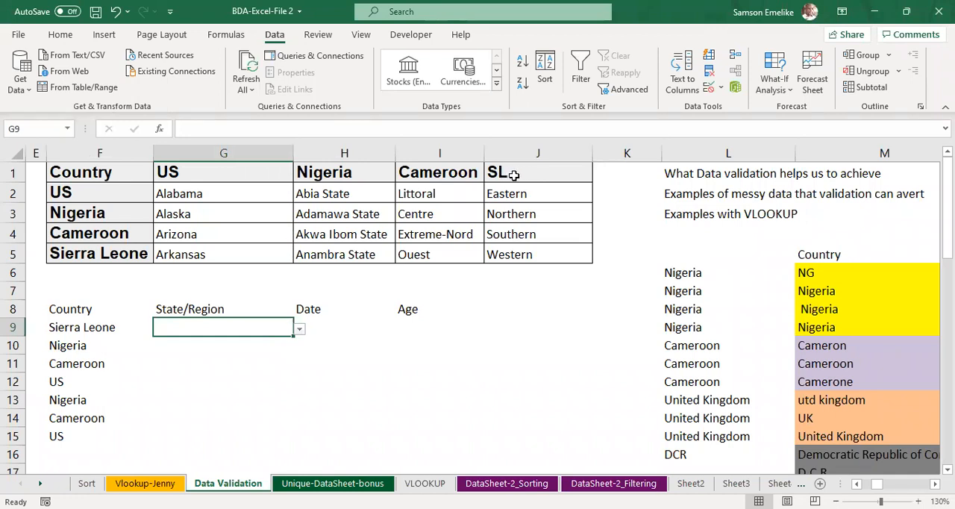
Step: Replace the source of F9's list validation with the named range formula =country
click(76, 327)
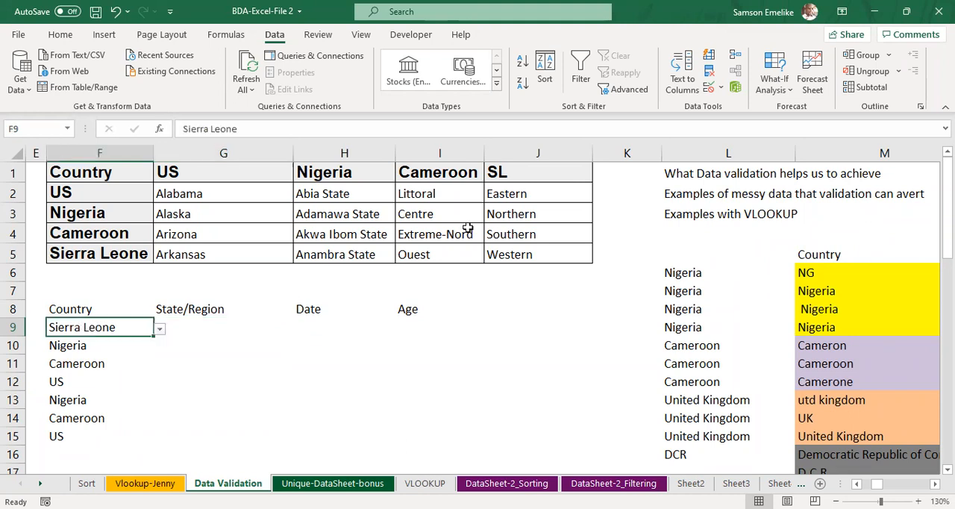
click(539, 109)
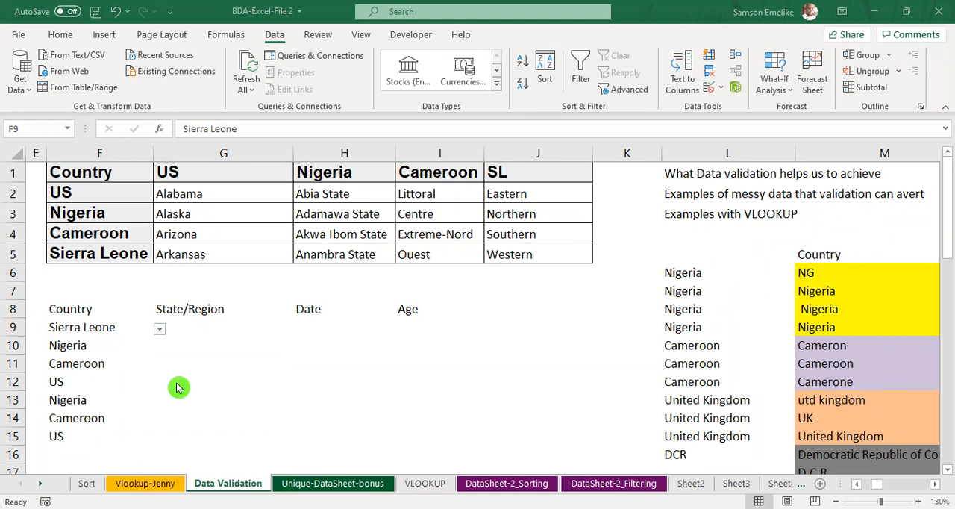
click(78, 327)
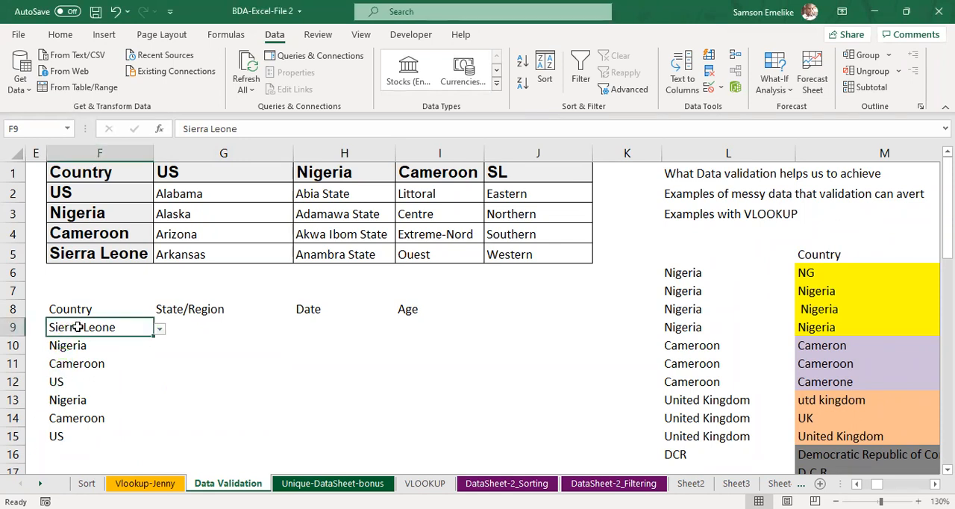
click(715, 97)
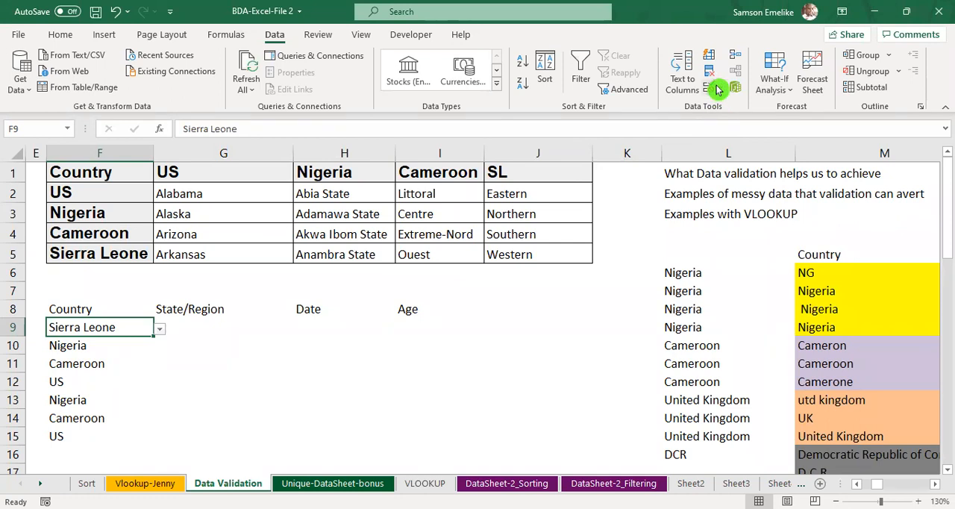
click(714, 88)
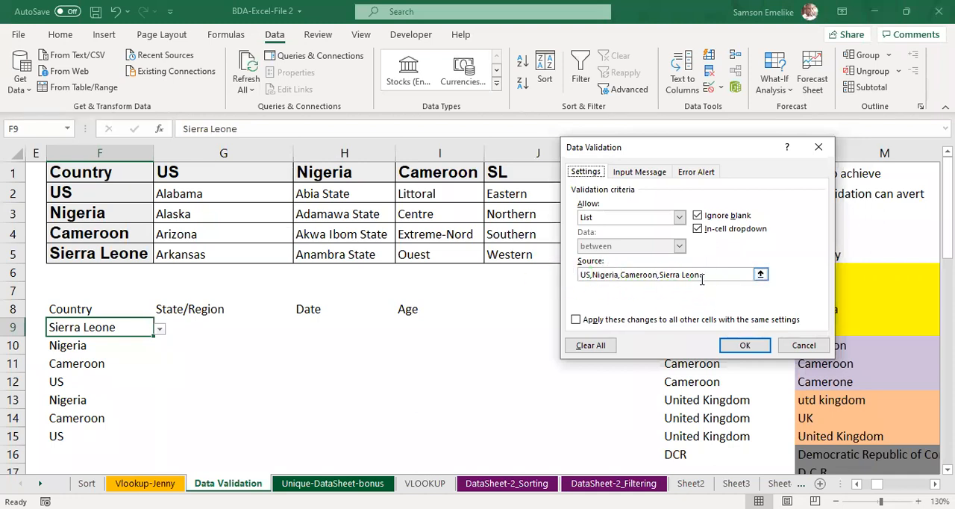
drag(744, 274, 561, 279)
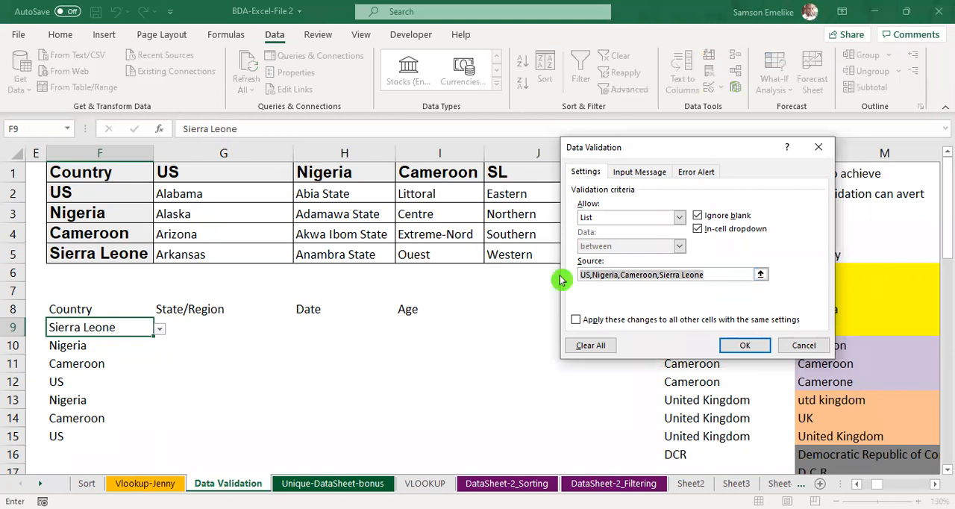
key(BackSpace)
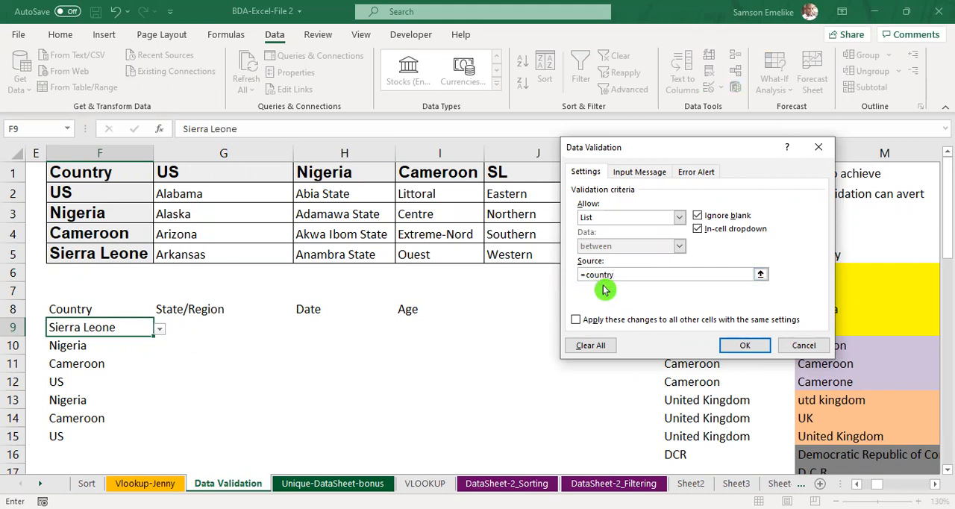
click(745, 346)
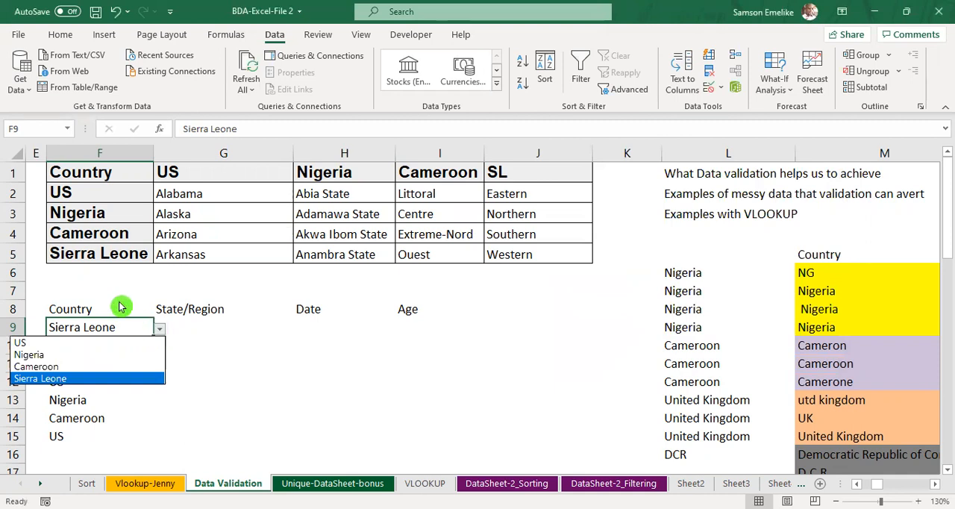
Step: Review the options offered by the country drop-down list in F9
key(Escape)
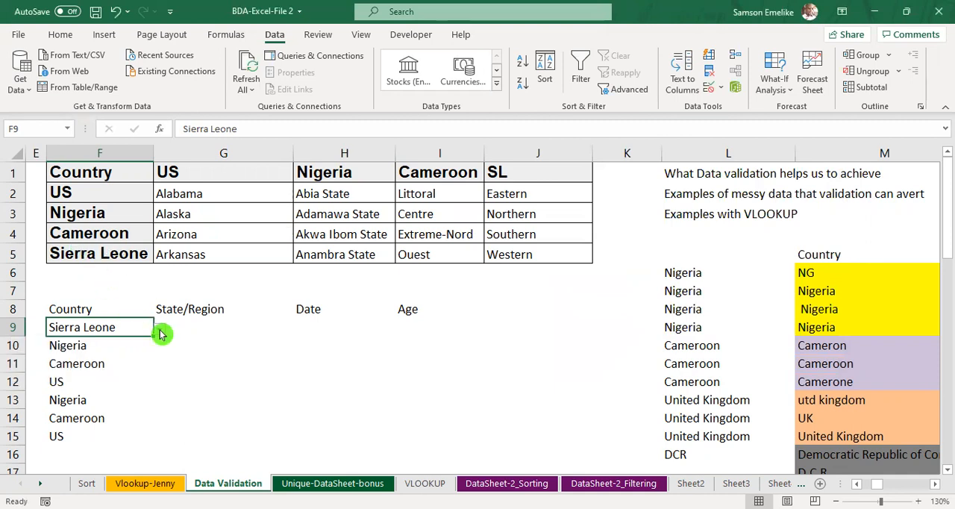
click(160, 329)
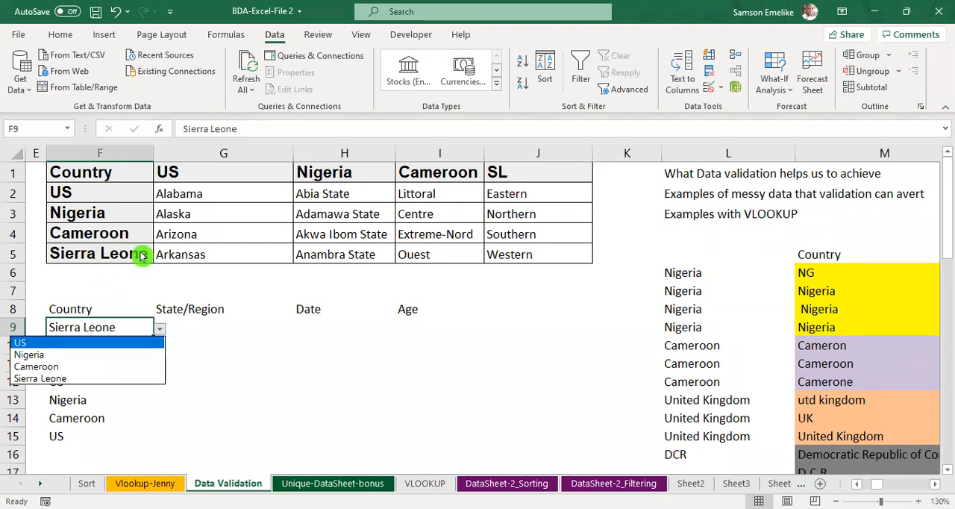
click(118, 261)
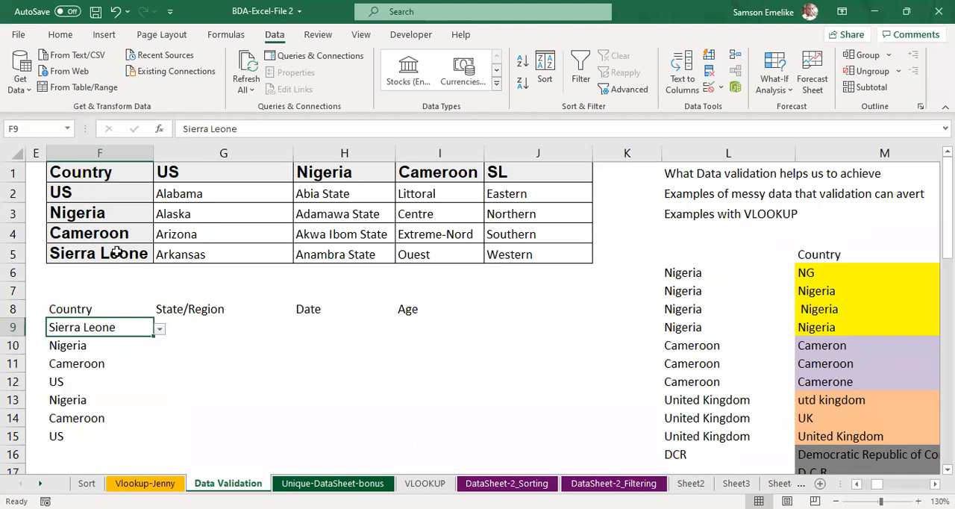
Step: Change the last entry of the source country list, in F5, to SL
click(117, 254)
text(S)
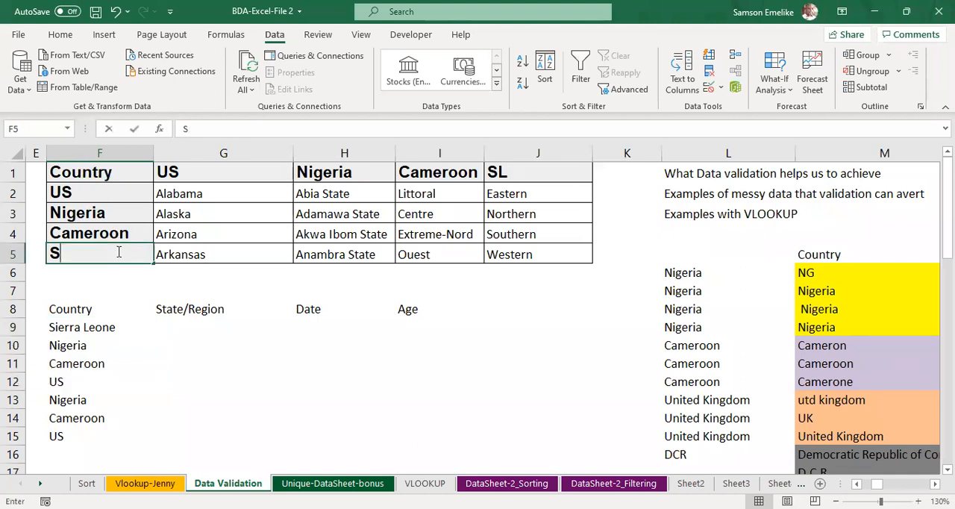
text(L)
key(Return)
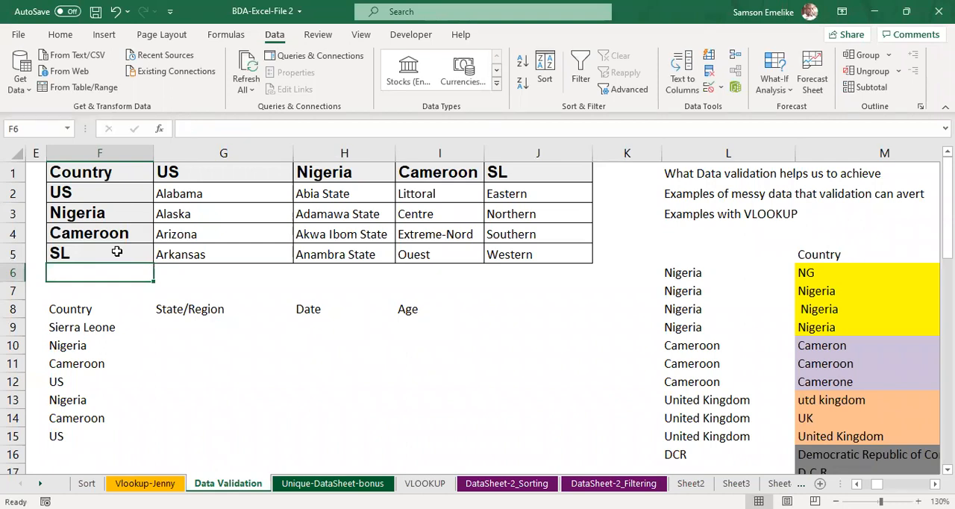
Step: Compare the country drop-down options in F9 with those in F11
click(89, 327)
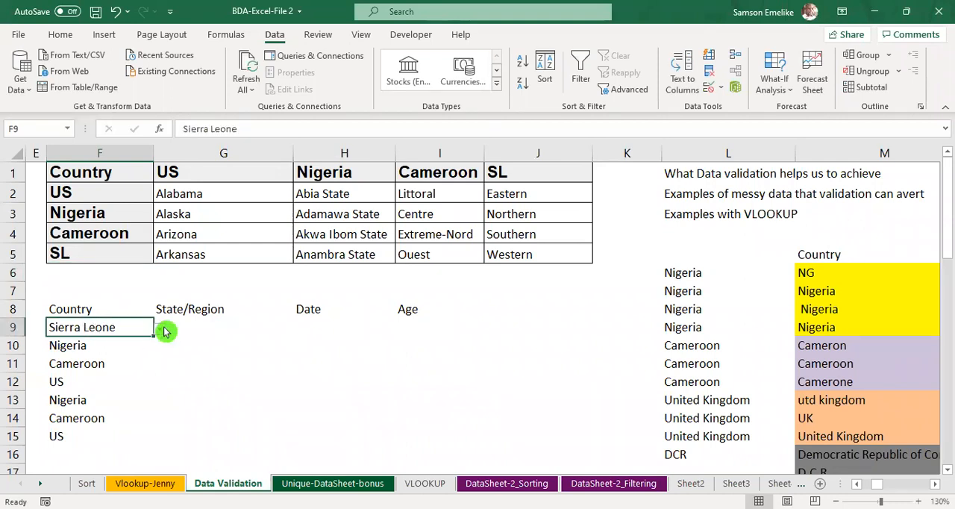
click(160, 329)
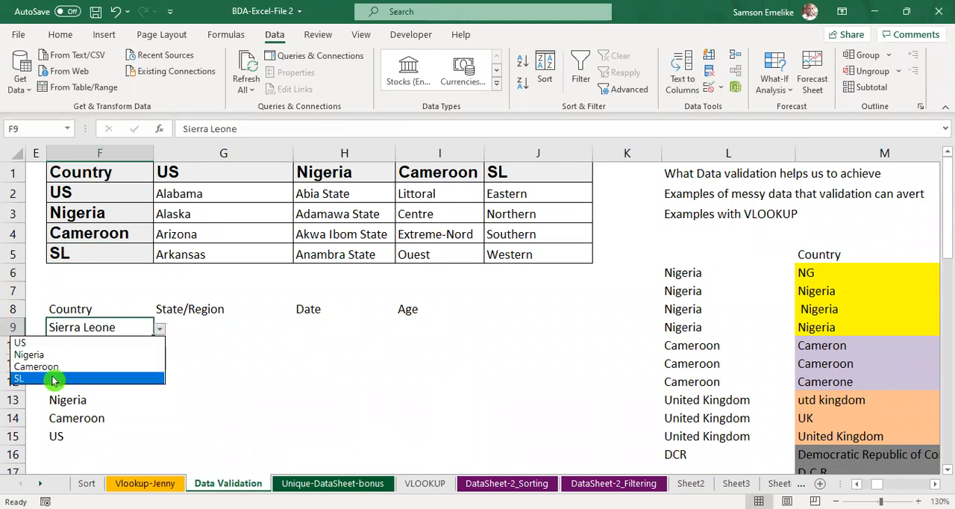
click(285, 392)
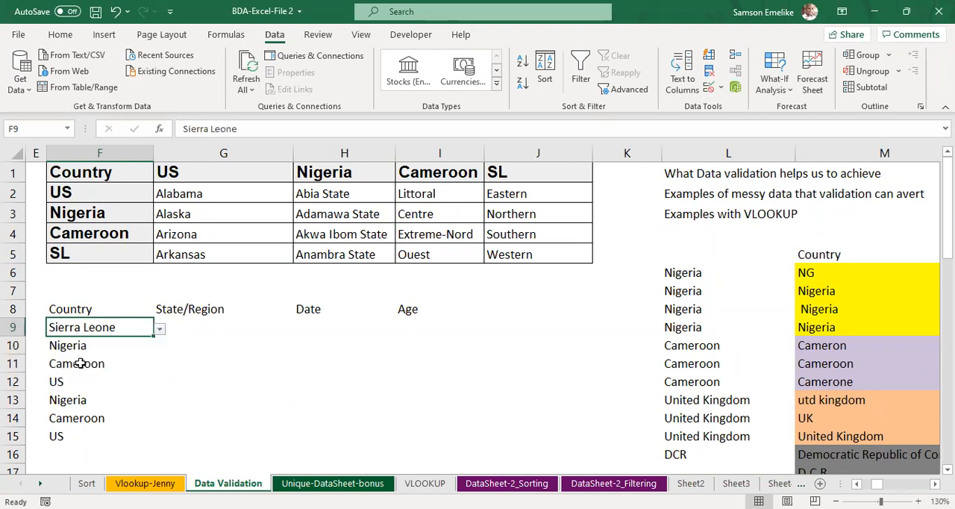
click(80, 364)
click(161, 367)
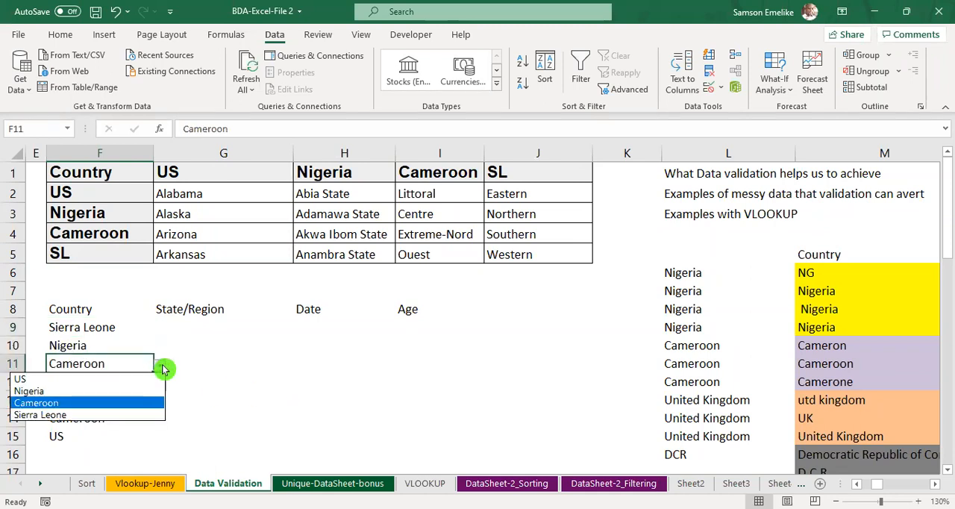
click(81, 345)
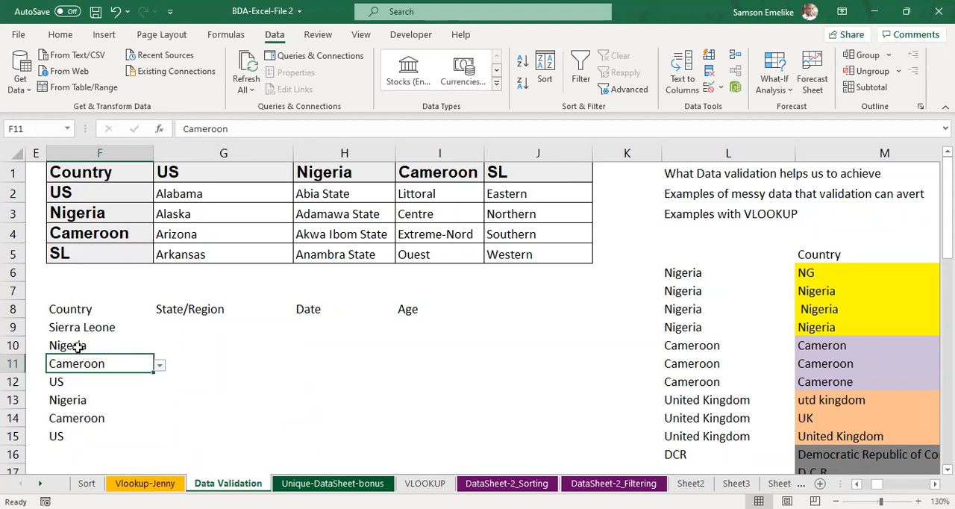
click(77, 347)
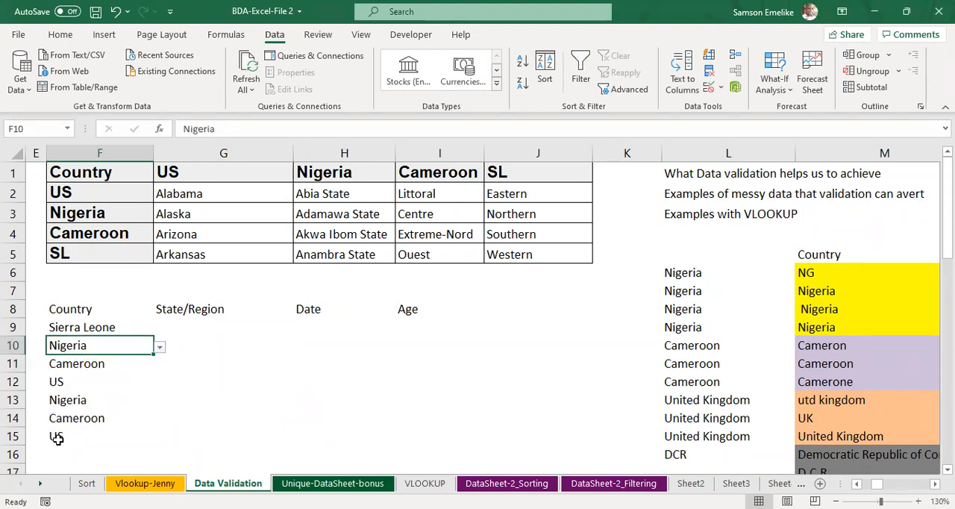
Step: Replace the list validation source of the country cells F11:F15 with the named range formula =country
drag(76, 362, 78, 433)
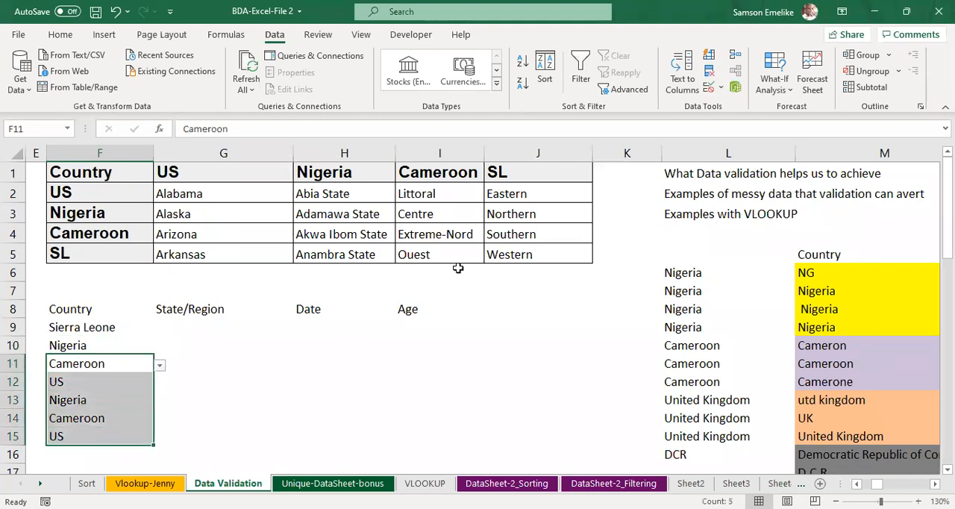
click(709, 89)
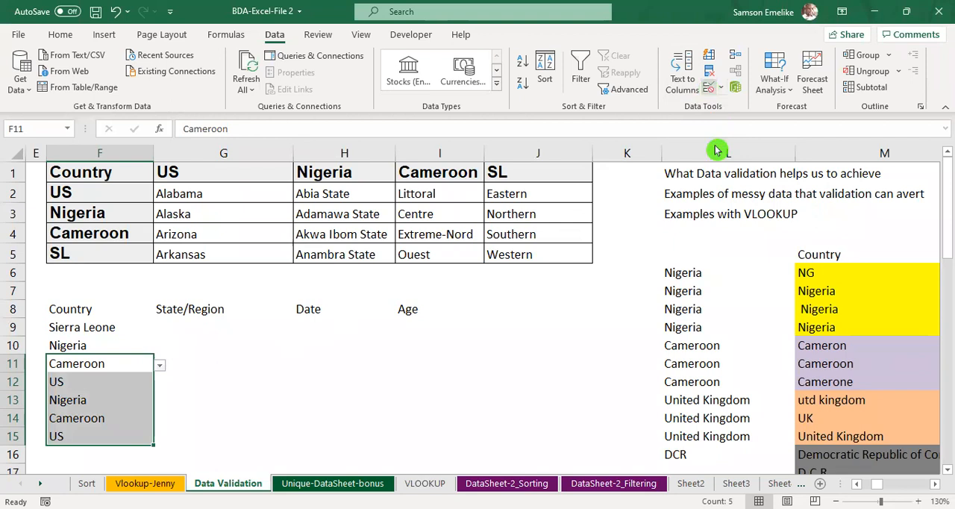
click(721, 276)
drag(679, 275, 562, 283)
text(=country)
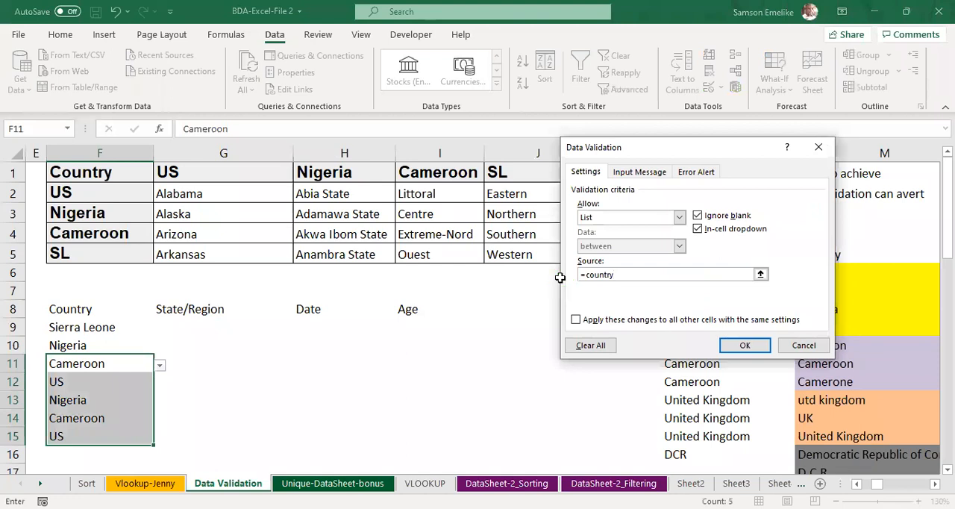
key(Return)
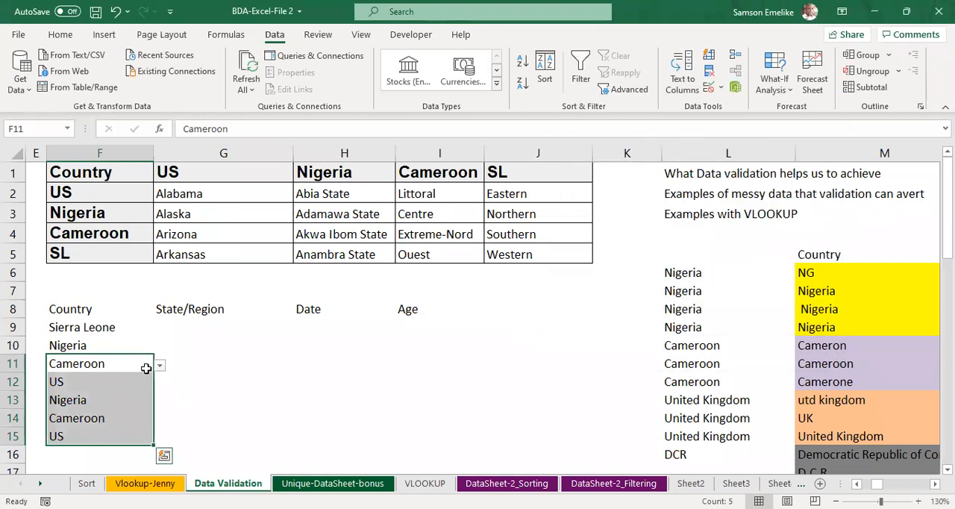
Step: Review the country options offered by the drop-down list in F11
click(135, 364)
click(159, 367)
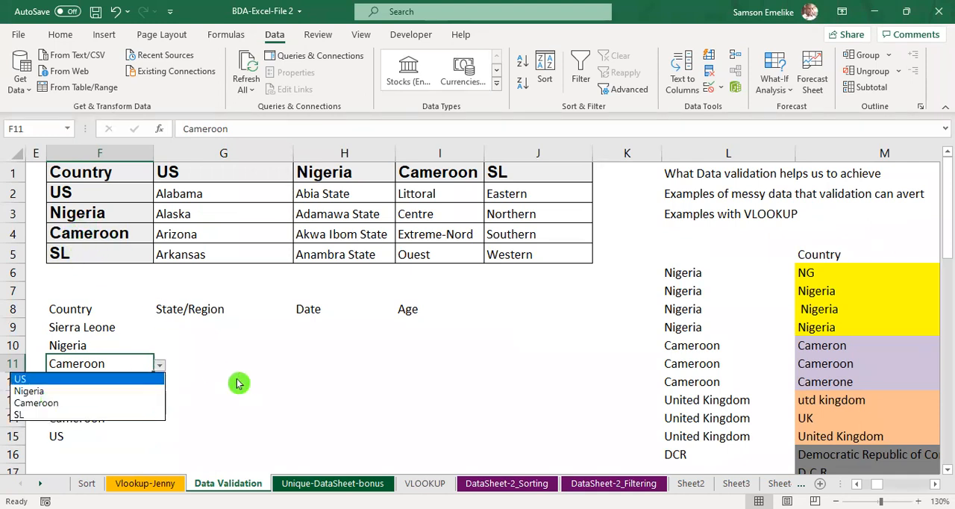
key(Escape)
Step: Choose SL from the country drop-down list in F15
click(93, 383)
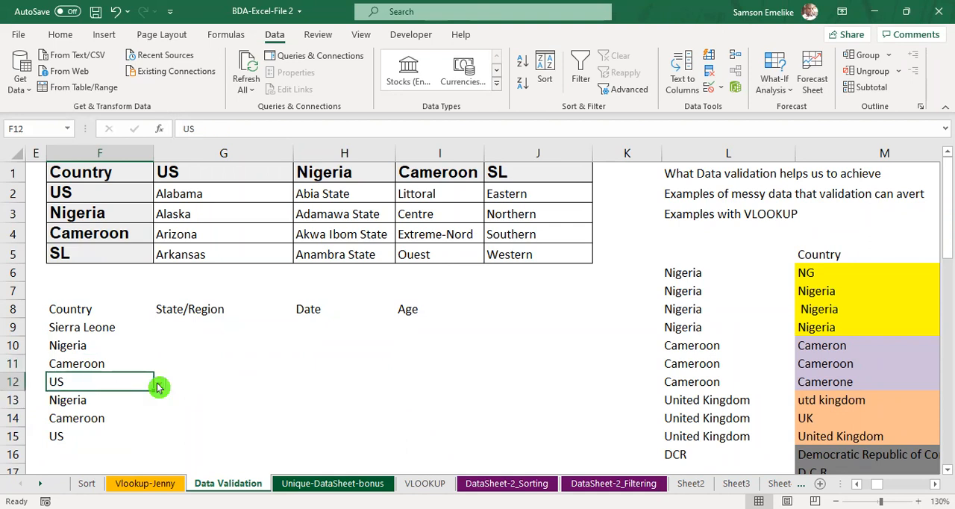
click(83, 434)
click(159, 437)
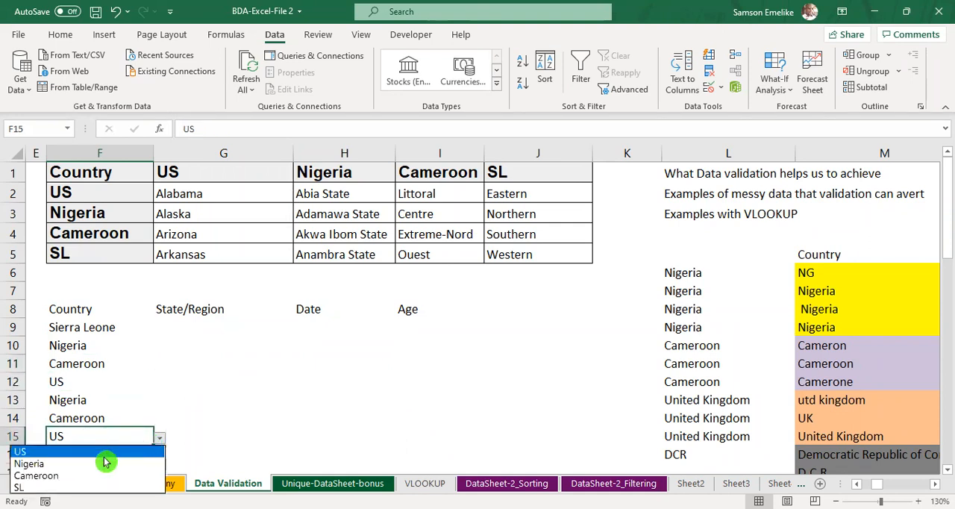
click(40, 489)
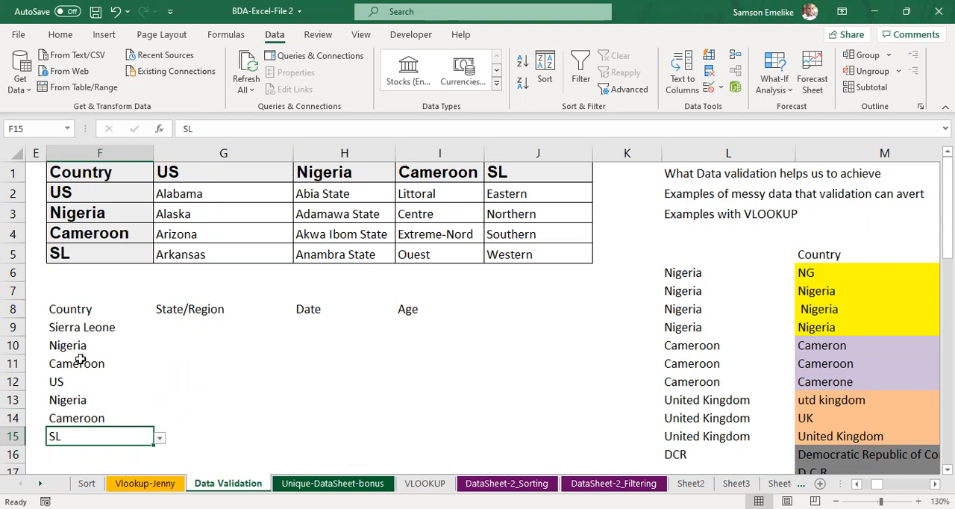
Step: Change the country in F9 to SL using its drop-down list
click(69, 326)
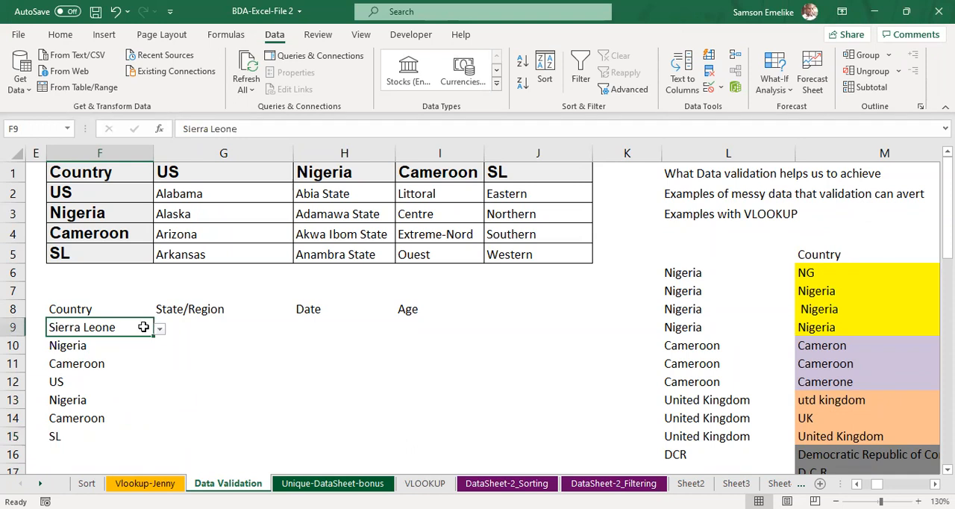
click(178, 327)
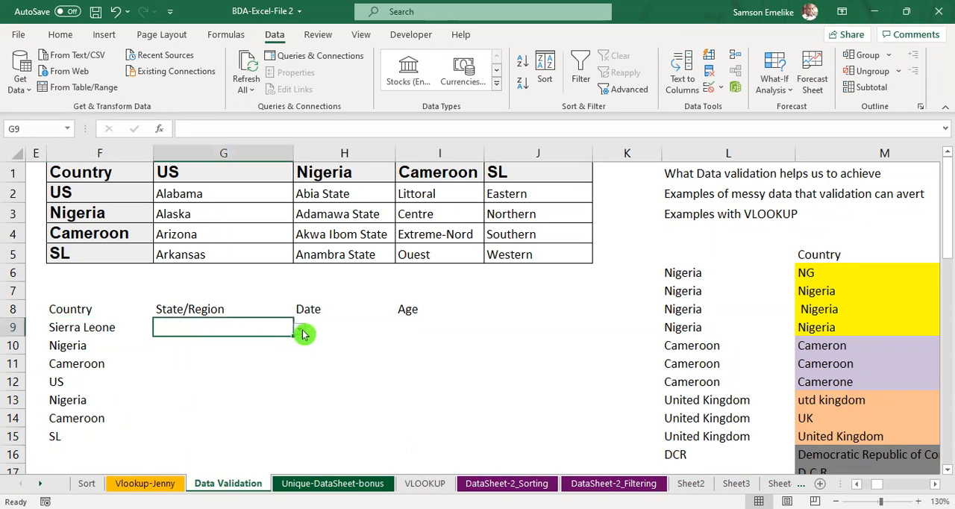
click(71, 326)
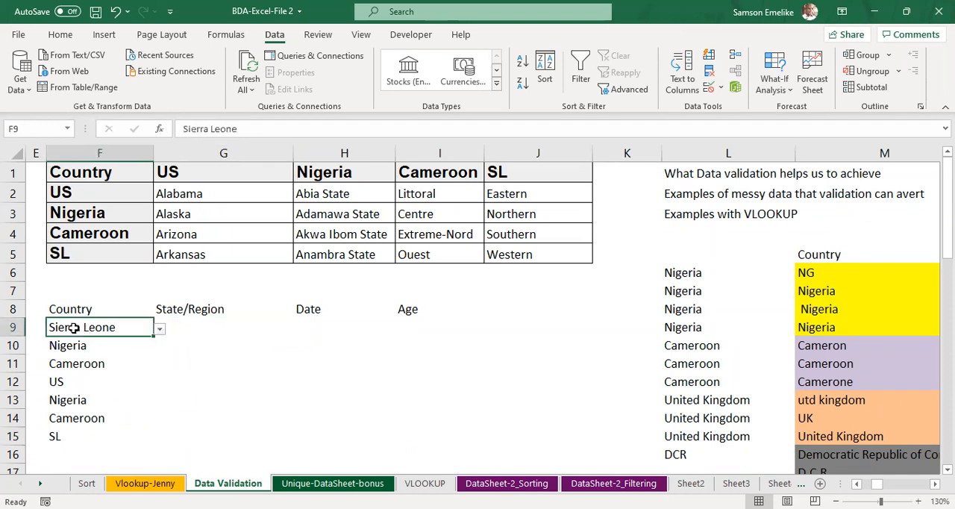
click(159, 329)
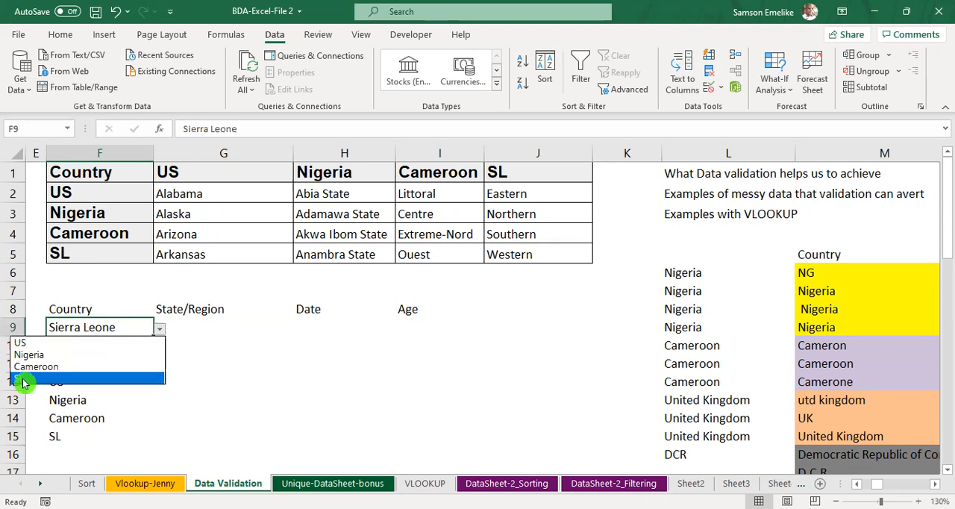
click(23, 383)
Step: Check the State/Region options in G9 for the country selected in F9, leaving the cell empty
click(198, 325)
click(299, 330)
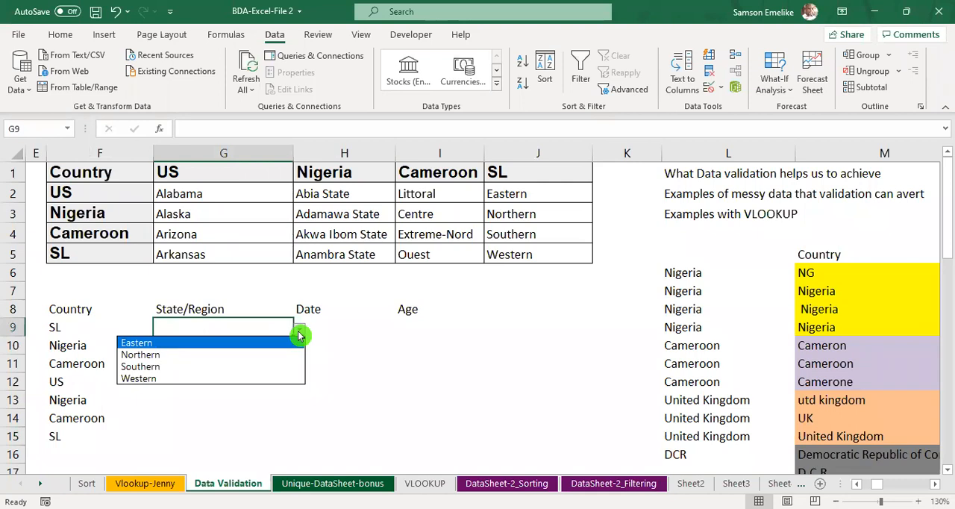
key(Escape)
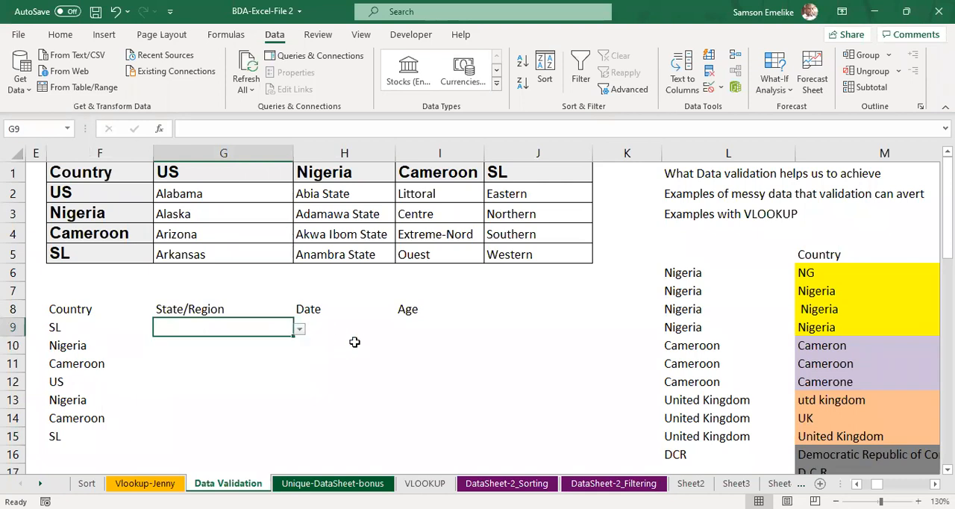
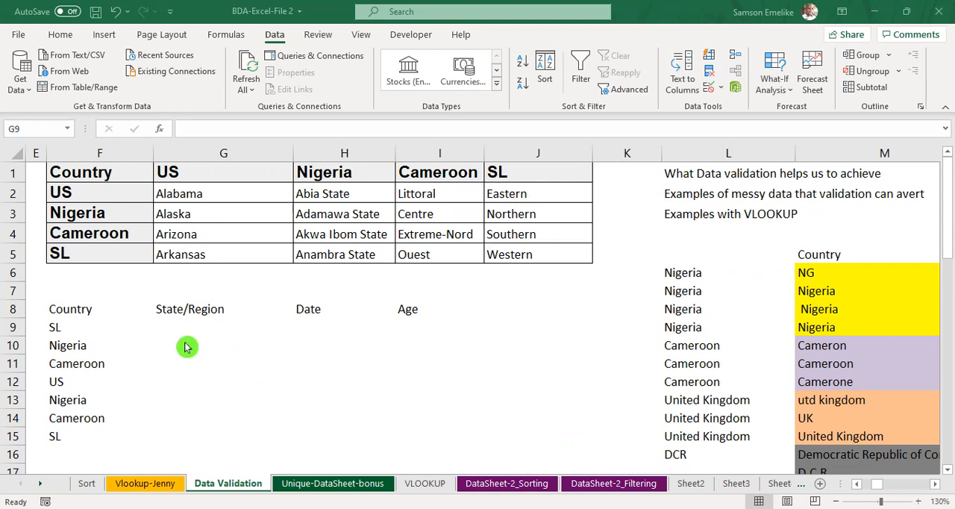
scroll(183, 347, down, 2)
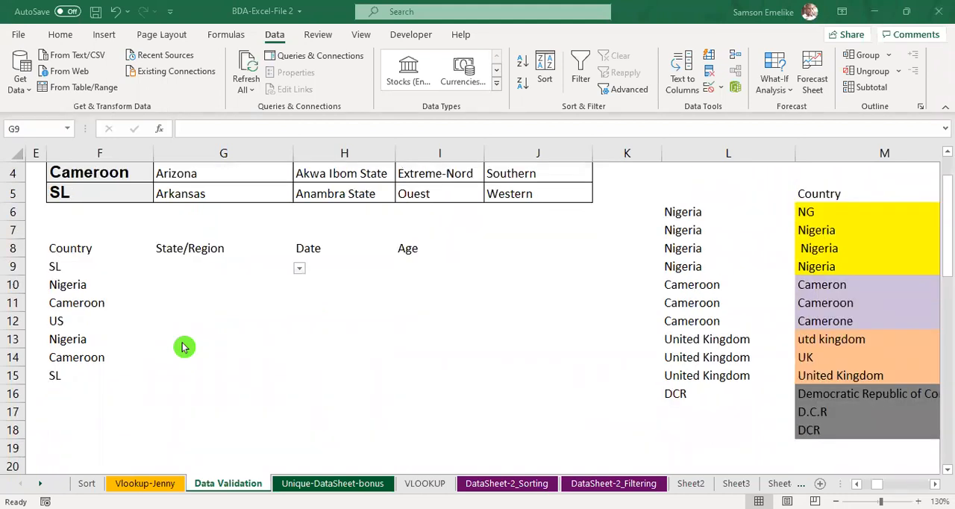
scroll(183, 347, up, 2)
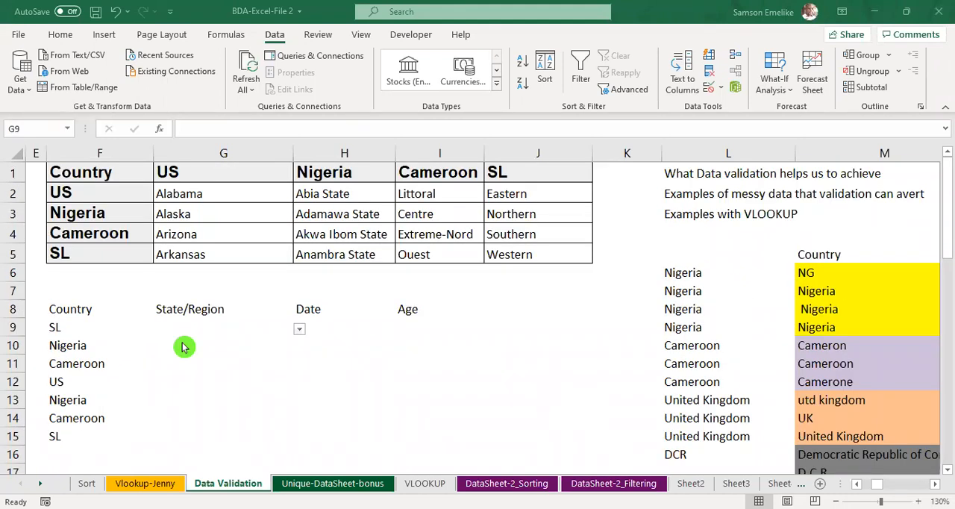
scroll(183, 347, down, 1)
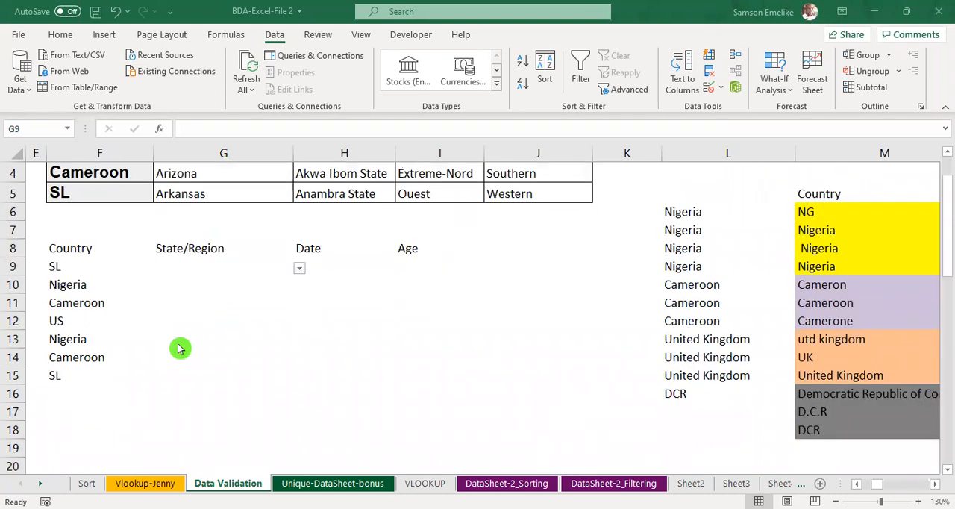
scroll(181, 351, up, 1)
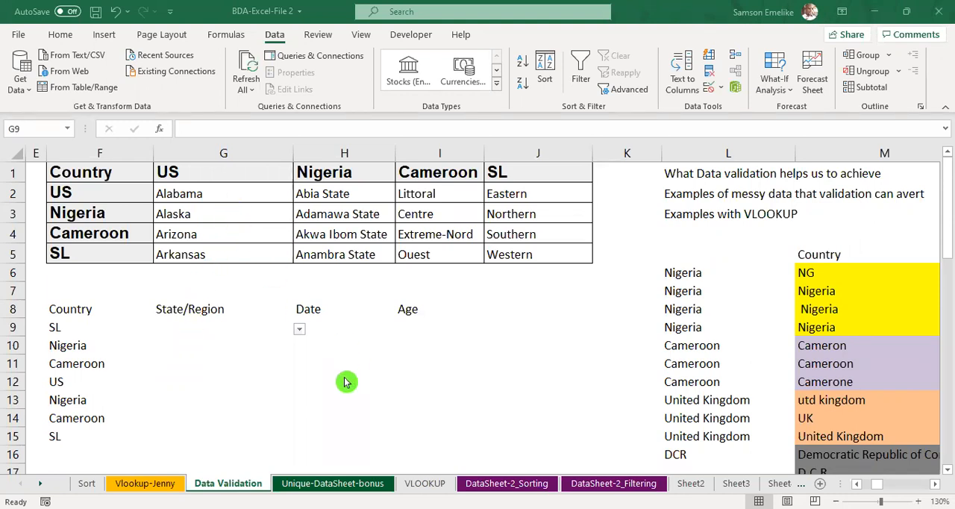
Step: Add borders around all cells of the Country, State/Region, Date and Age table in F8:I15
click(297, 389)
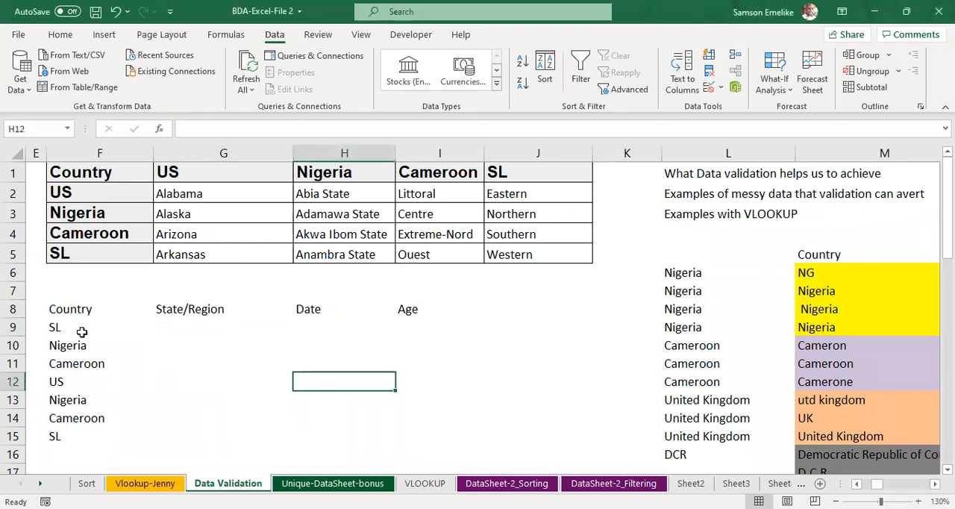
drag(58, 307, 405, 426)
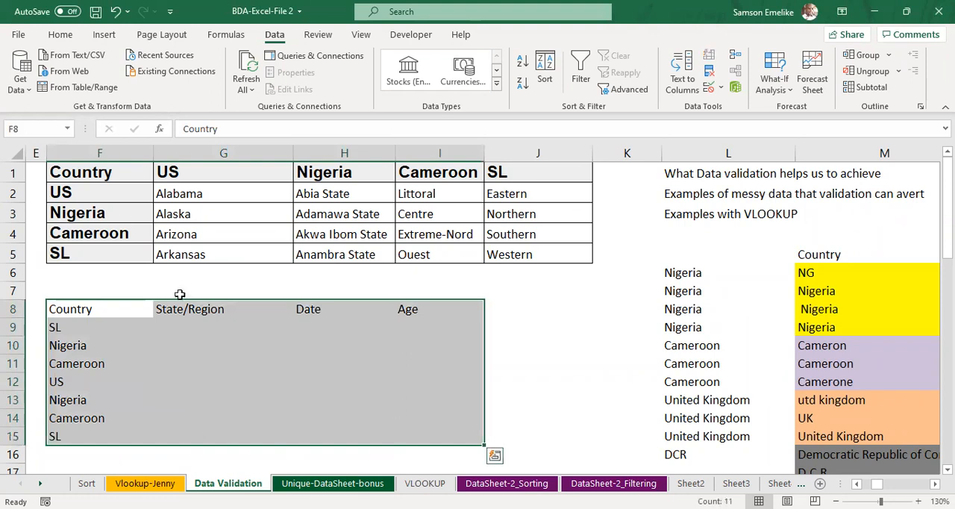
click(60, 38)
click(146, 84)
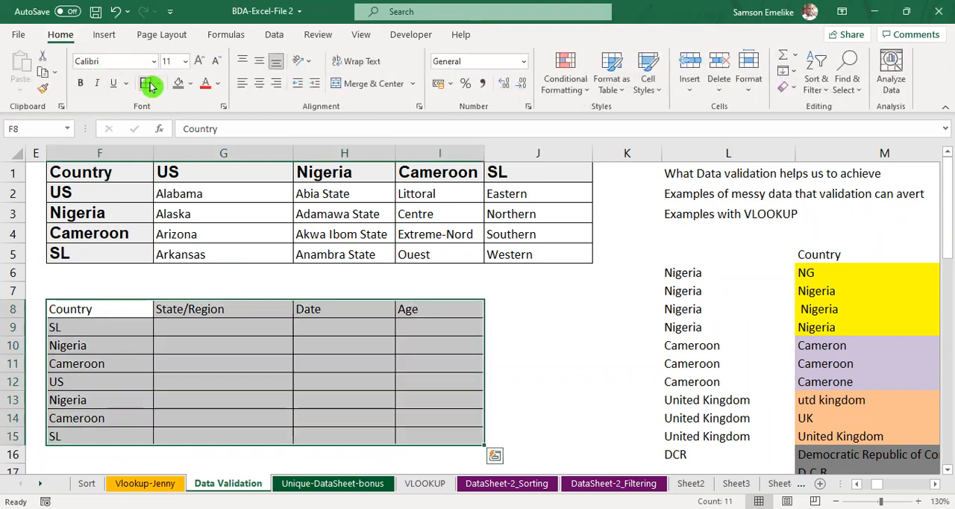
click(589, 328)
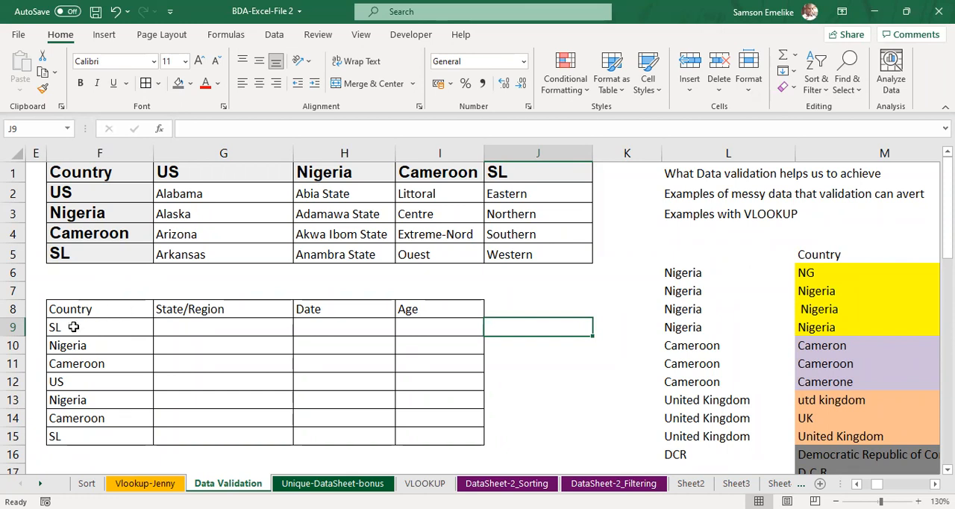
Step: Make the table headings in F8:I8 bold
drag(78, 309, 418, 308)
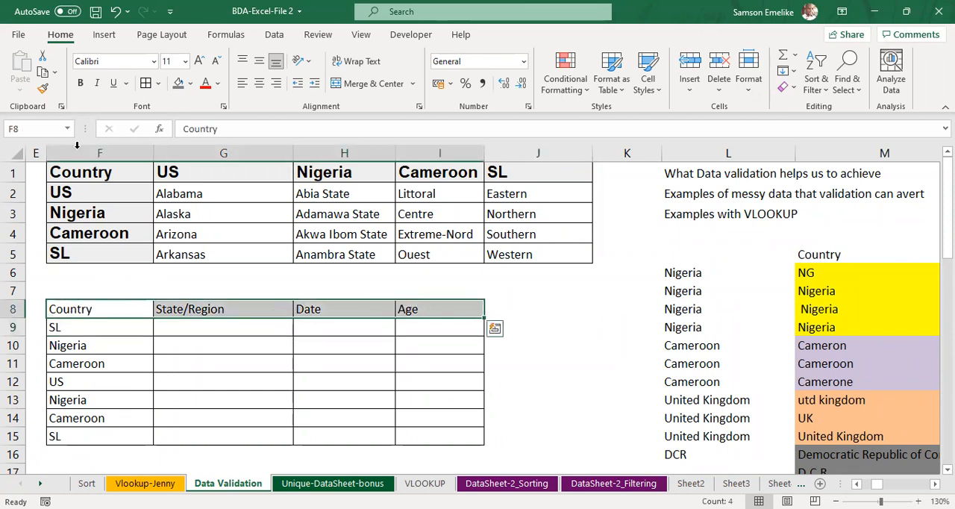
click(80, 82)
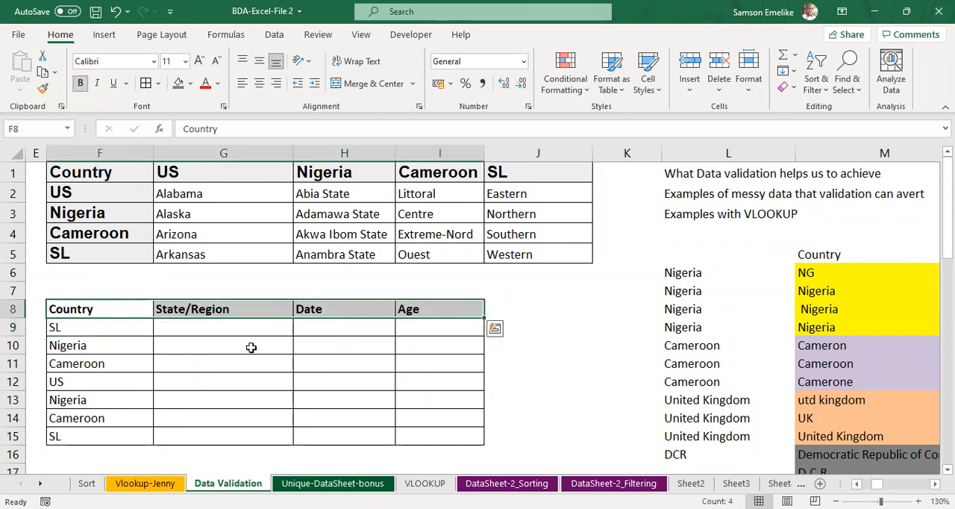
click(361, 370)
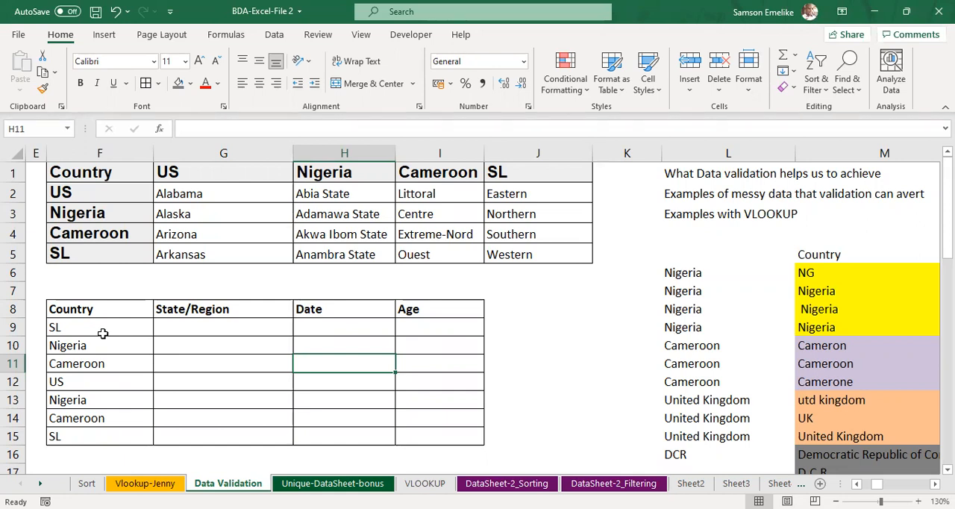
Step: Erase the existing data validation from F9:I15 so any value is allowed, and check the Country cells F9 to F11 for remaining drop-downs
mouse_move(100, 327)
mouse_down()
mouse_move(412, 362)
mouse_move(454, 440)
mouse_up()
click(278, 35)
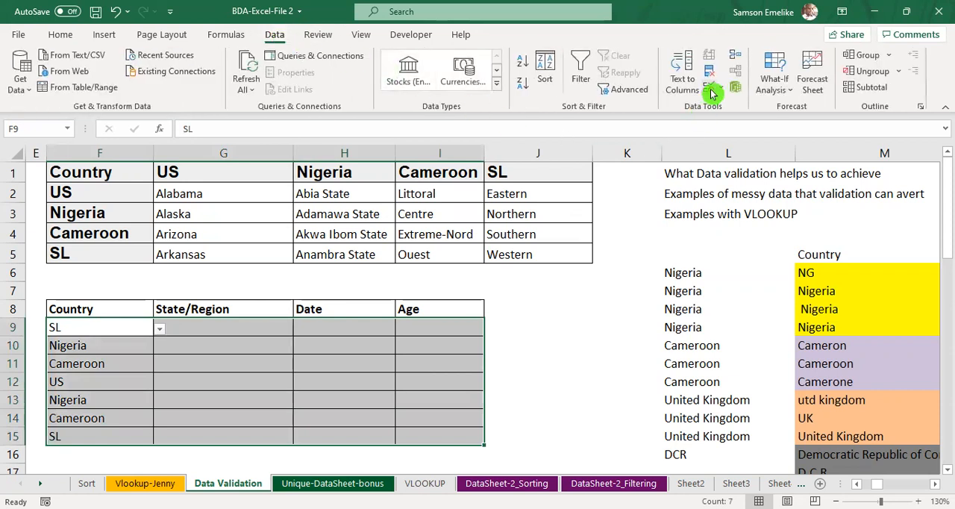
click(712, 90)
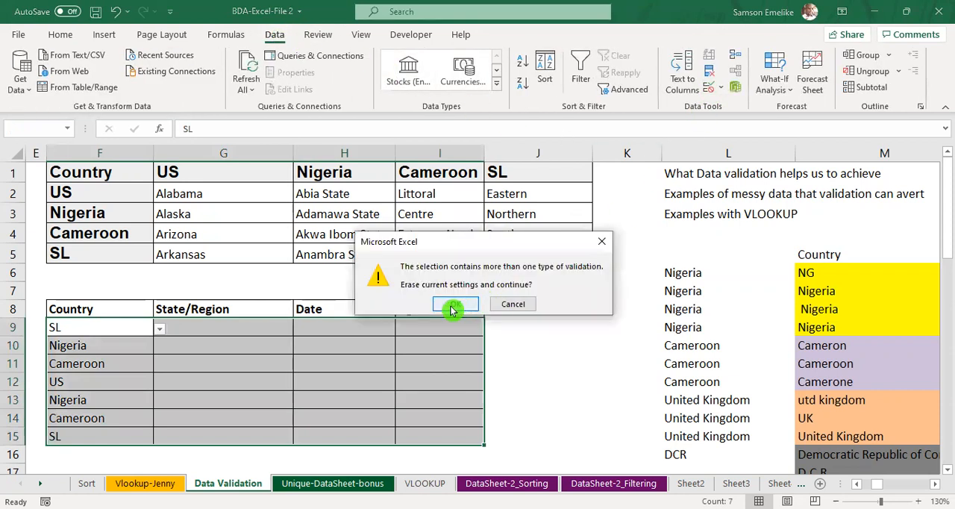
click(596, 348)
click(749, 349)
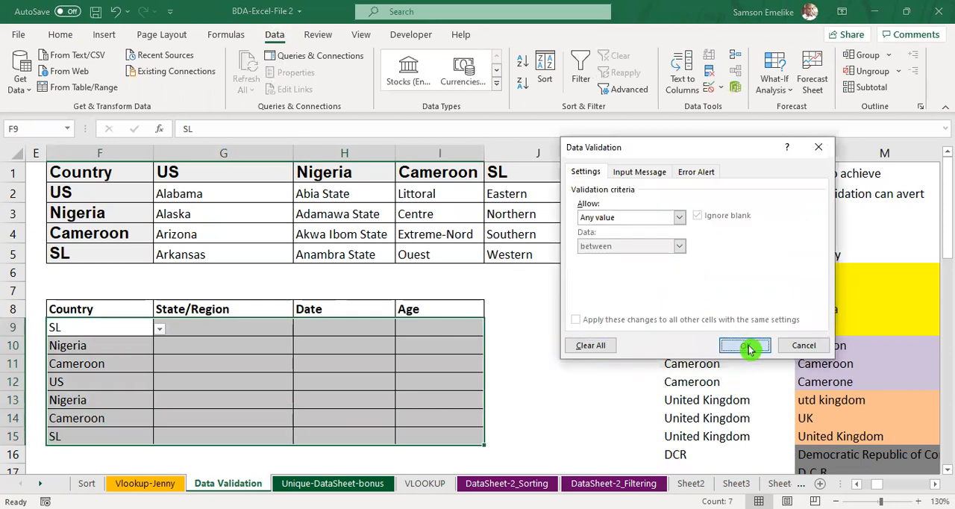
click(111, 329)
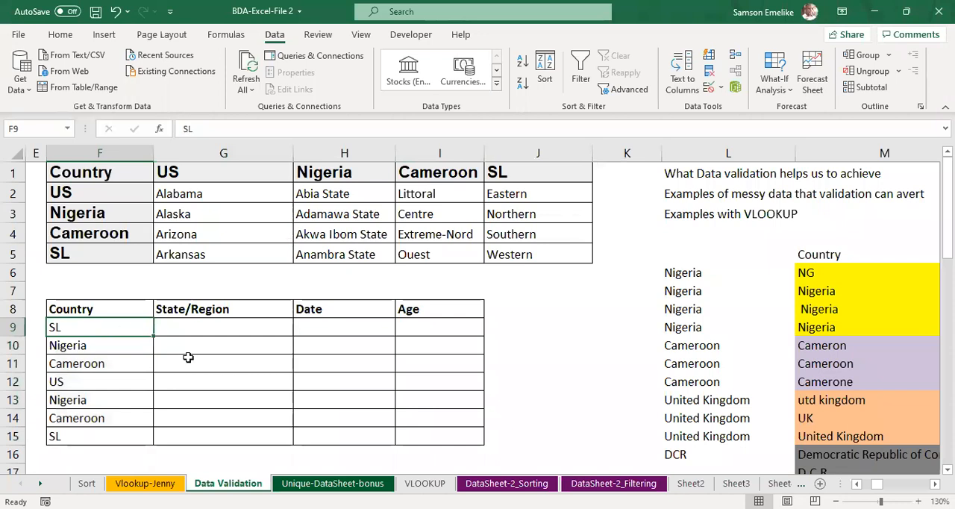
click(128, 348)
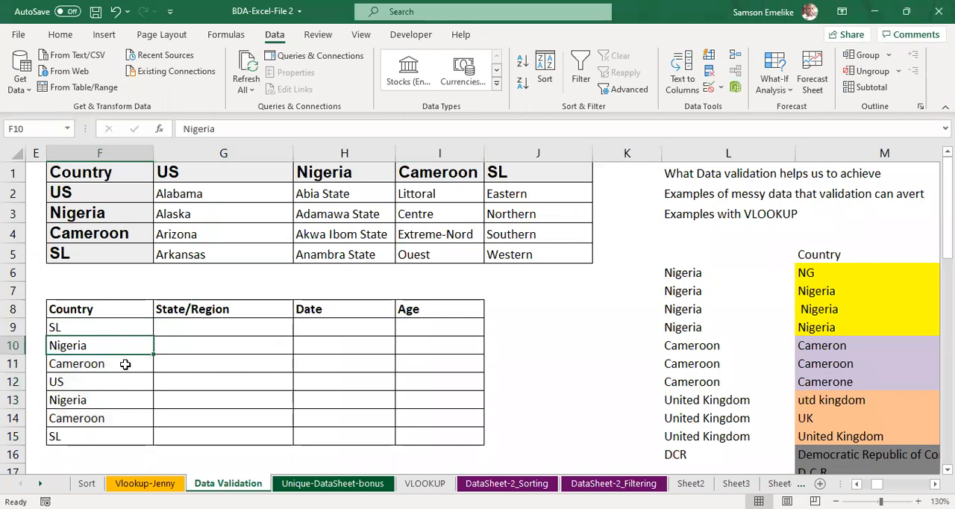
click(124, 364)
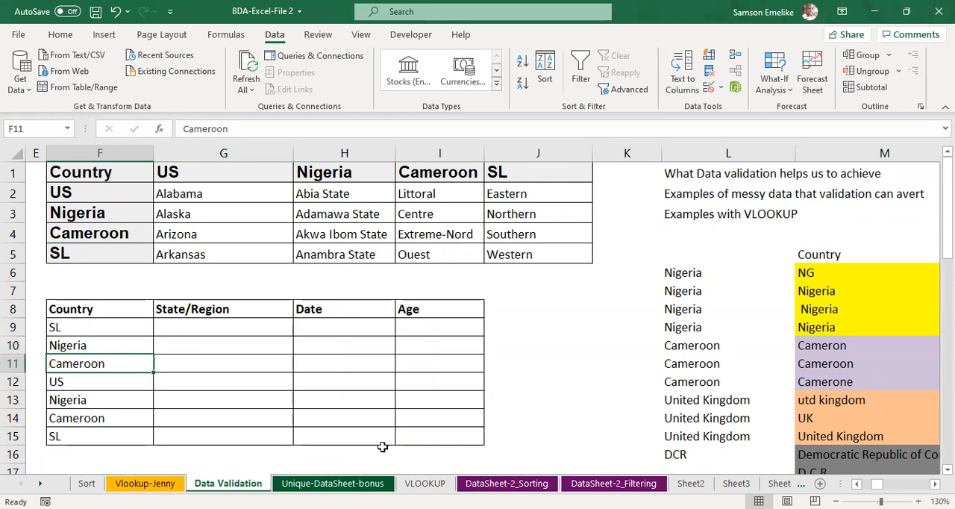
Step: Delete the country entries in F9:F15, keeping the table's headings and borders
key(alt+Tab)
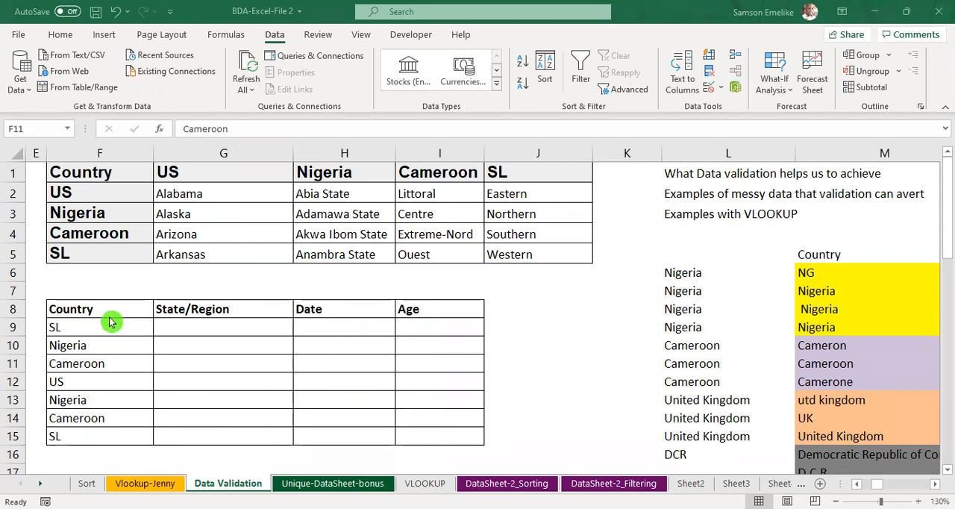
drag(110, 322, 108, 433)
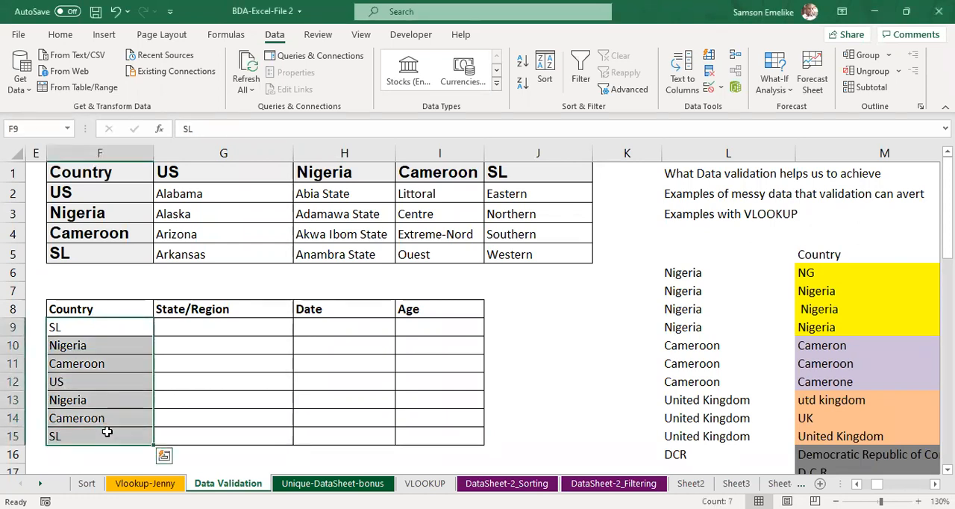
key(Delete)
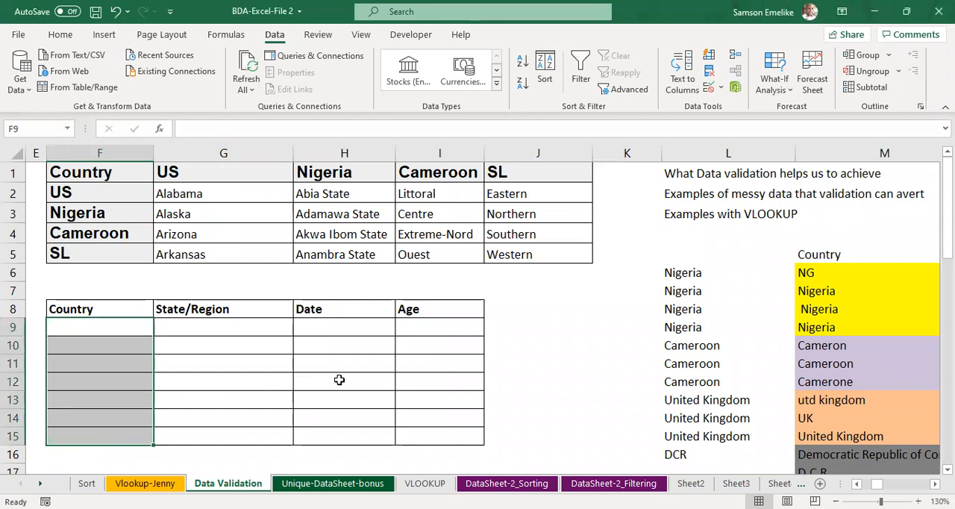
click(363, 380)
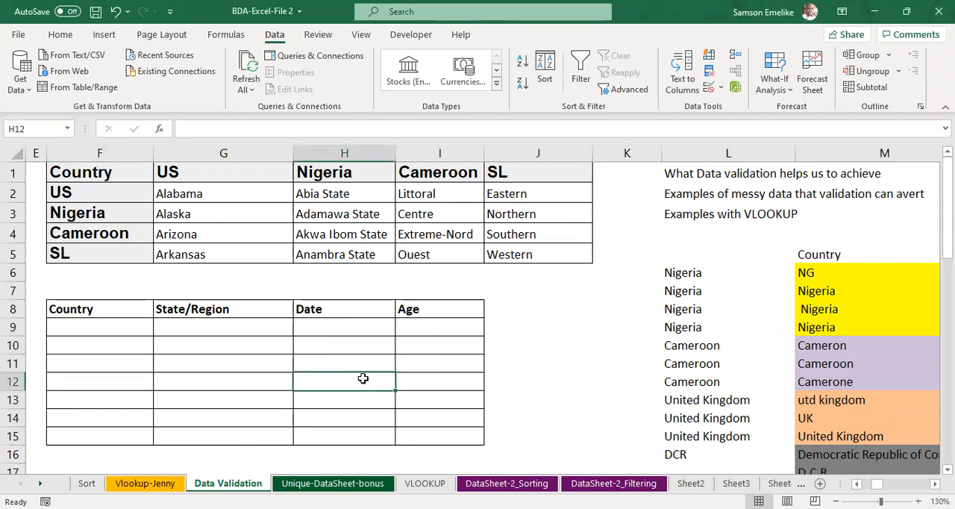
Step: Review the reference country names in F2:F5 that the empty Country column should accept
click(117, 327)
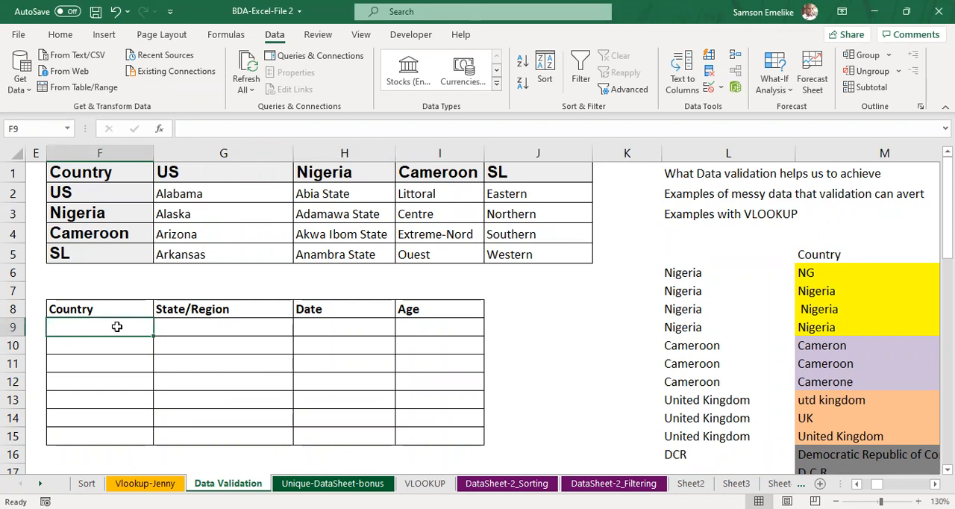
click(75, 188)
click(90, 212)
click(96, 232)
click(92, 250)
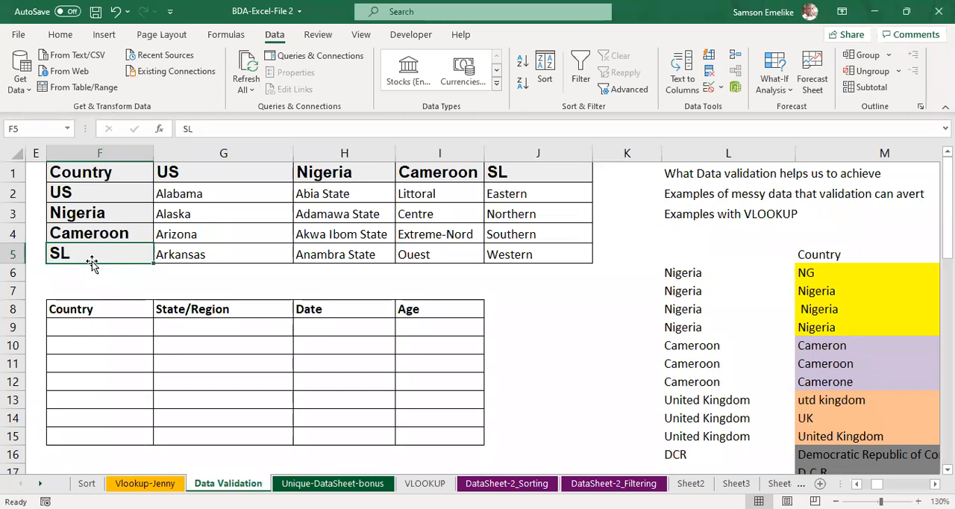
drag(117, 328, 117, 439)
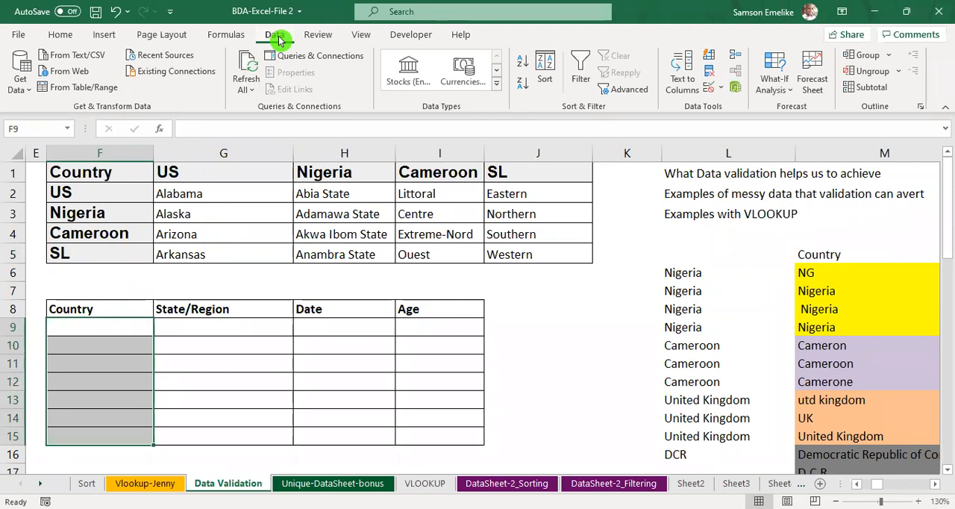
click(721, 90)
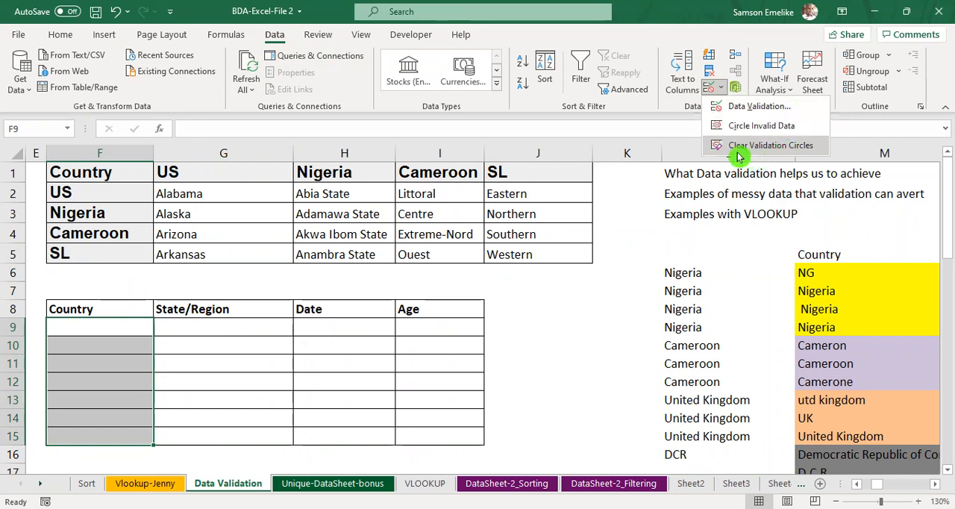
click(719, 108)
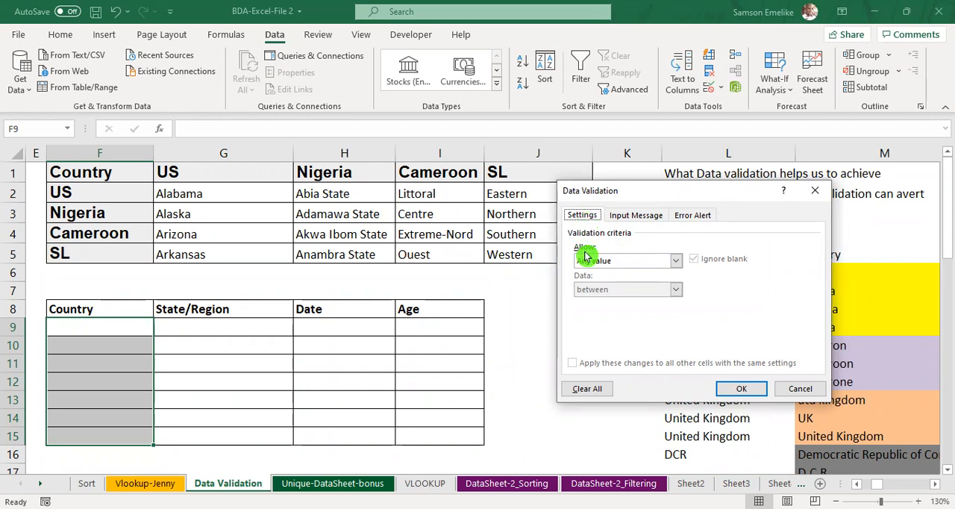
click(677, 262)
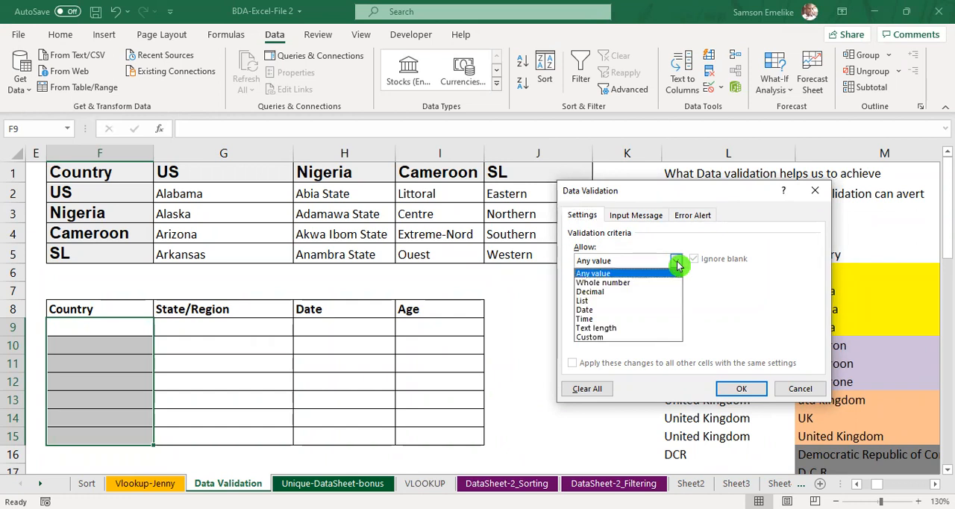
click(586, 301)
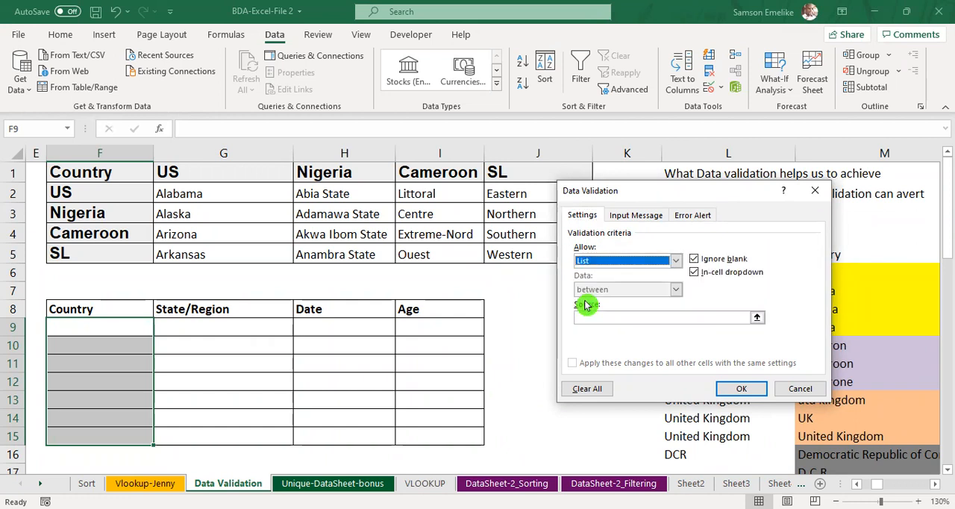
click(668, 316)
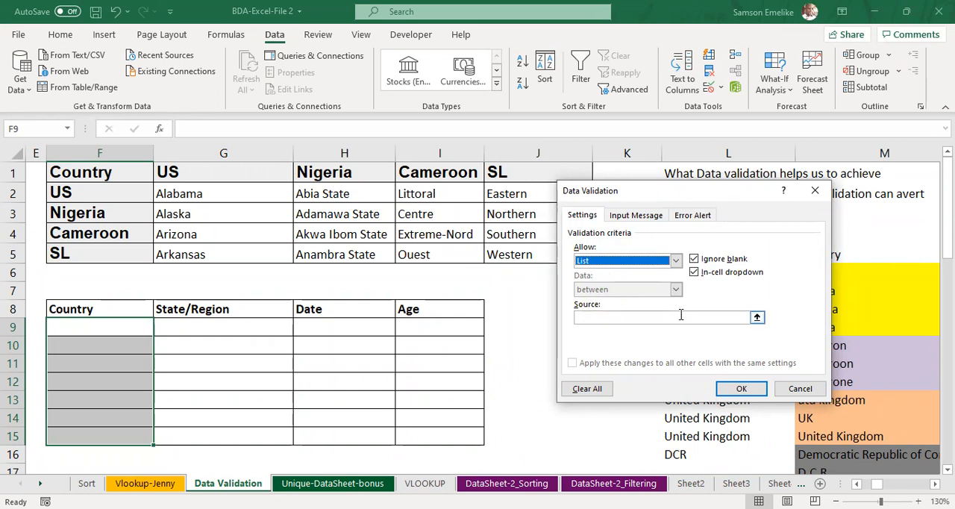
click(624, 315)
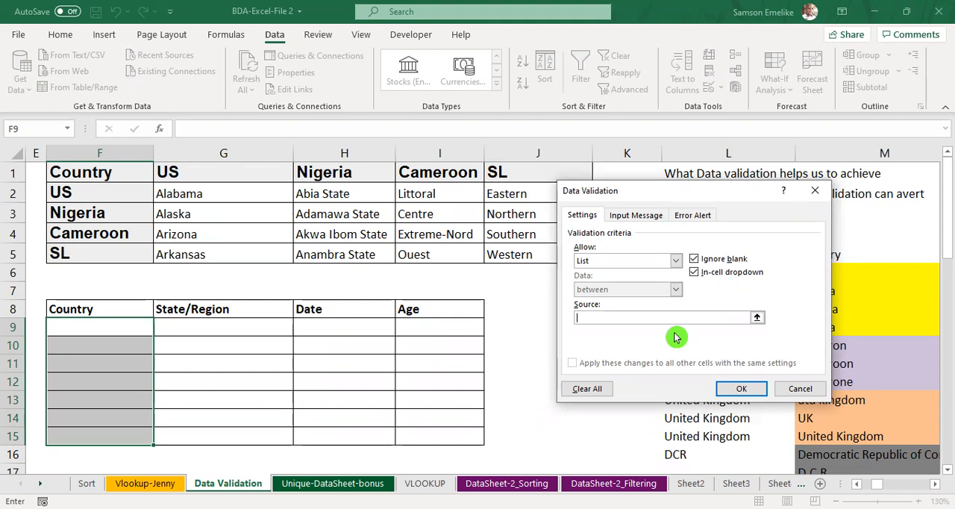
key(Escape)
Step: Fill cells F9 and F10 in the Country column with yellow
click(117, 330)
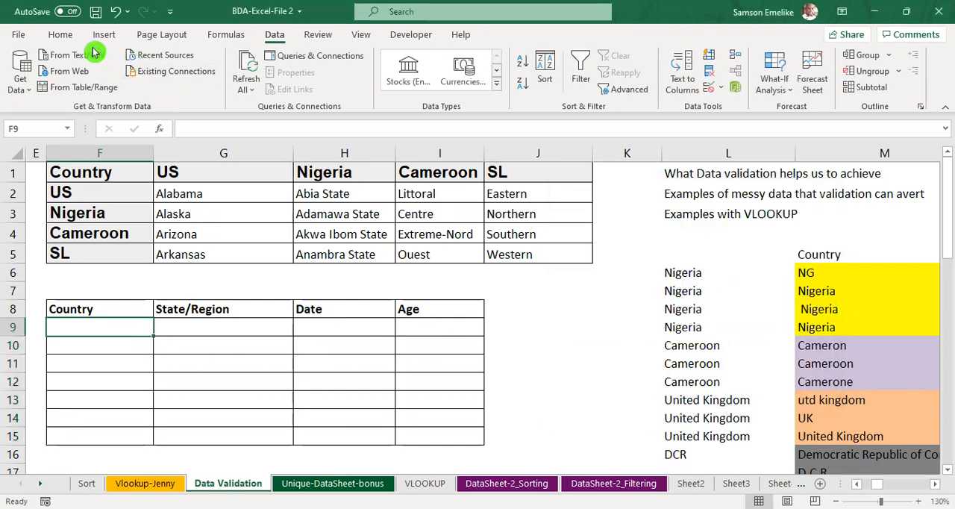
click(67, 35)
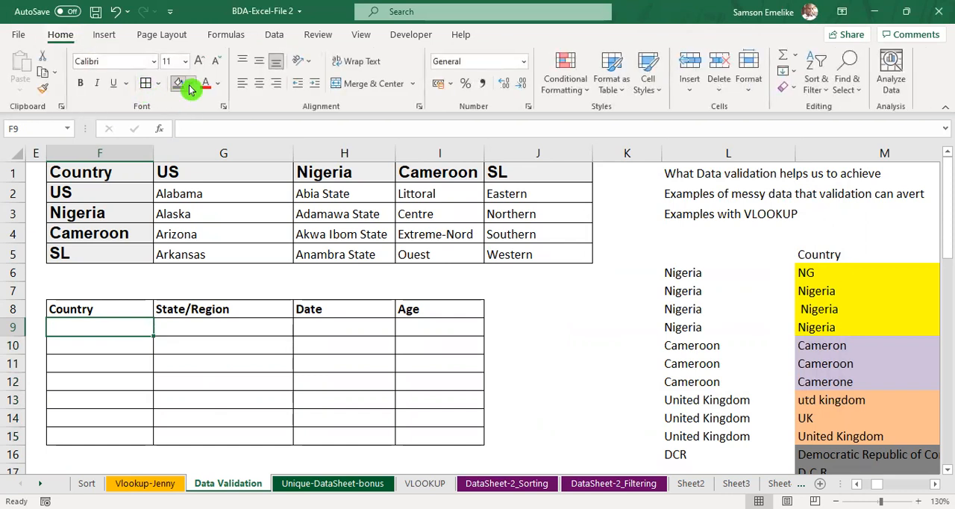
click(190, 84)
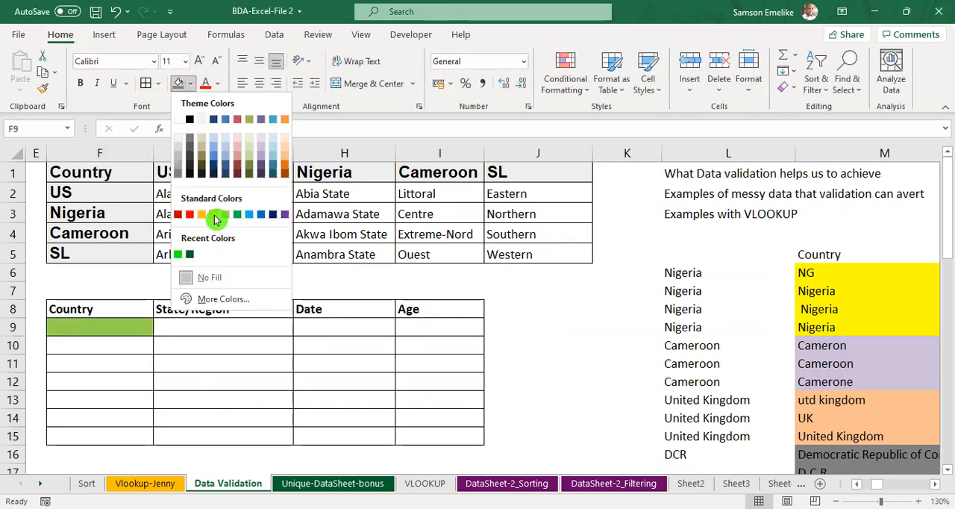
click(133, 347)
click(132, 348)
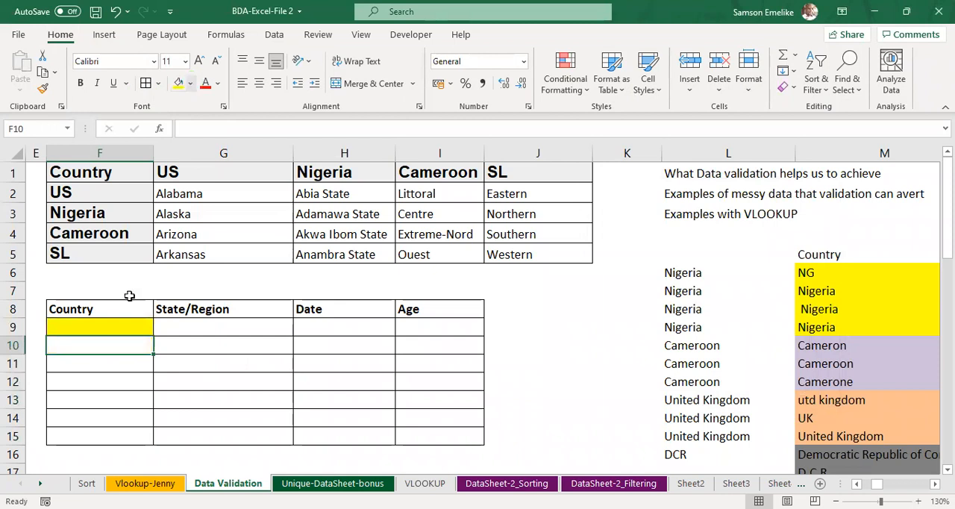
drag(108, 325, 130, 386)
click(179, 83)
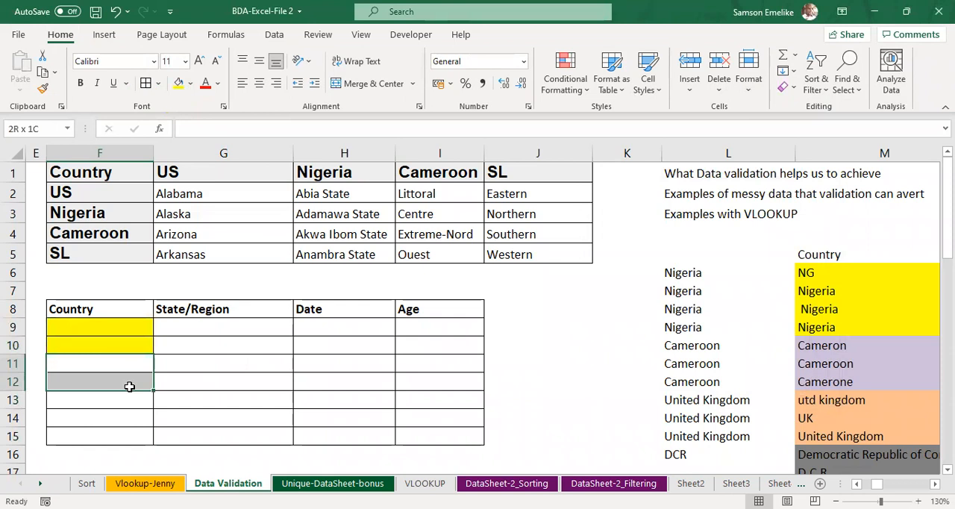
Step: Fill Country cells F11:F12 with light blue and F13:F14 with light red
click(191, 83)
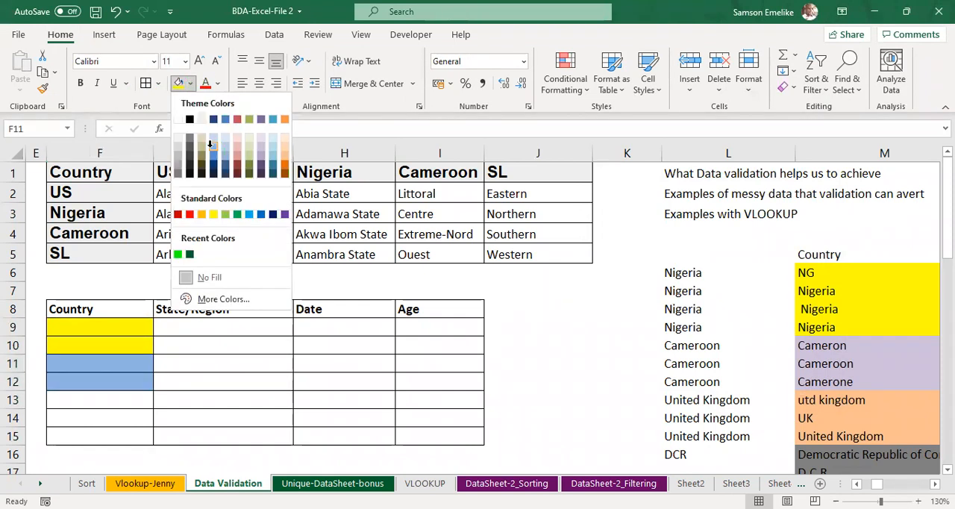
click(211, 144)
drag(126, 399, 130, 416)
click(192, 85)
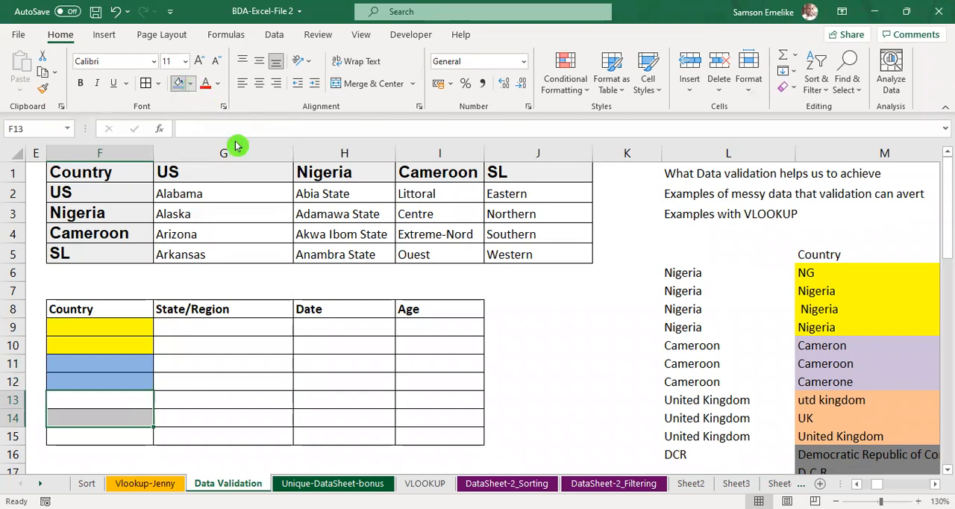
click(236, 359)
click(238, 358)
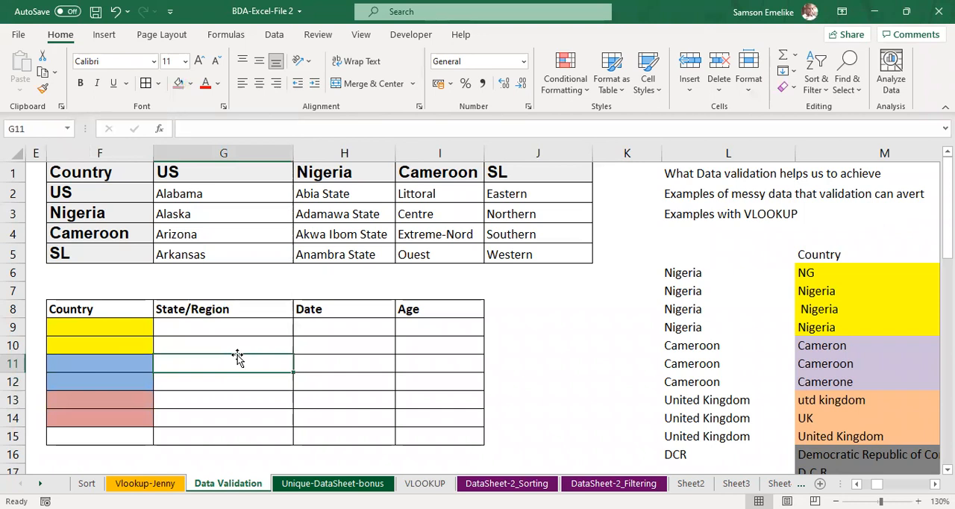
Step: Apply list data validation to F9:F10 with the manually entered source US,Nigeria,Cameroon,SL
drag(113, 328, 116, 344)
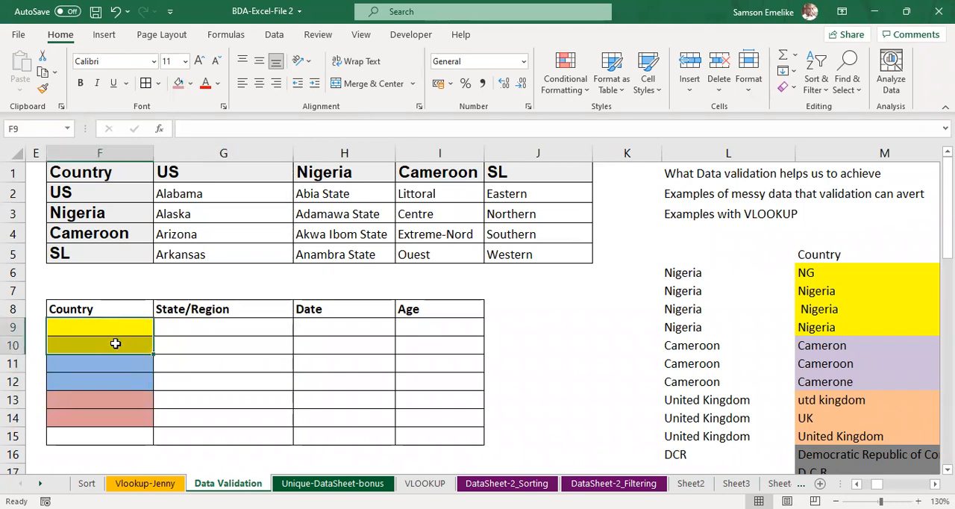
click(275, 38)
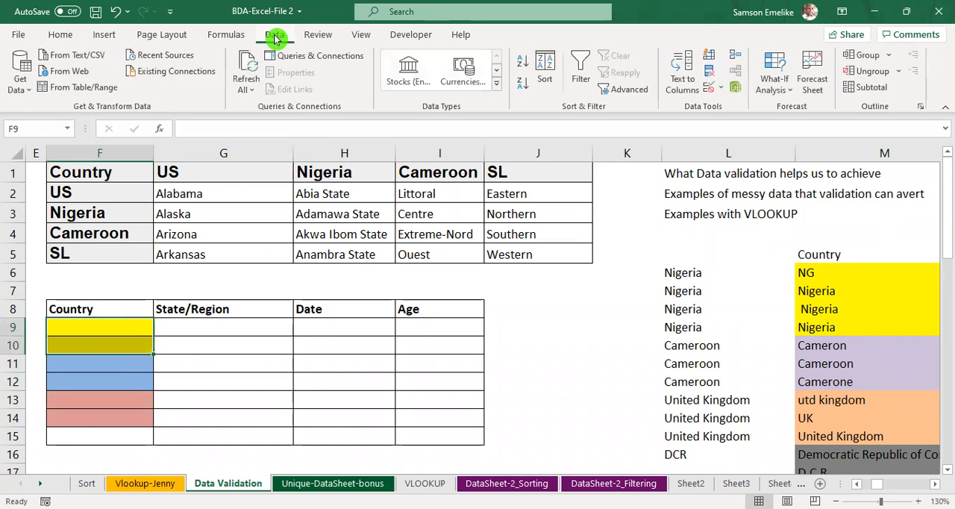
click(711, 90)
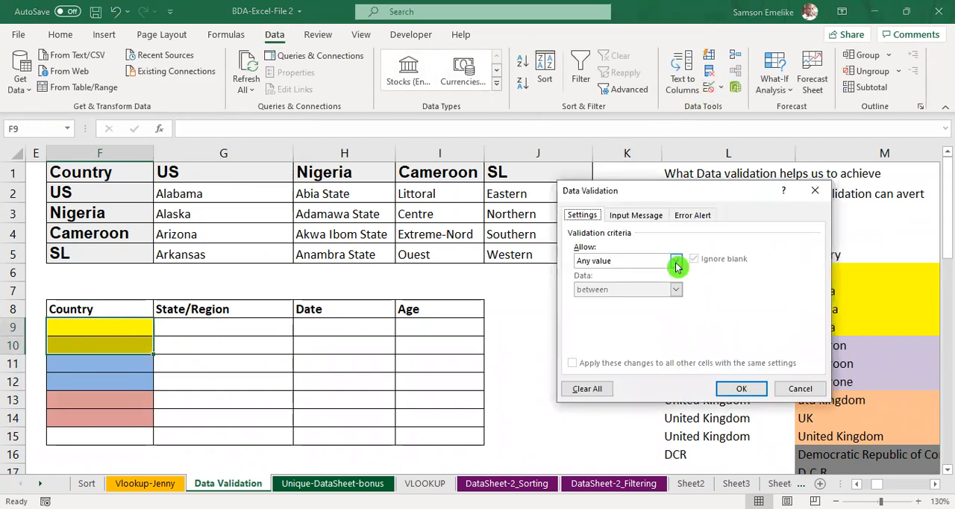
click(676, 261)
click(586, 301)
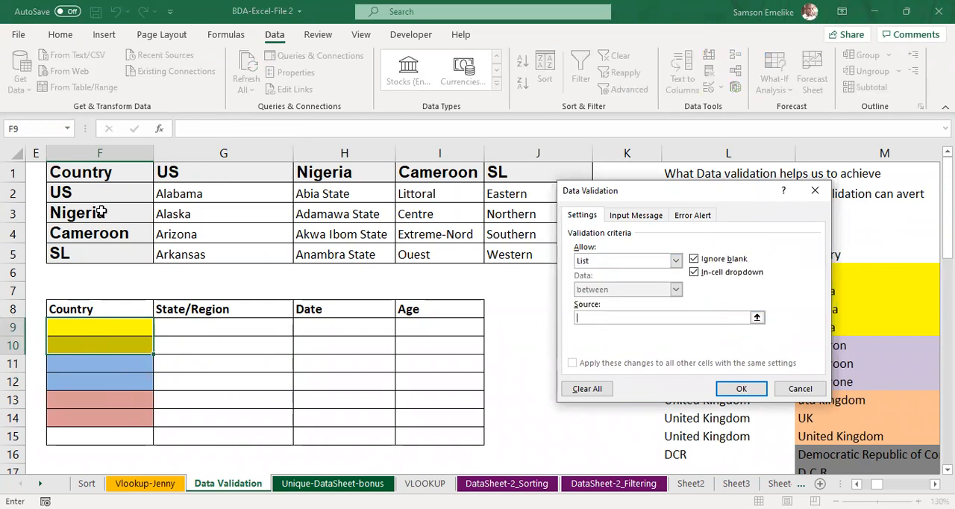
text(us,)
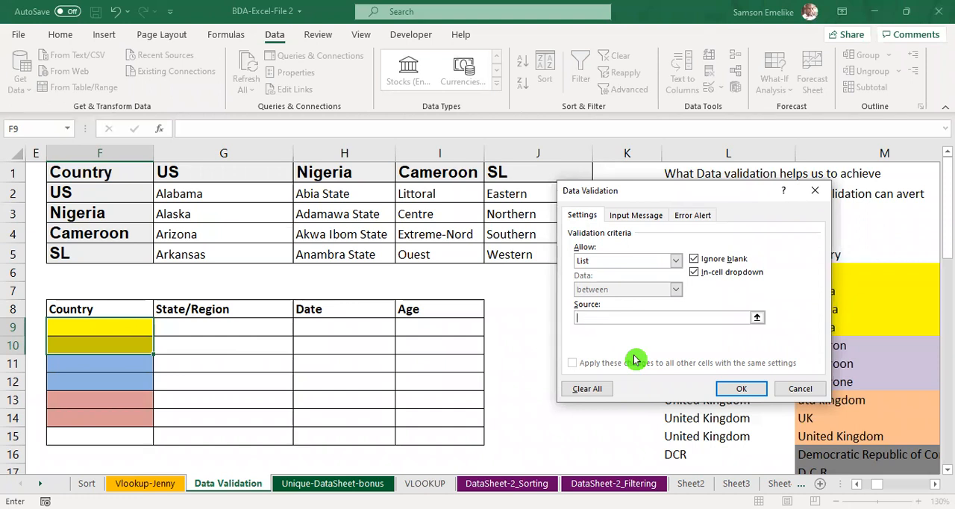
text(US,Nigeria,Cameroon,SL)
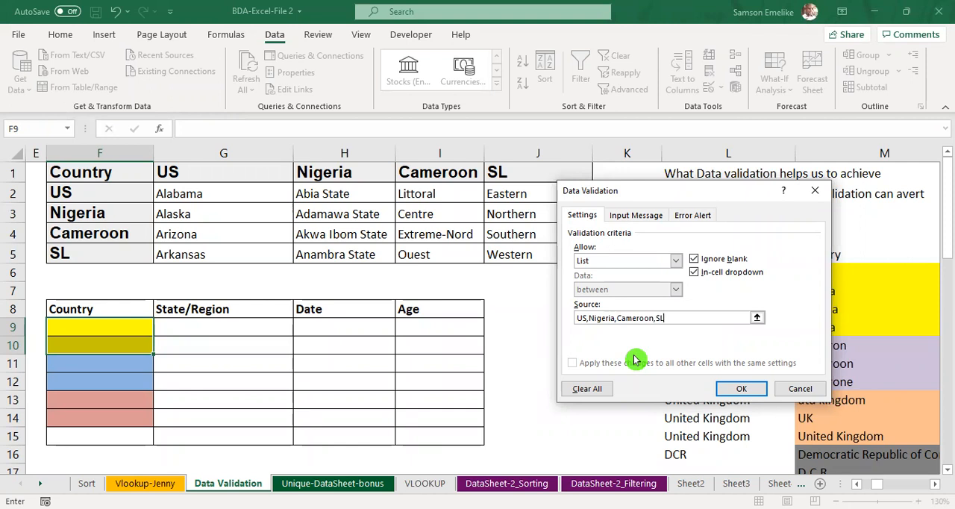
click(742, 388)
key(Return)
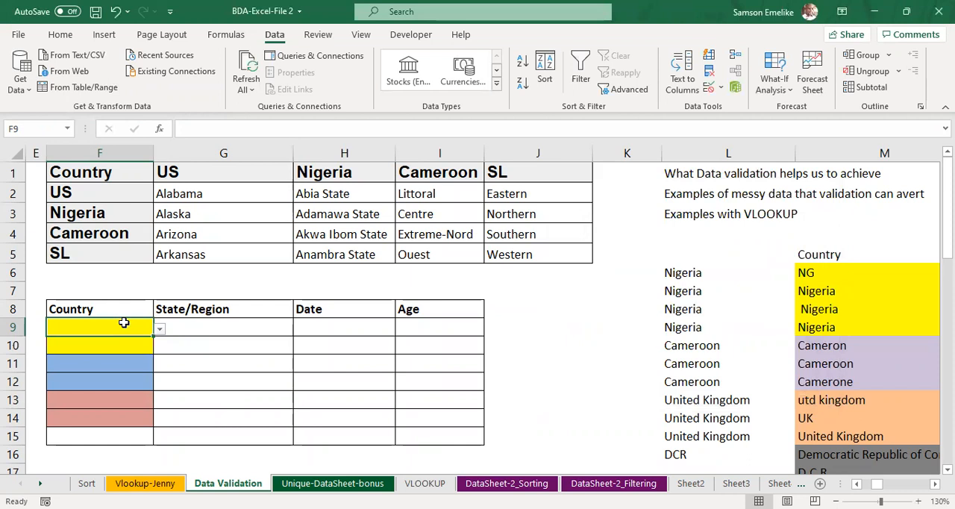
Step: Check the country choices offered by the drop-downs in yellow cells F9 and F10
click(160, 330)
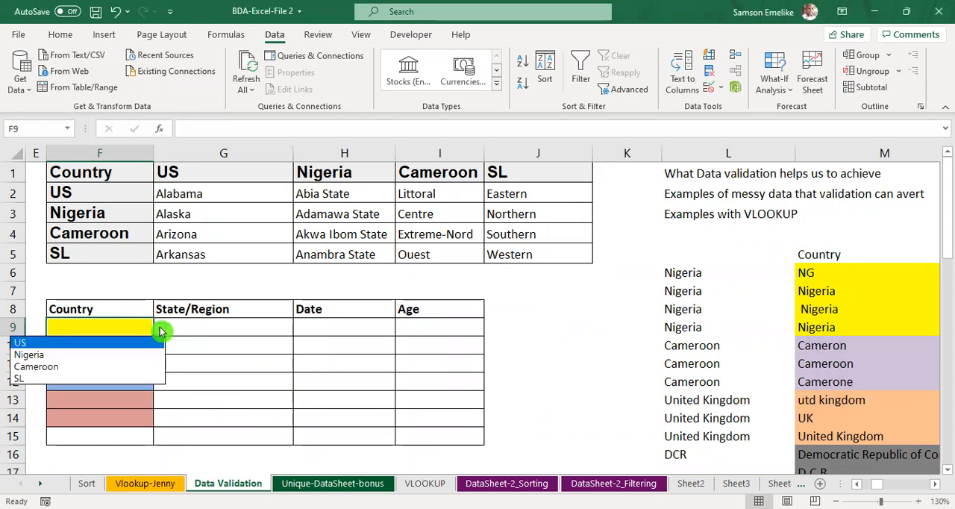
key(Escape)
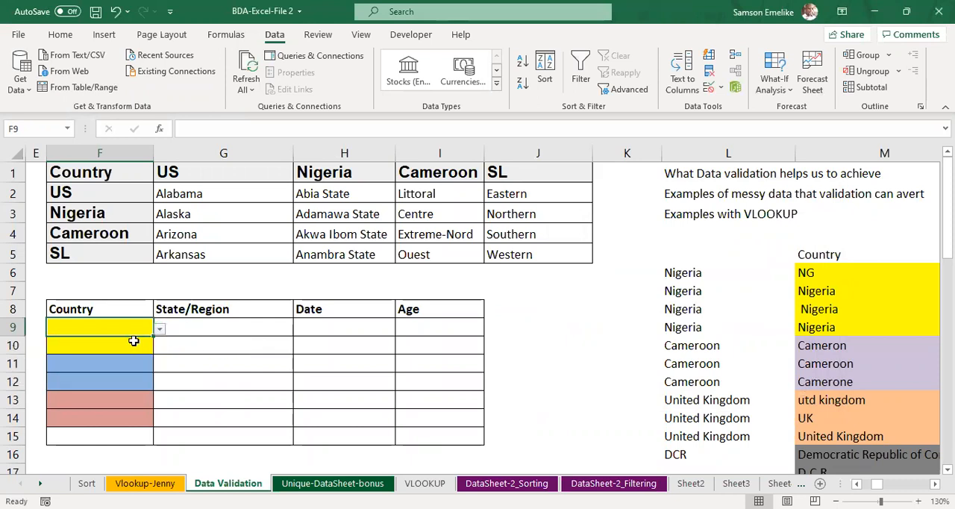
click(148, 344)
click(160, 345)
key(Escape)
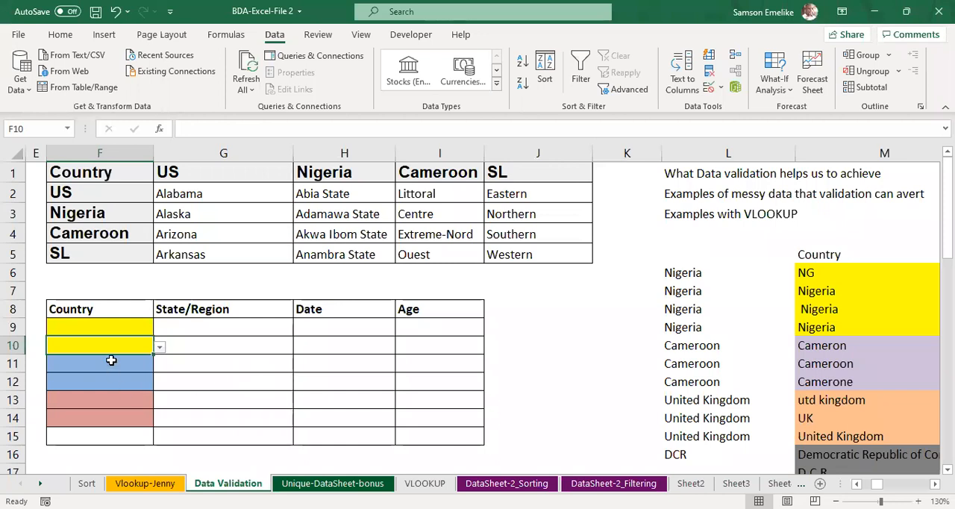
Step: Try to give blue cells F11:F12 list validation sourced from the country names in F2:F5
drag(111, 361, 109, 379)
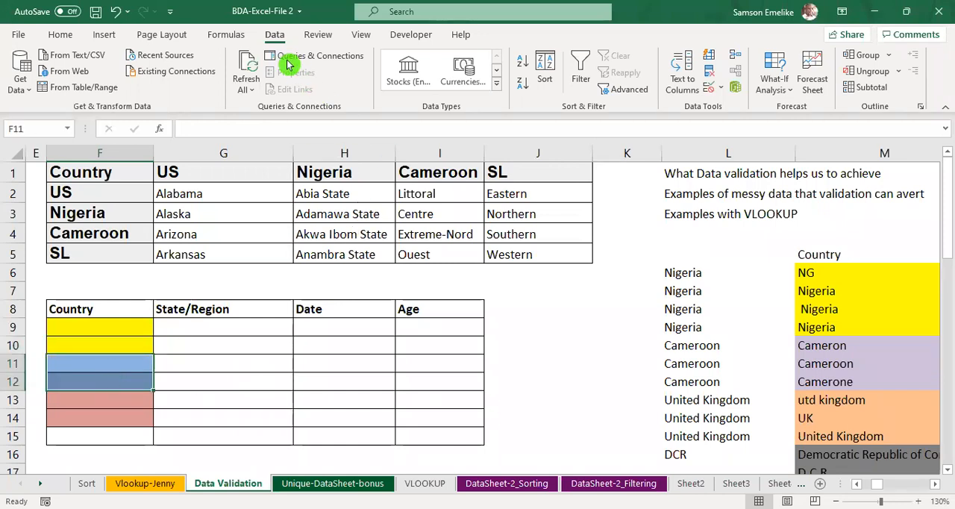
click(711, 89)
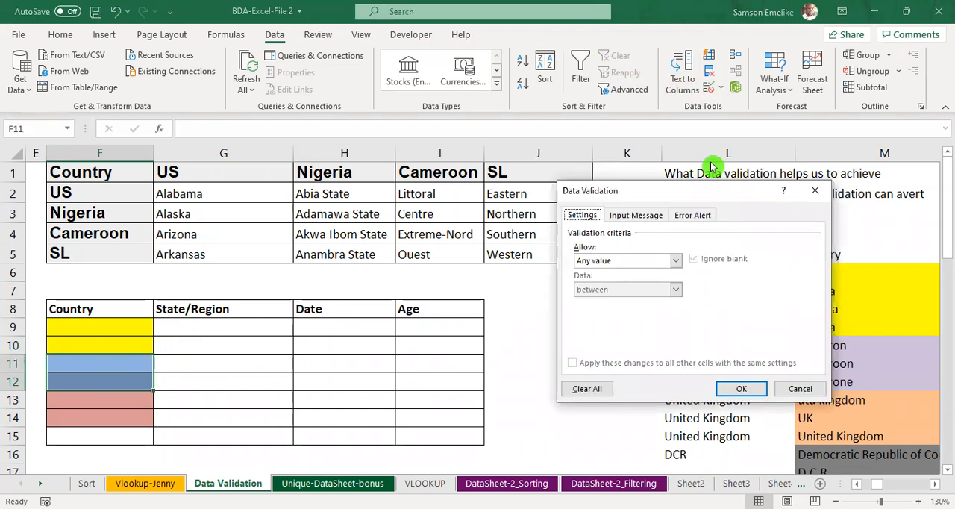
click(676, 261)
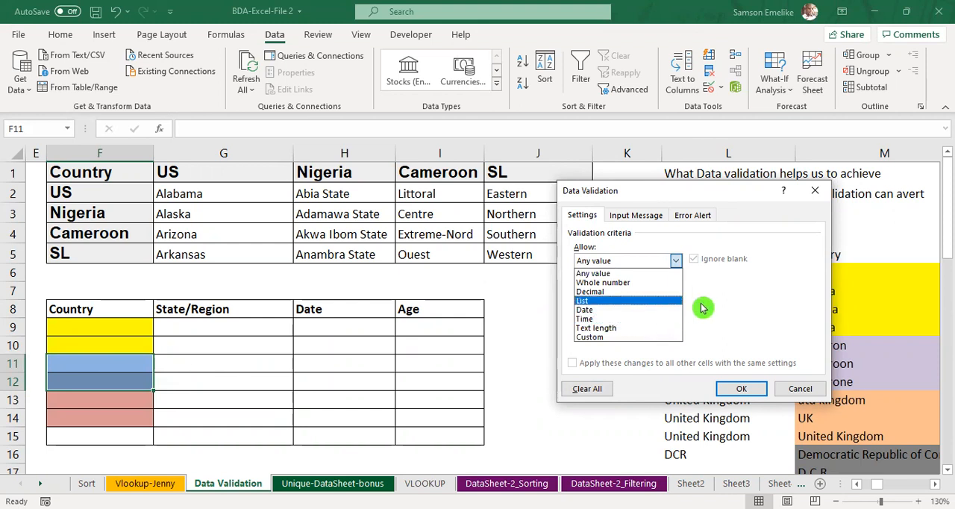
click(586, 301)
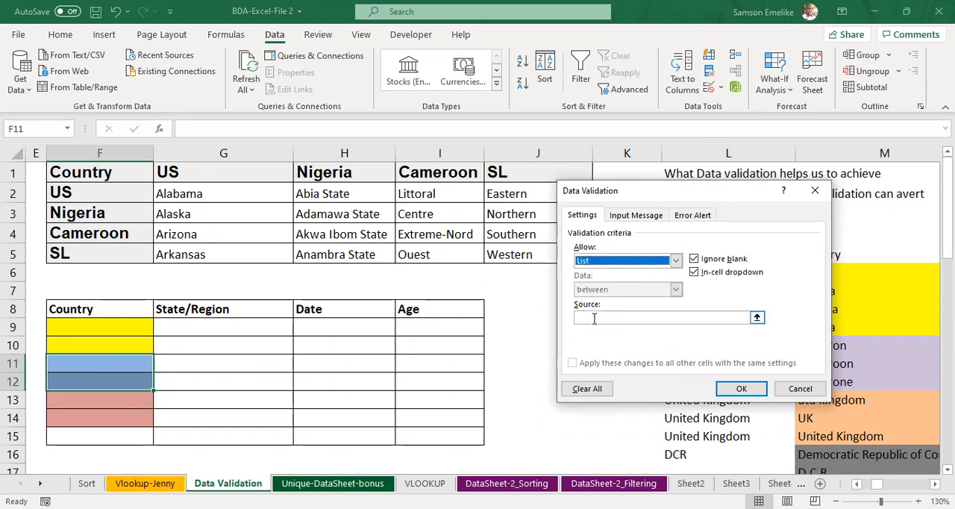
click(757, 318)
click(759, 319)
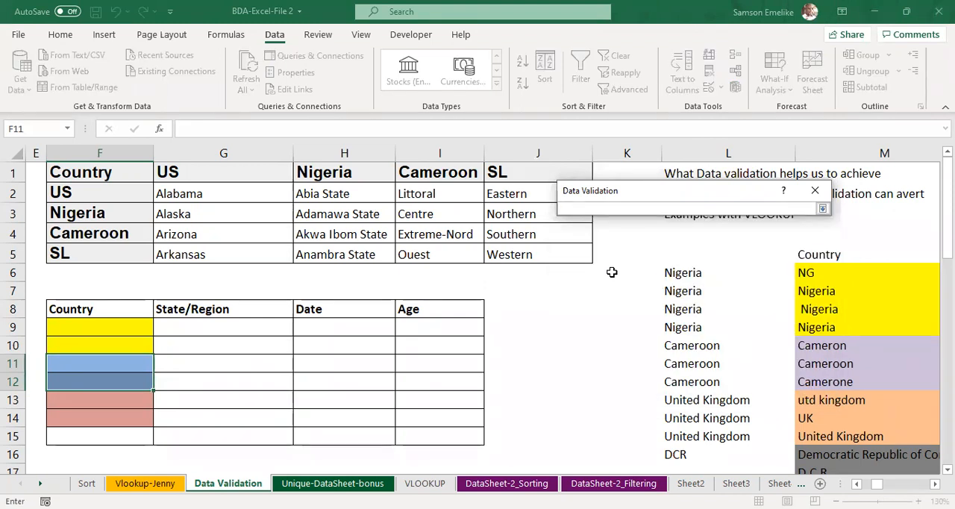
click(98, 192)
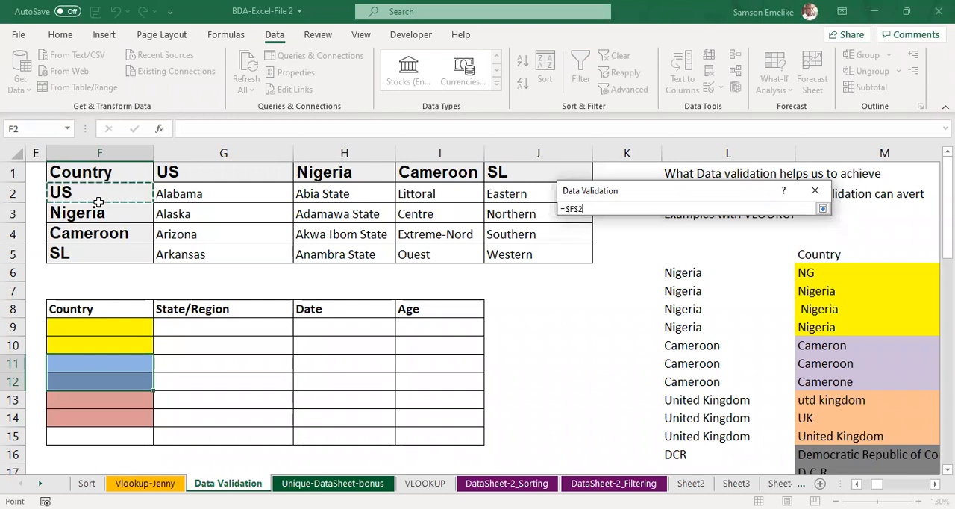
drag(100, 205, 96, 251)
key(Return)
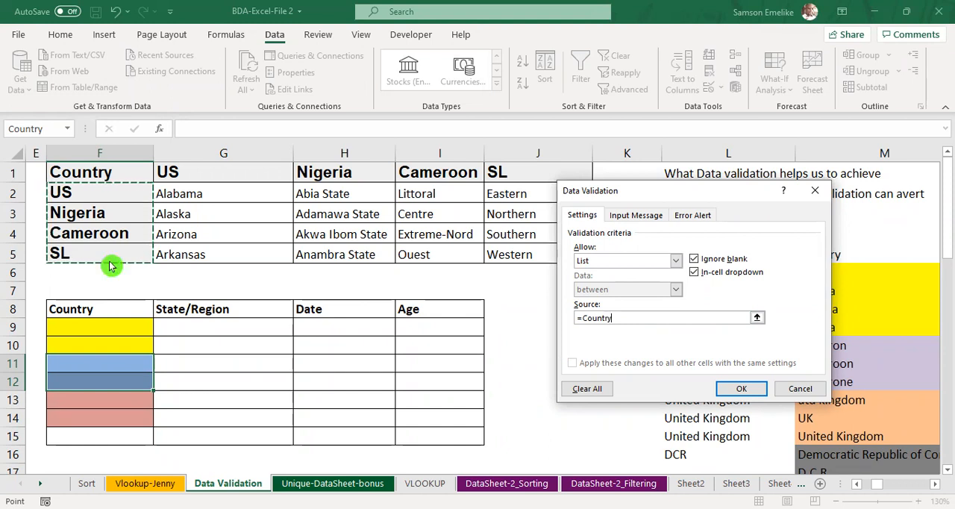
key(Return)
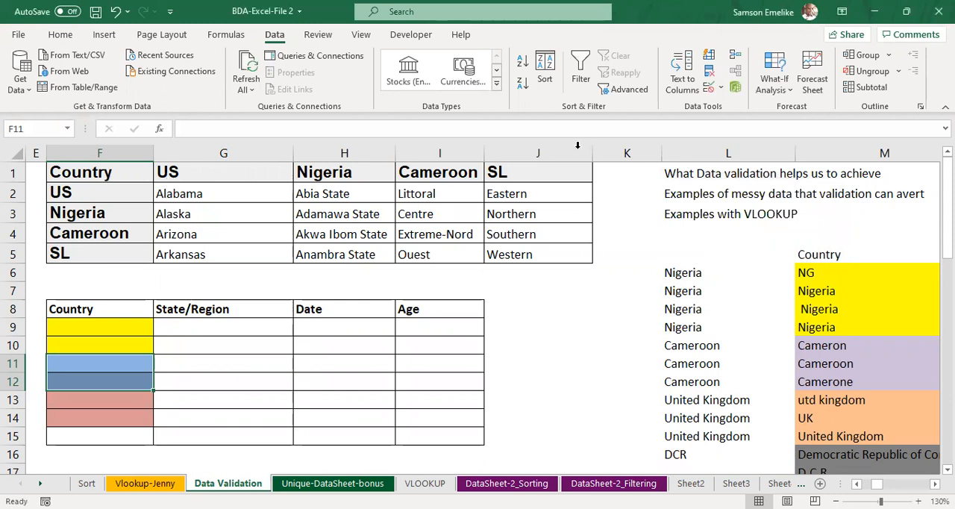
Step: Apply list data validation to F11:F12 using the country headings in G1:J1 as the source
click(708, 88)
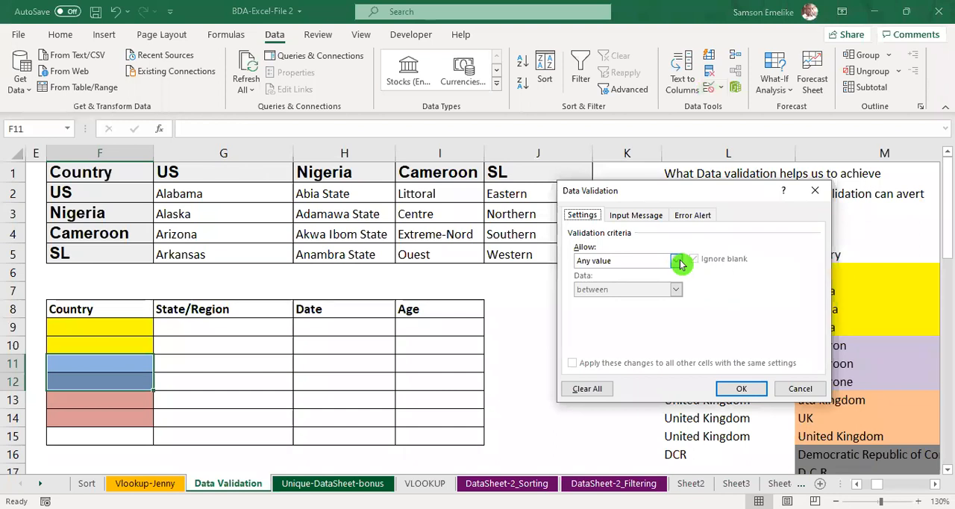
click(680, 262)
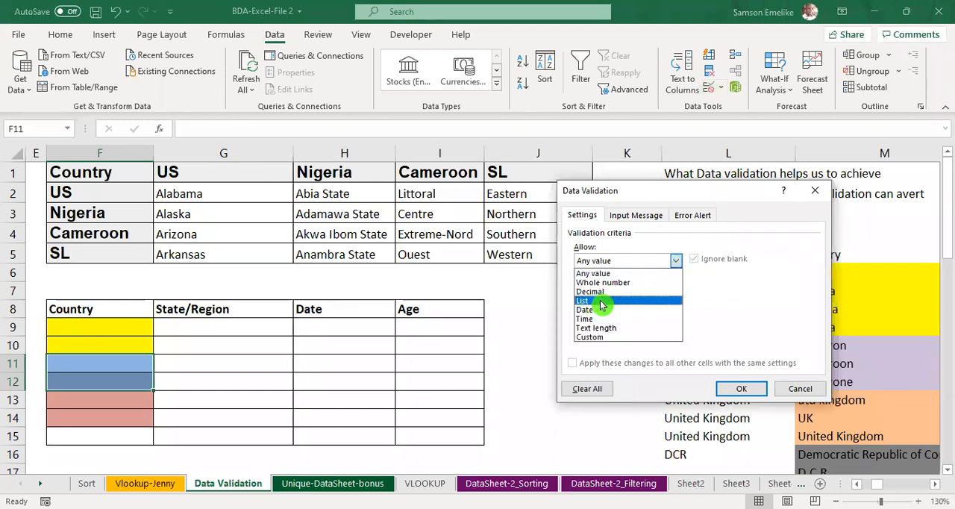
click(588, 300)
click(757, 319)
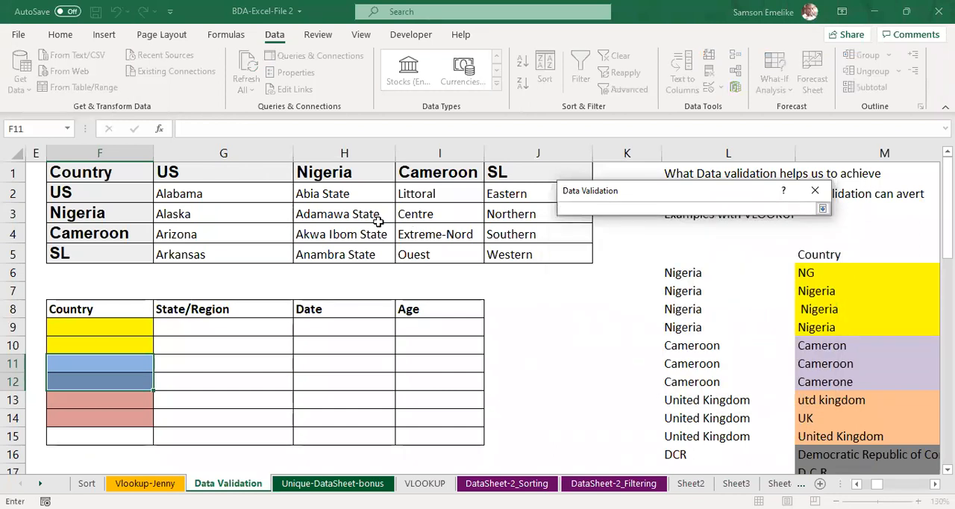
drag(179, 171, 302, 172)
drag(409, 172, 522, 173)
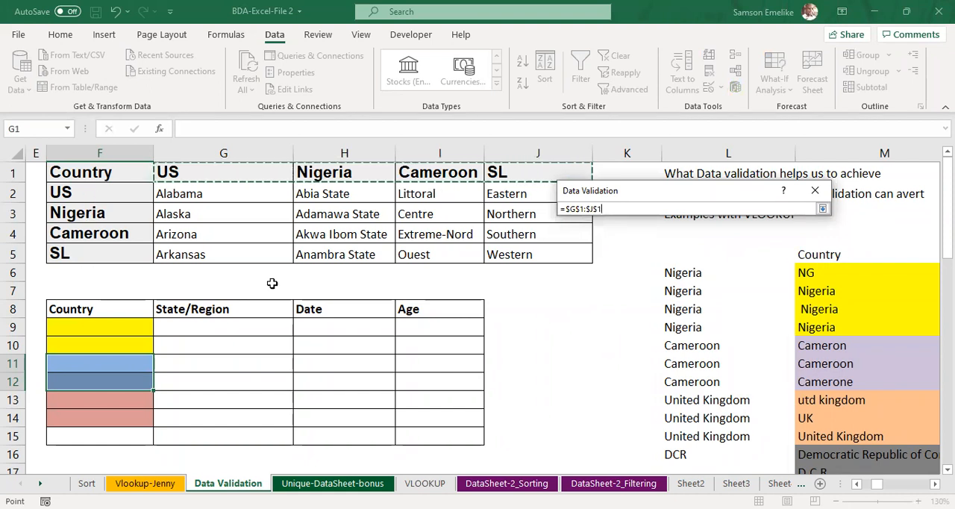
click(822, 209)
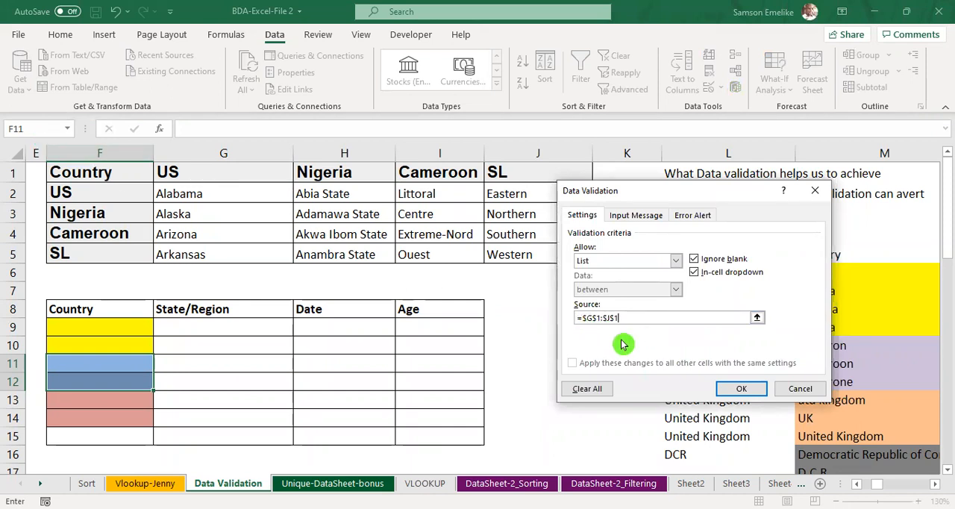
click(741, 388)
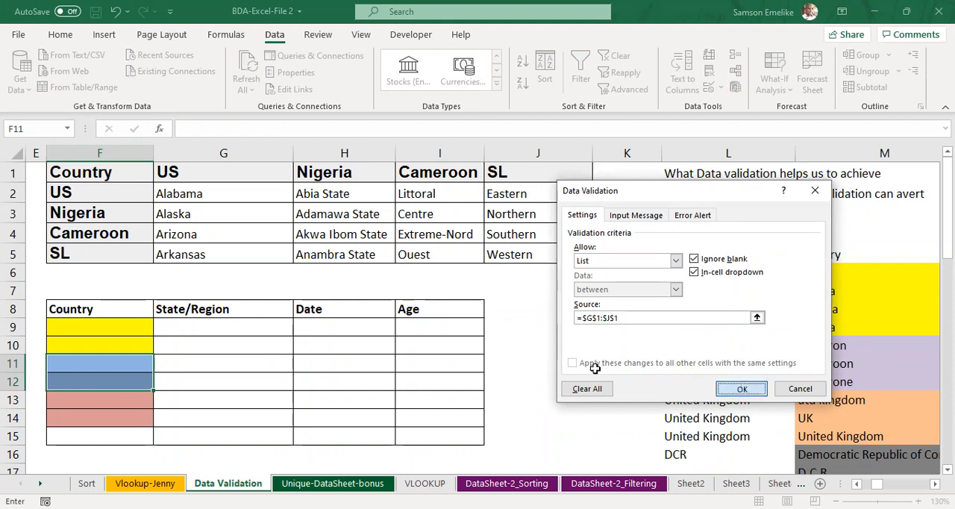
Step: Check the country choices offered by the drop-downs in blue cells F11 and F12
click(161, 367)
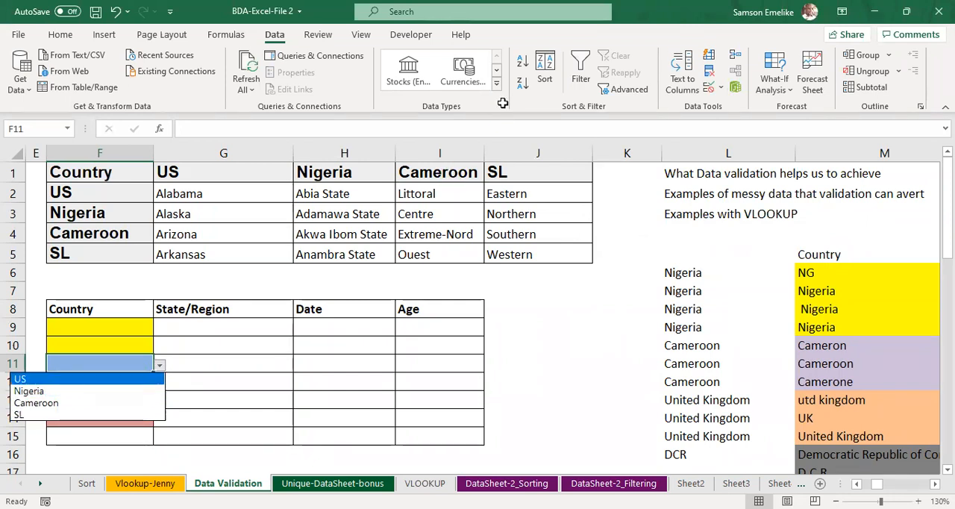
click(164, 382)
click(162, 385)
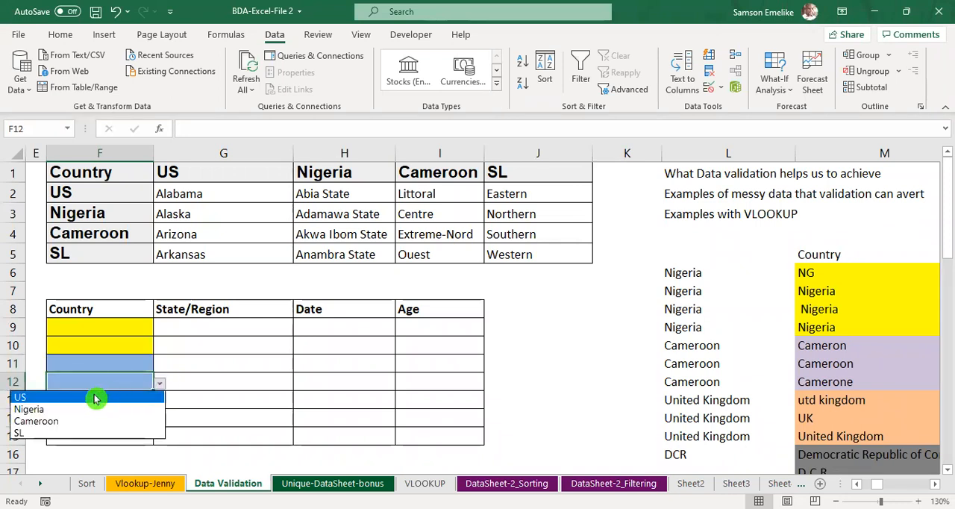
click(127, 324)
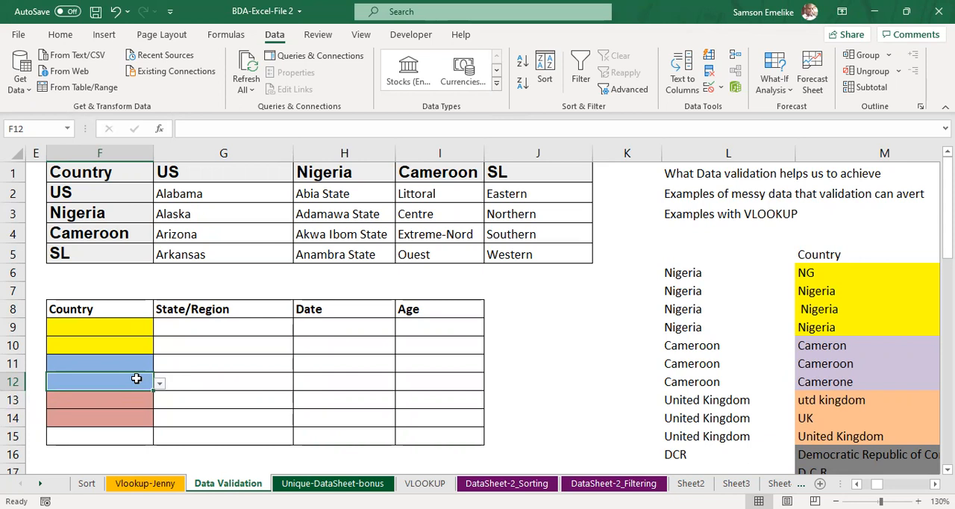
Step: Name the country list range F2:F5 Countries
click(86, 189)
drag(85, 188, 77, 251)
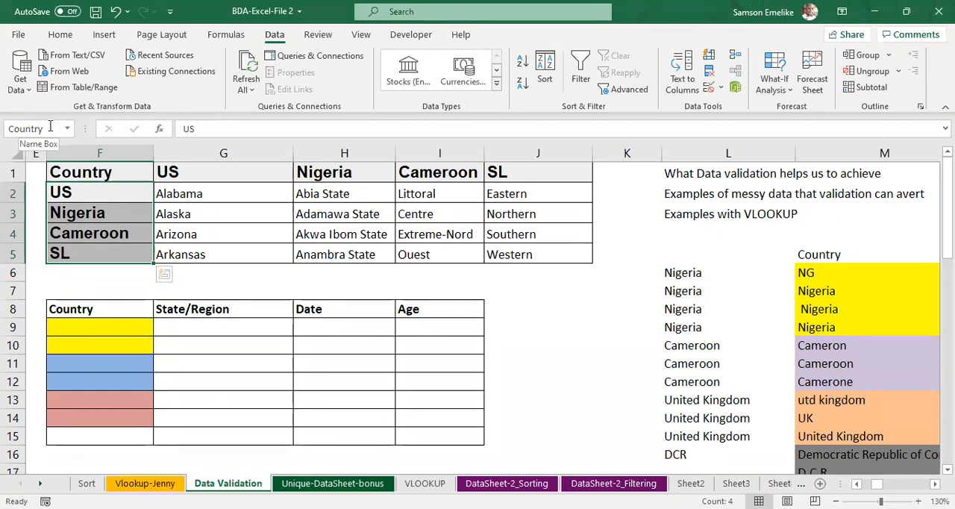
click(49, 128)
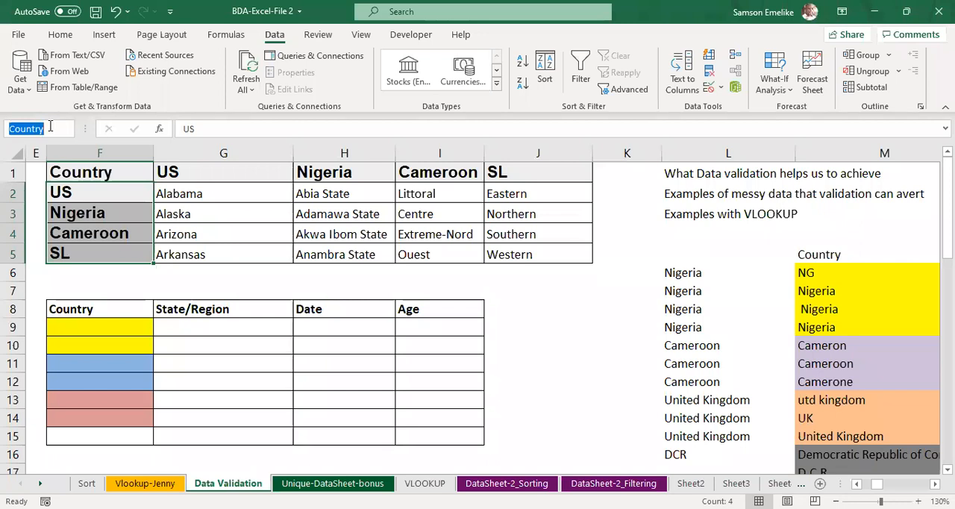
text(Countries)
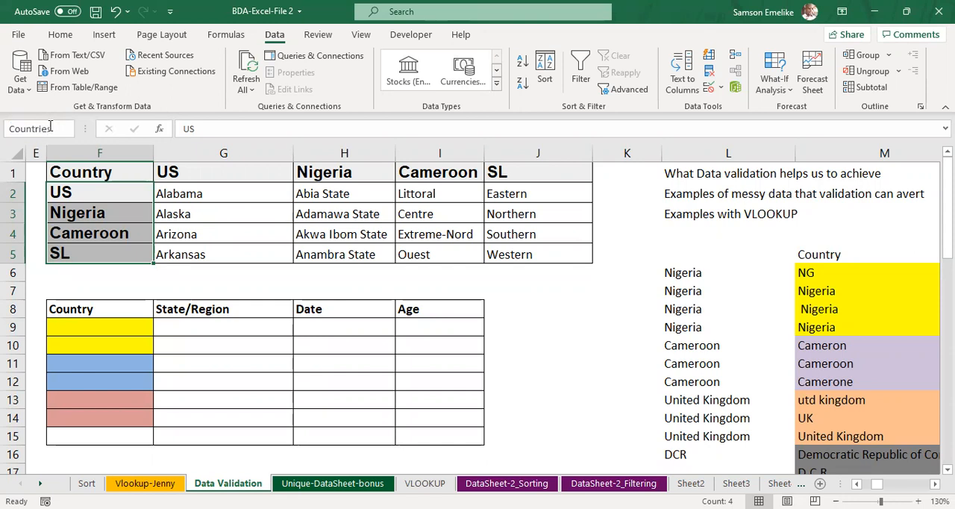
key(Return)
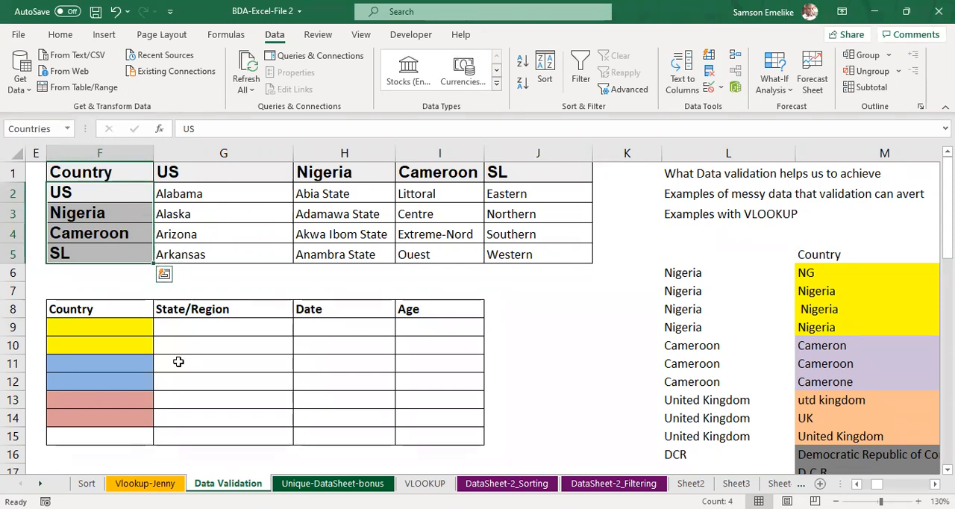
click(104, 193)
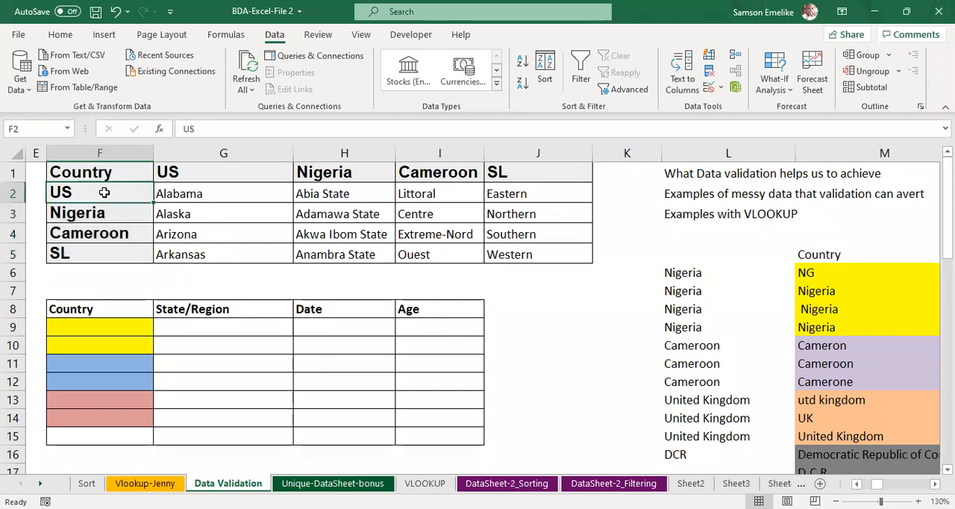
Step: Delete the defined name Countries, keeping the name Country for the country list in F2:F5
shift+click(105, 247)
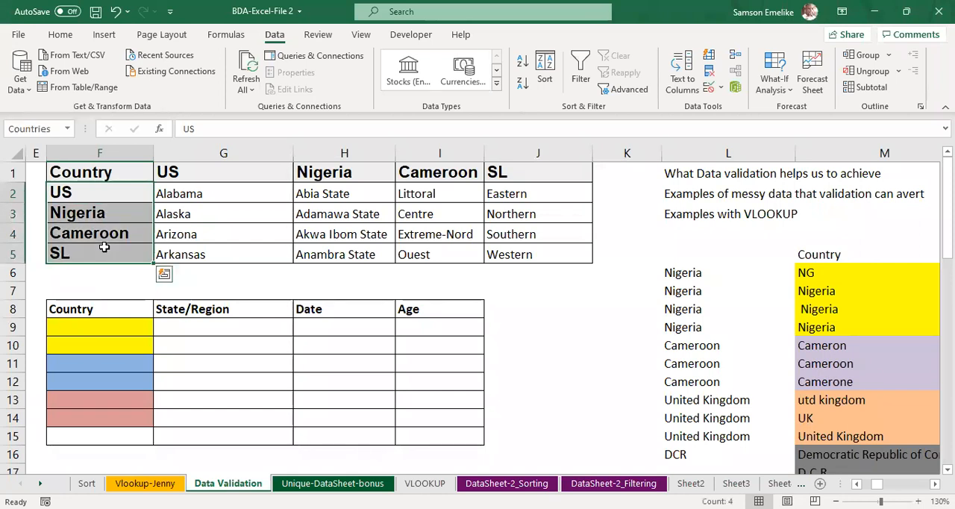
click(230, 37)
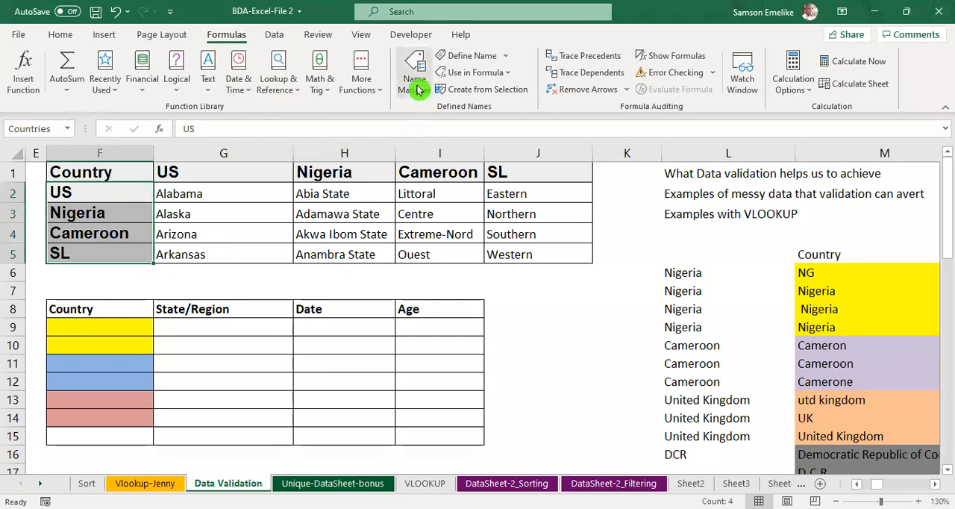
click(415, 84)
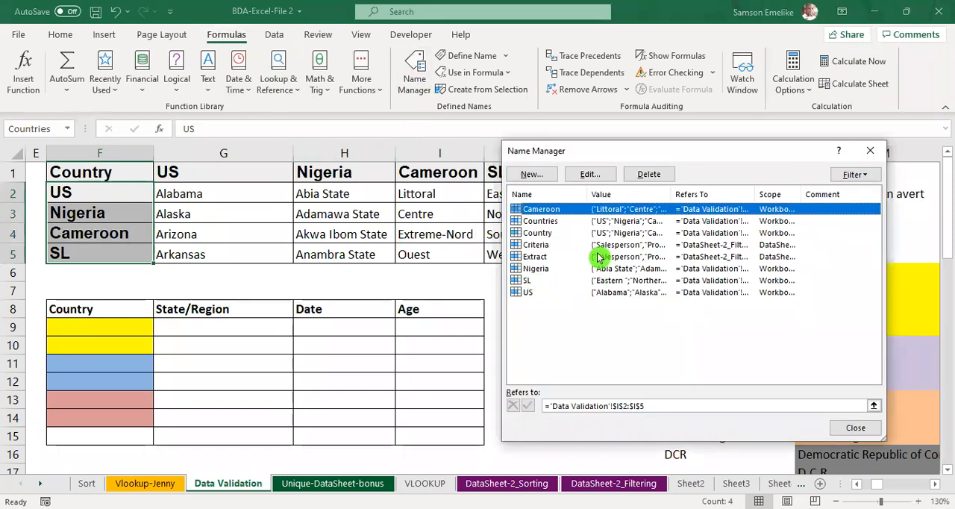
click(551, 236)
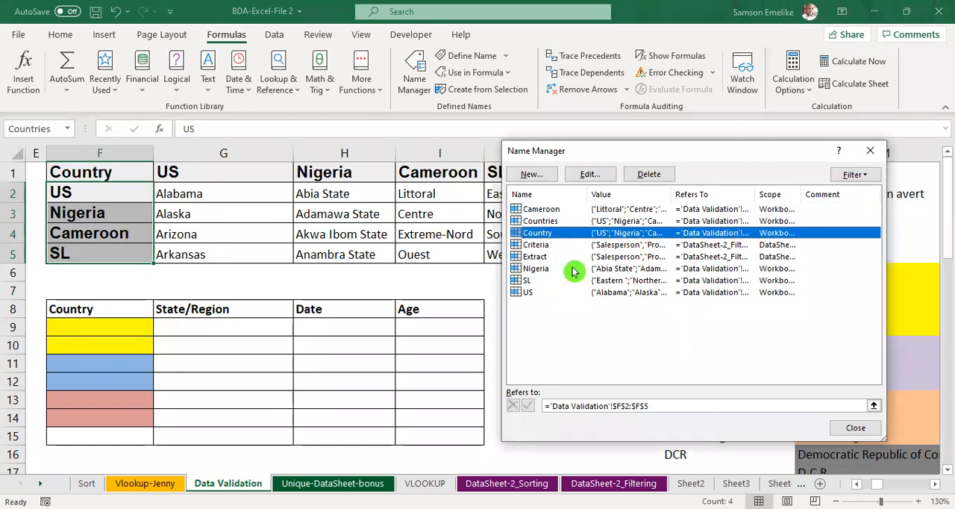
click(555, 221)
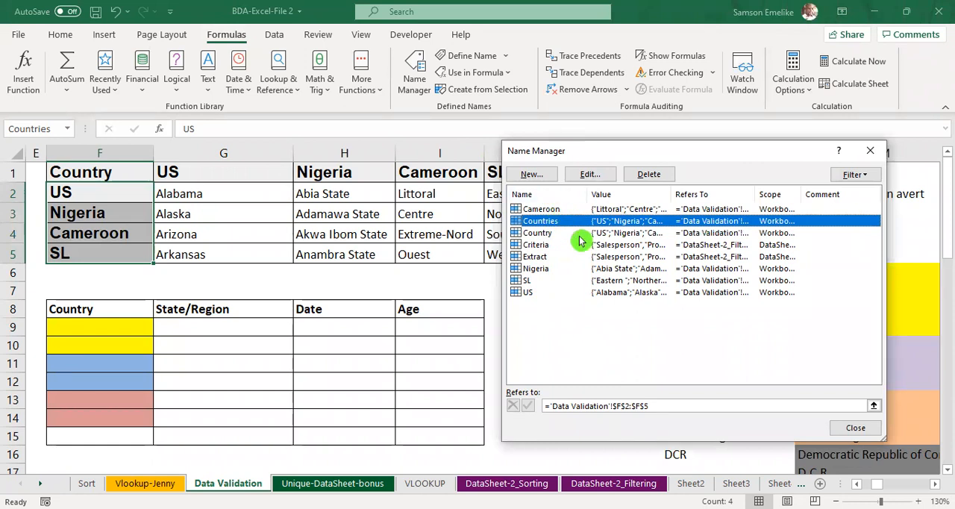
click(649, 176)
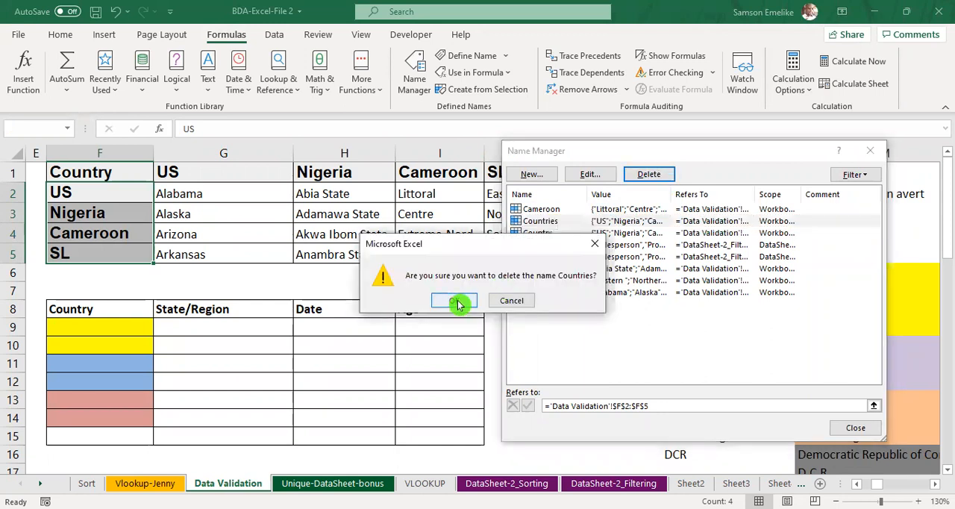
click(457, 300)
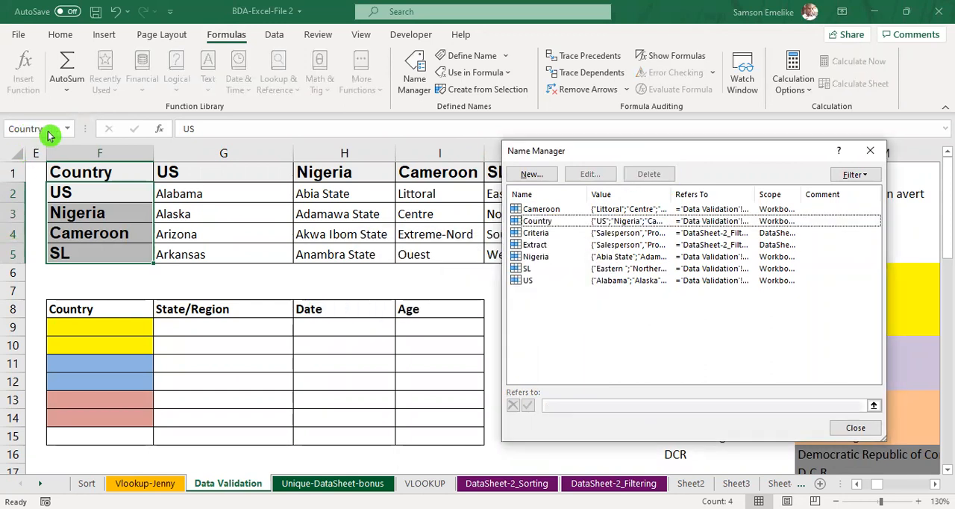
click(873, 153)
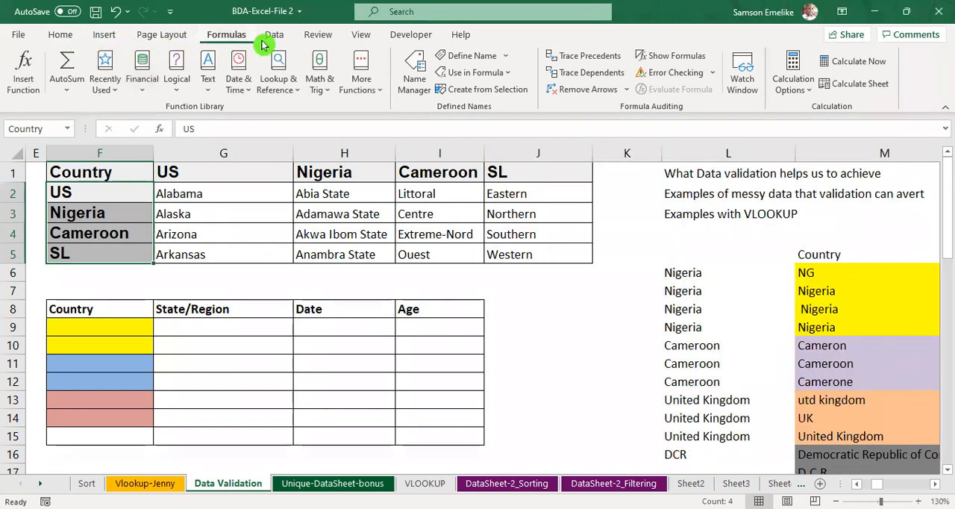
Step: Apply list data validation to the red Country cells F13:F14 with the named range =country as the source
click(275, 38)
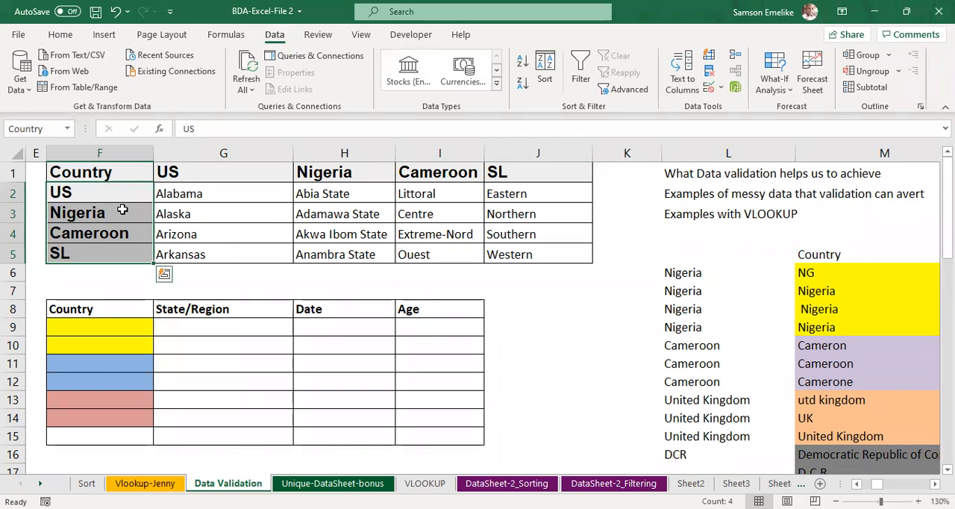
click(133, 397)
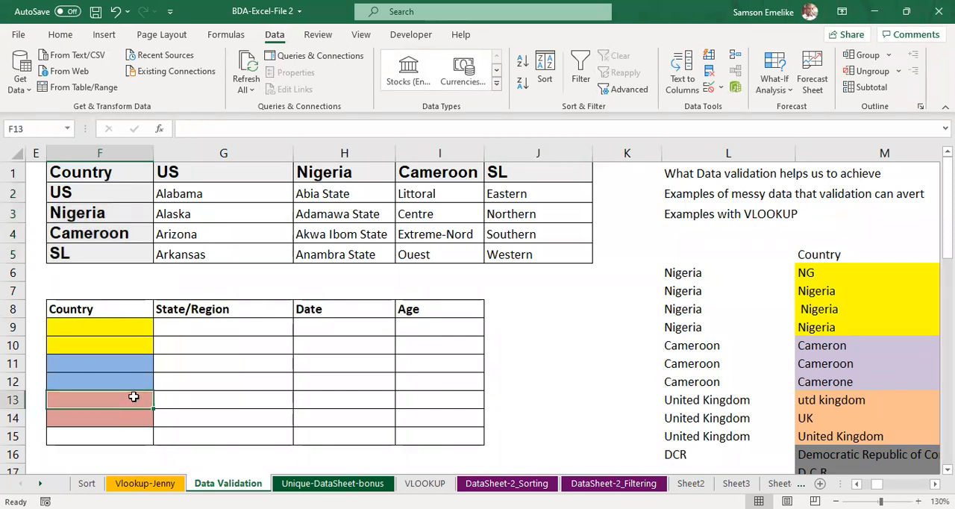
drag(127, 325, 130, 343)
drag(133, 363, 137, 422)
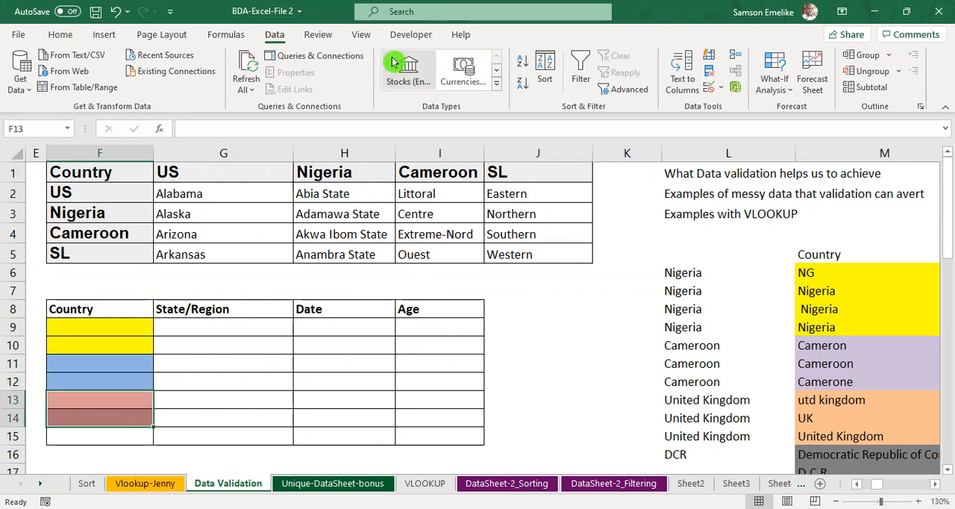
click(708, 90)
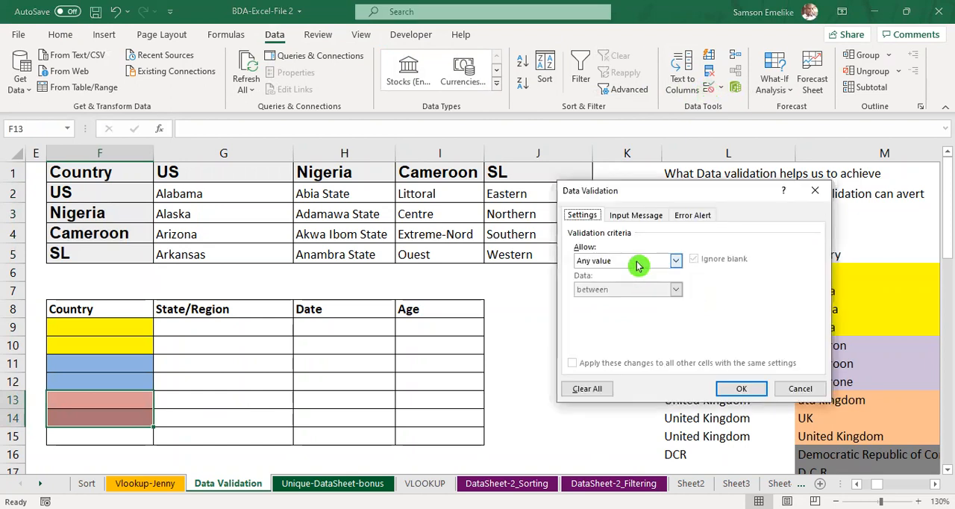
click(635, 261)
click(590, 301)
click(610, 316)
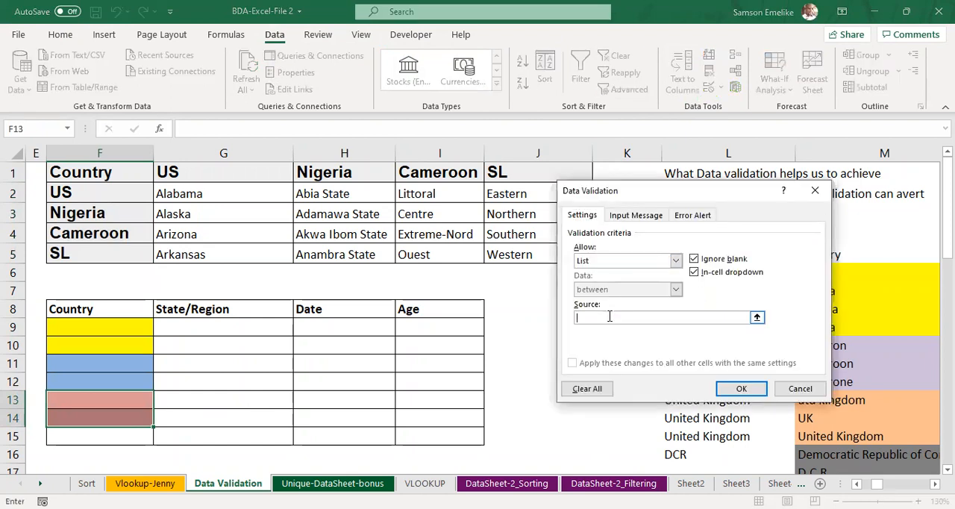
text(=country)
key(Return)
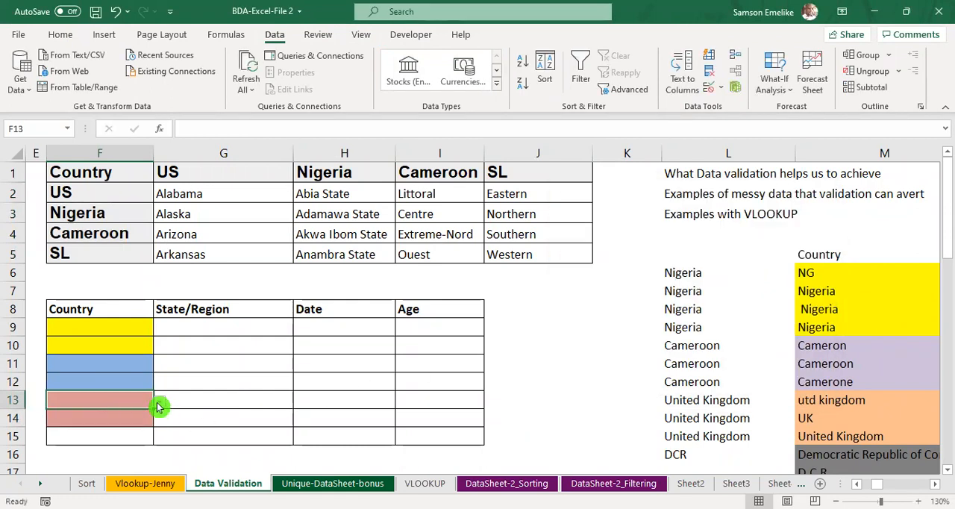
Step: Check the country choices offered by the drop-downs in red cells F13 and F14
click(160, 403)
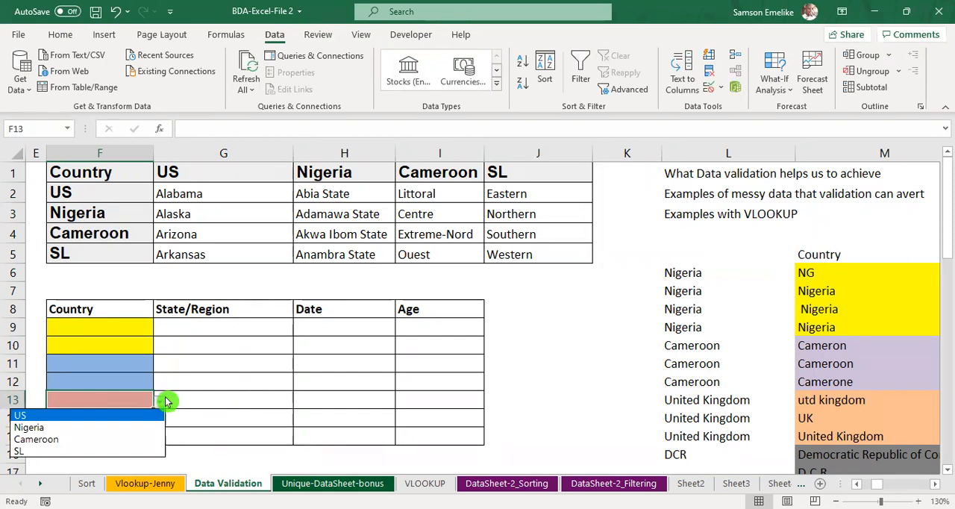
click(145, 420)
click(160, 423)
click(235, 415)
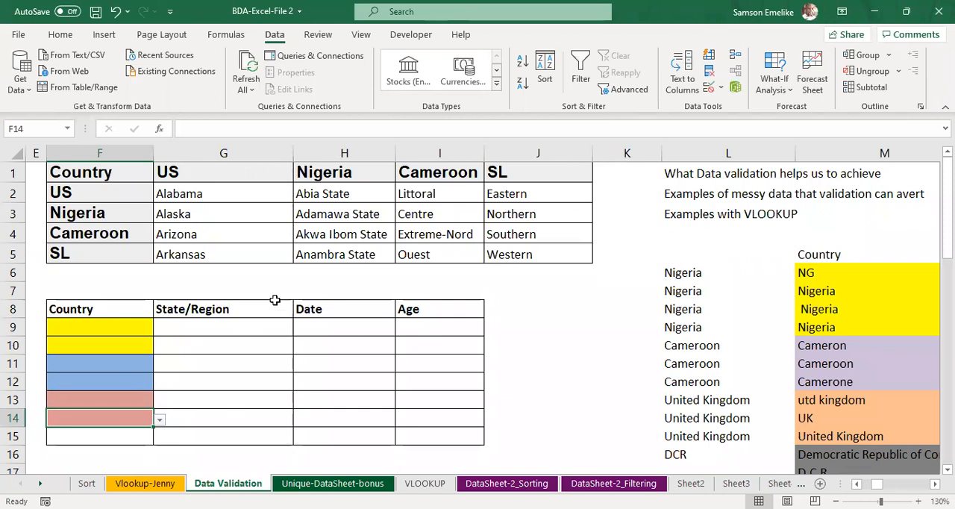
Step: Change the country heading in G1 to USA
double_click(195, 171)
text(A)
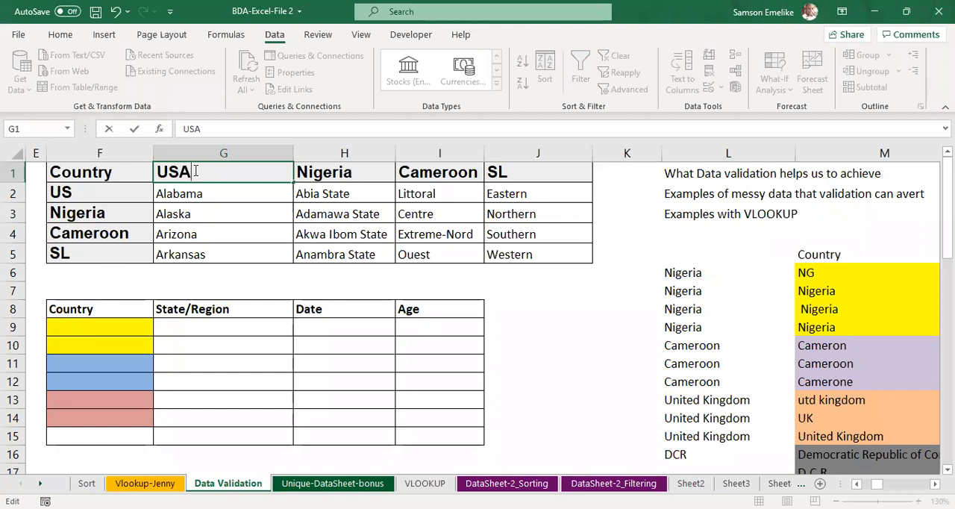
key(Return)
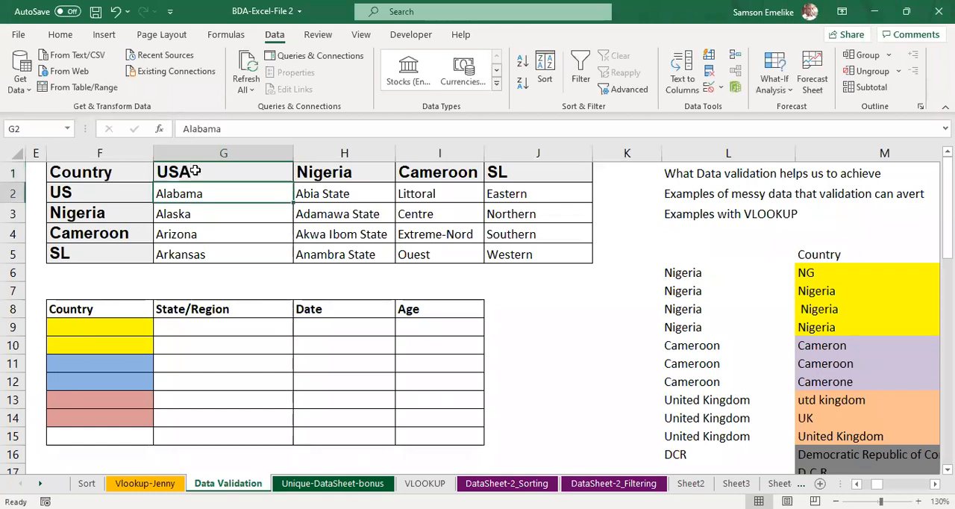
Step: Compare the drop-down choices in yellow cell F9, blue cells F11 and F12, and red cell F13 after the heading edit
click(127, 326)
click(160, 330)
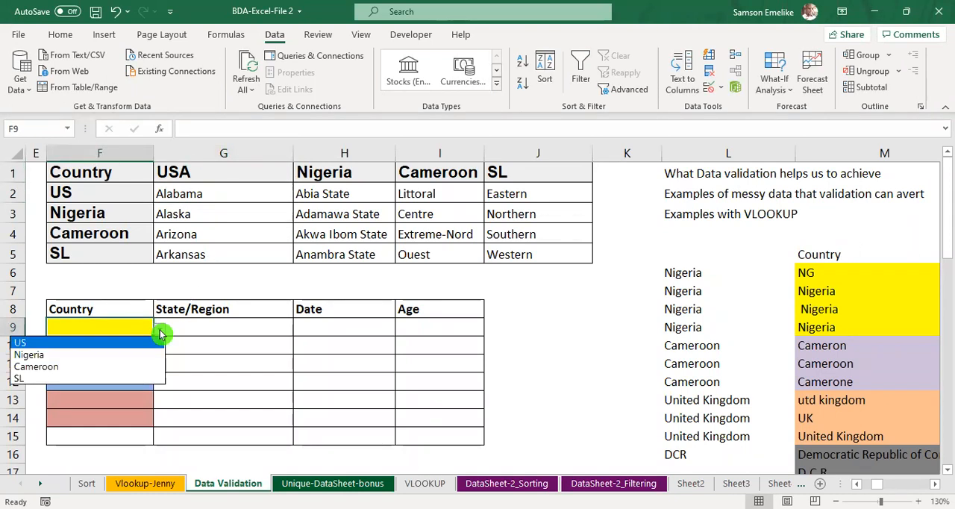
key(Escape)
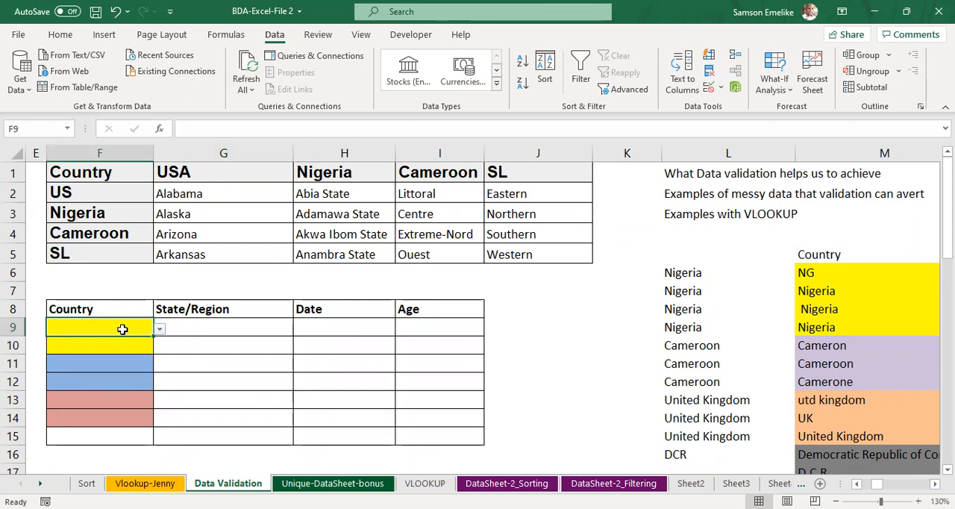
click(134, 364)
click(159, 365)
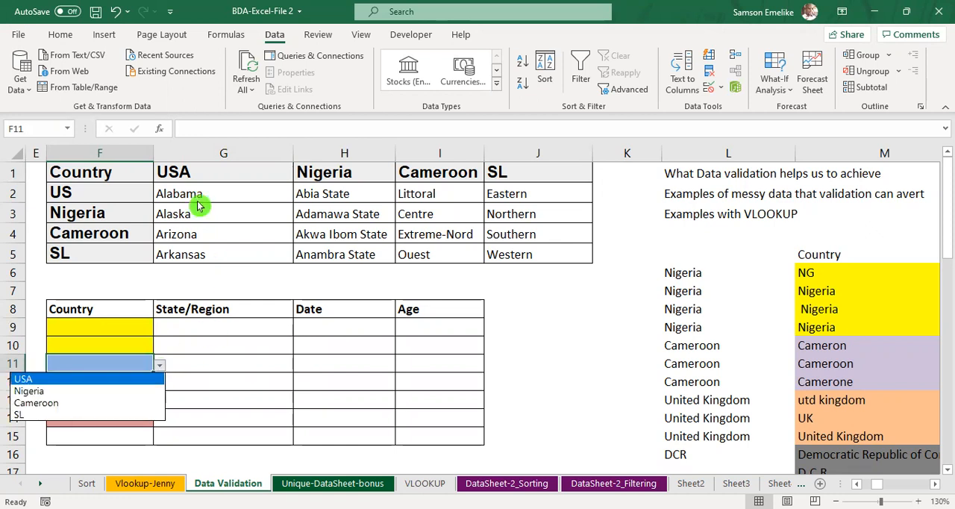
click(290, 382)
click(153, 384)
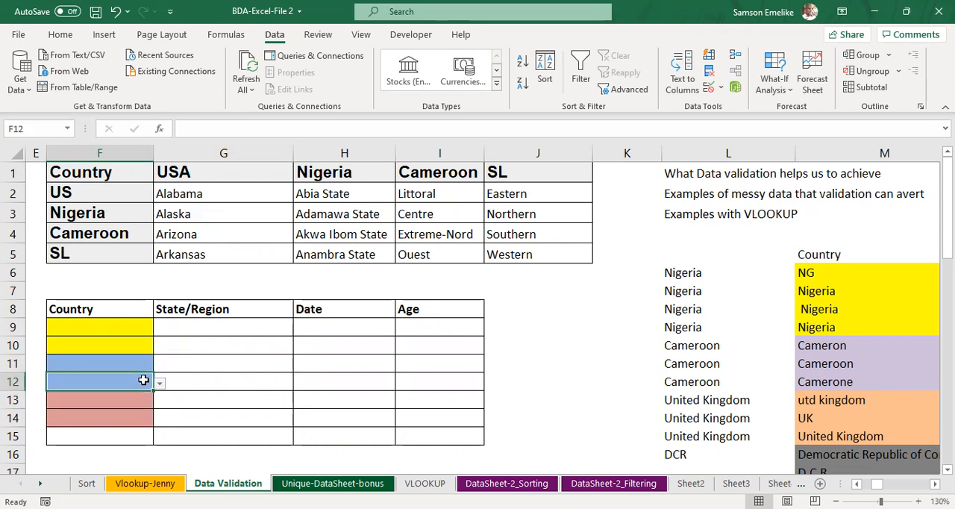
click(159, 384)
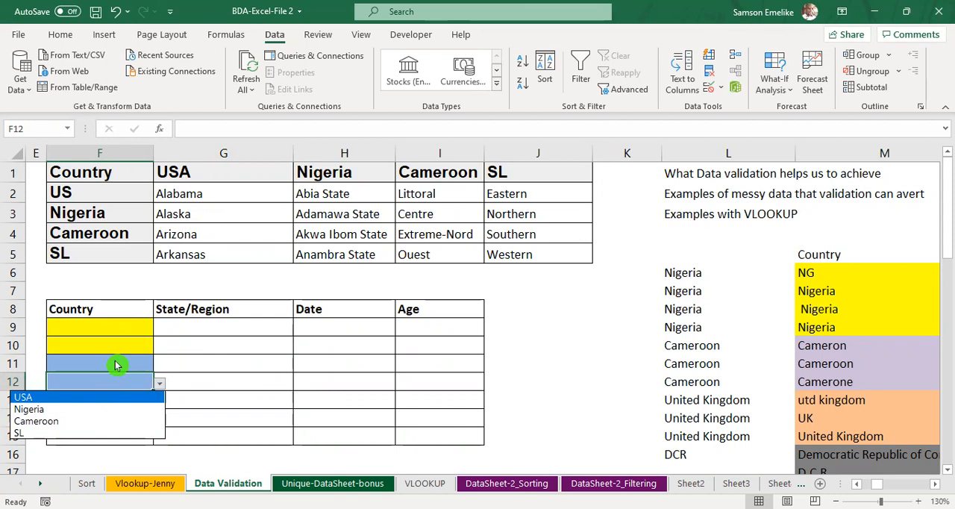
click(116, 365)
click(157, 399)
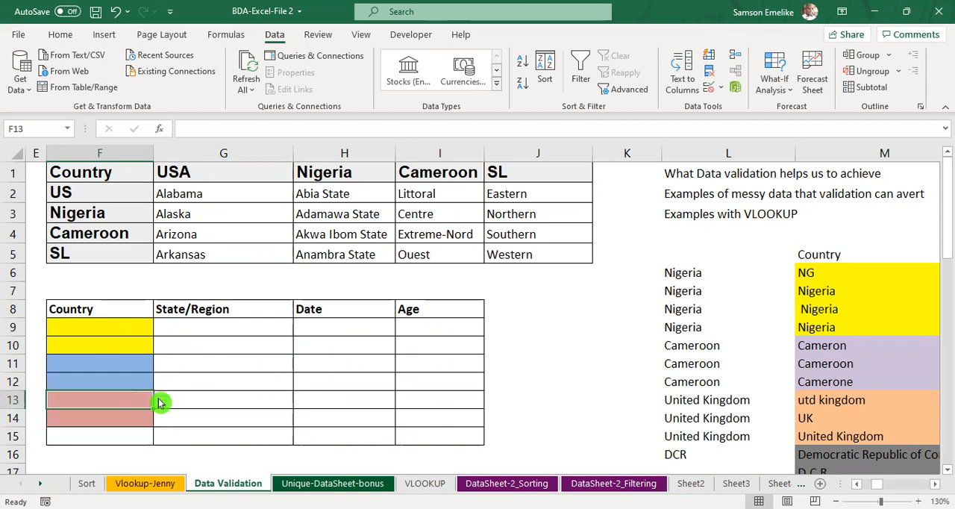
click(159, 401)
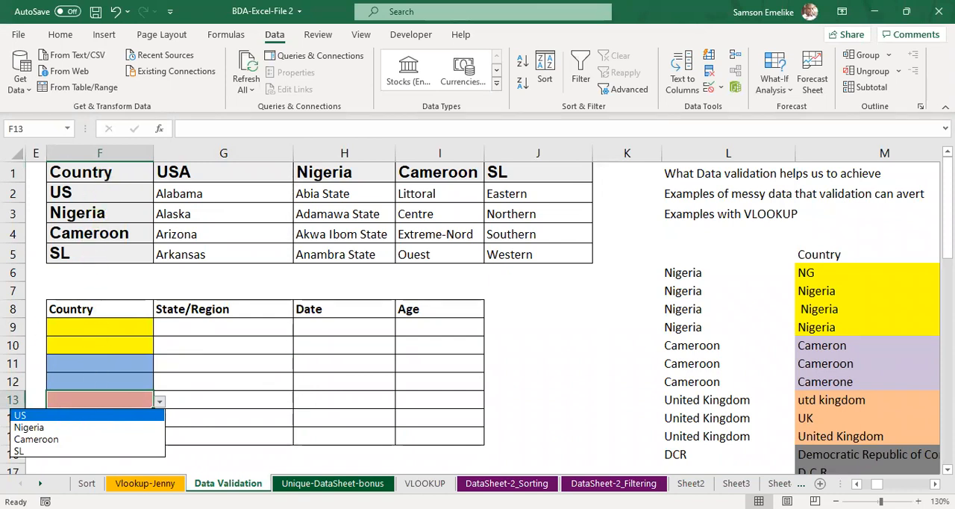
key(Escape)
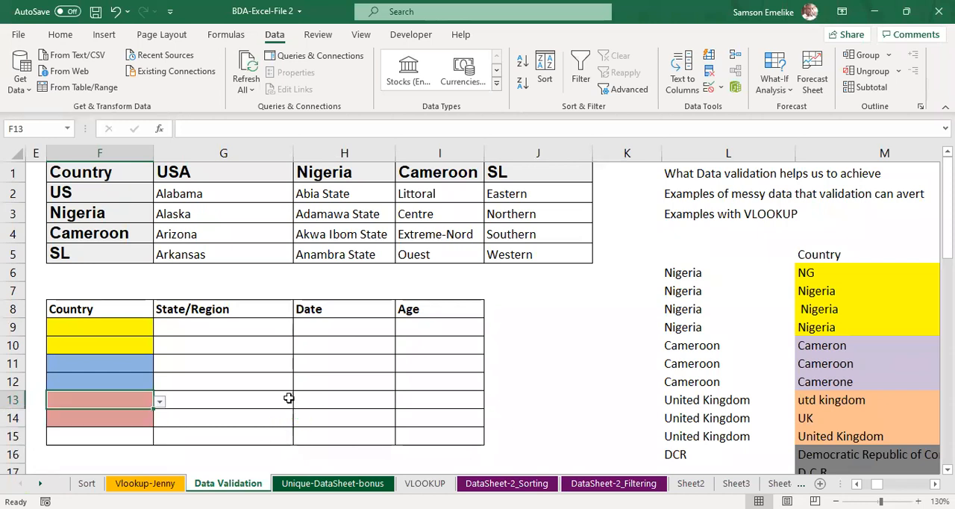
Step: Change the first entry of the country list in F2 to USA
click(110, 190)
double_click(110, 190)
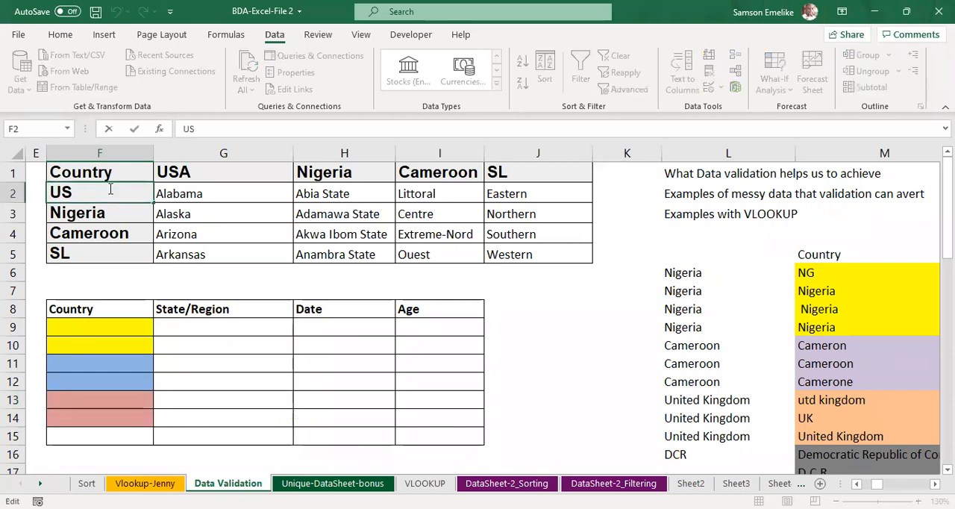
text(A)
key(Return)
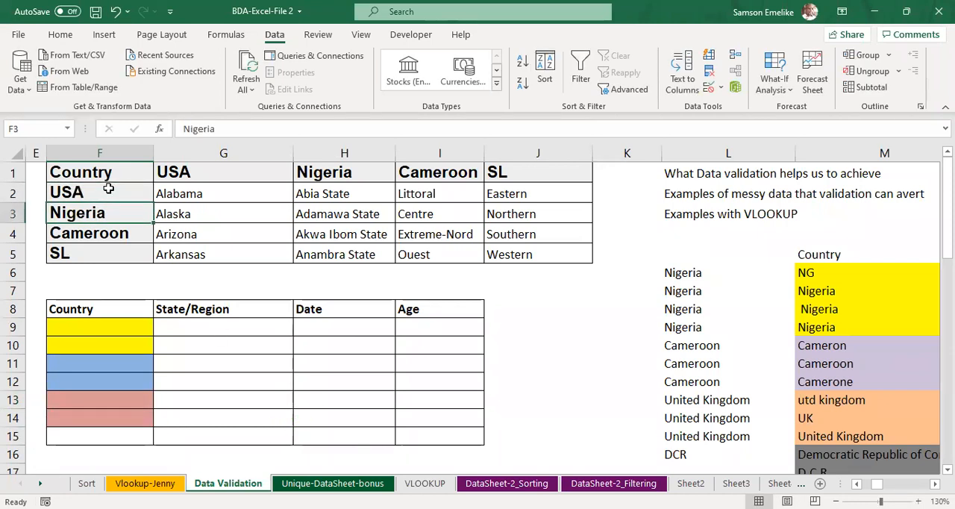
Step: Check whether the drop-down in red cell F13 reflects the edited country list
click(136, 396)
click(160, 404)
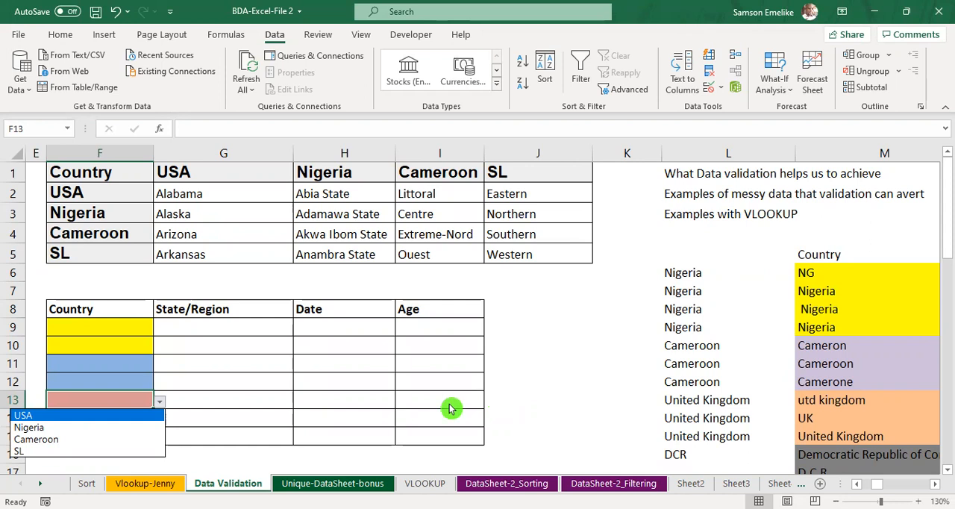
key(Escape)
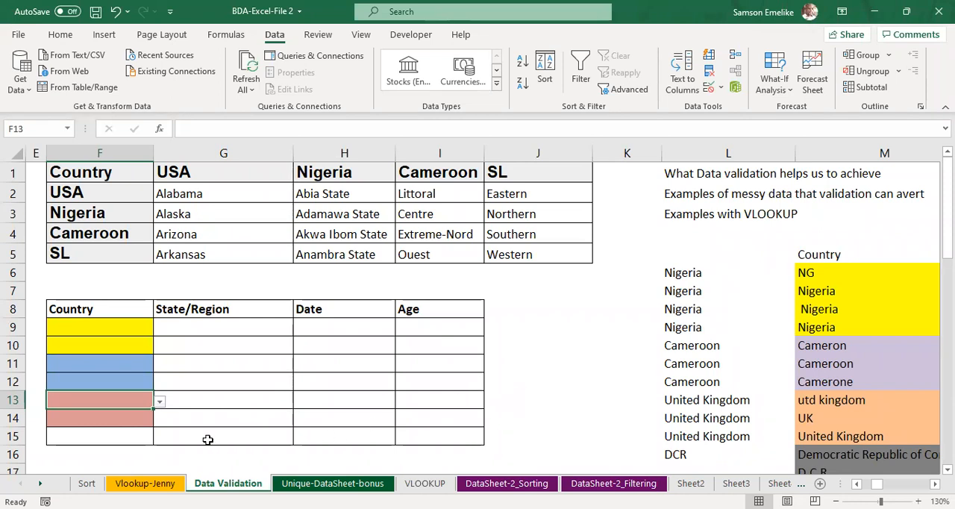
click(131, 435)
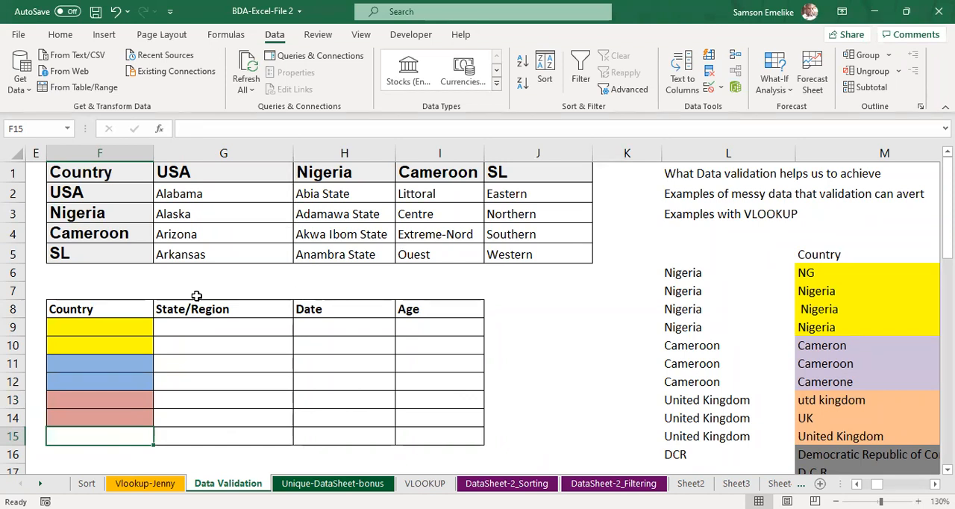
Step: Choose Nigeria from the Country drop-down in yellow cell F9
click(127, 321)
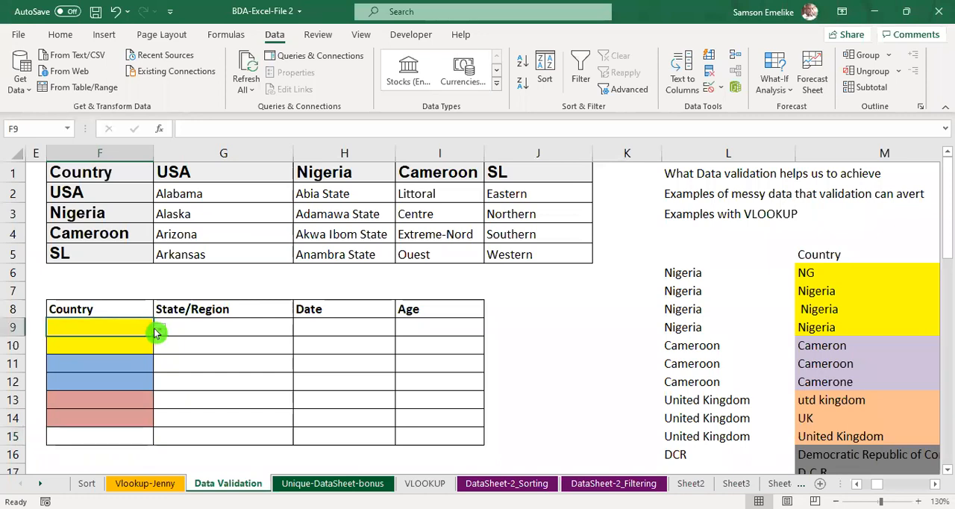
click(160, 328)
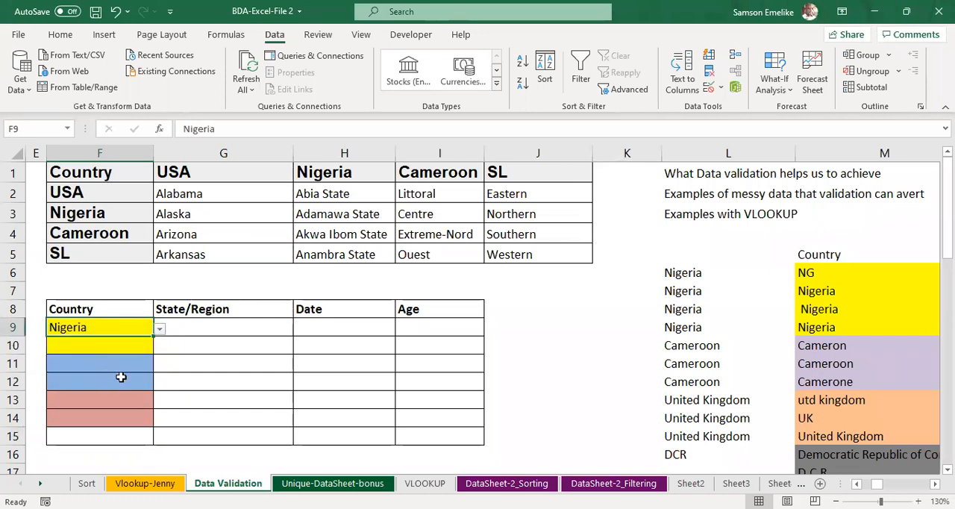
click(210, 324)
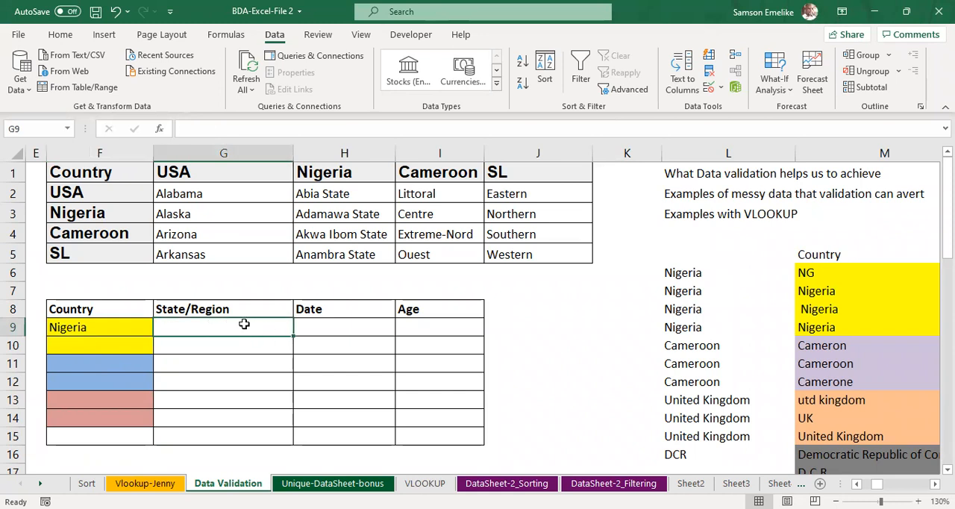
click(88, 326)
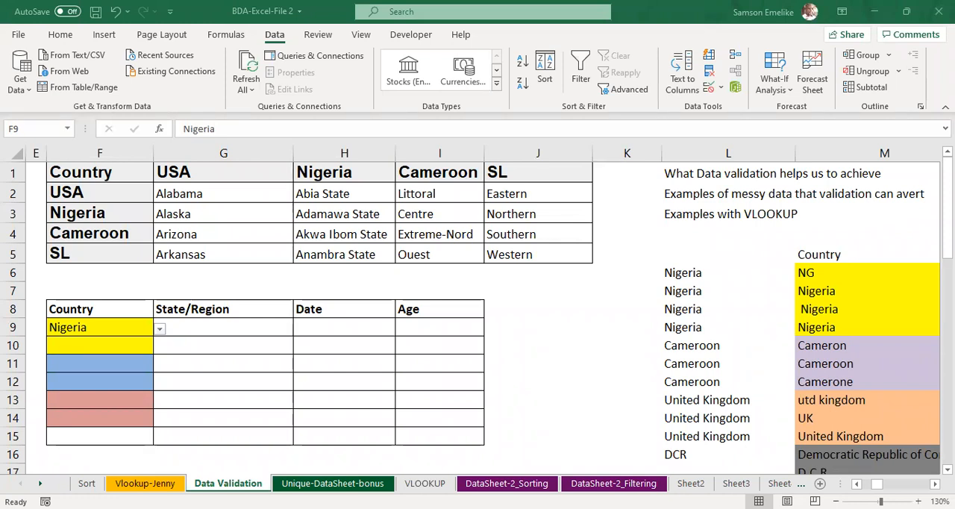
Step: Save the workbook with the Country drop-downs
click(409, 329)
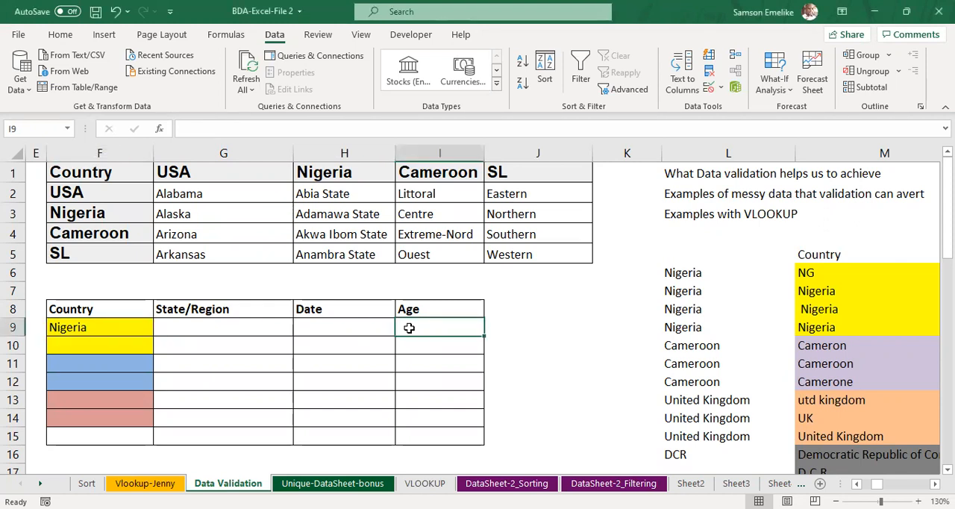
key(ctrl+s)
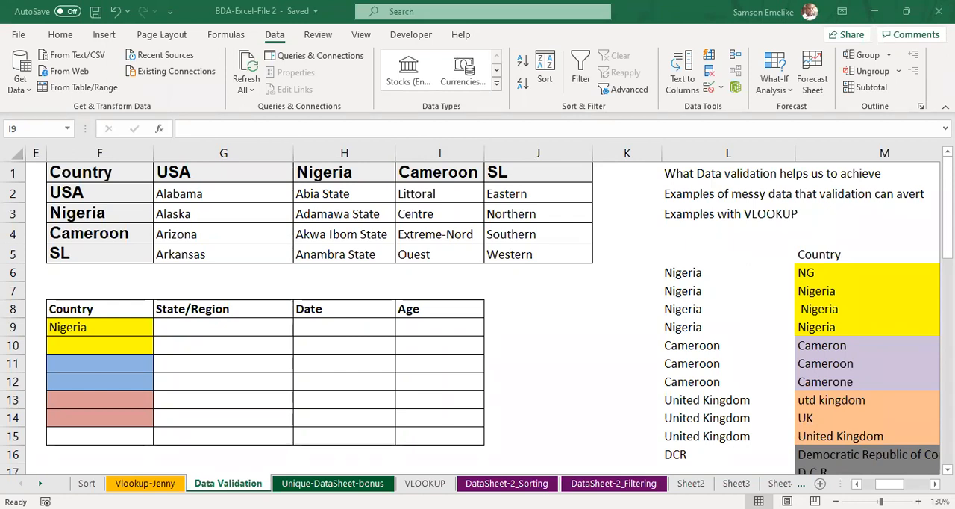
click(413, 353)
key(alt+Tab)
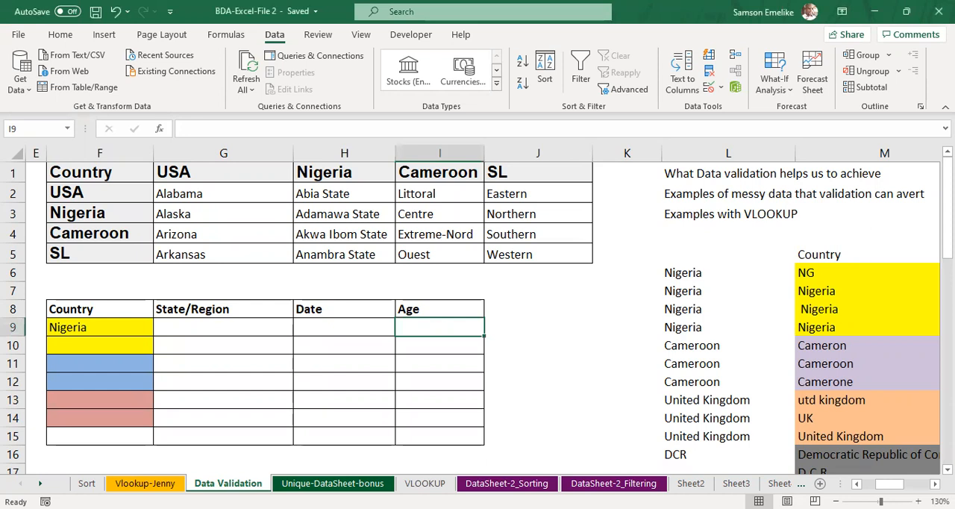
click(626, 400)
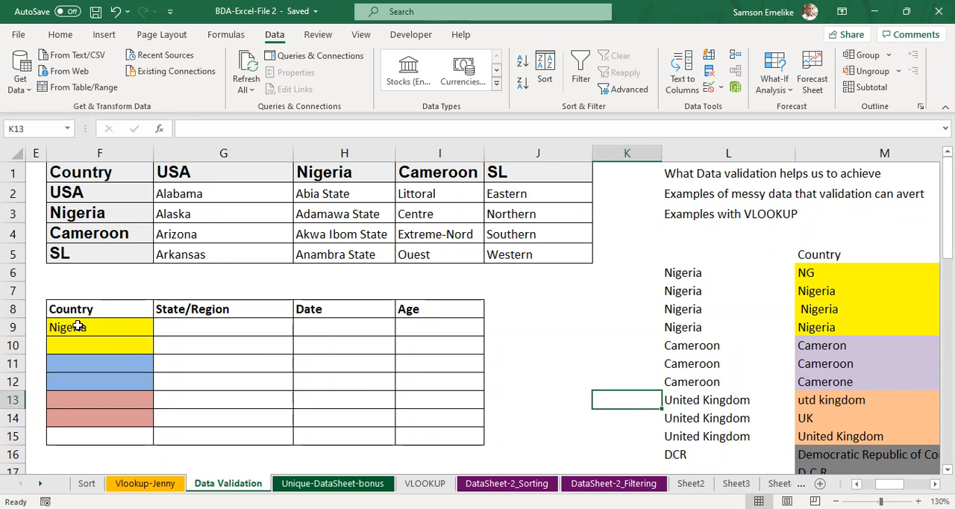
Step: Check the choices offered by the Country drop-down in yellow cell F9
click(181, 324)
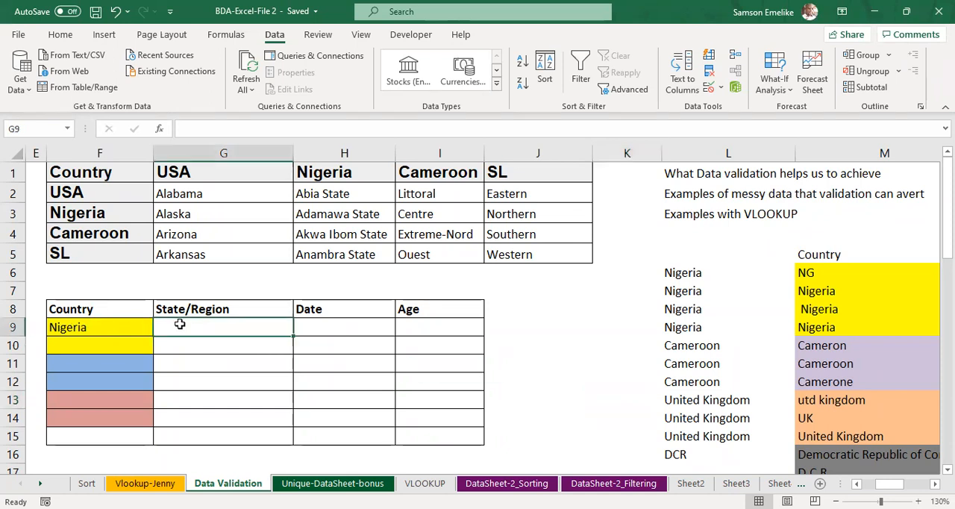
click(95, 327)
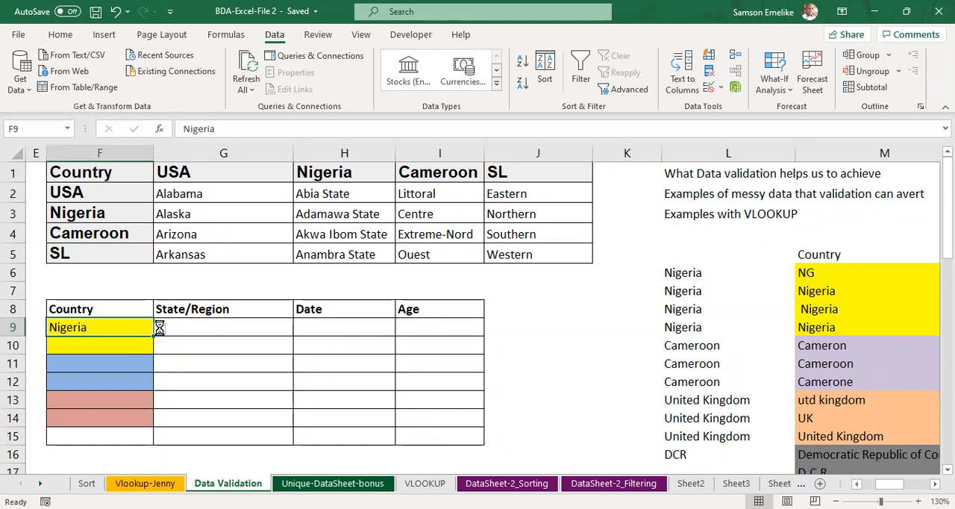
click(160, 327)
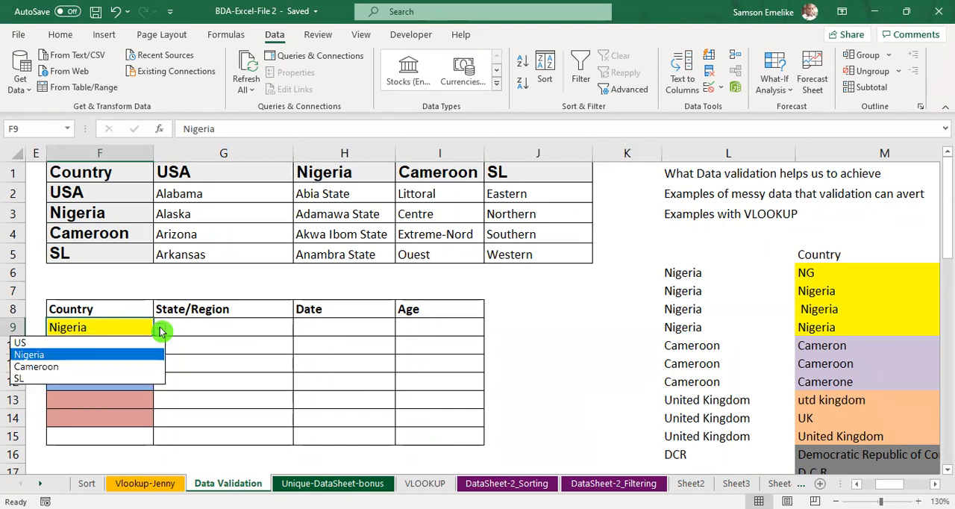
Step: Replace the mixed validation rules in Country cells F9:F15 with a single List rule whose source is =country
click(111, 327)
drag(112, 333, 120, 437)
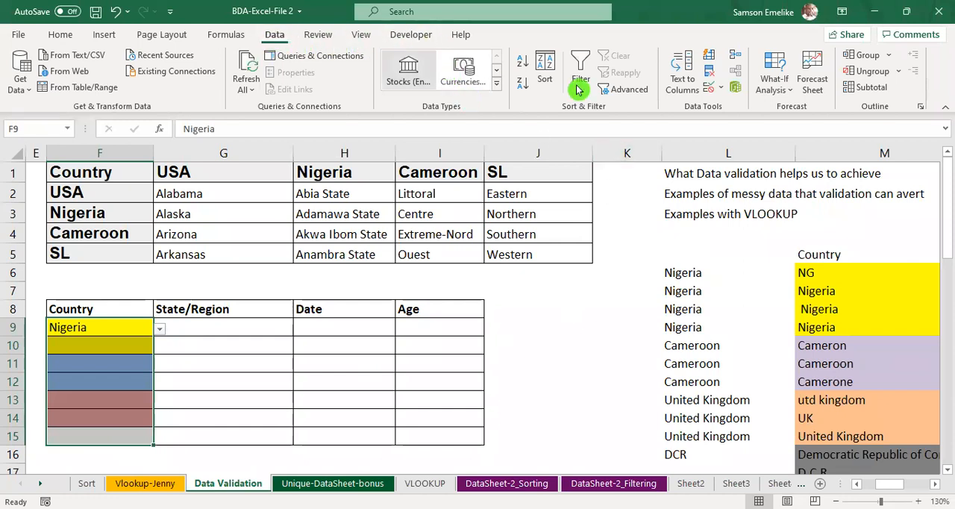
click(715, 90)
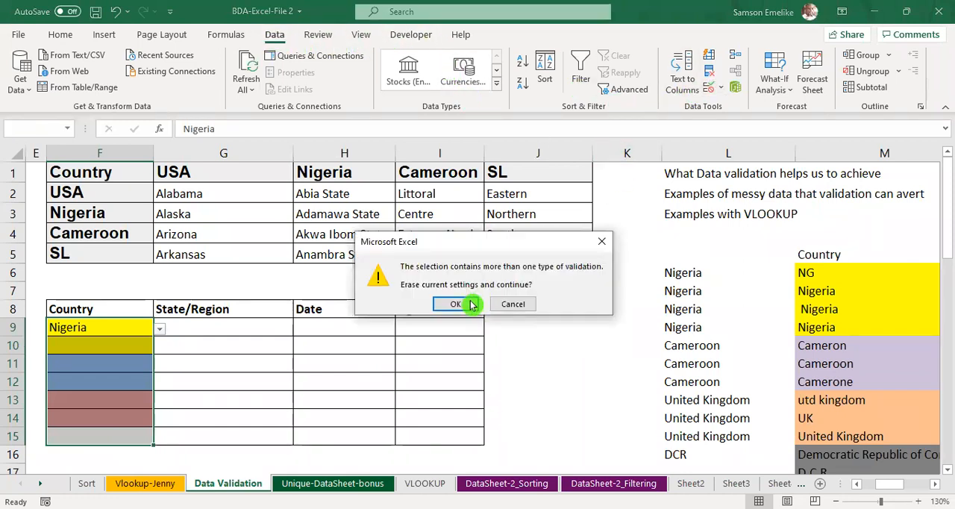
click(451, 306)
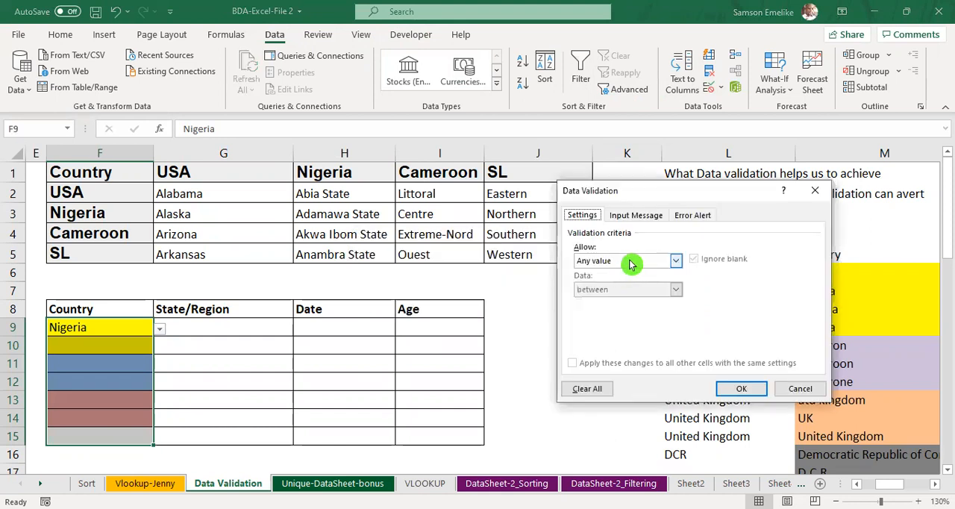
click(634, 259)
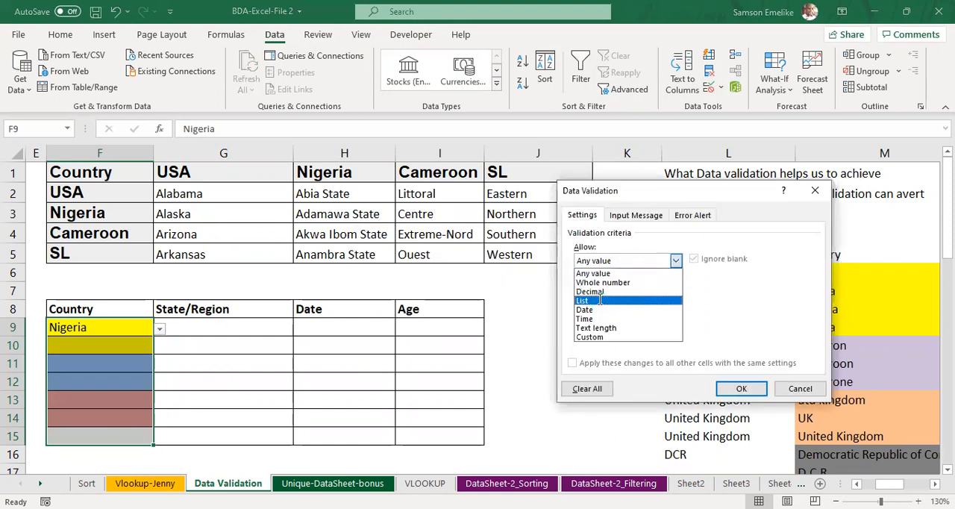
click(600, 300)
click(599, 317)
text(=country)
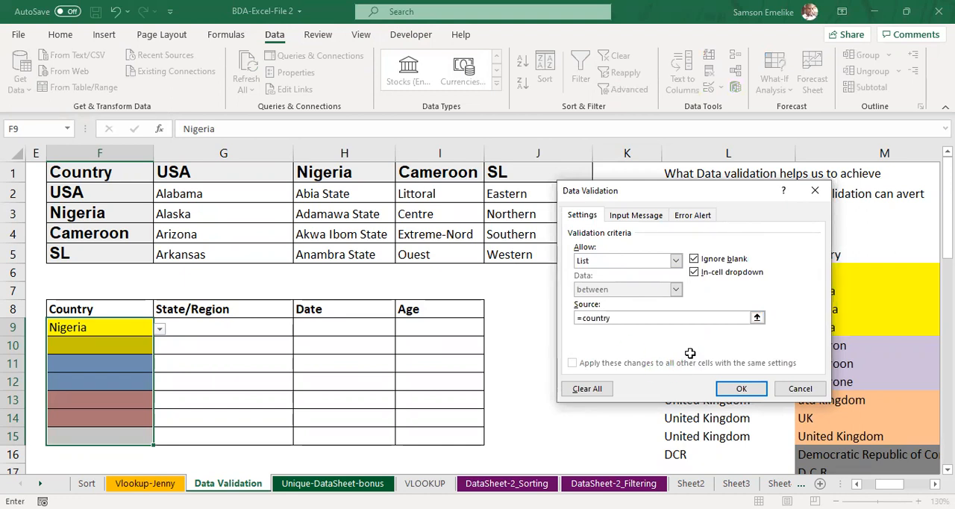
click(741, 388)
Step: Check the country choices in the drop-downs of cells F9, F10 and F11 against the named list
click(130, 326)
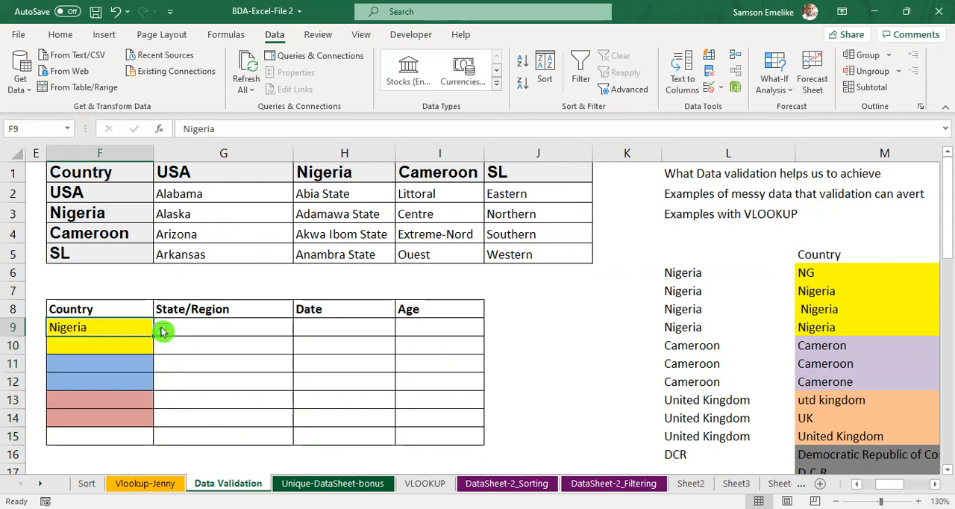
click(161, 327)
click(160, 327)
click(129, 345)
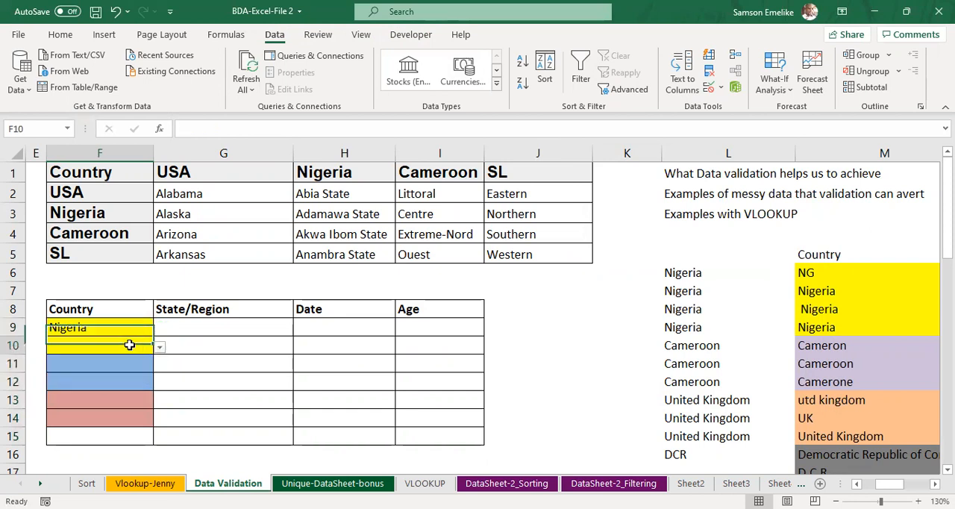
click(165, 348)
click(143, 346)
click(160, 348)
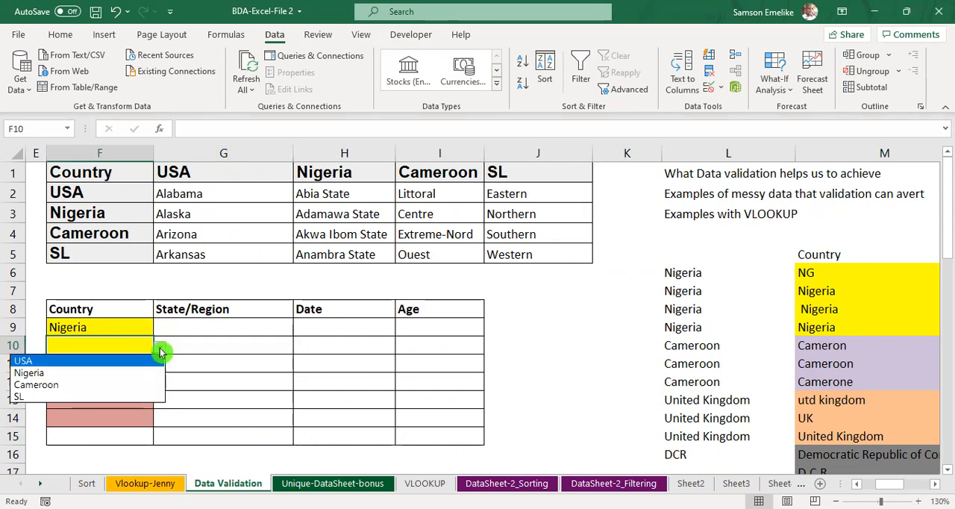
click(159, 348)
click(123, 364)
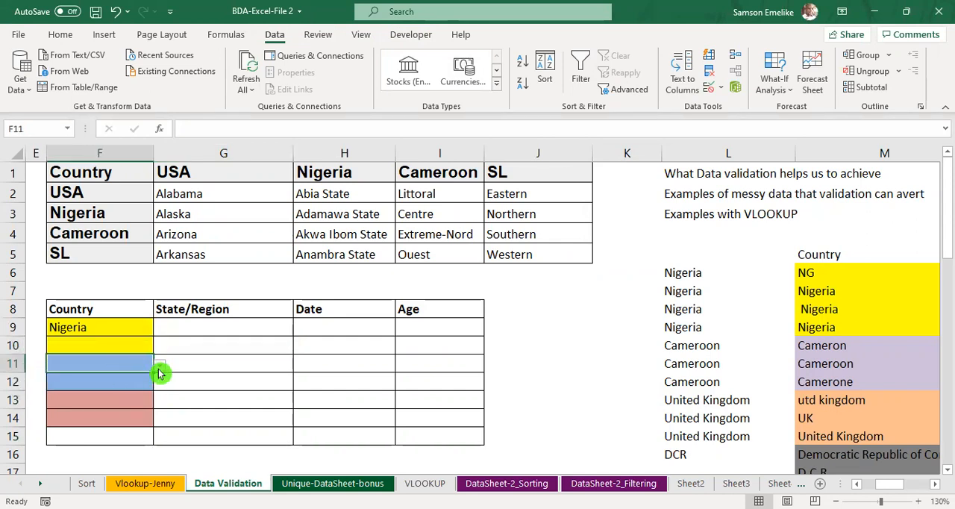
click(159, 366)
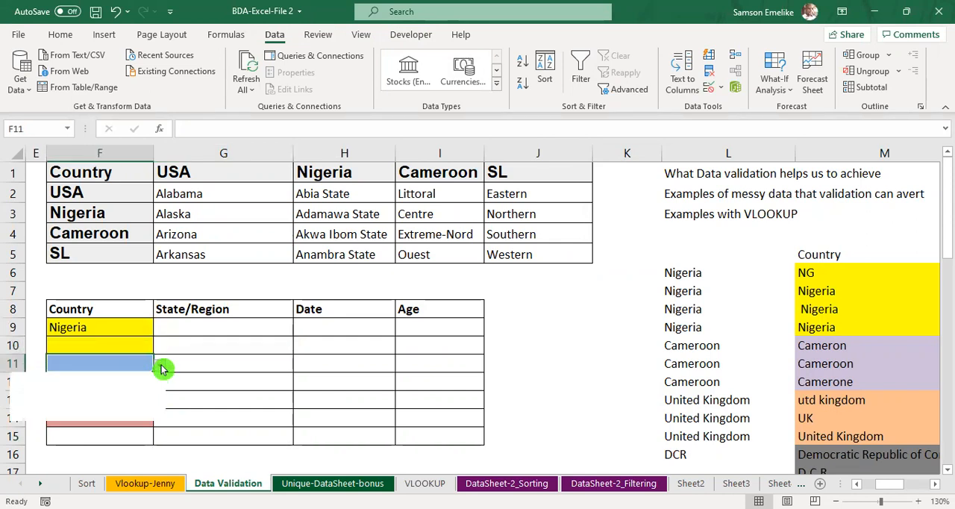
click(237, 393)
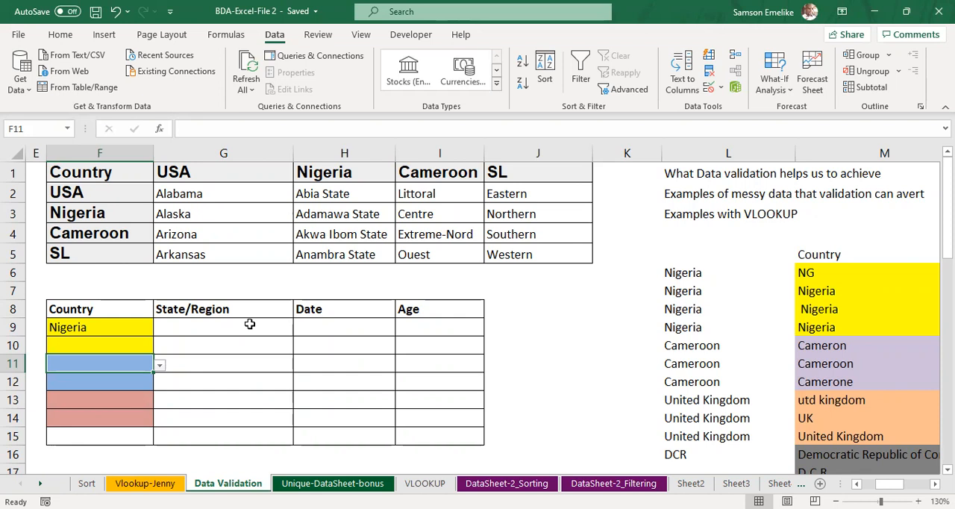
Step: Fill the State/Region, Date and Age cells G9:I9 with yellow to match the Country cell in that row
click(210, 325)
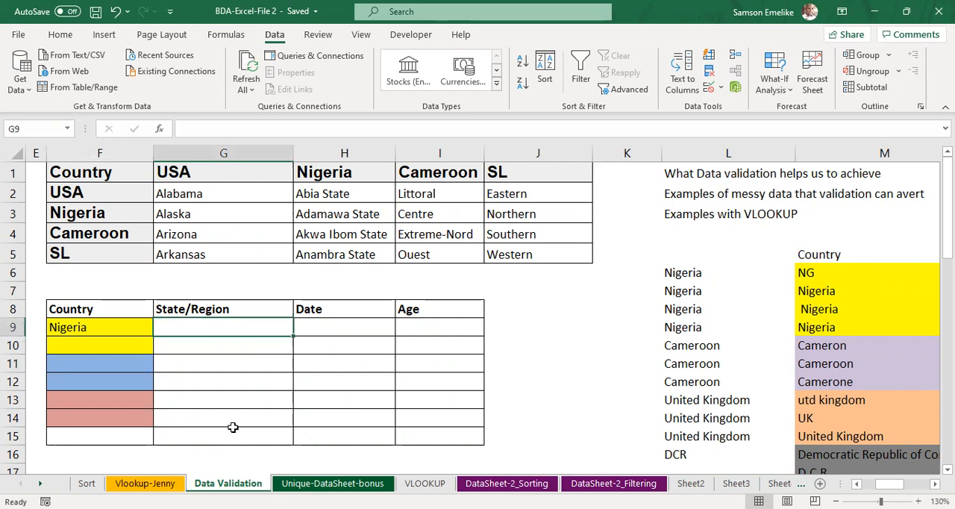
click(363, 324)
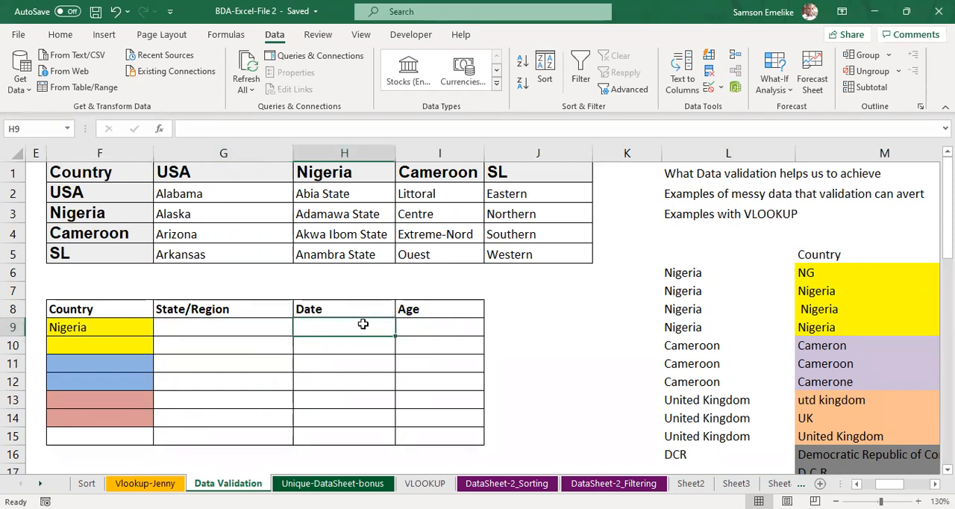
drag(201, 324, 431, 326)
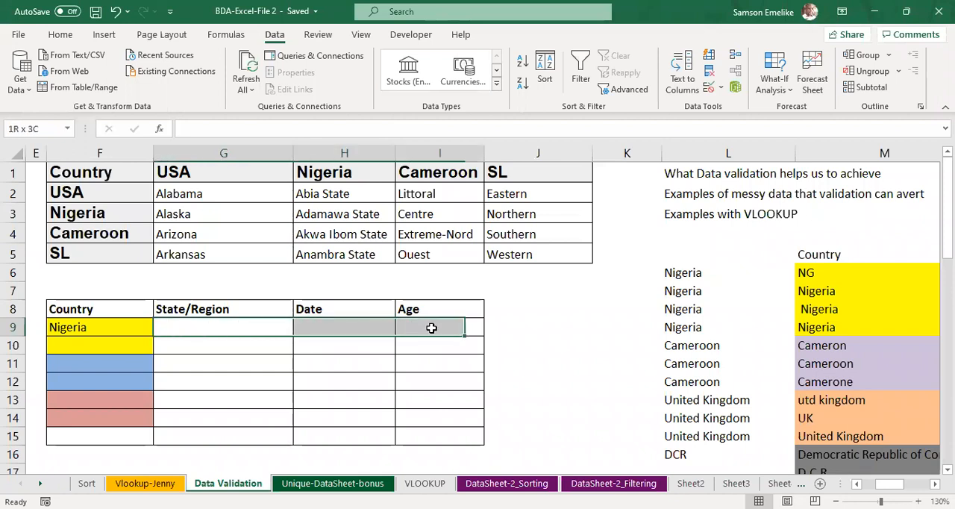
click(54, 36)
click(191, 84)
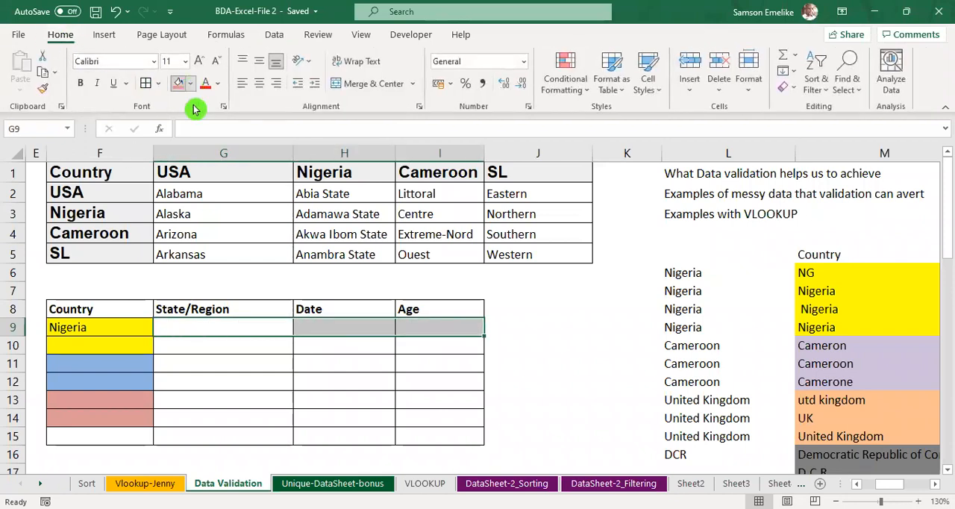
click(377, 378)
click(463, 381)
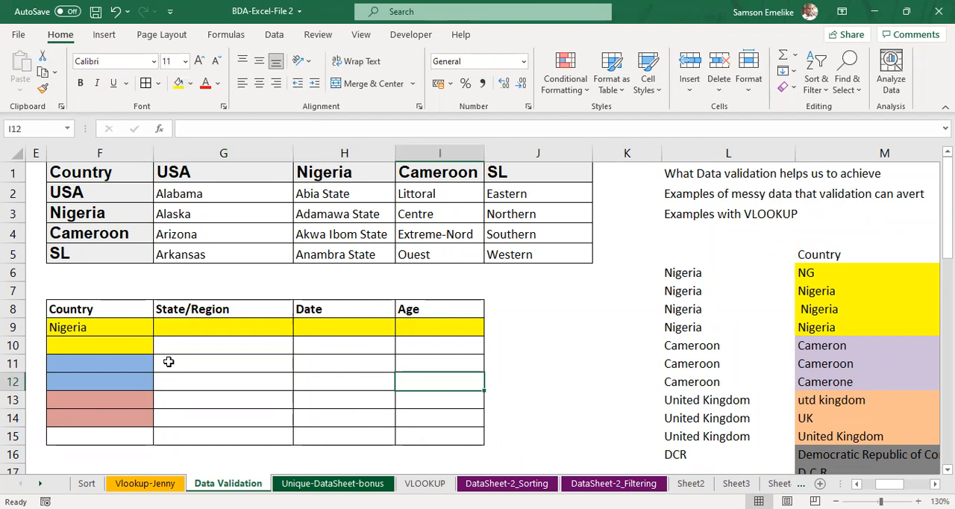
click(221, 322)
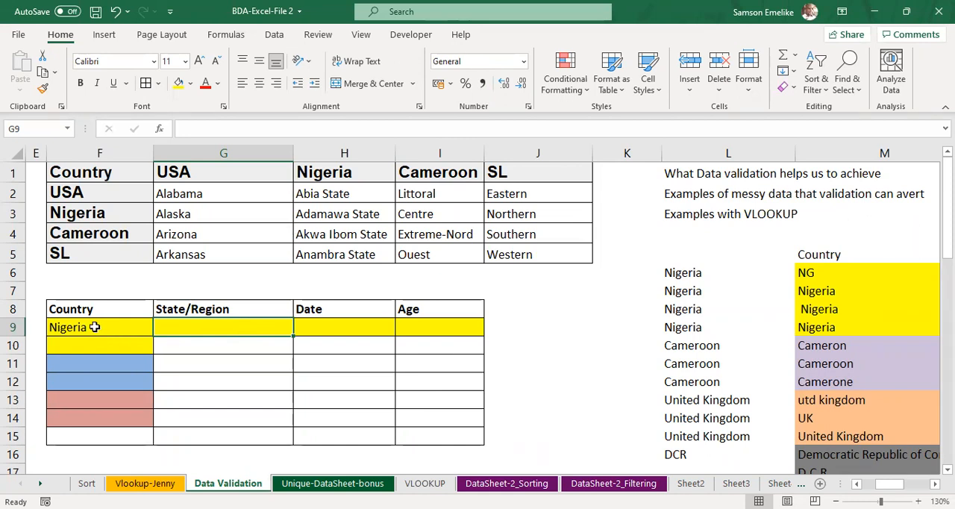
Step: Set up a List validation rule for State/Region cell G9 with an INDIRECT source referring to Country cell $F$9
click(90, 326)
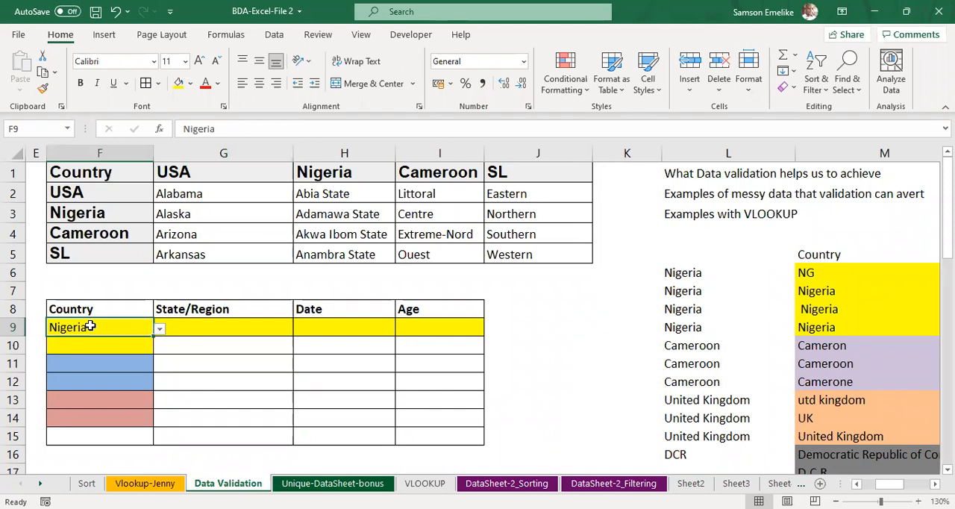
click(223, 325)
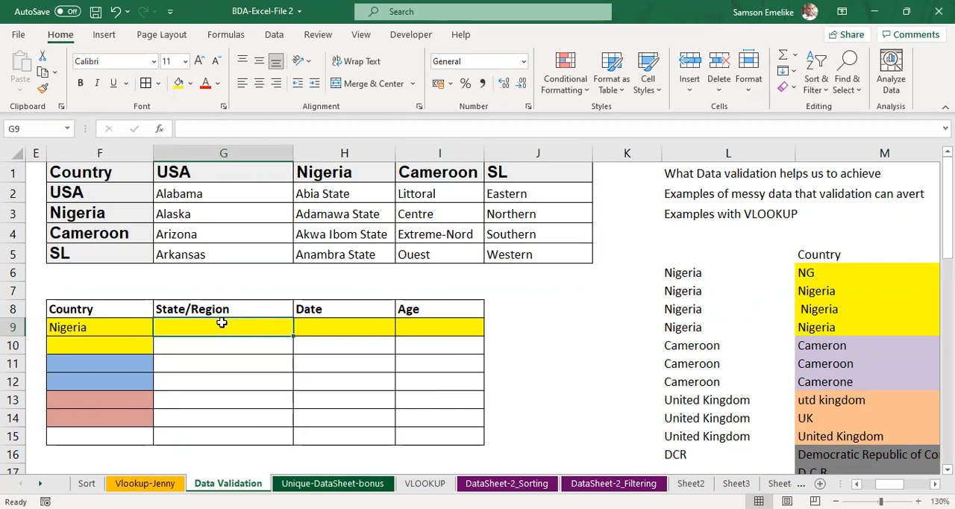
click(277, 36)
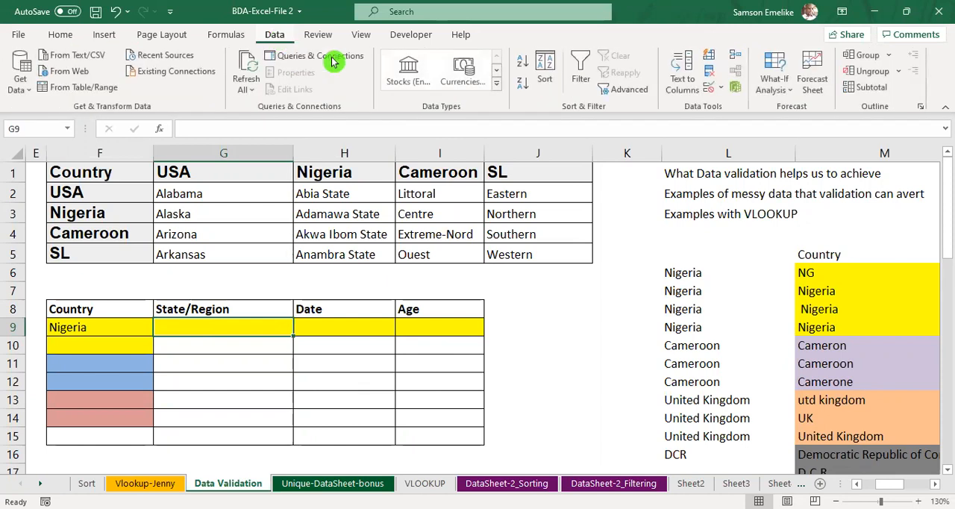
click(713, 89)
click(677, 261)
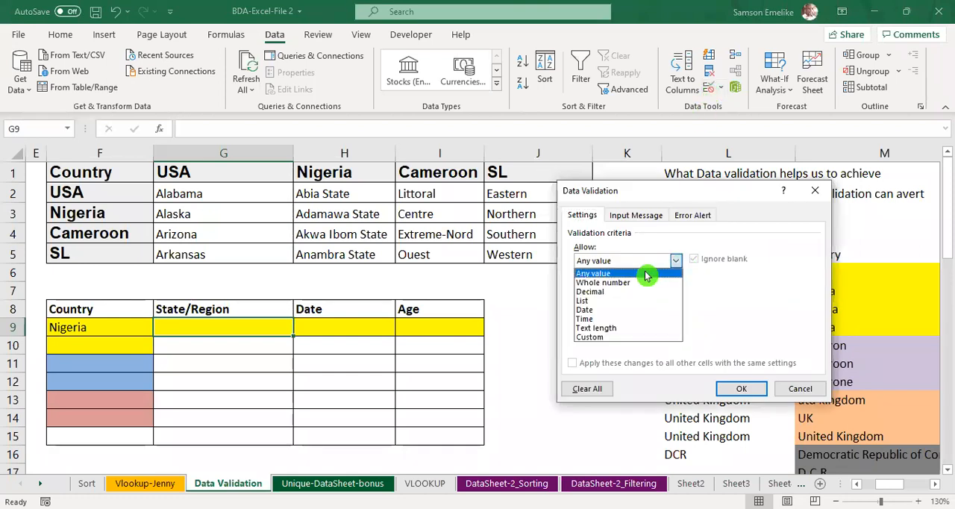
click(585, 302)
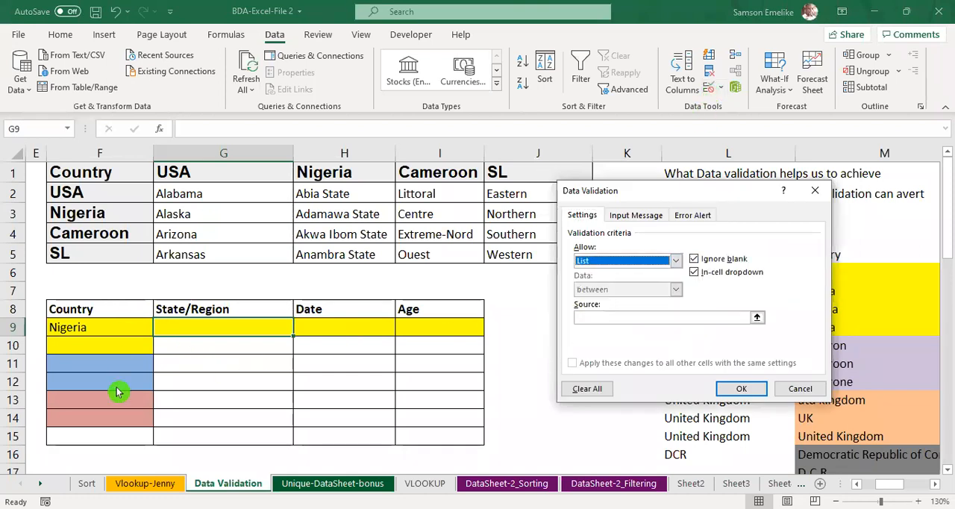
click(603, 317)
text(=)
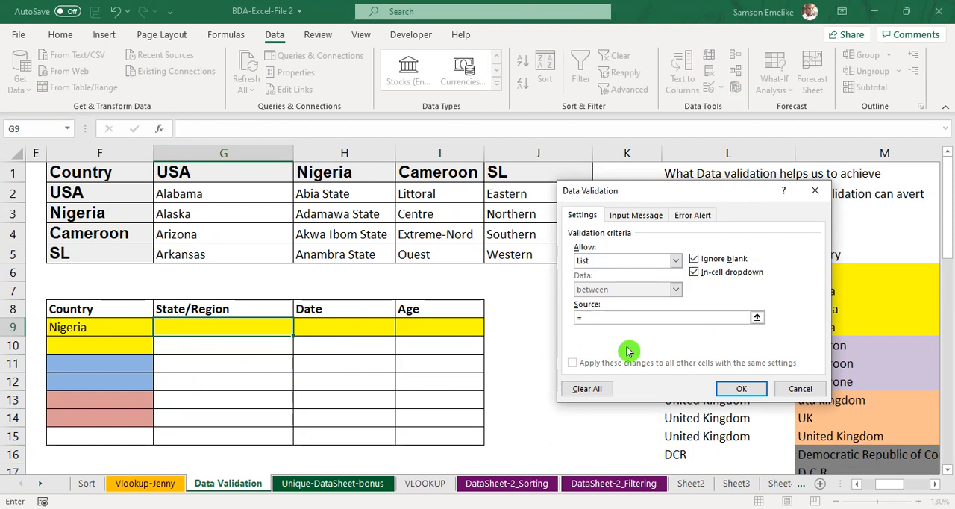
text(indirect)
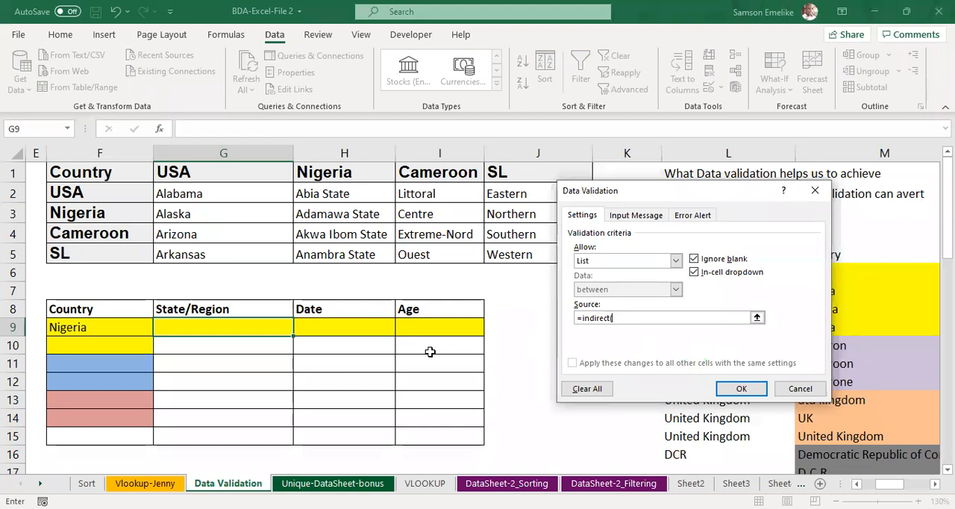
text(()
click(117, 325)
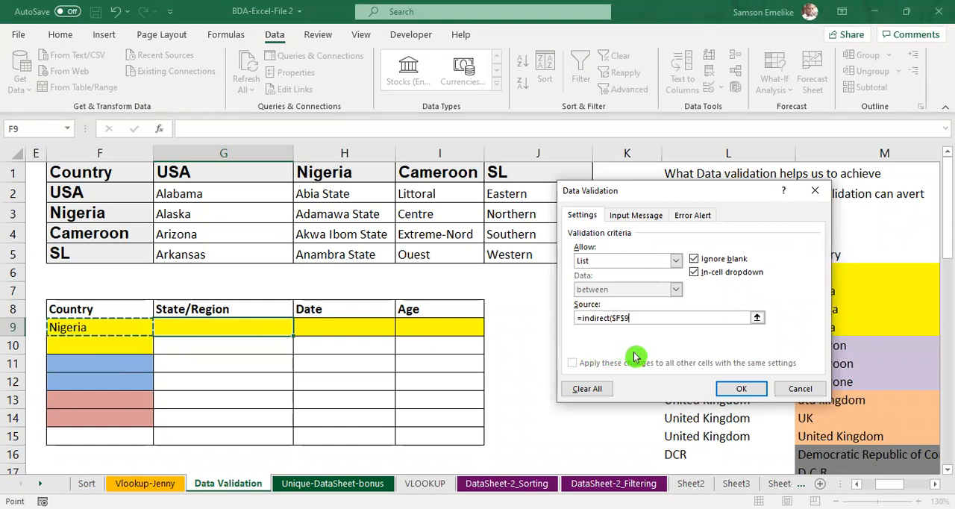
Step: Make the row reference in the source relative, so it reads =indirect($F9), and apply the validation rule to G9
click(627, 318)
click(641, 346)
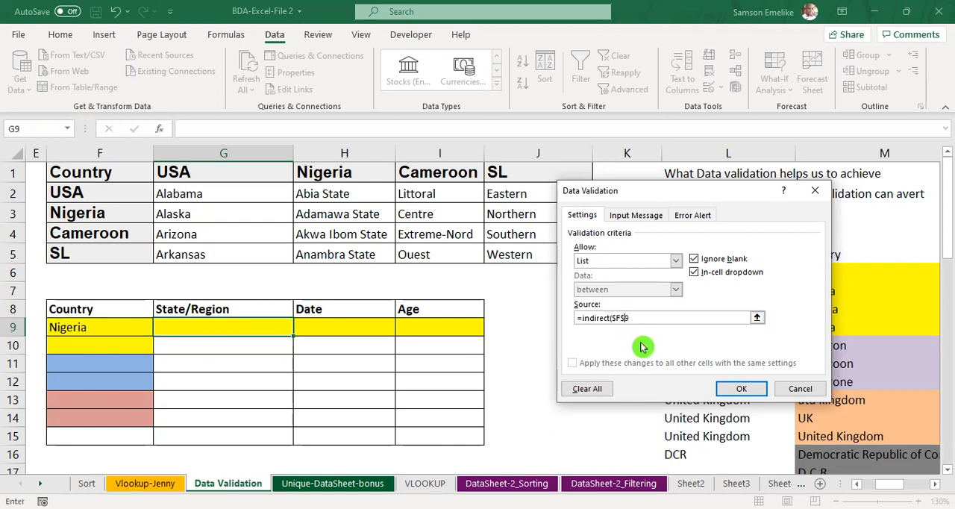
key(BackSpace)
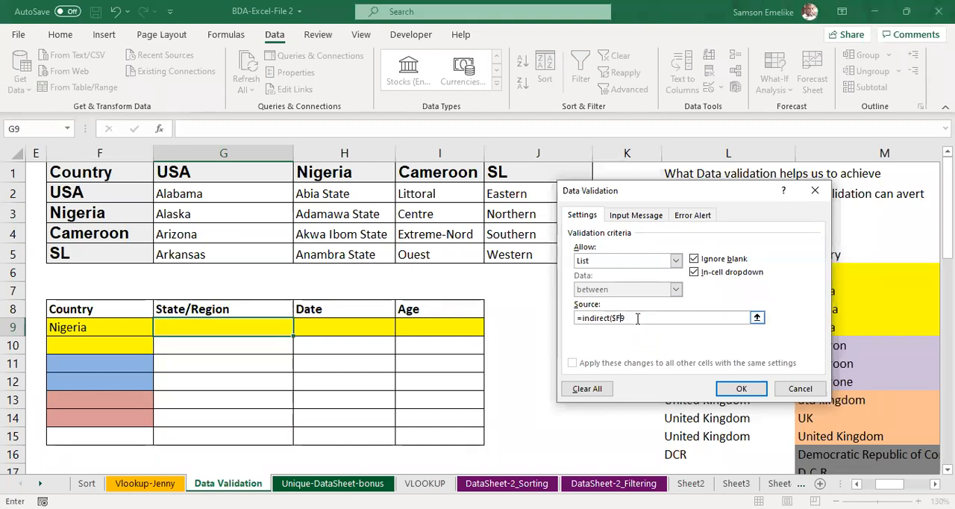
text())
click(637, 318)
key(Return)
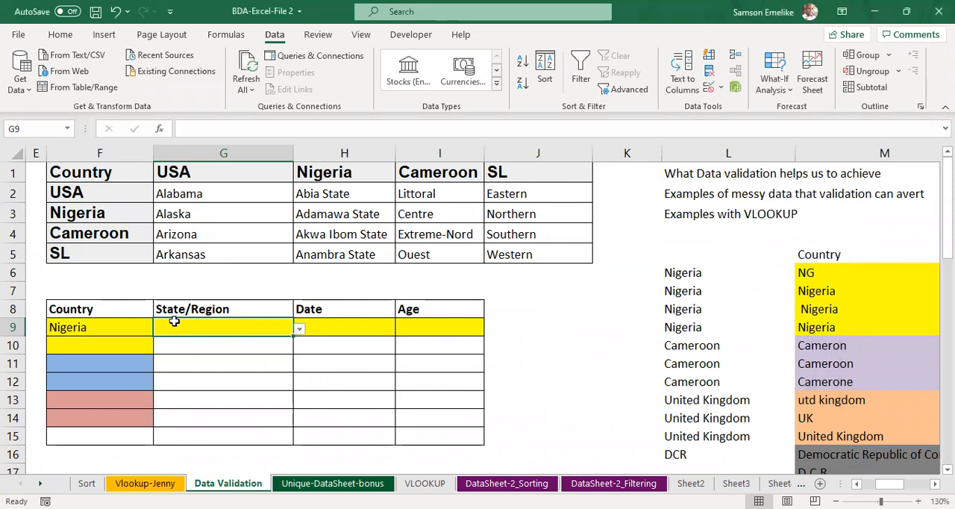
Step: Check the states offered by the State/Region drop-down in G9 for the country Nigeria
click(300, 328)
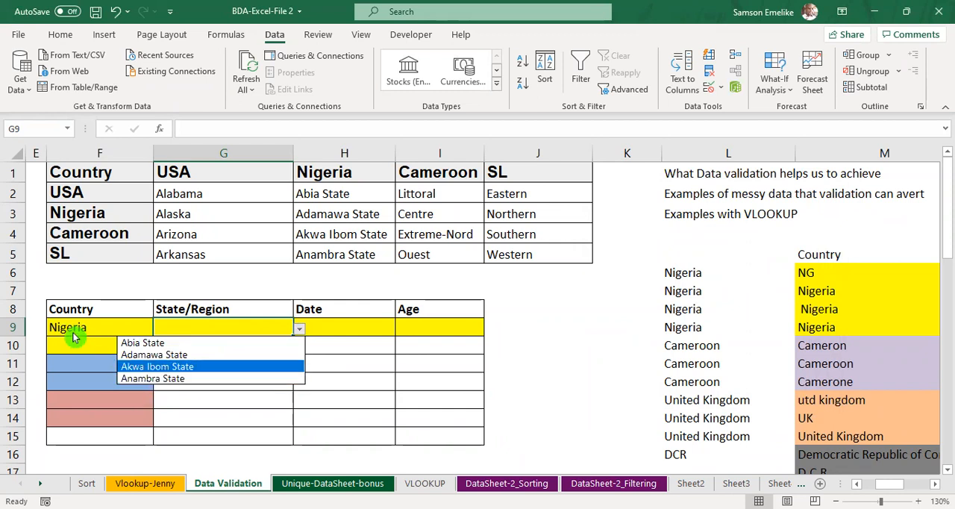
click(250, 327)
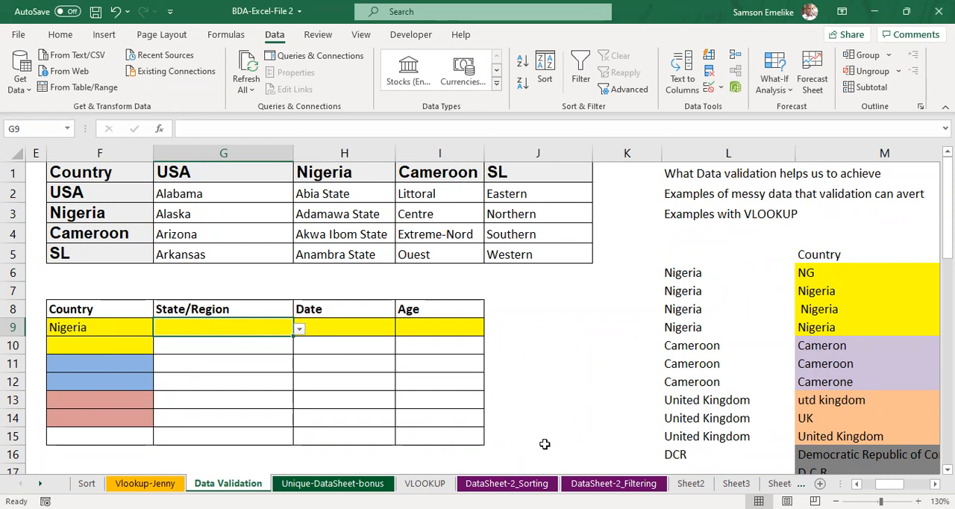
key(alt+Tab)
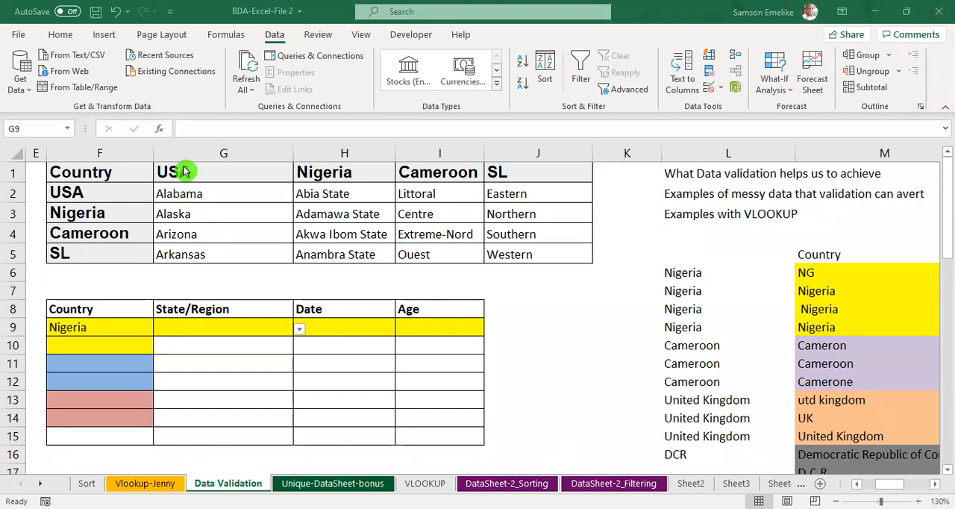
Step: Name the range of USA states in G2:G5 as US
click(192, 215)
drag(199, 189, 207, 251)
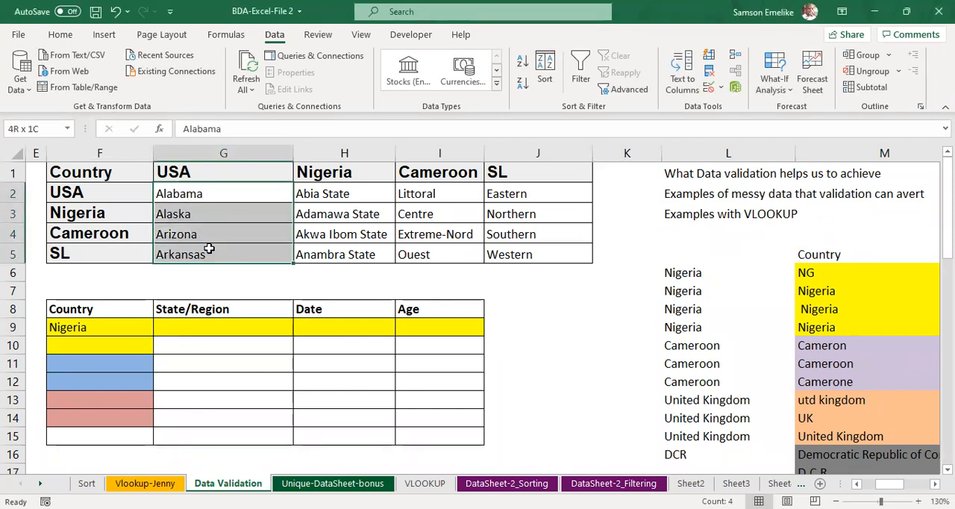
click(37, 129)
text(US)
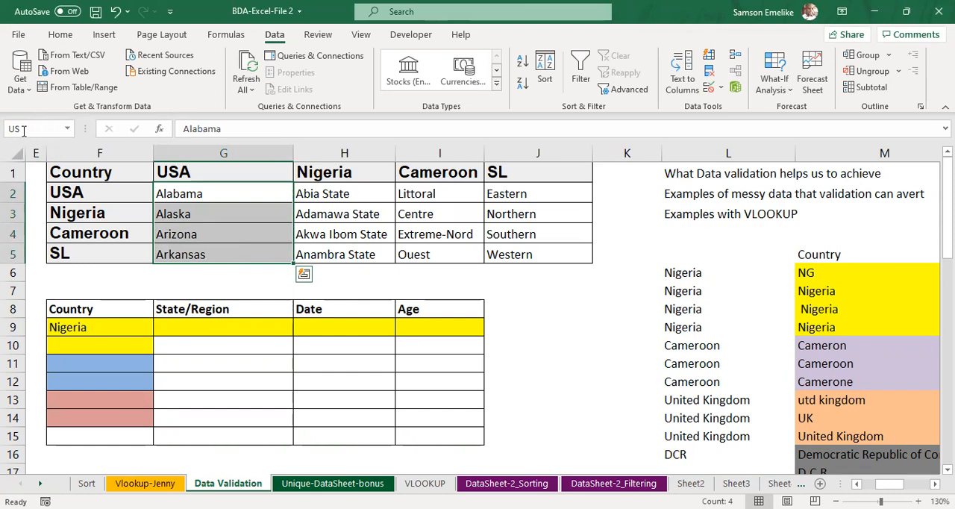
key(Return)
Step: Choose USA as the Country in cell F9
click(109, 327)
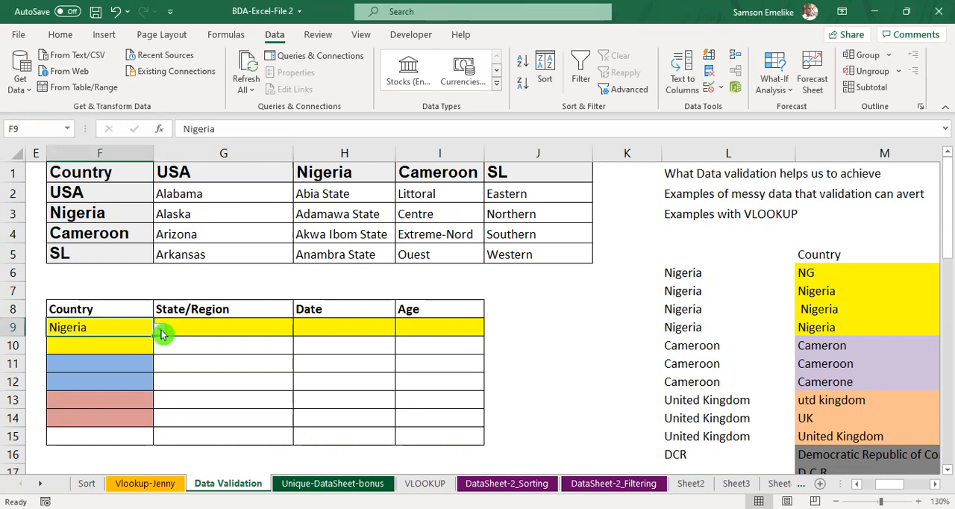
click(159, 328)
click(39, 343)
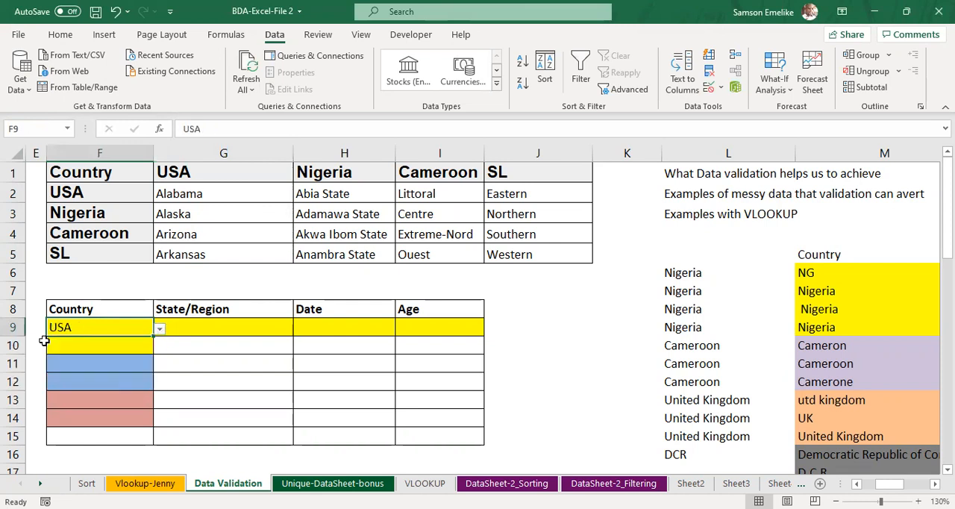
Step: Compare the range name of the states in G2:G5 with the Country in F9 that feeds the G9 drop-down
click(239, 328)
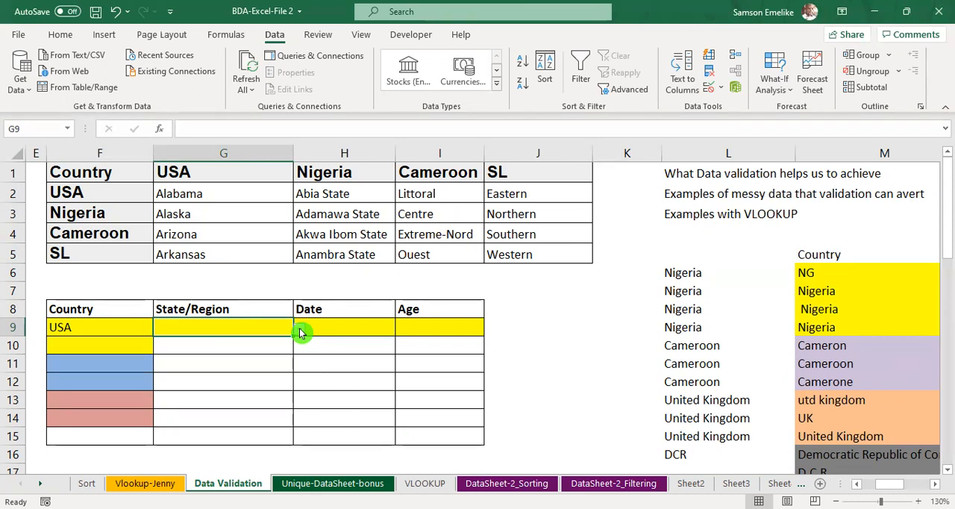
drag(193, 193, 184, 250)
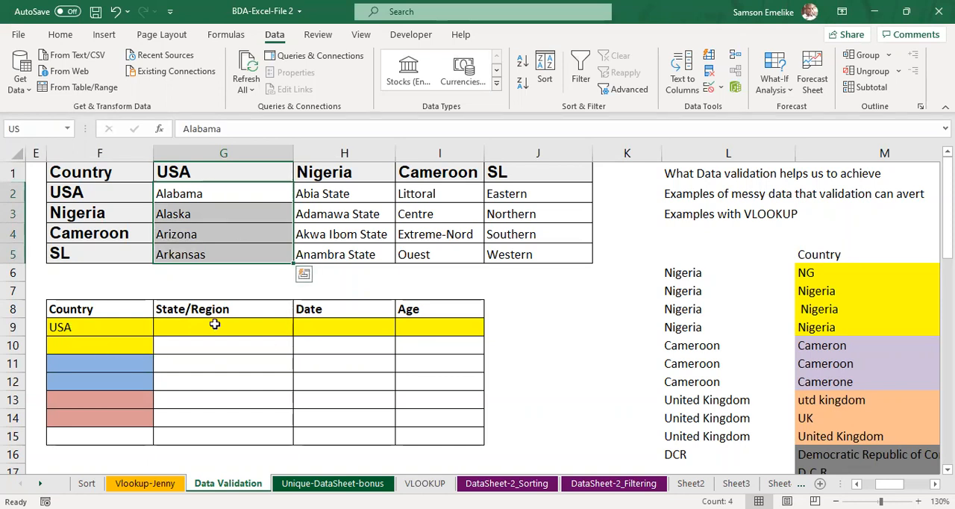
click(240, 327)
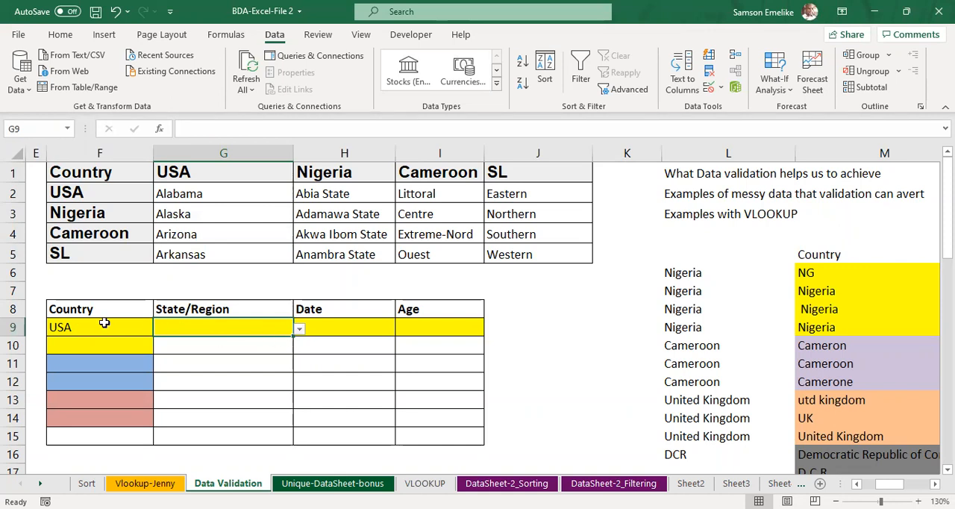
click(127, 327)
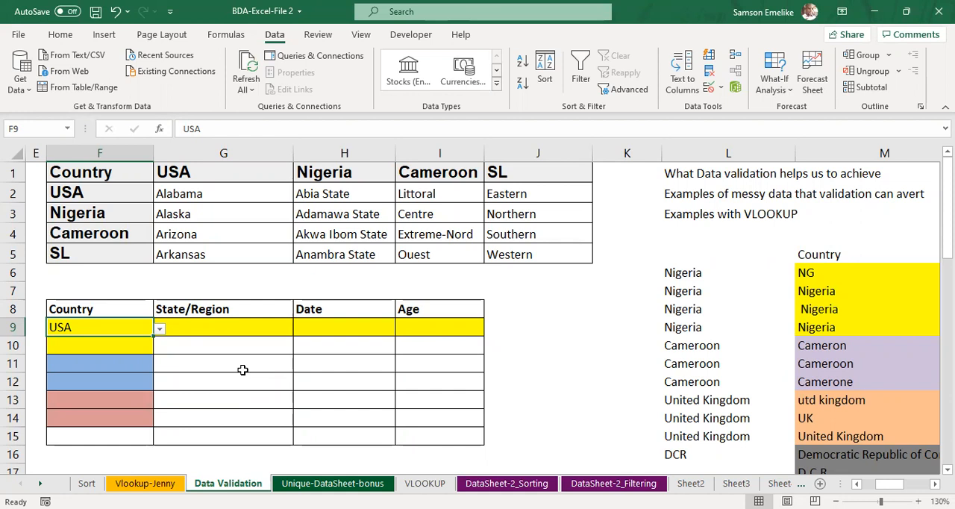
Step: Rename the defined name US to USA in the Name Manager
click(228, 36)
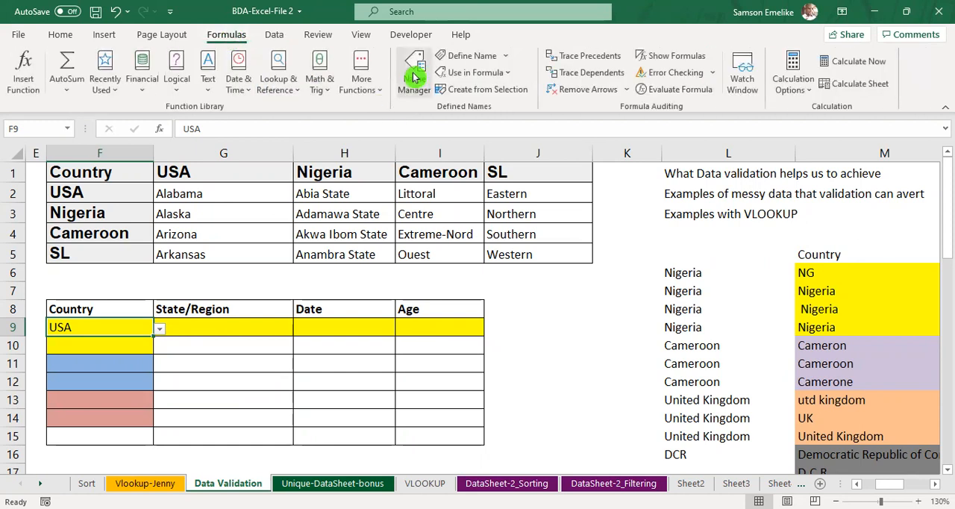
click(414, 77)
click(539, 280)
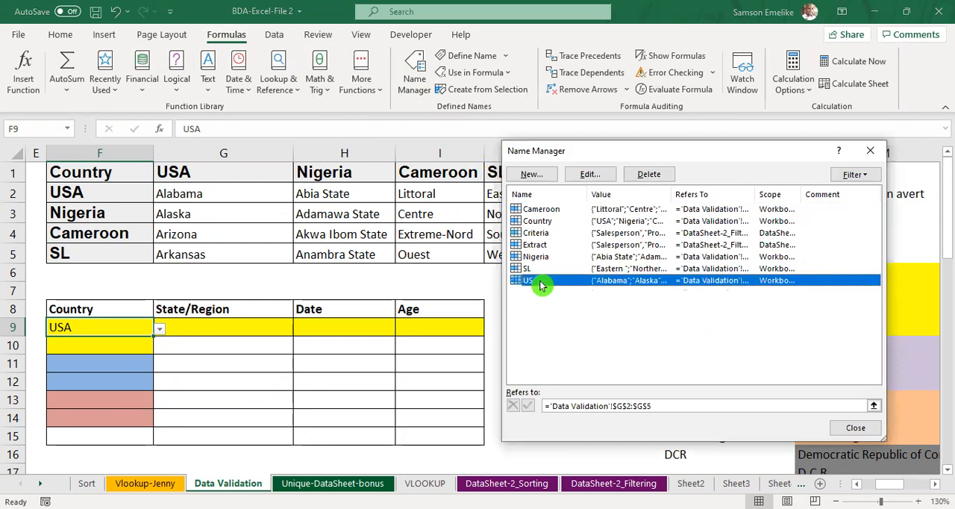
click(588, 176)
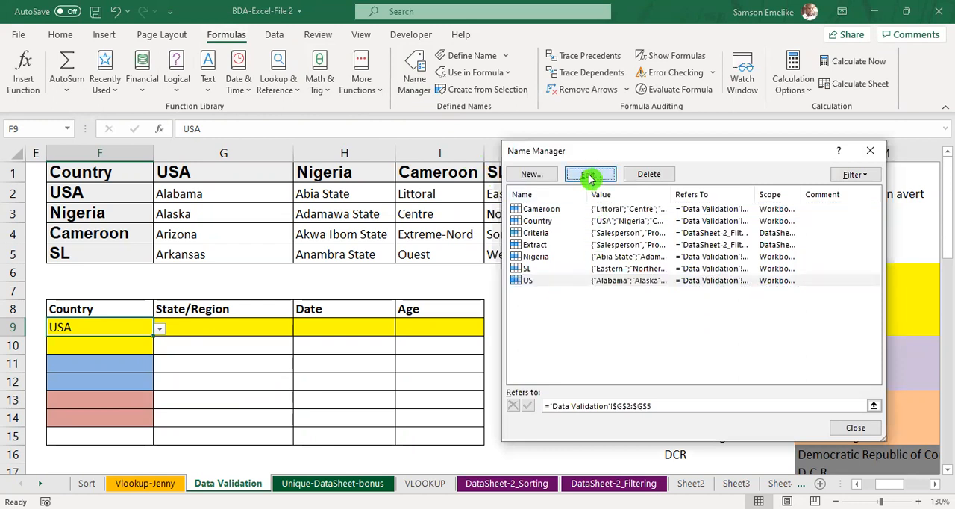
click(590, 178)
click(662, 243)
text(A)
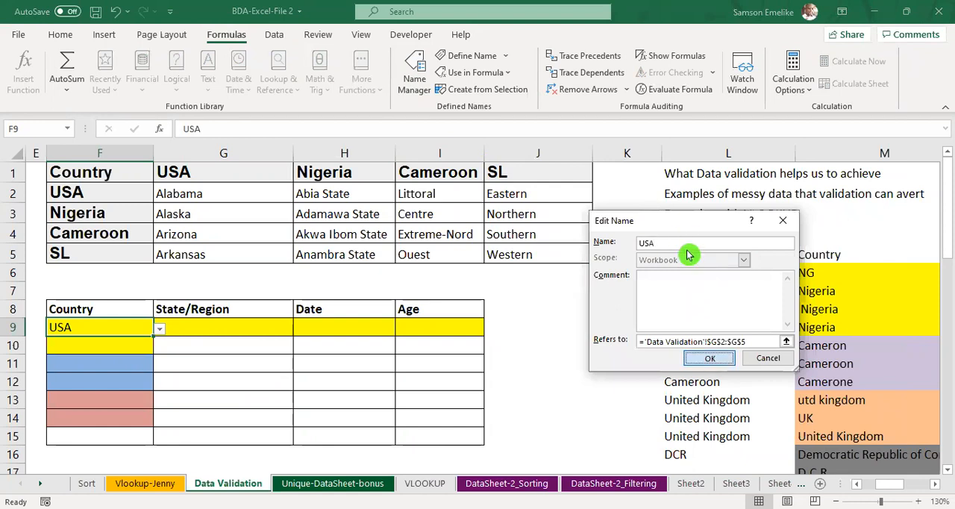
key(Return)
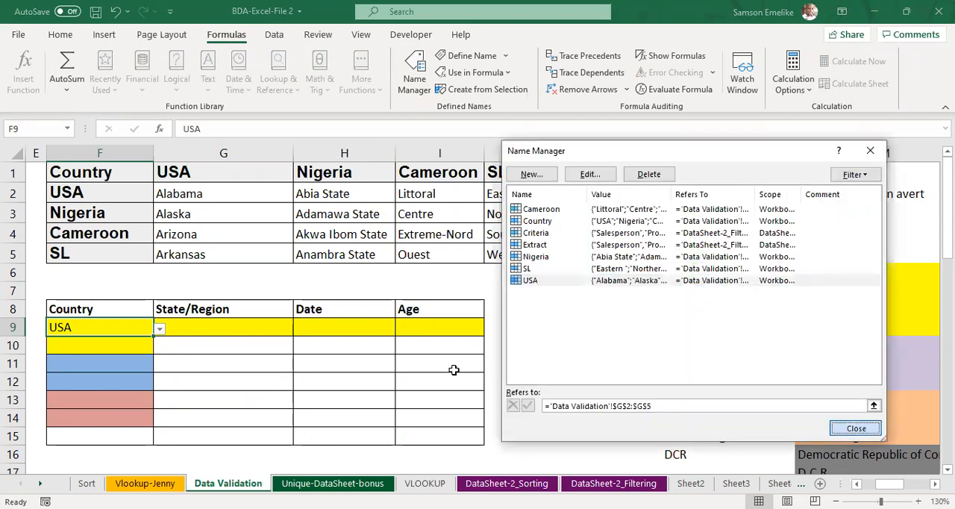
key(Escape)
Step: Check the choices in the State/Region drop-down of G9 against the named range of USA states in G2:G5
click(226, 329)
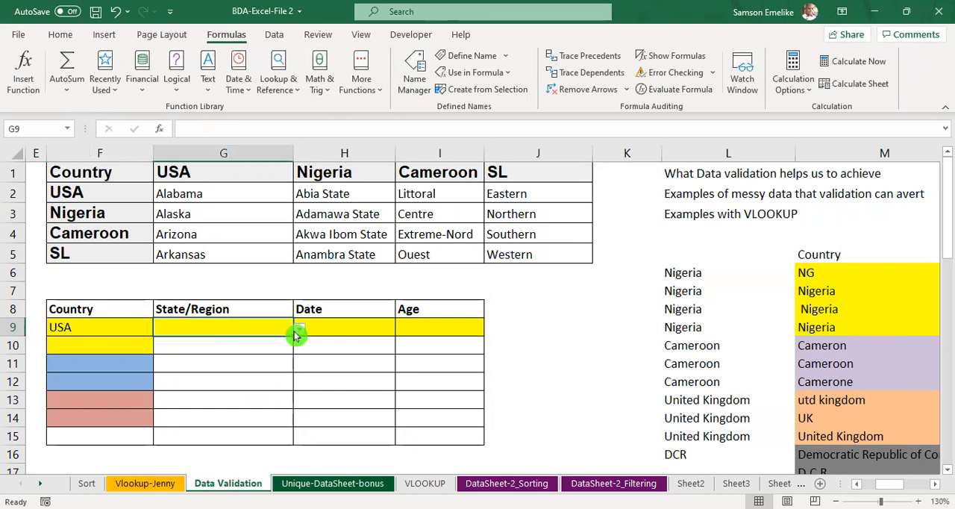
click(300, 334)
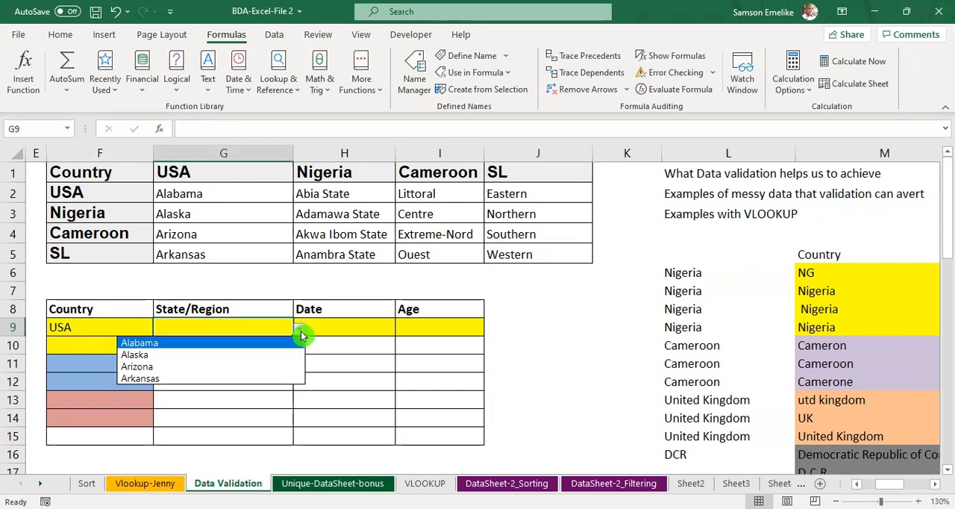
click(240, 330)
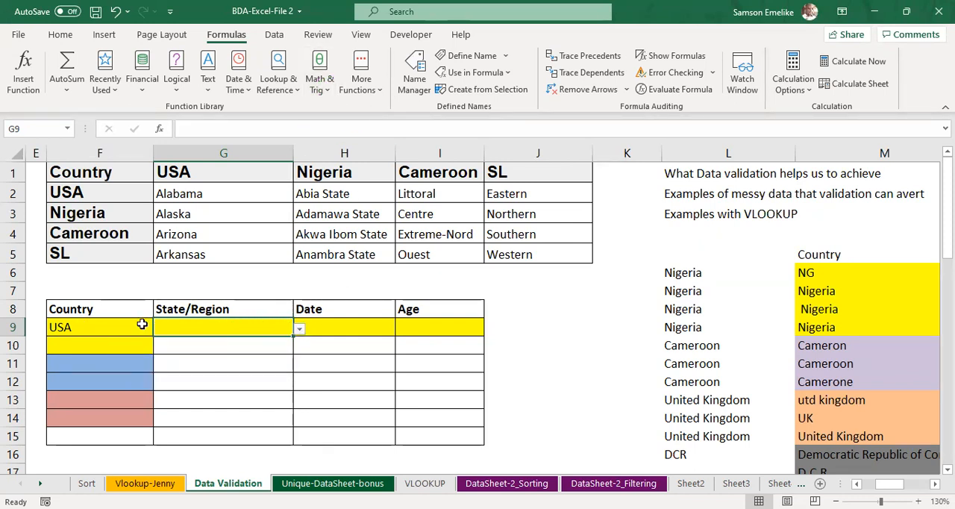
drag(186, 191, 188, 254)
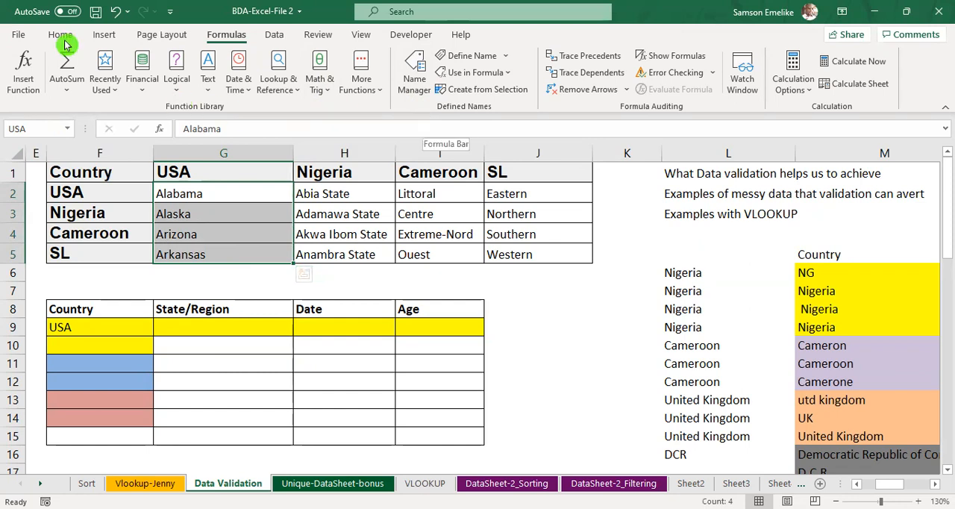
click(278, 39)
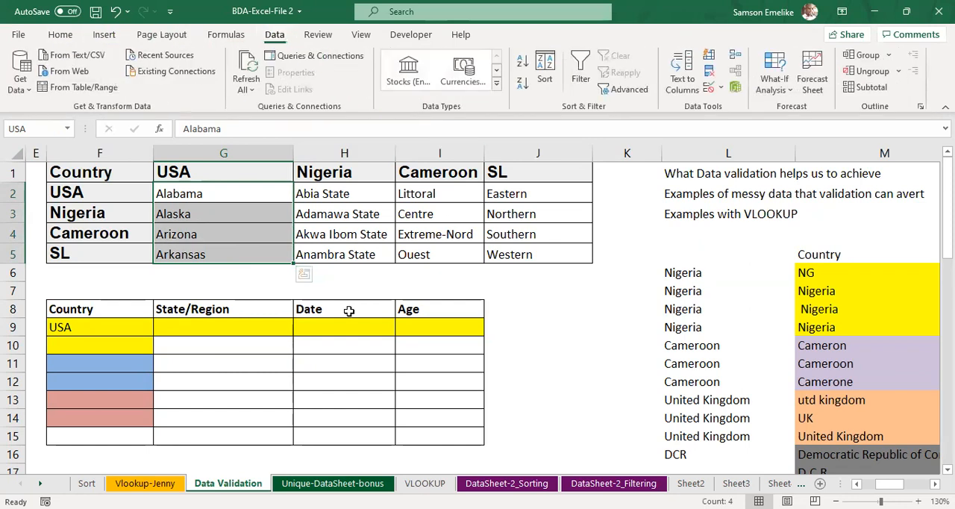
click(240, 327)
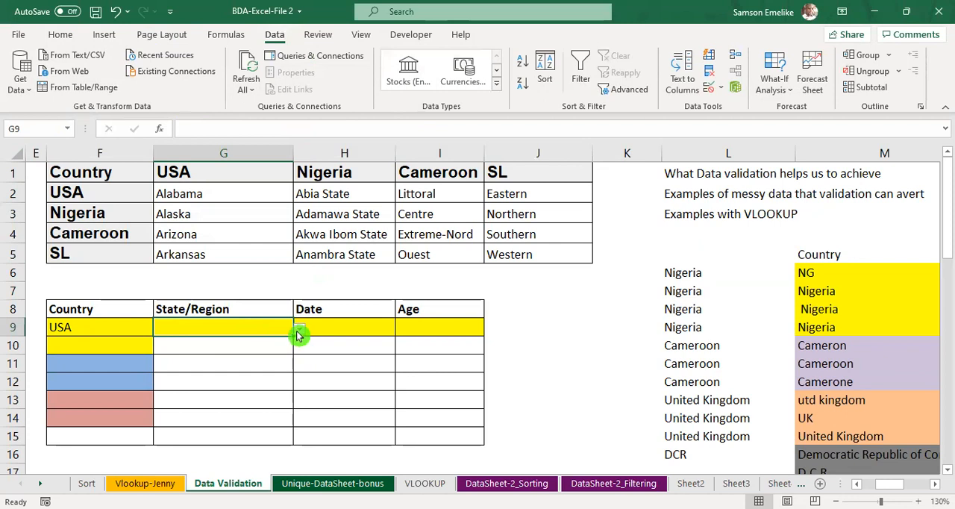
click(298, 333)
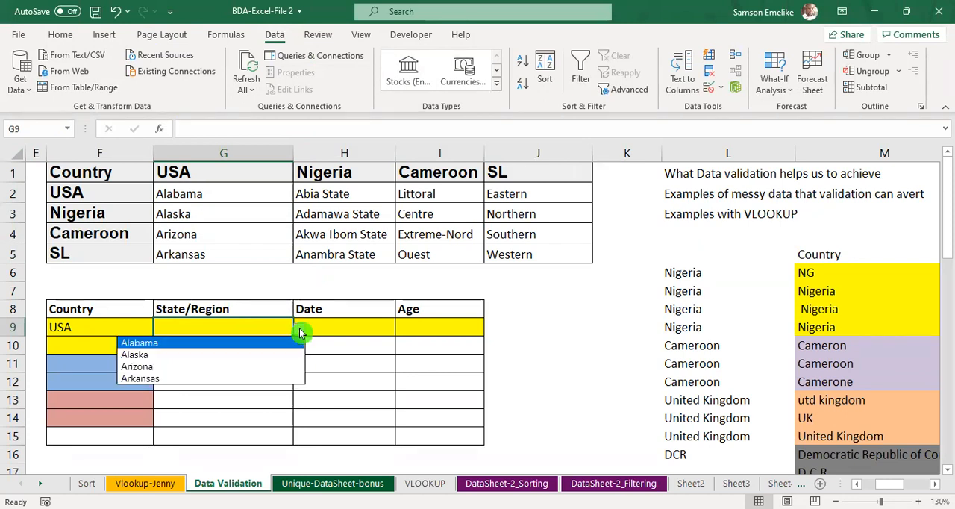
click(362, 344)
click(367, 325)
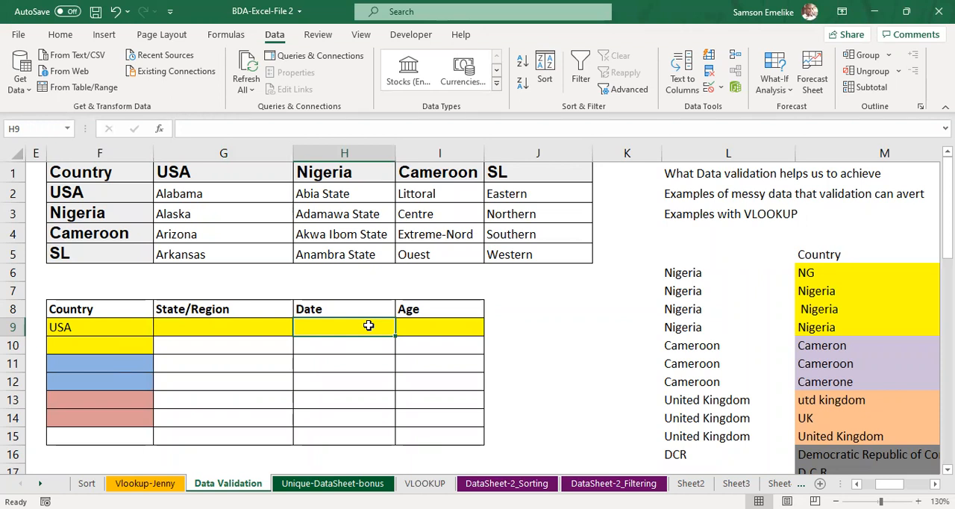
Step: Enter 18th Sep 21 as the Date in cell H9
text(18th Sep 21)
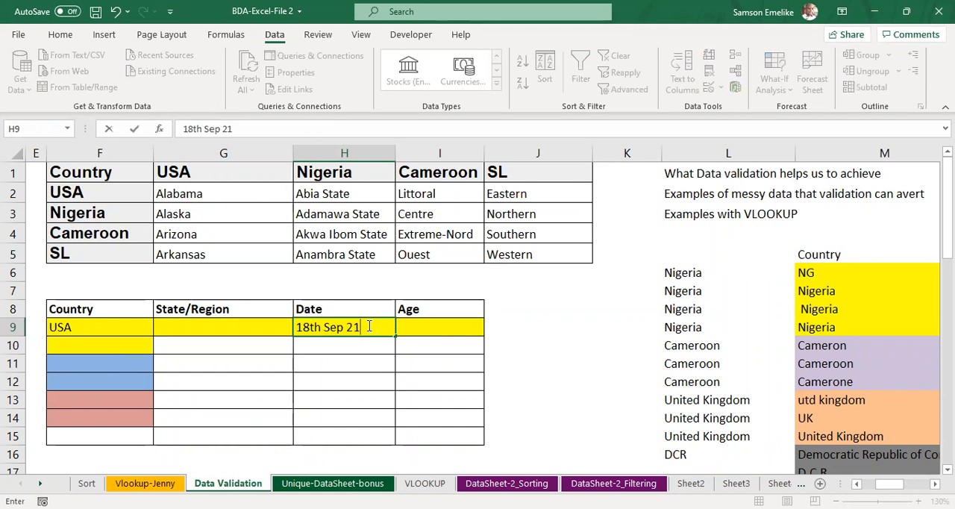
key(Return)
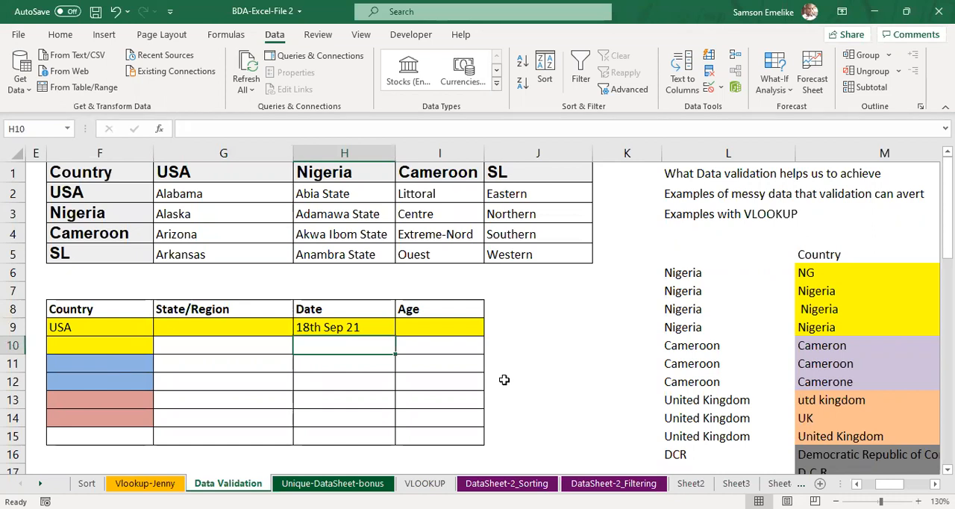
Step: Try the date as 18 sep 21 in H10 and as 18/09/2021 in H11, and clear both cells
text(18 sep 21)
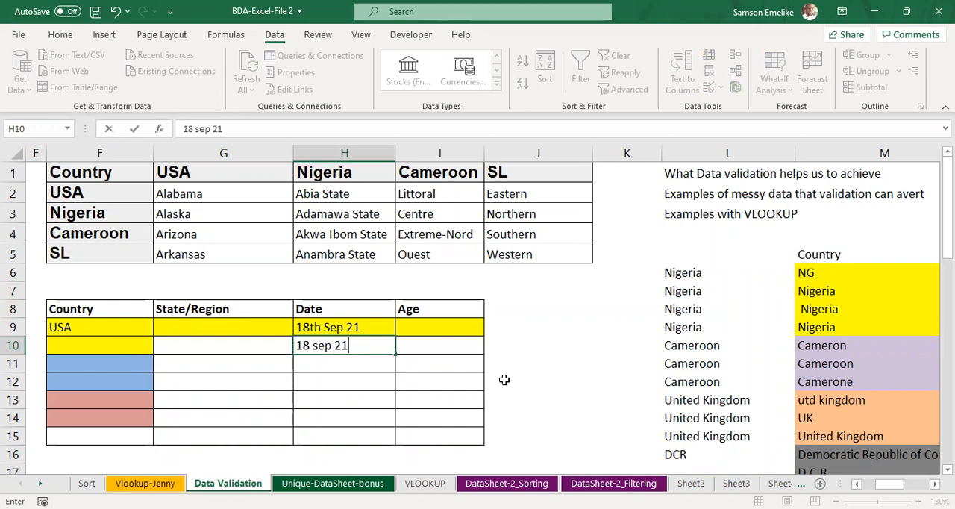
key(Return)
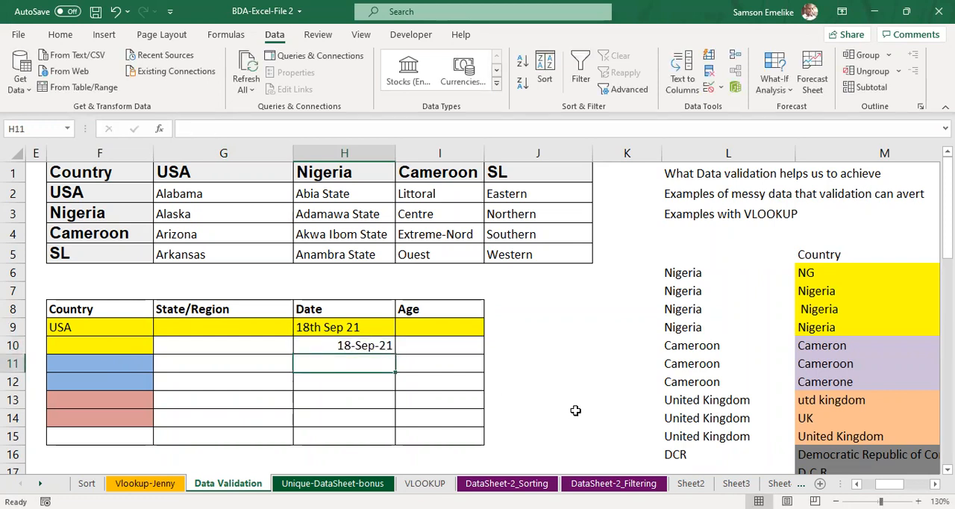
text(18)
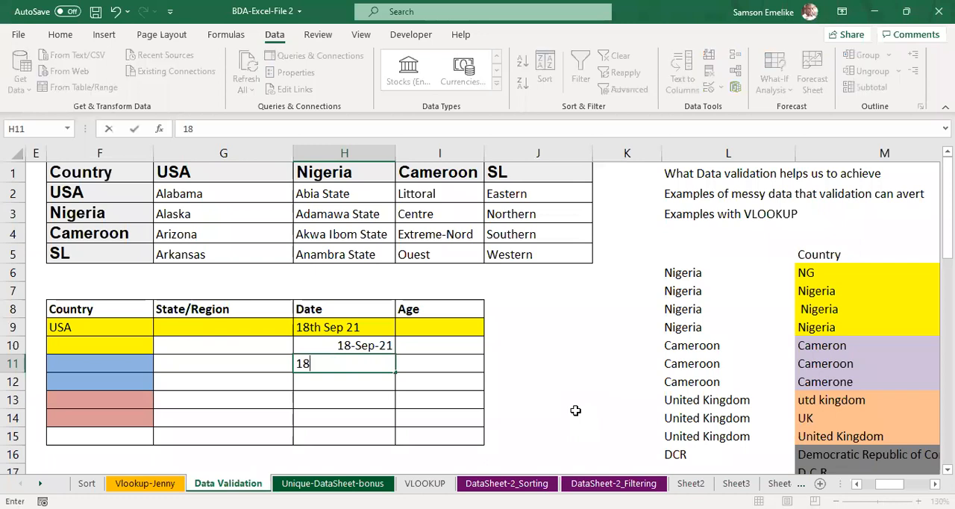
text(/09/2021)
key(Return)
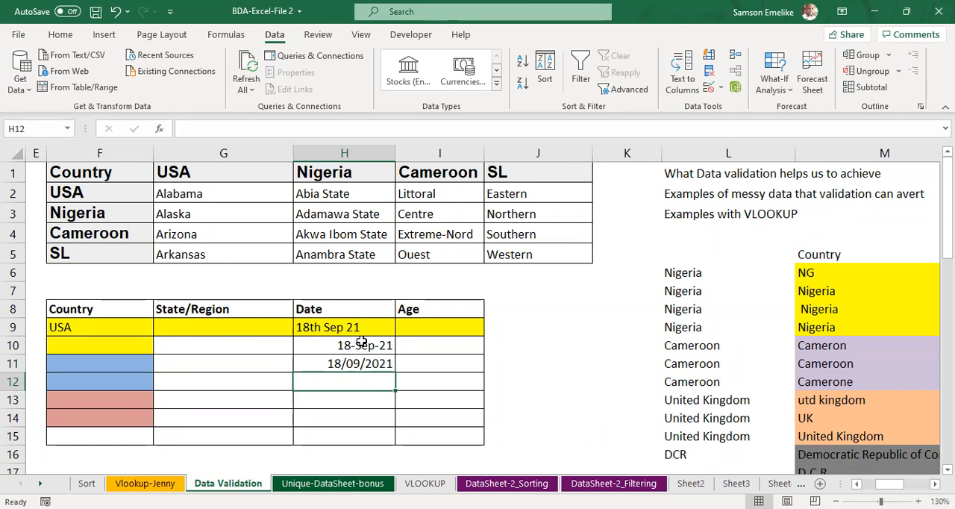
drag(362, 341, 364, 364)
key(Delete)
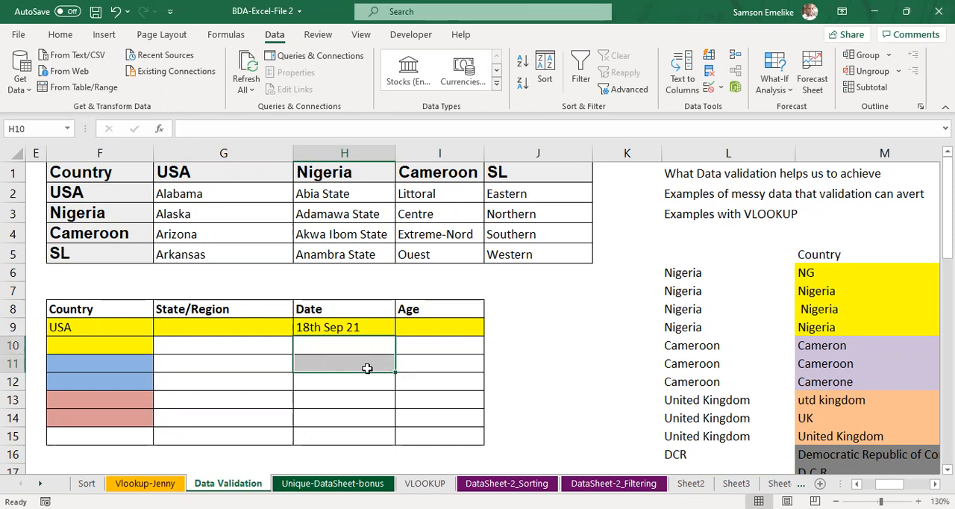
Step: Start a data validation rule on Date cell H9 that allows only Date values
click(364, 324)
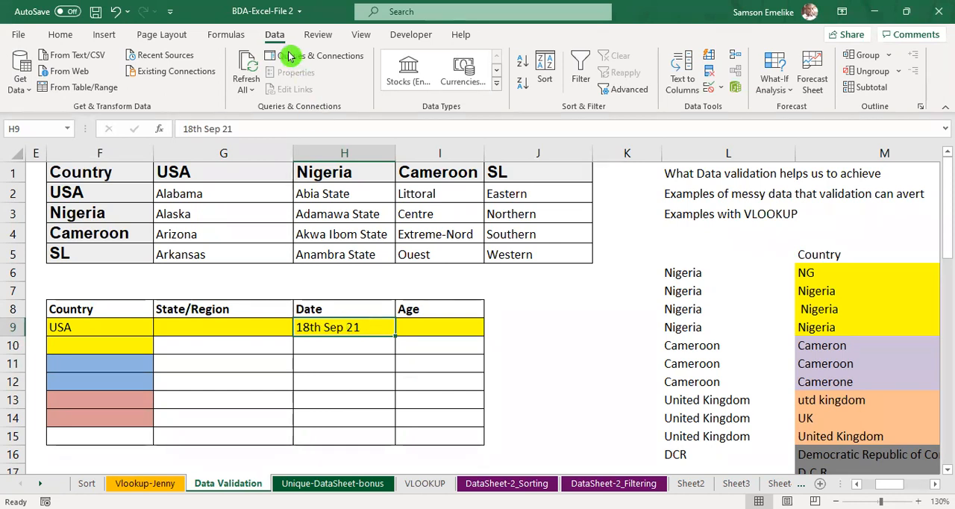
click(722, 90)
click(753, 112)
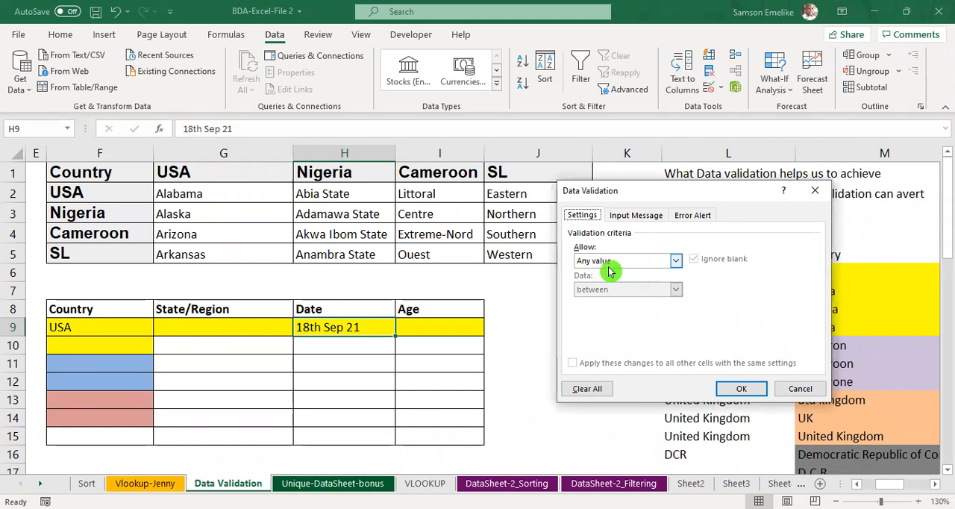
click(677, 262)
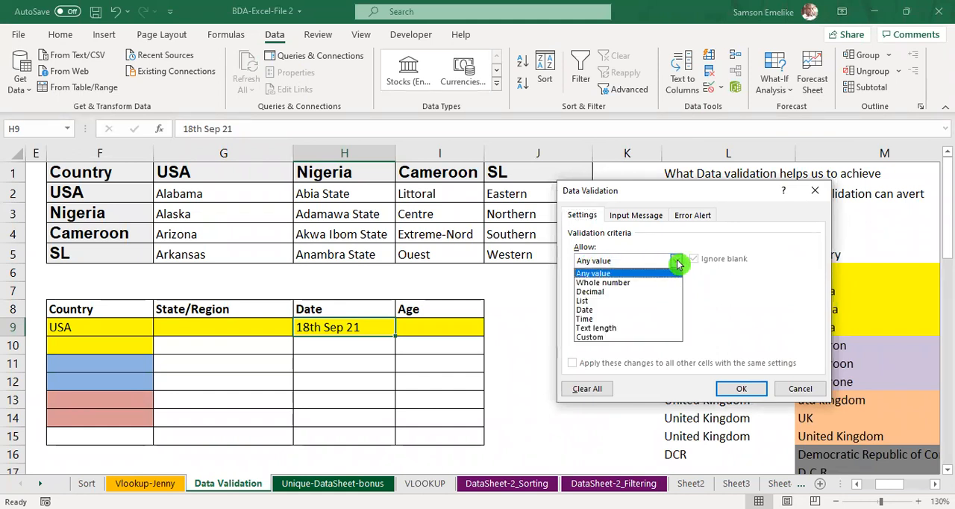
click(592, 310)
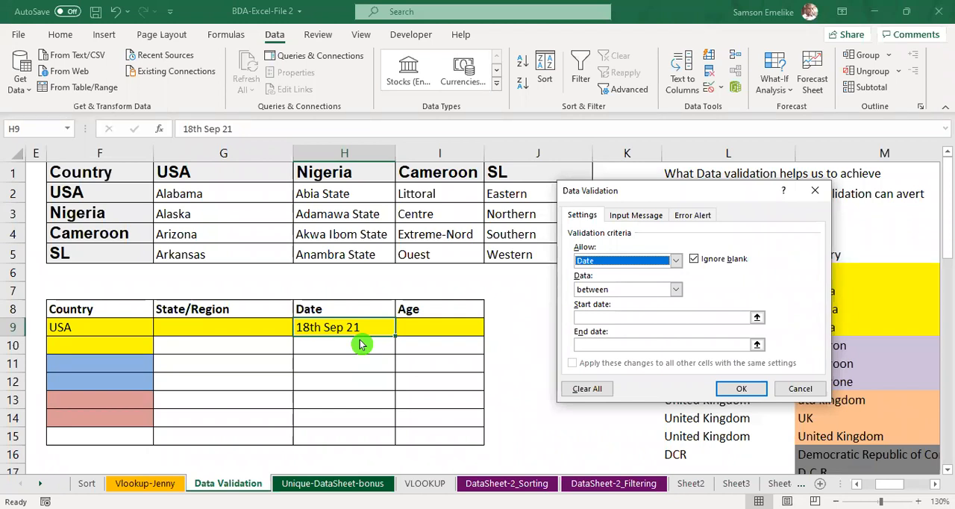
click(627, 319)
click(696, 323)
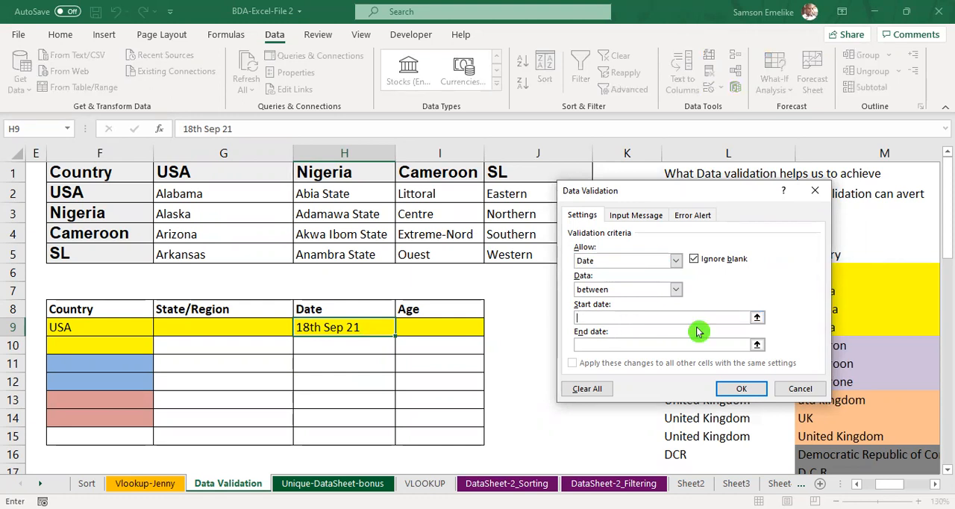
Step: Try the greater than and equal to comparisons in the date rule for H9
click(676, 289)
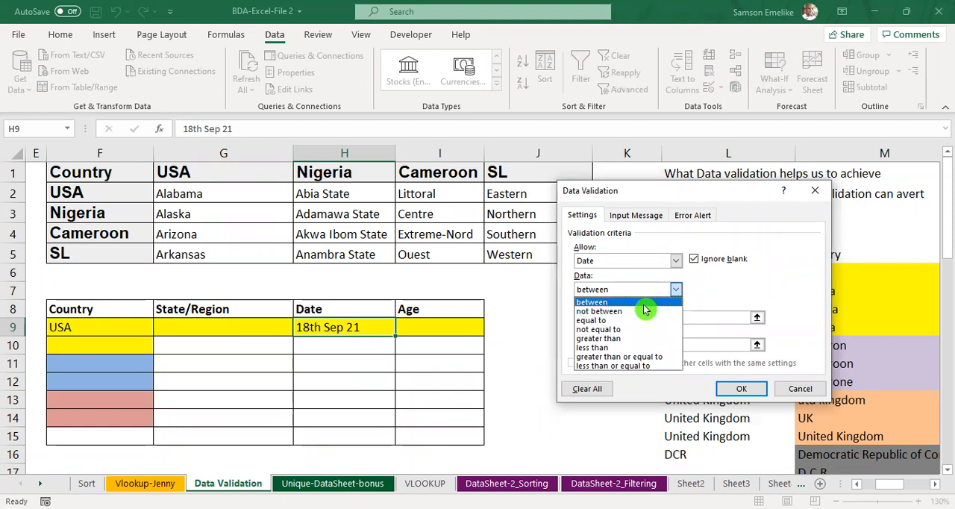
click(624, 338)
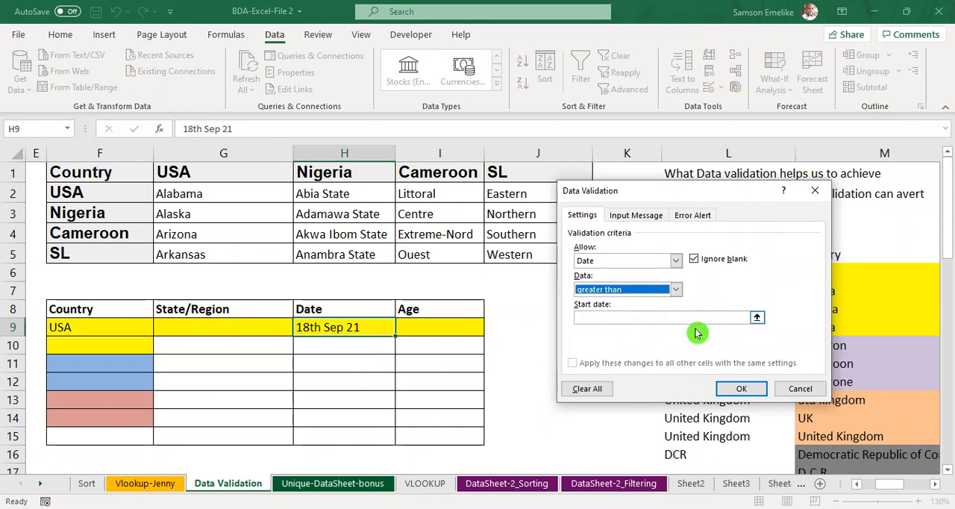
click(674, 292)
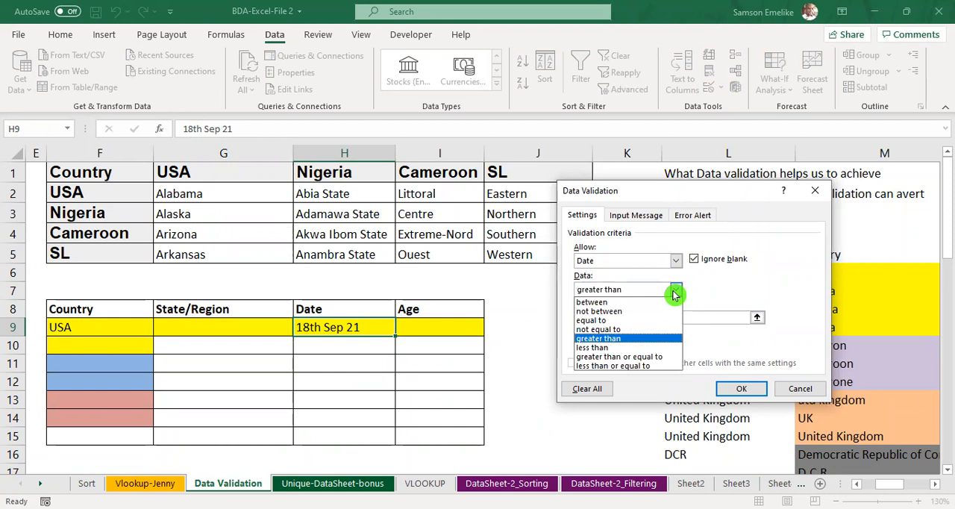
click(608, 321)
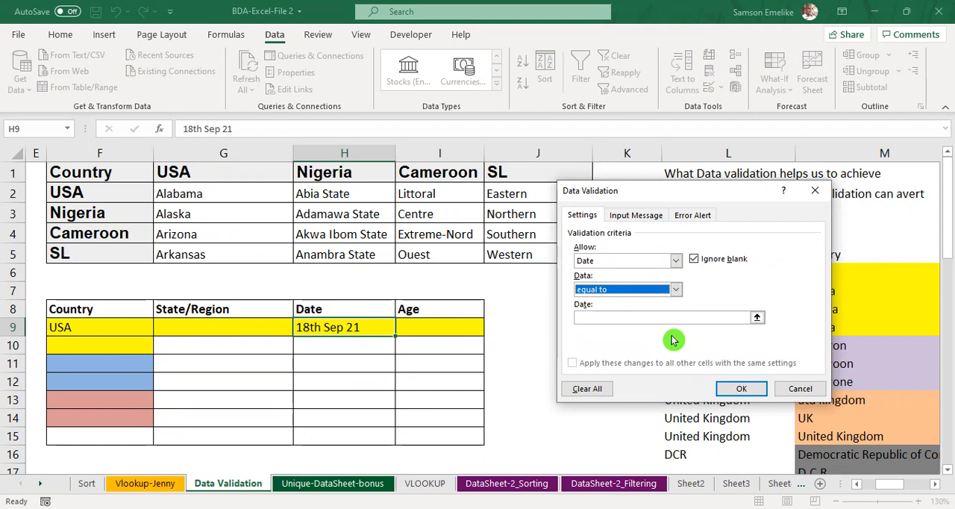
click(678, 289)
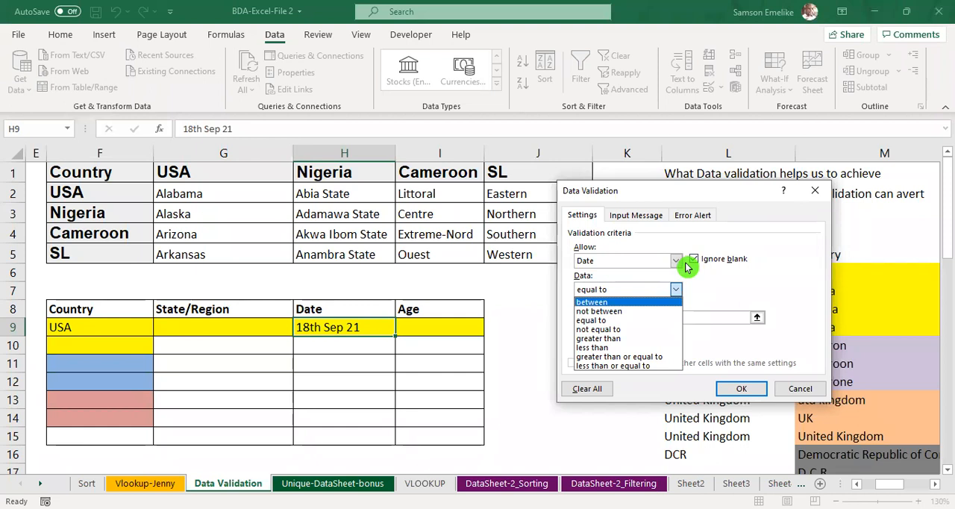
click(679, 288)
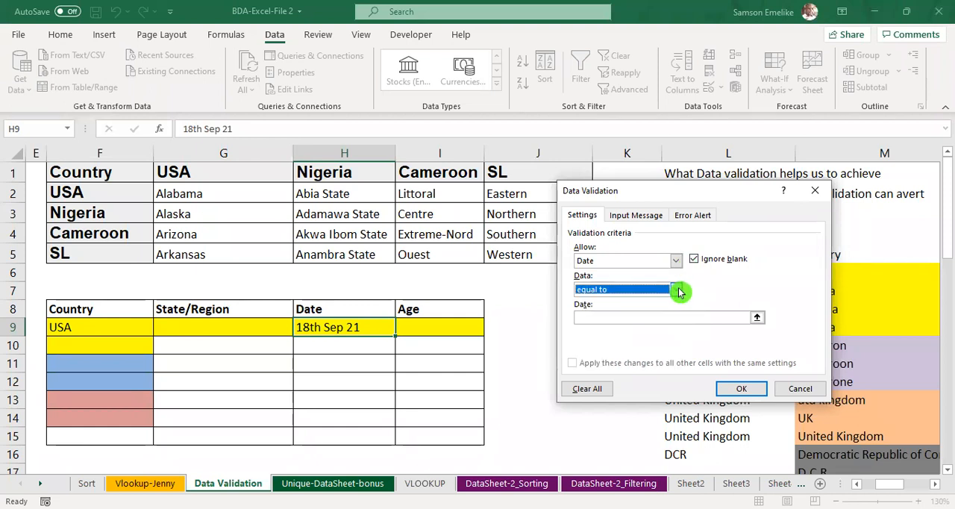
Step: Make the rule accept only dates greater than 12/12/2222 and apply it to H9
click(679, 290)
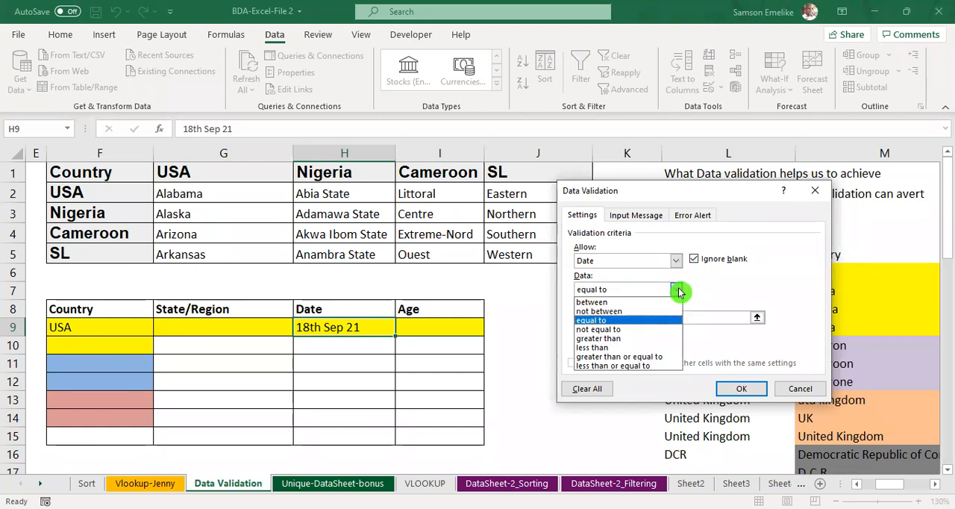
click(639, 339)
click(647, 316)
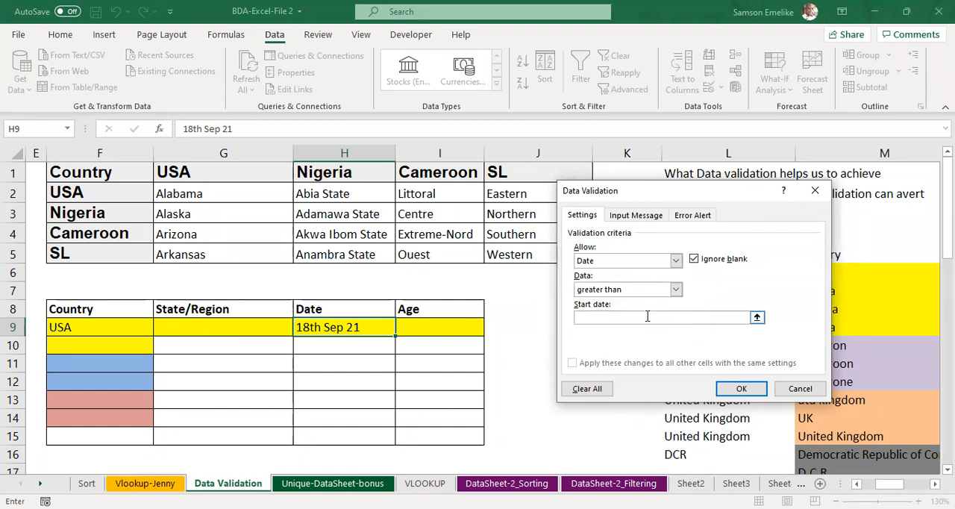
text(12/12/2222)
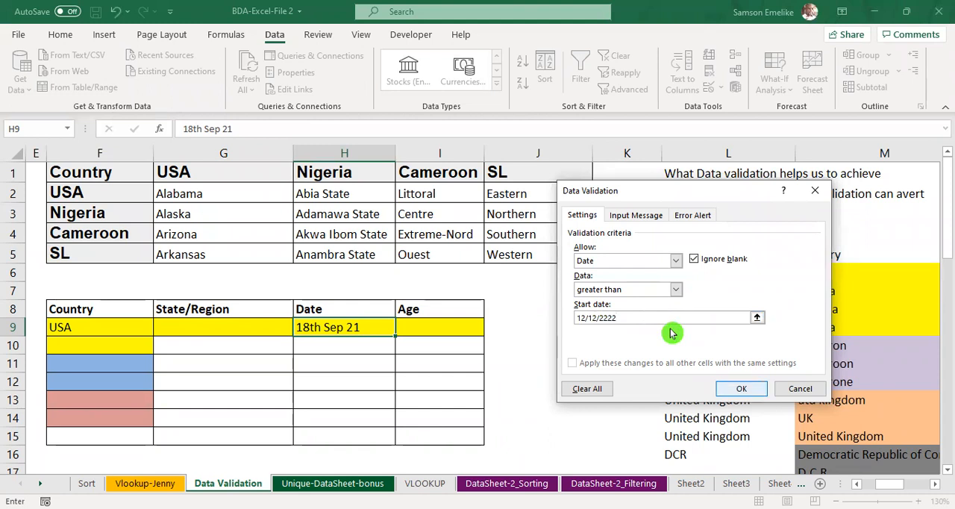
key(Return)
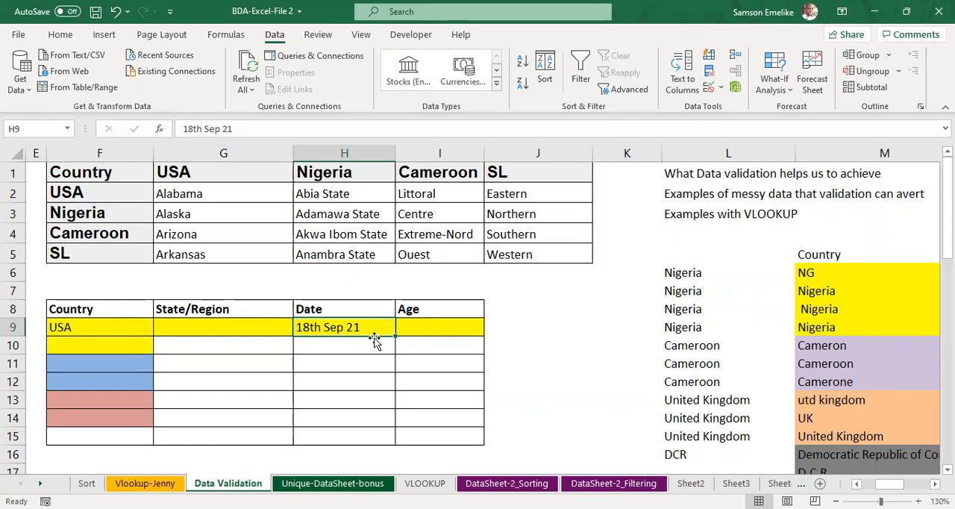
Step: Try to enter 18th sep 2021 in H9 to test the date rule
text(18th sep 2021)
key(Return)
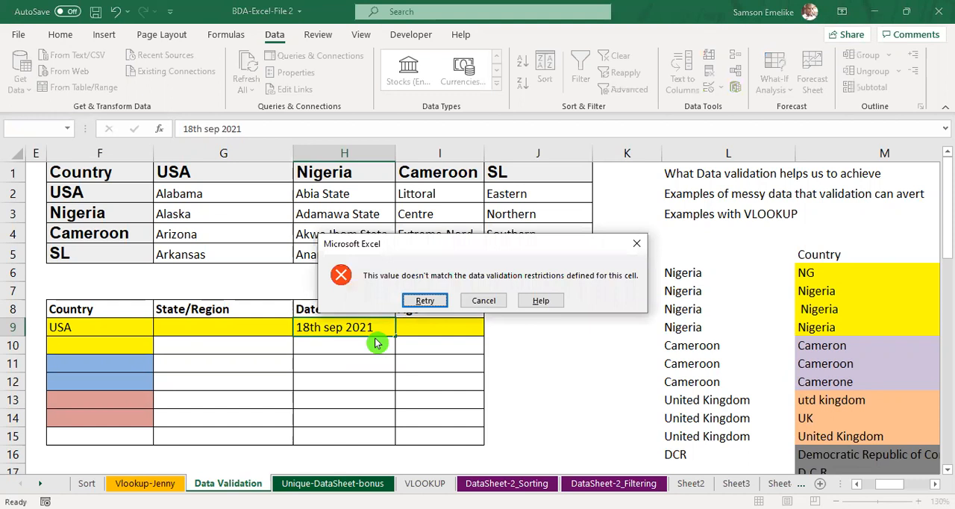
click(487, 302)
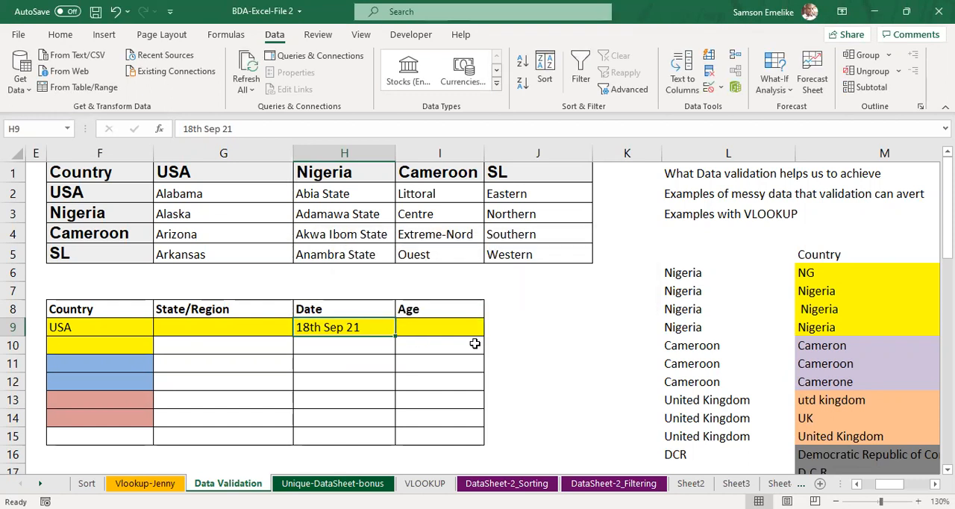
key(Return)
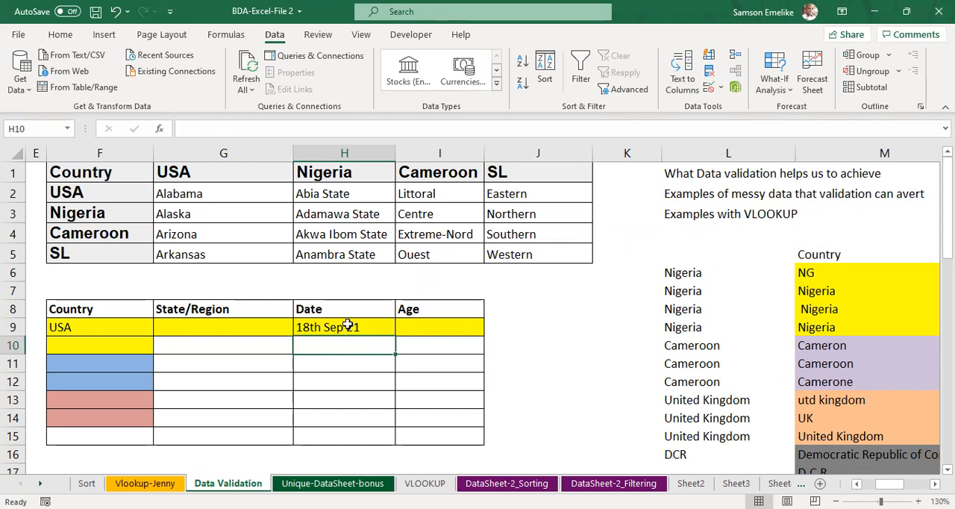
Step: Clear the existing date in H9 and enter 12/12/2229
click(348, 325)
key(Delete)
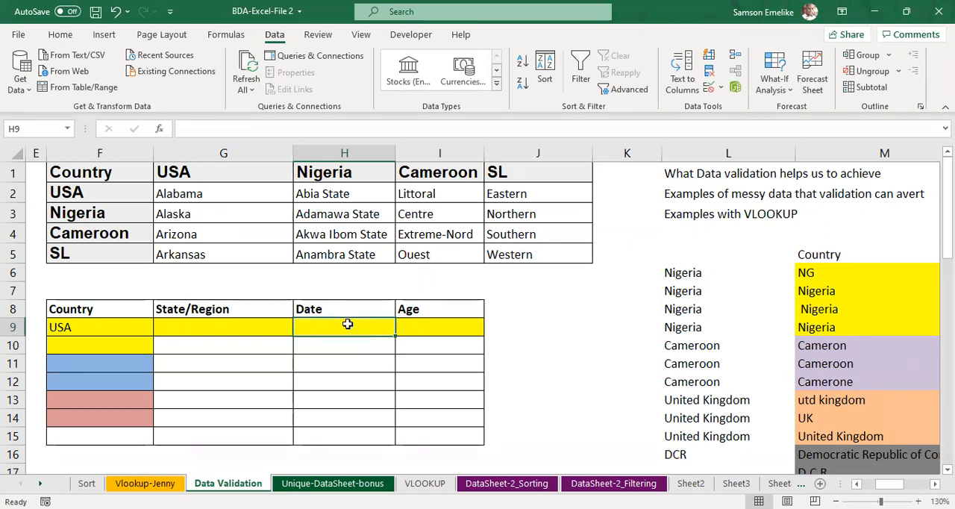
text(12/12)
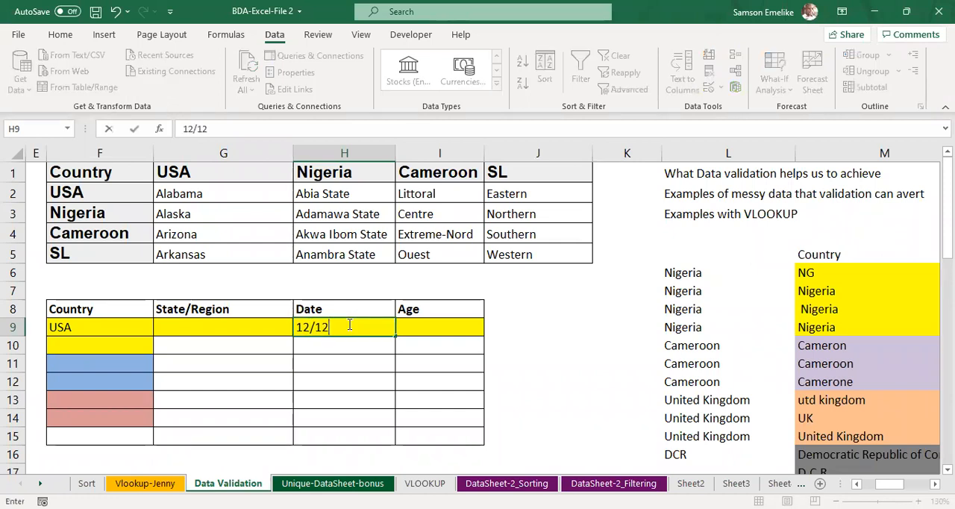
text(/2229)
key(Return)
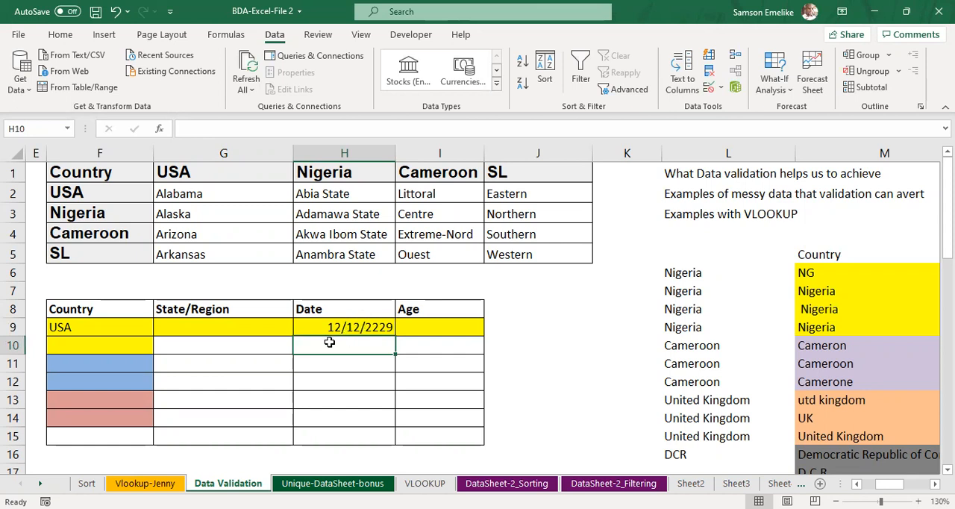
Step: Review the validation criteria of H9 and try to change its date to 12/12/2221
click(377, 326)
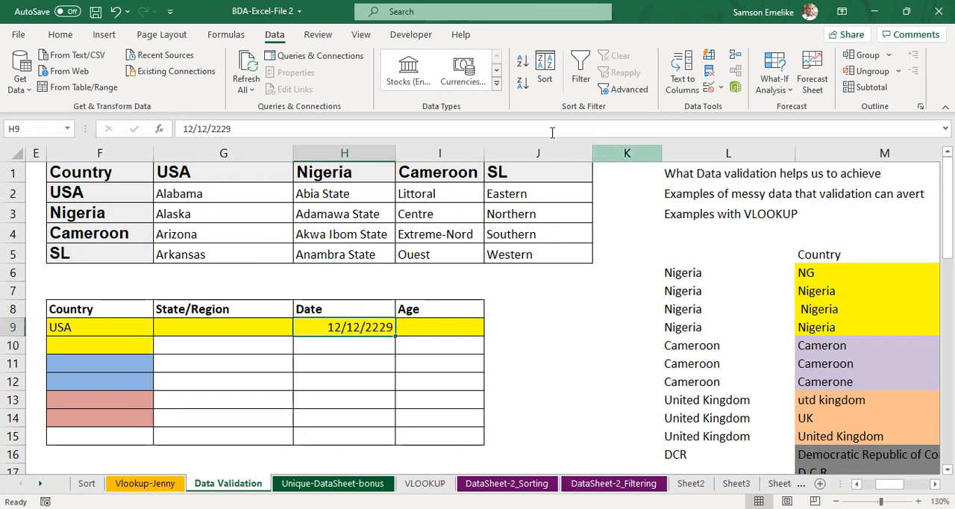
click(709, 89)
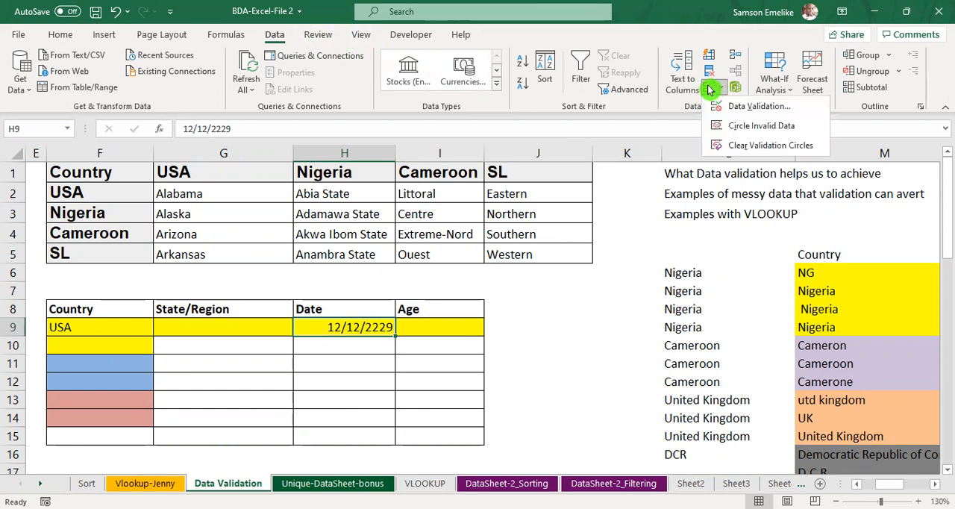
click(760, 106)
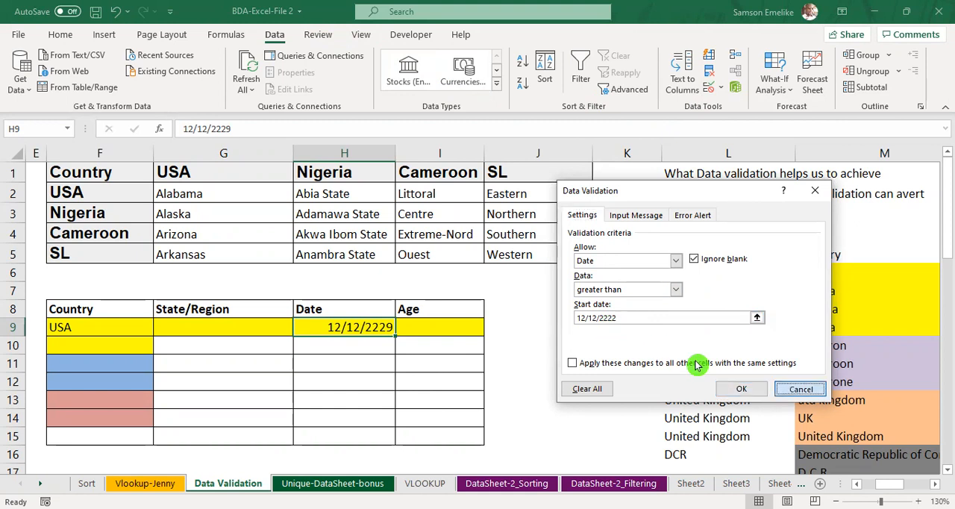
click(800, 388)
double_click(379, 328)
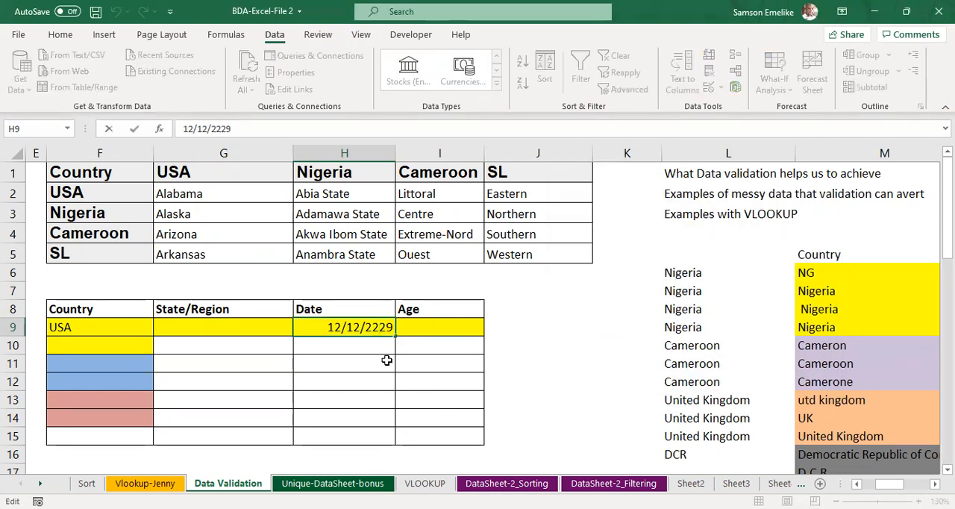
key(Right)
text(1)
key(Delete)
key(Return)
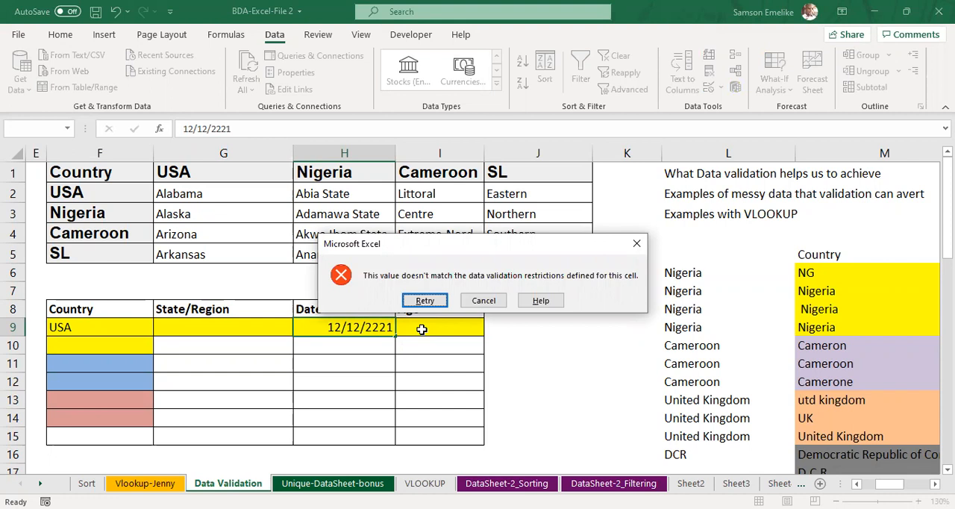
key(Escape)
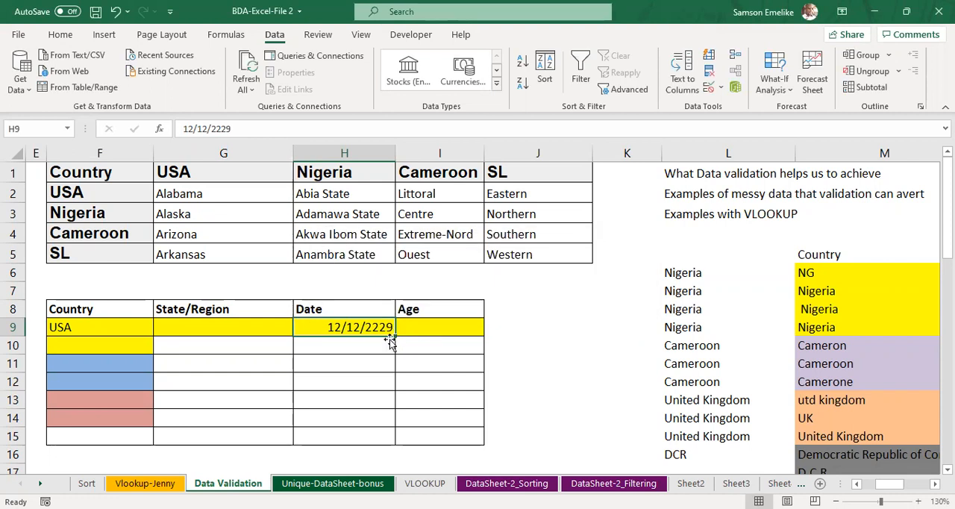
Step: Add a data validation rule to the Age cell I9 that allows only whole numbers greater than 30
click(482, 329)
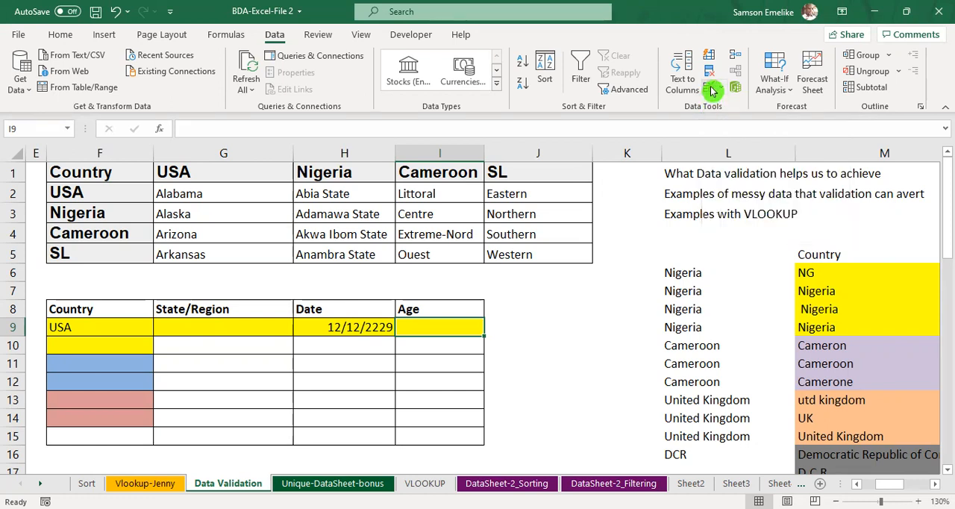
click(711, 89)
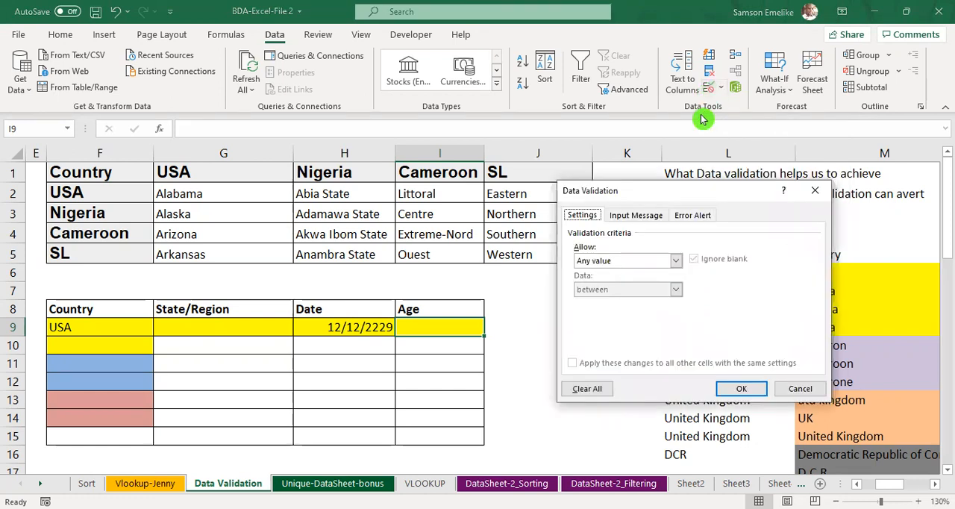
click(679, 262)
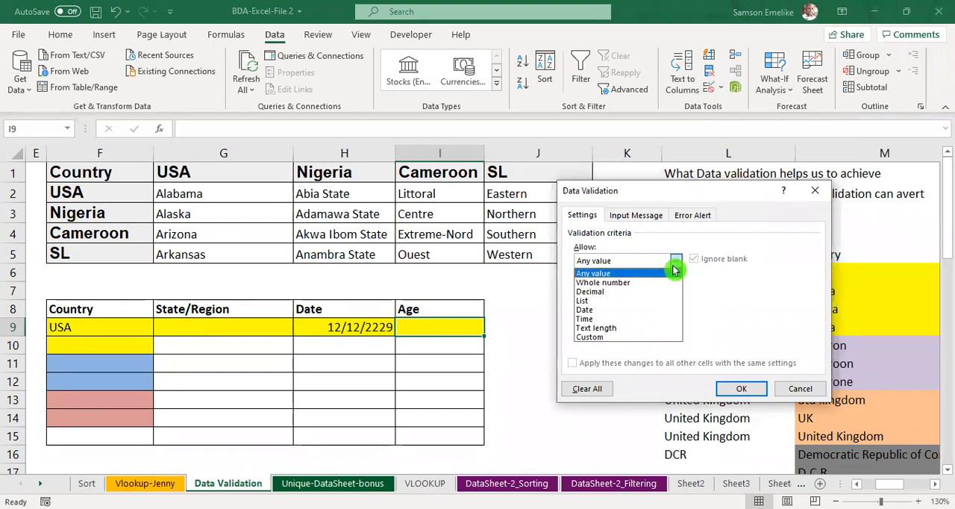
click(642, 290)
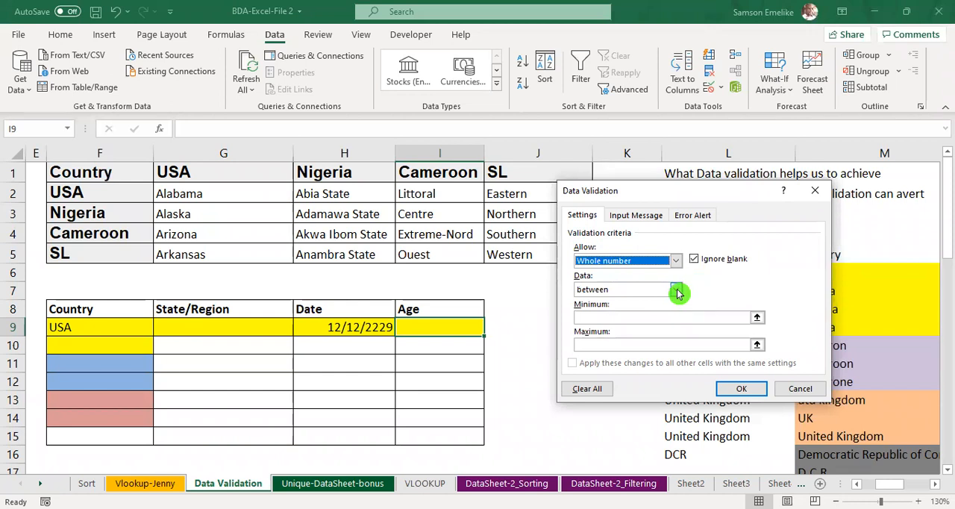
click(676, 290)
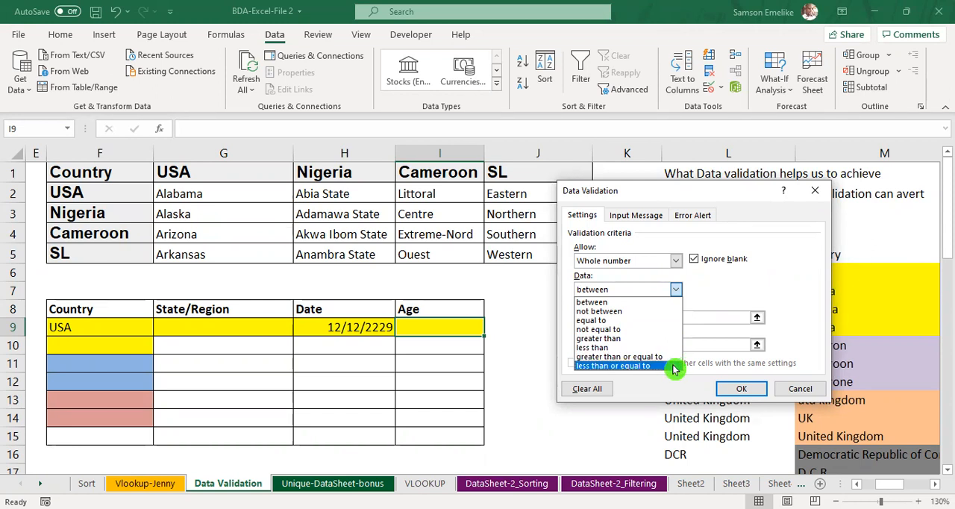
click(698, 286)
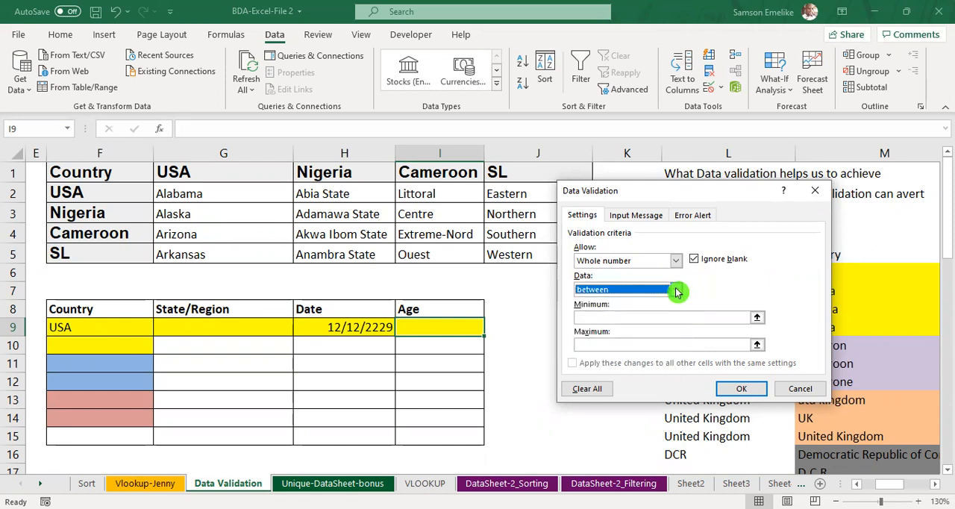
click(677, 290)
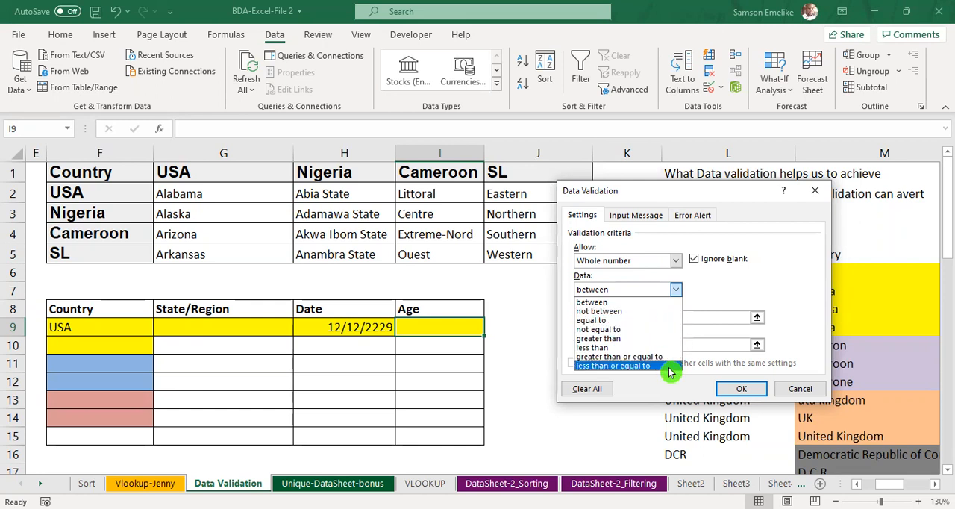
click(642, 338)
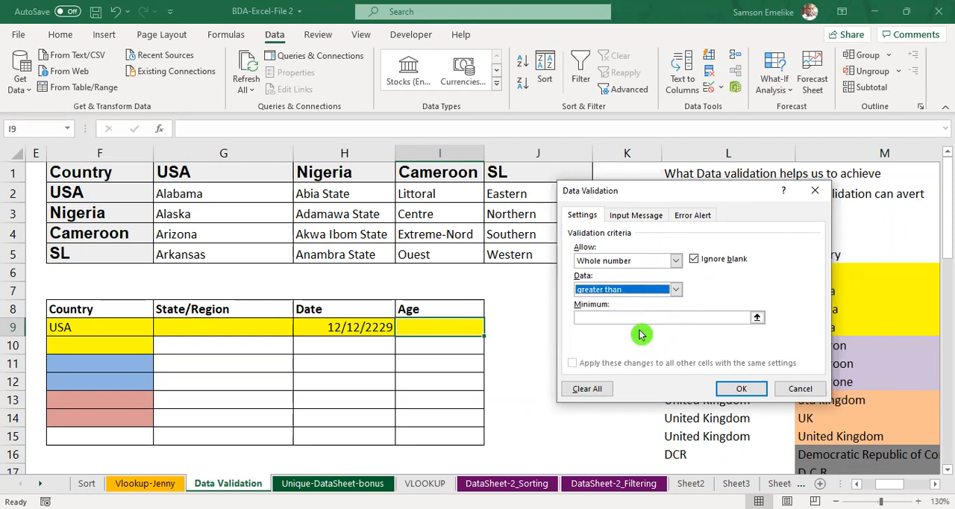
click(625, 316)
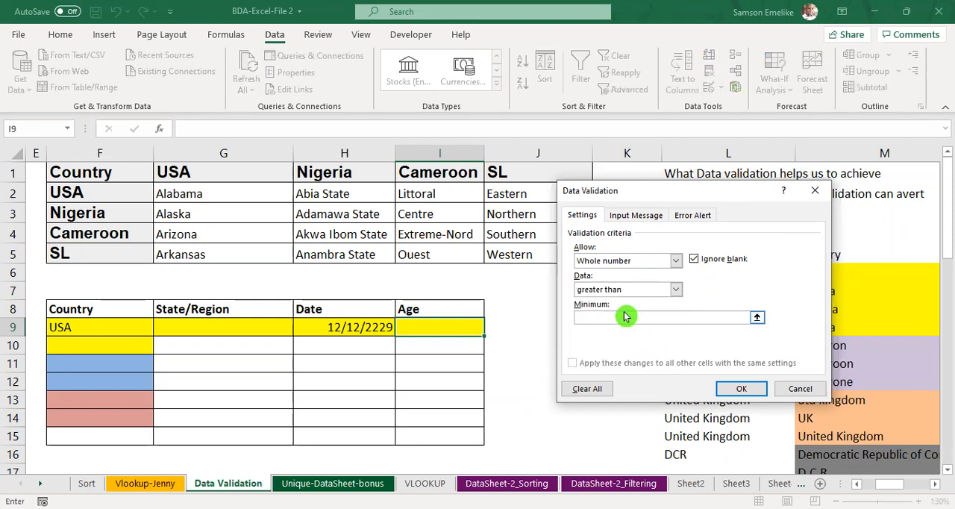
text(30)
key(Return)
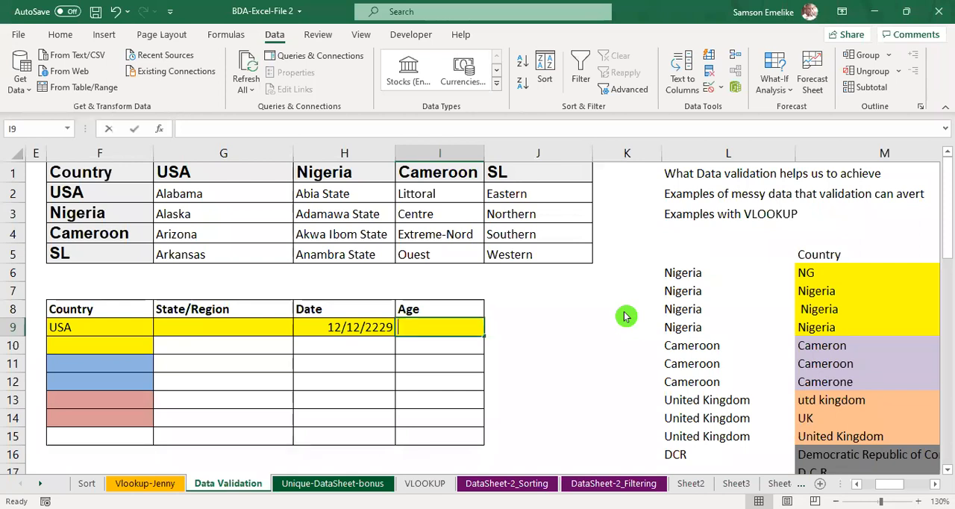
Step: Try to enter the ages 29 and 25 in I9 to test the whole number rule
text(29)
key(Return)
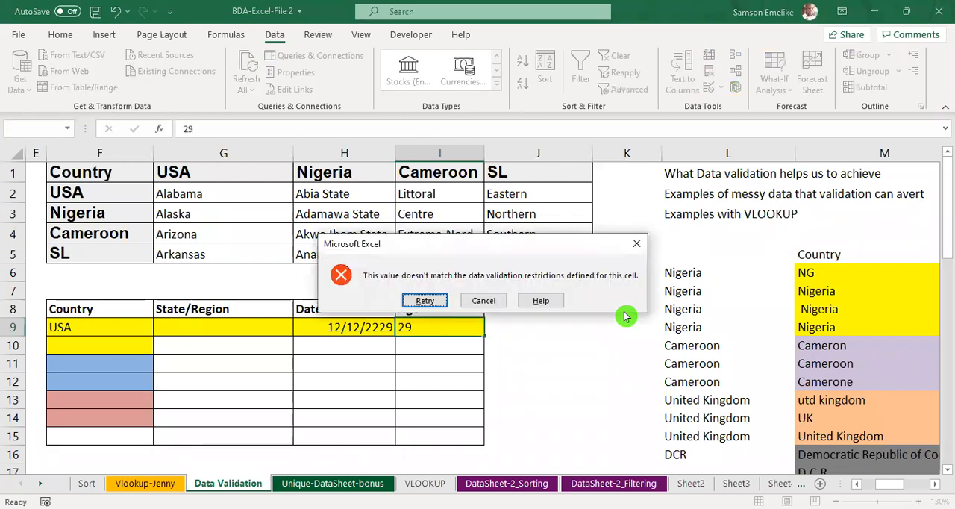
key(Escape)
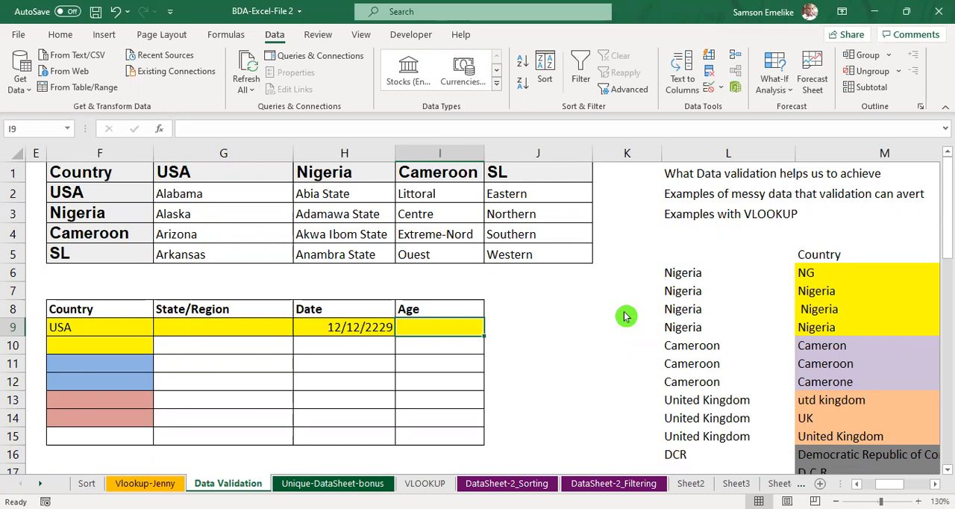
text(25)
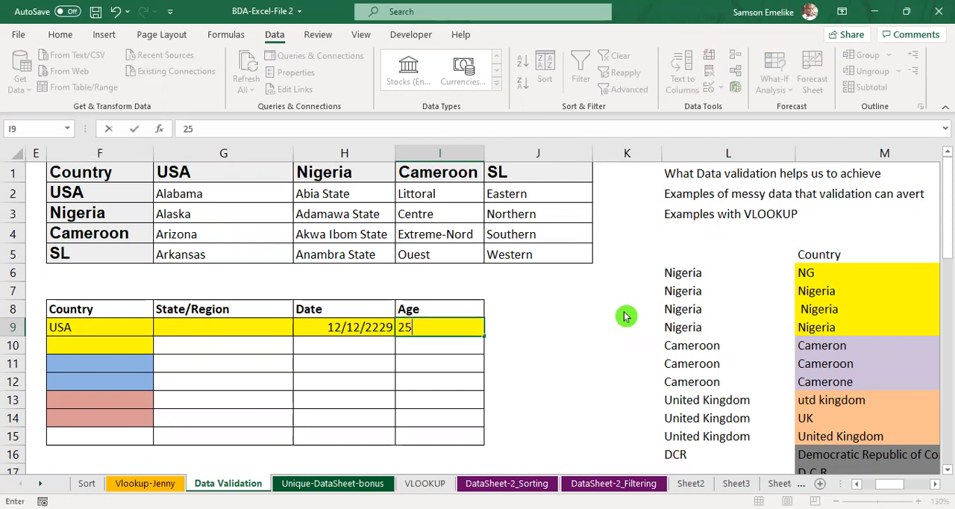
key(Return)
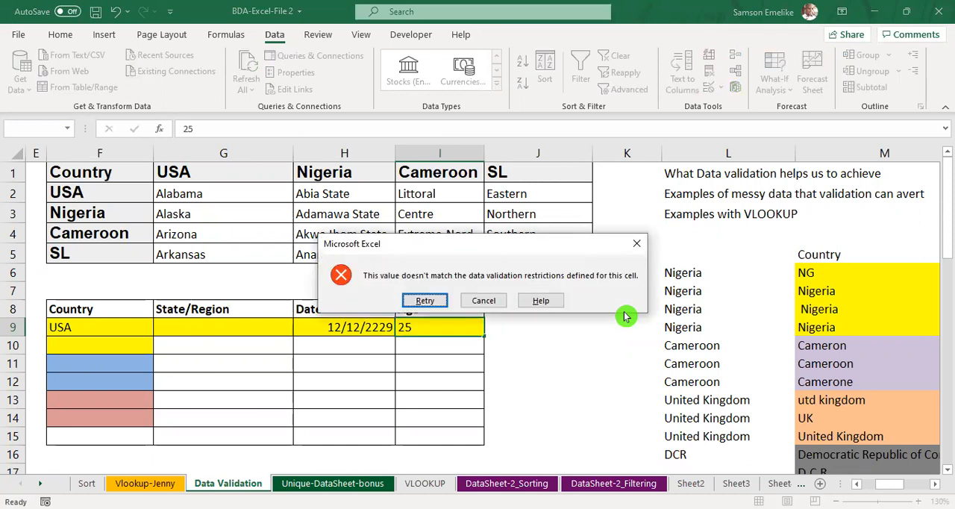
Step: Retry the entry in I9 with an age of 34
key(Return)
text(34)
key(Return)
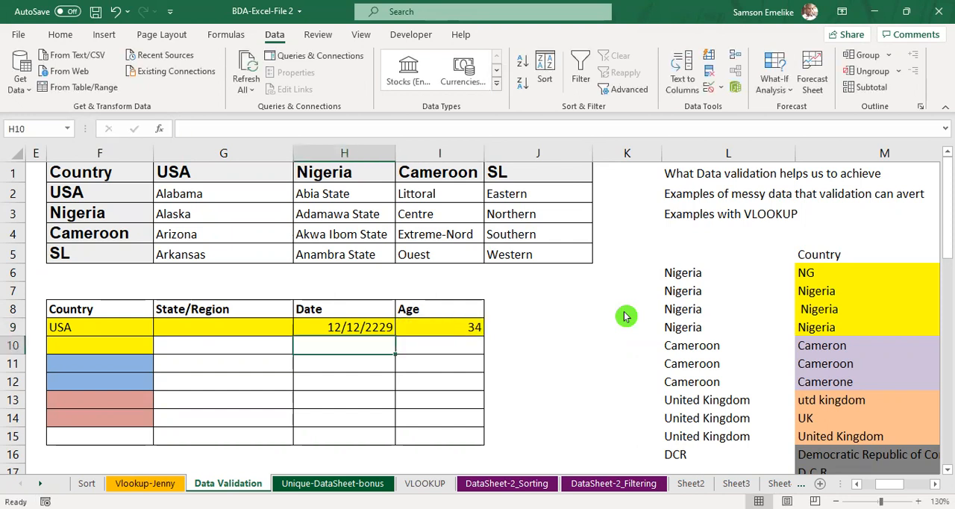
Step: Try to replace the age in I9 with the text "34 years" and cancel the entry
click(457, 329)
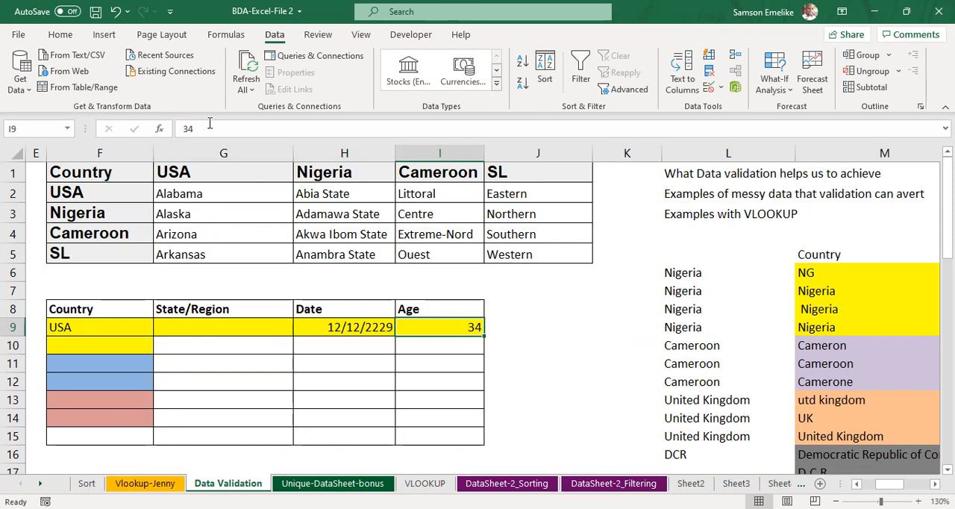
text(34 years)
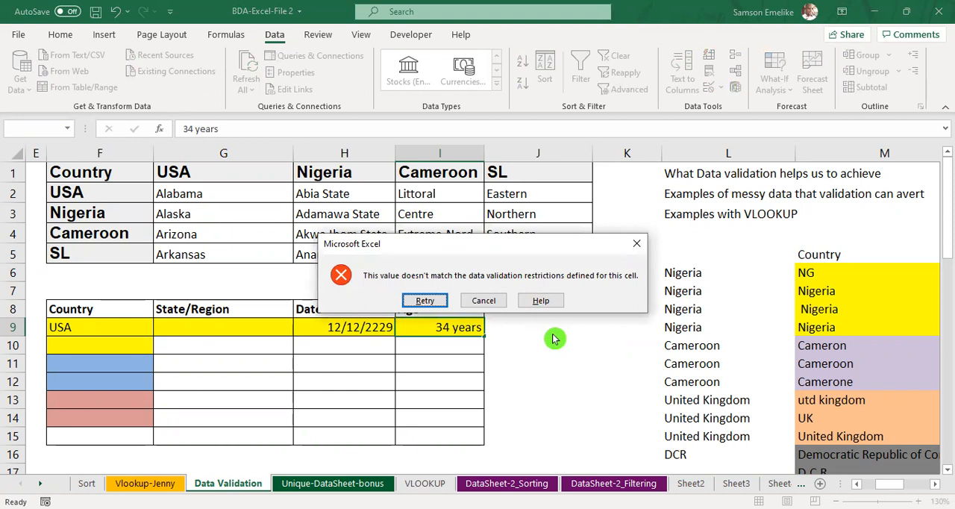
click(484, 301)
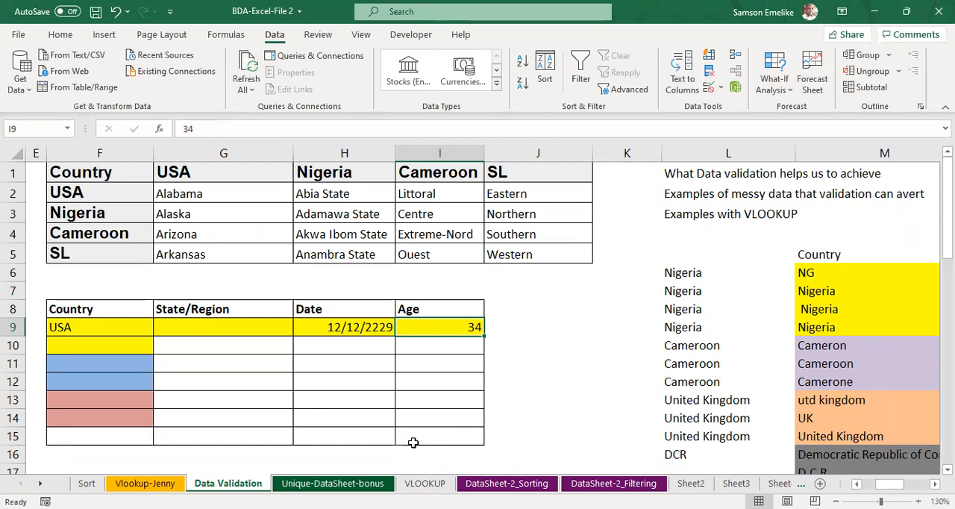
click(546, 373)
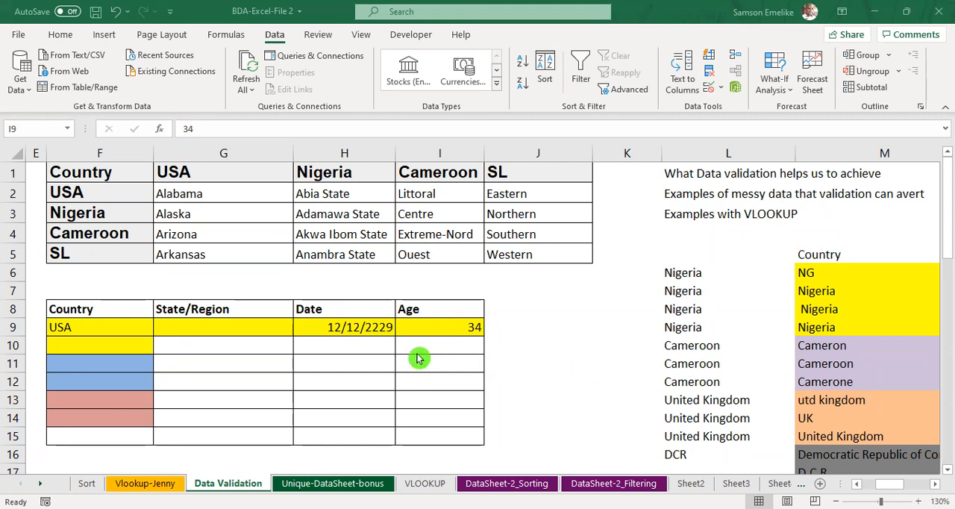
click(520, 327)
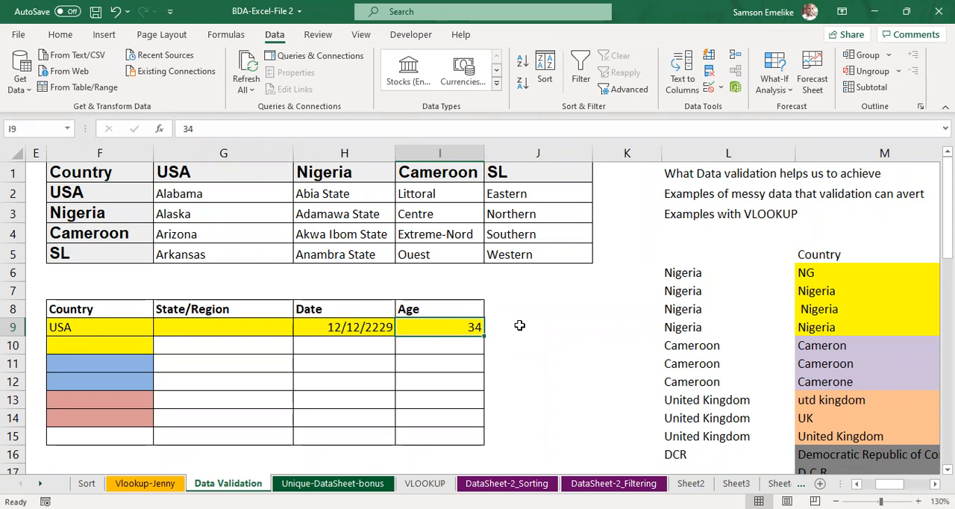
click(521, 326)
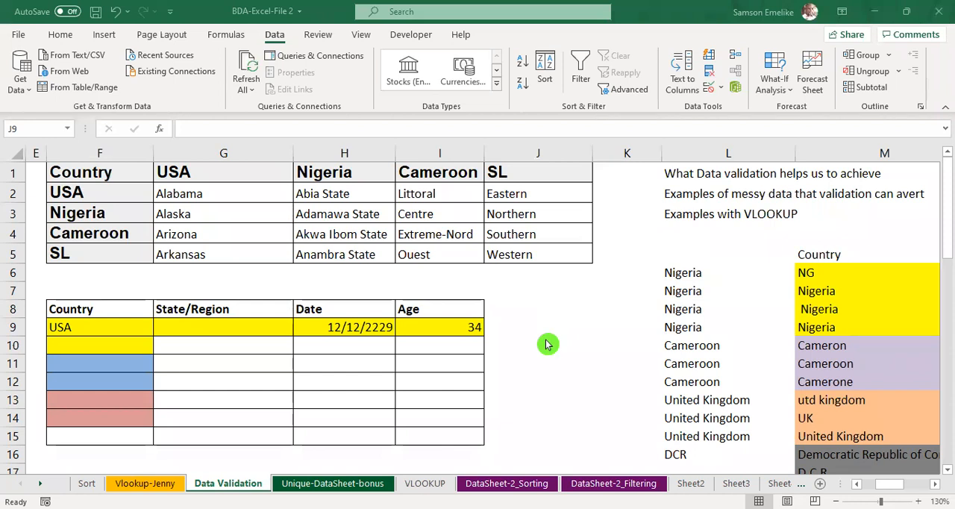
click(547, 344)
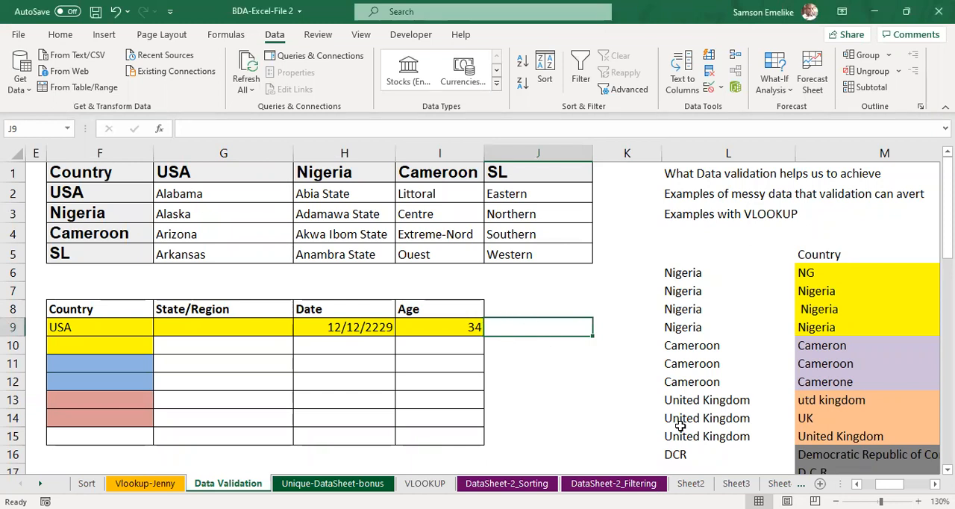
Step: Add the column header LGA in J8, beside the Age header
click(520, 308)
text(LGA)
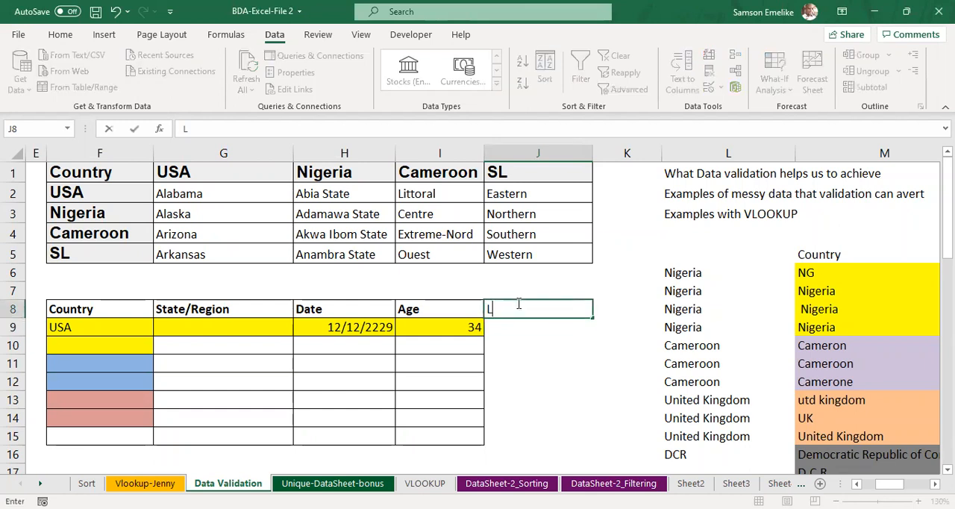
key(Return)
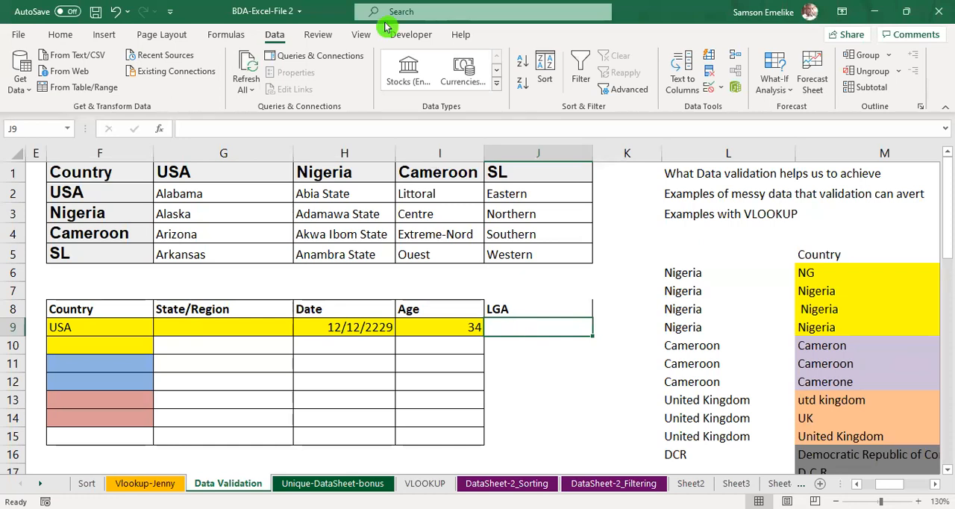
key(alt+Tab)
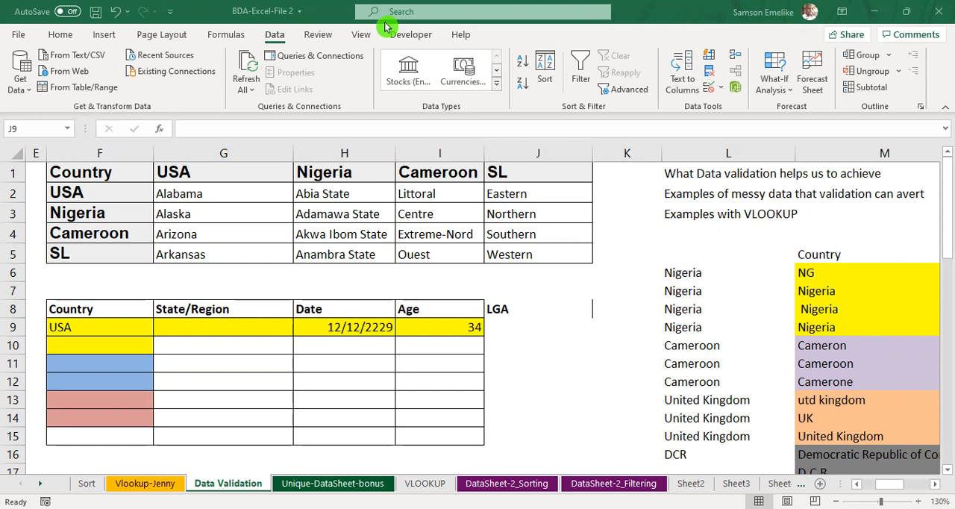
click(540, 348)
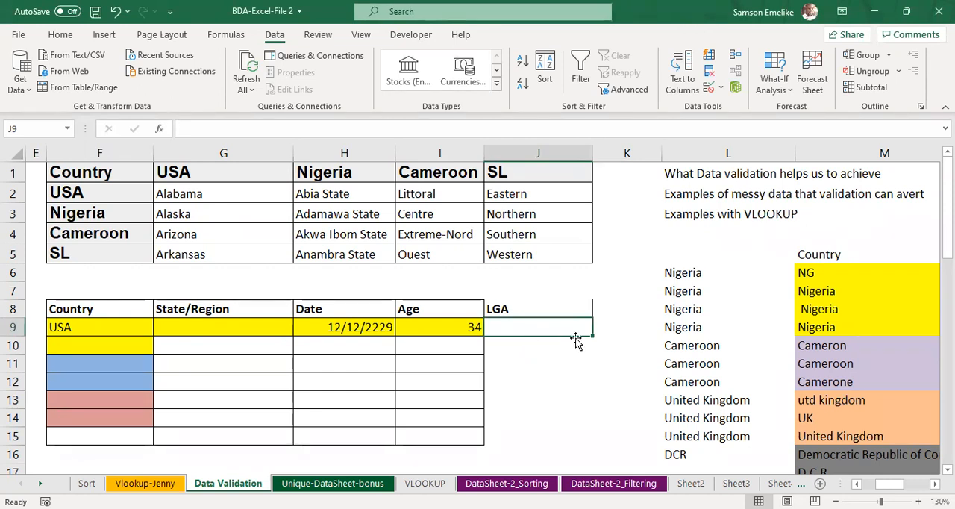
key(alt+Tab)
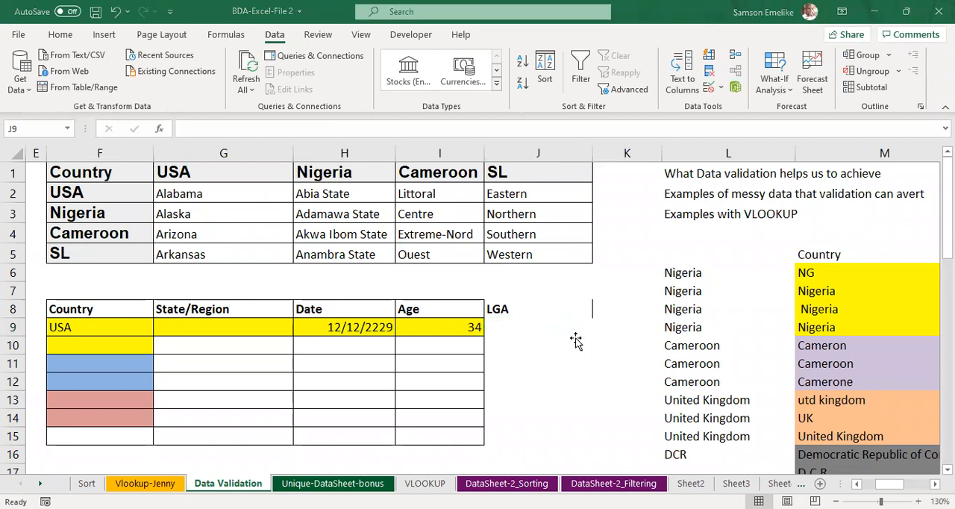